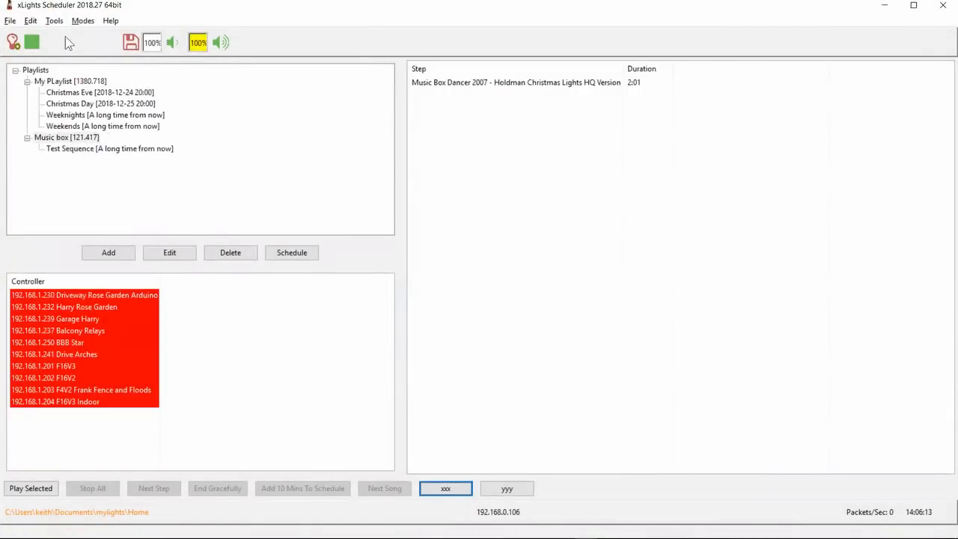
Review the commands and parameters assigned to the xxx and yyy custom buttons in the options, widening the Command column.
left_click(31, 20)
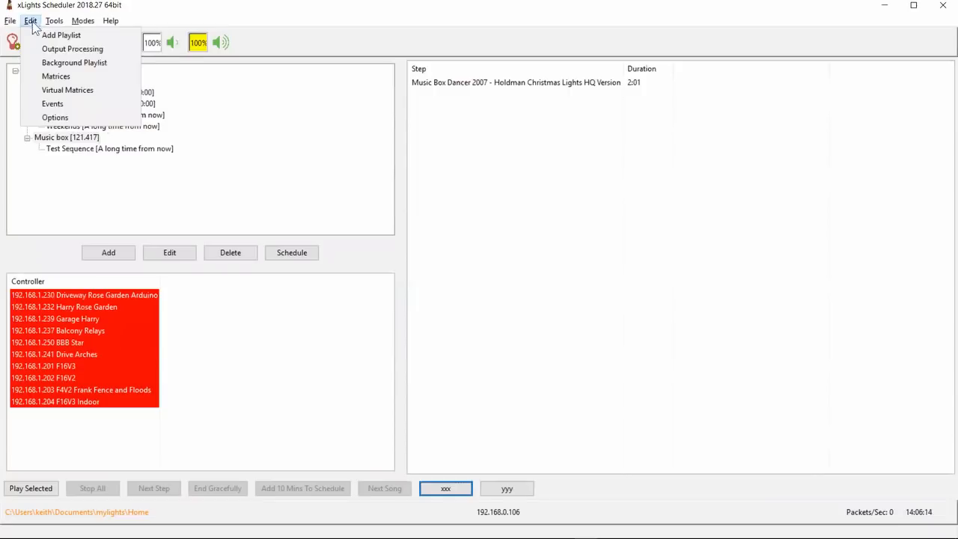
left_click(93, 120)
left_click(462, 193)
left_click(462, 194)
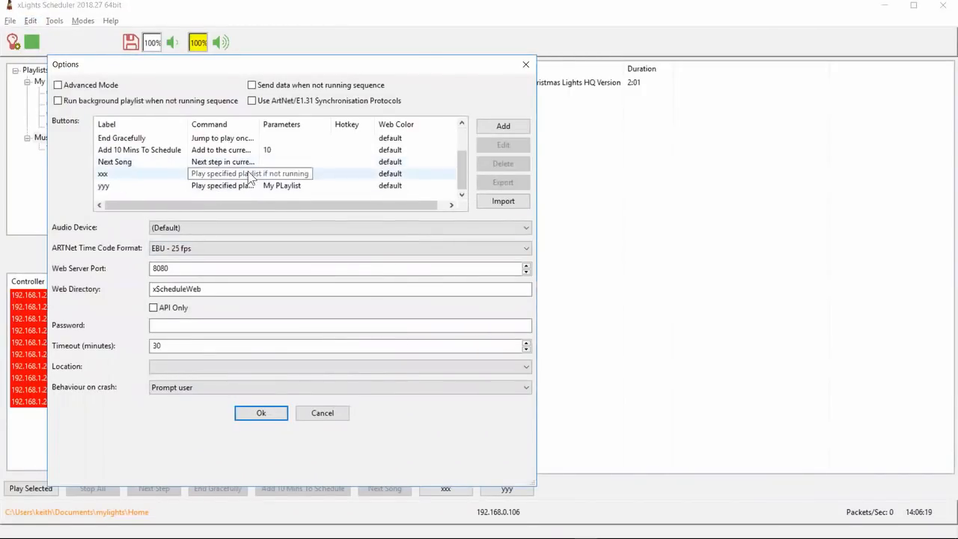
left_click_drag(261, 124, 350, 125)
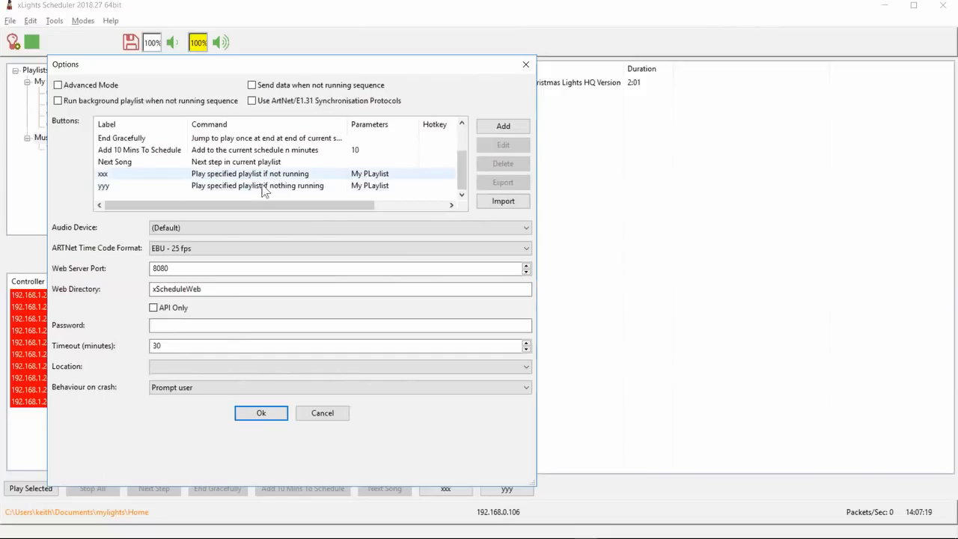
left_click(255, 416)
Play the Music box playlist and trigger the xxx command to start My PLaylist while it is running.
left_click(74, 139)
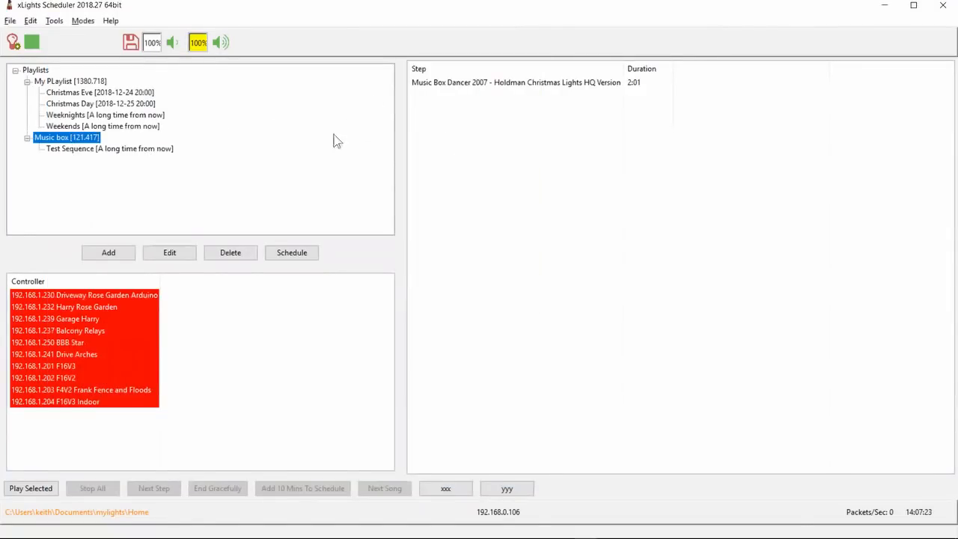
left_click(46, 493)
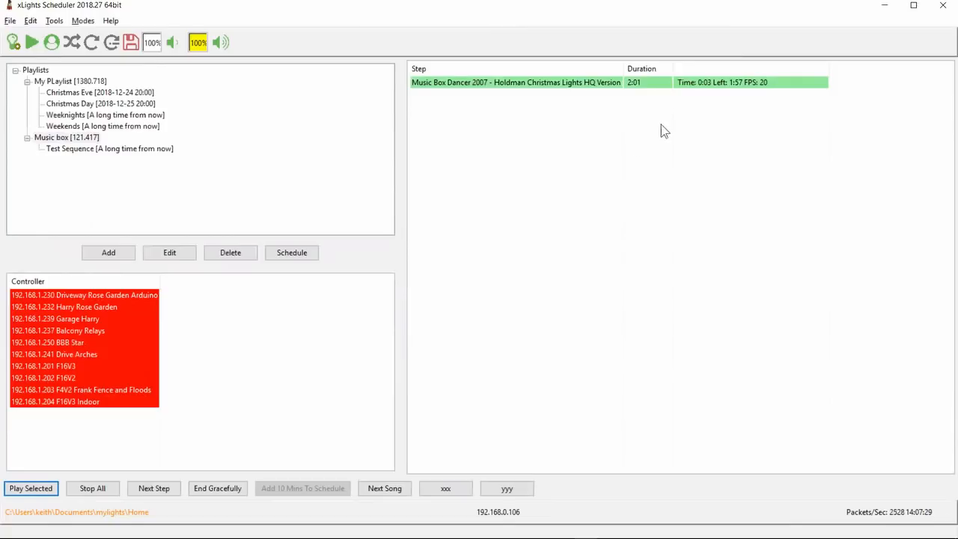
left_click(452, 490)
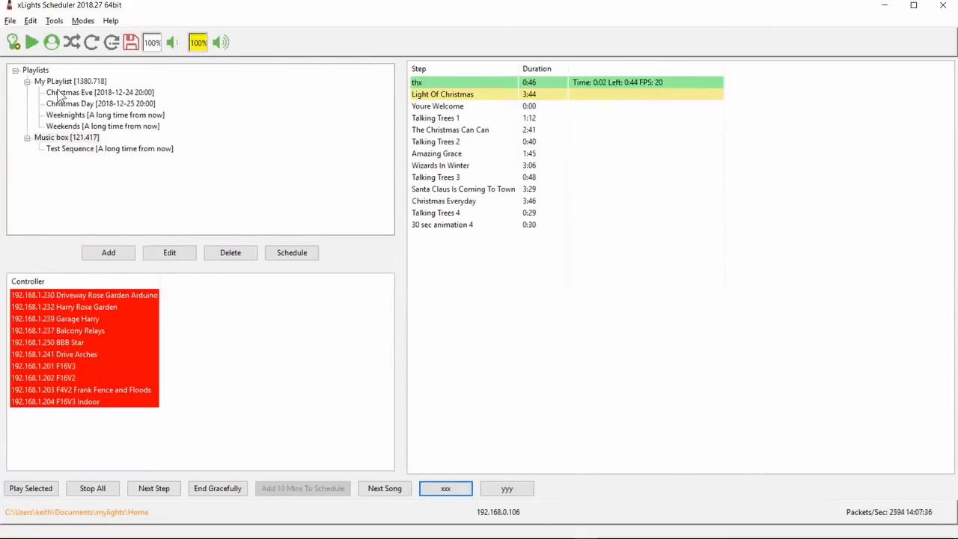
Test the xxx and yyy commands while My PLaylist is already playing, and stop all playback.
left_click(445, 490)
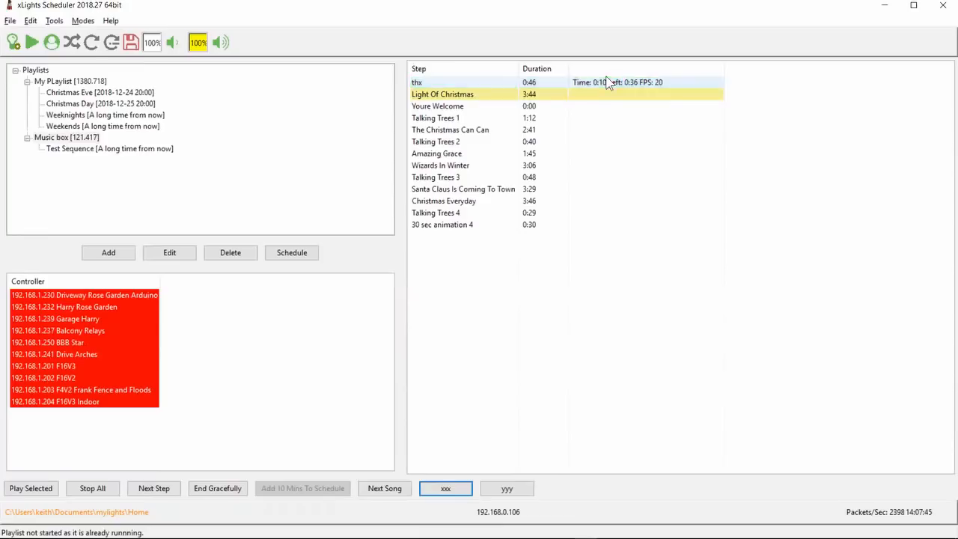
left_click(442, 487)
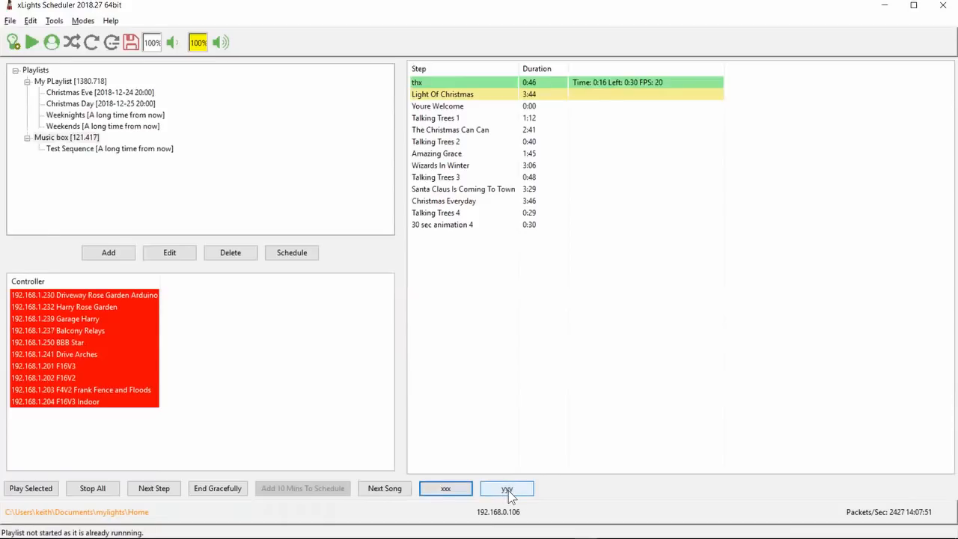
left_click(507, 490)
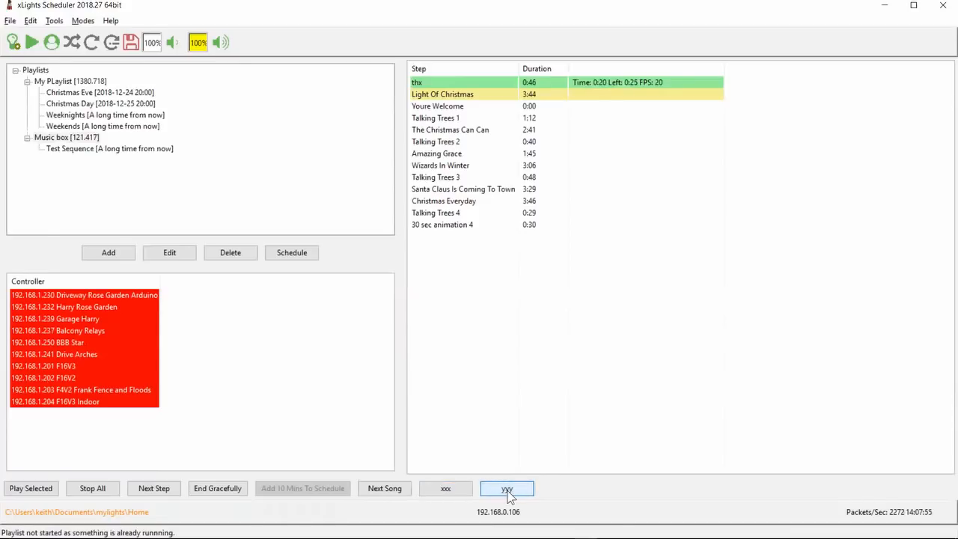
left_click(93, 487)
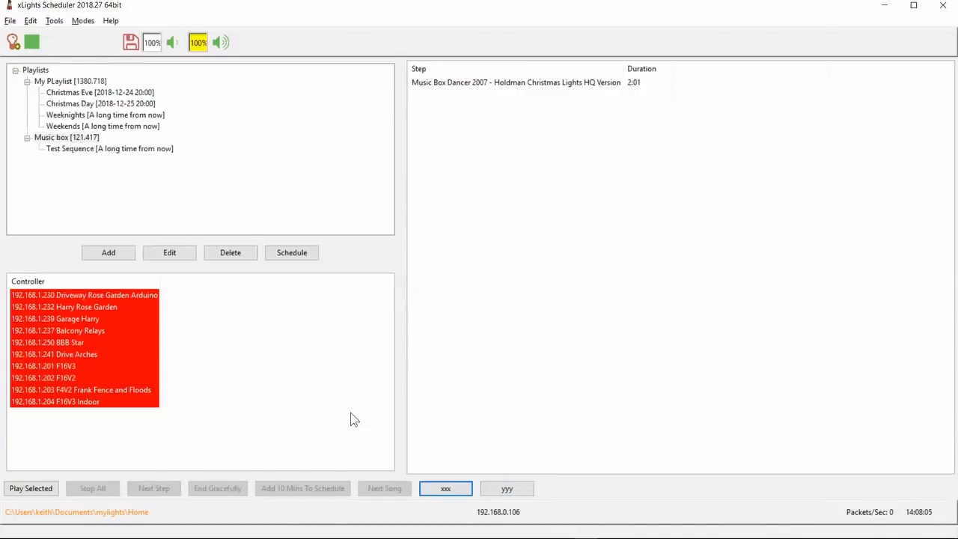
Start My PLaylist from idle with the yyy command, retest both custom commands during playback, and stop everything.
left_click(518, 494)
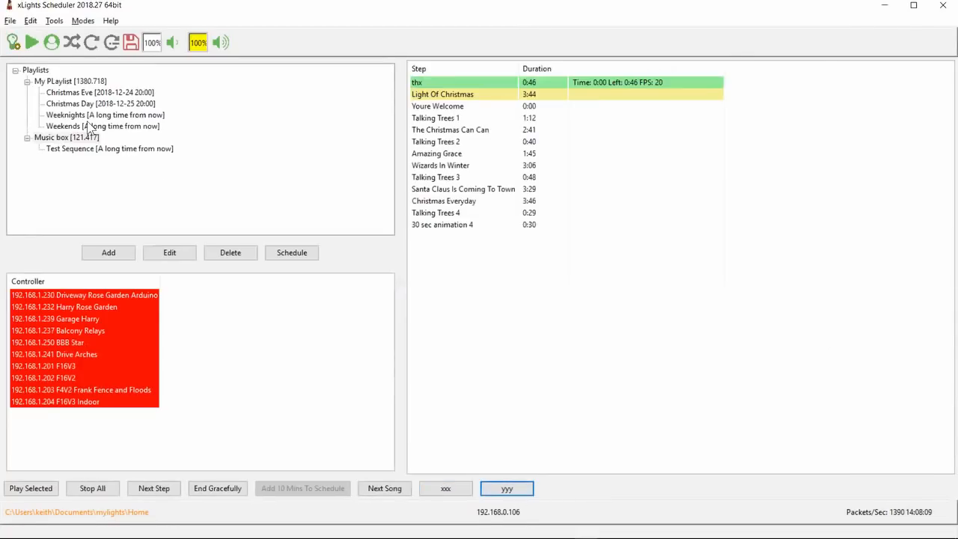
left_click(516, 495)
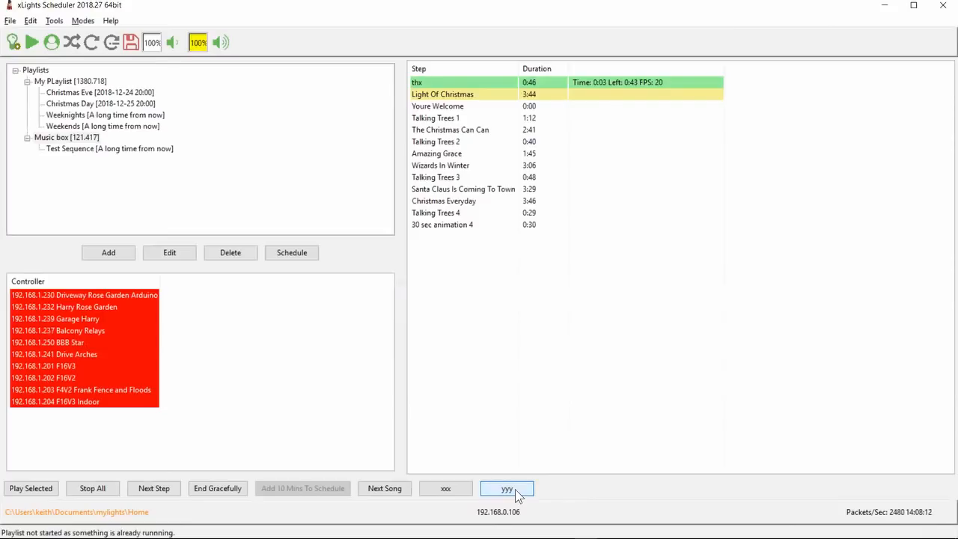
left_click(446, 491)
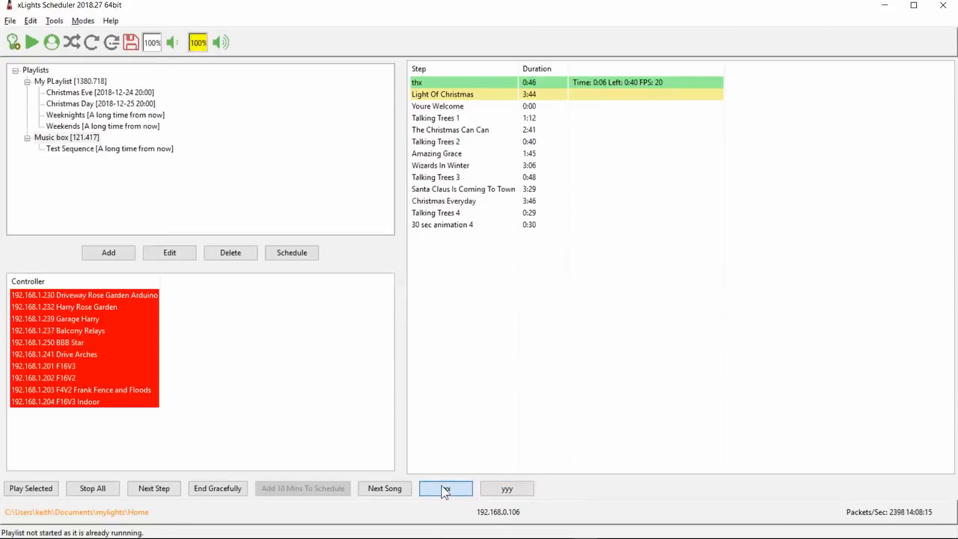
left_click(105, 490)
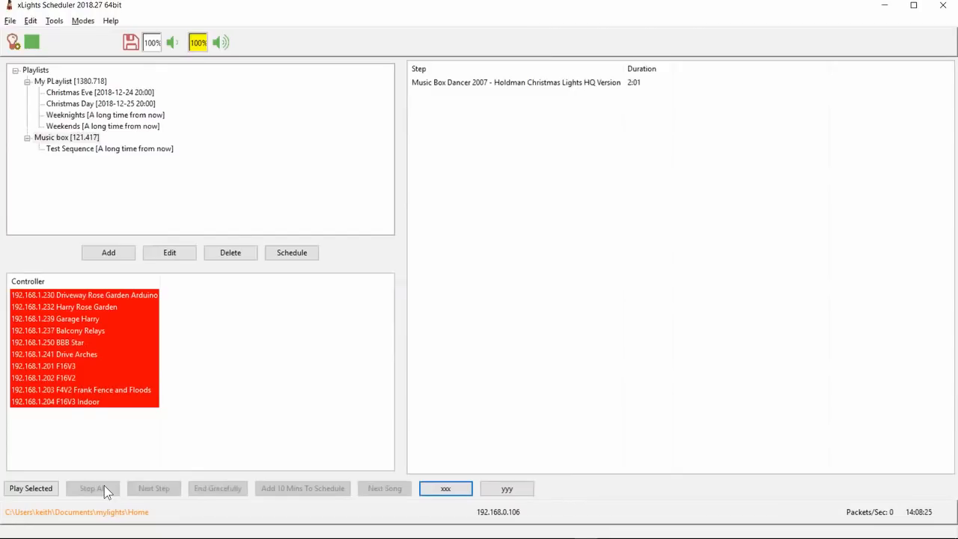
Add a MIDI event for the MPKmini2 device and scan its trigger as Note On, channel 0x00, data 0x33.
left_click(30, 21)
left_click(54, 104)
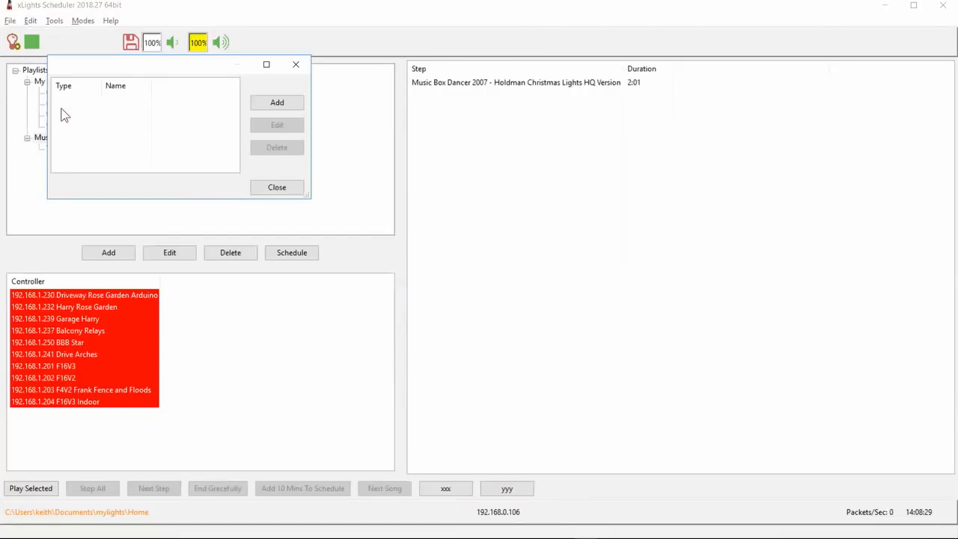
left_click(269, 107)
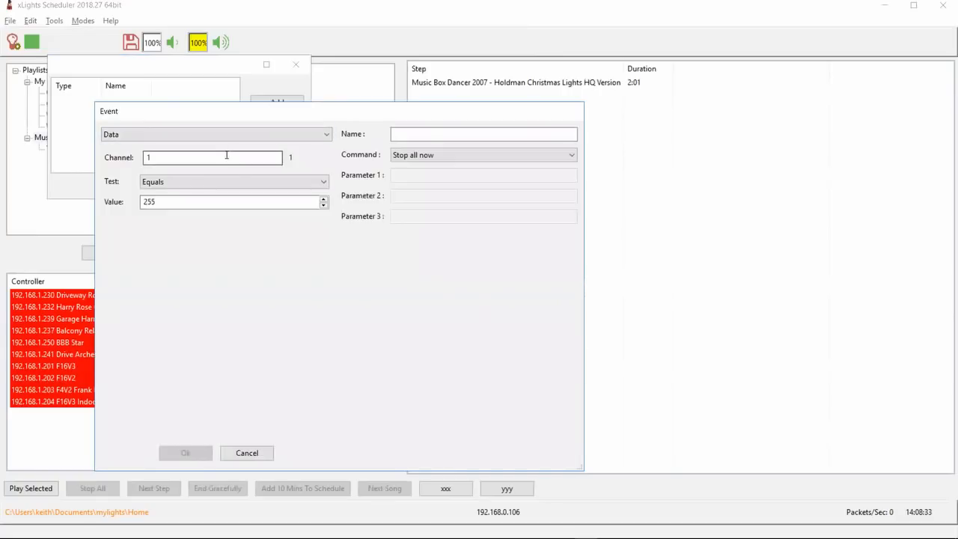
left_click(299, 136)
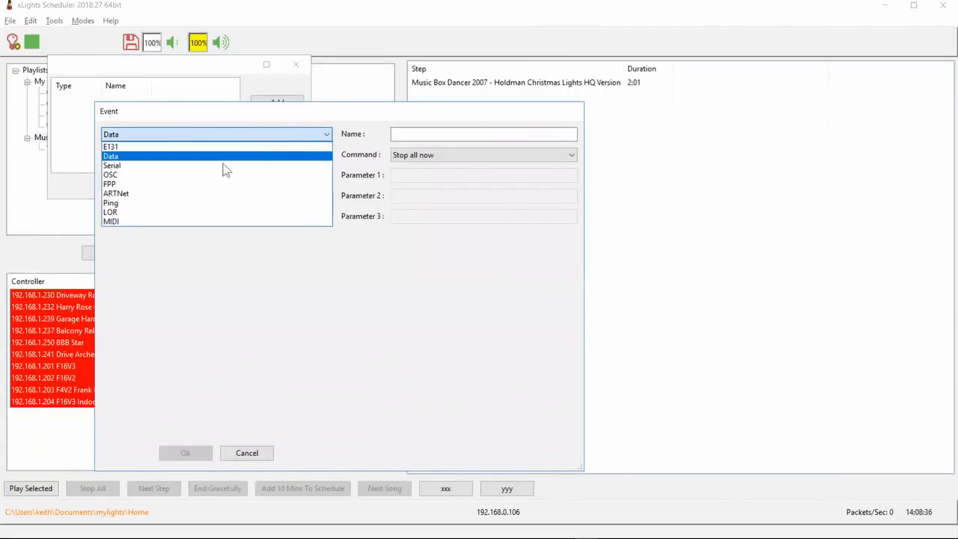
left_click(136, 221)
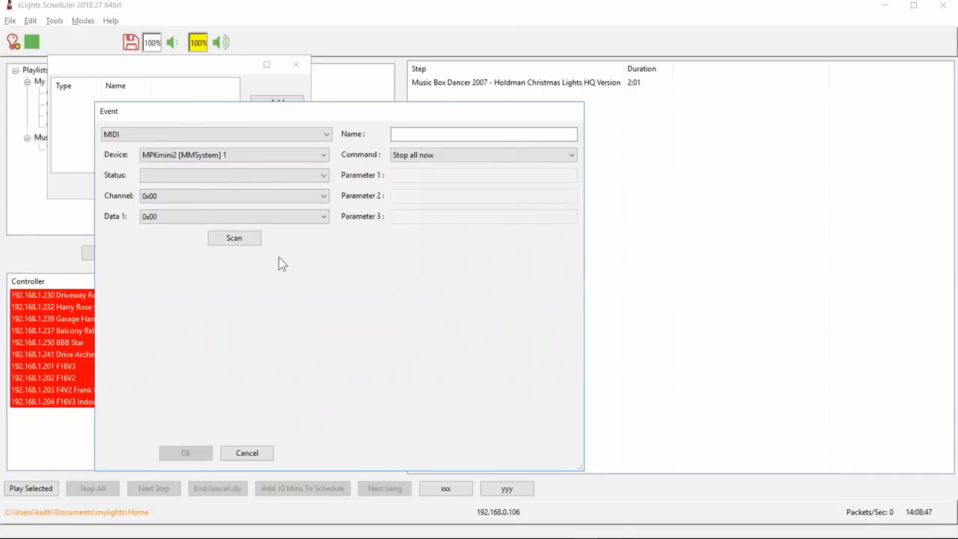
left_click(241, 241)
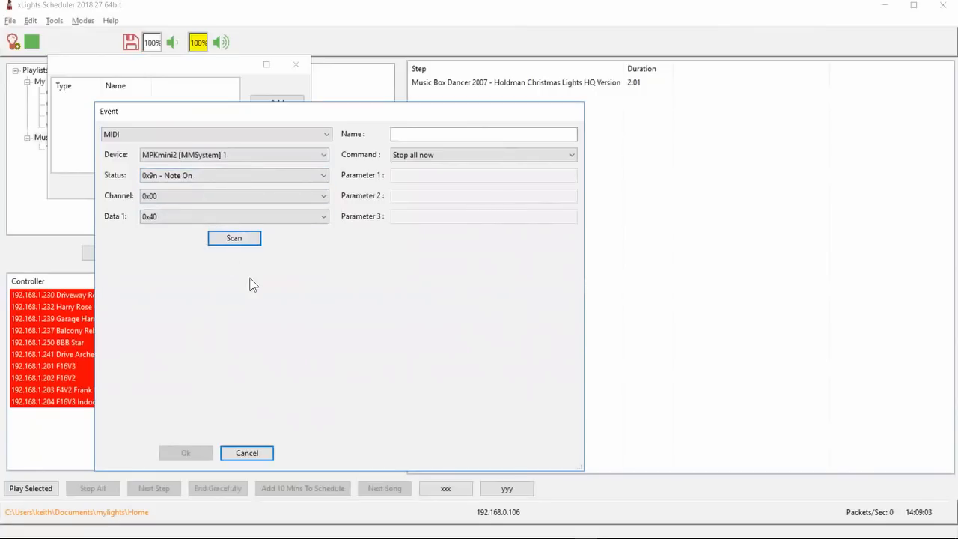
left_click(246, 241)
Name the MIDI event dsfsdf, accept it with the Stop all now command, and close the event list.
left_click(434, 134)
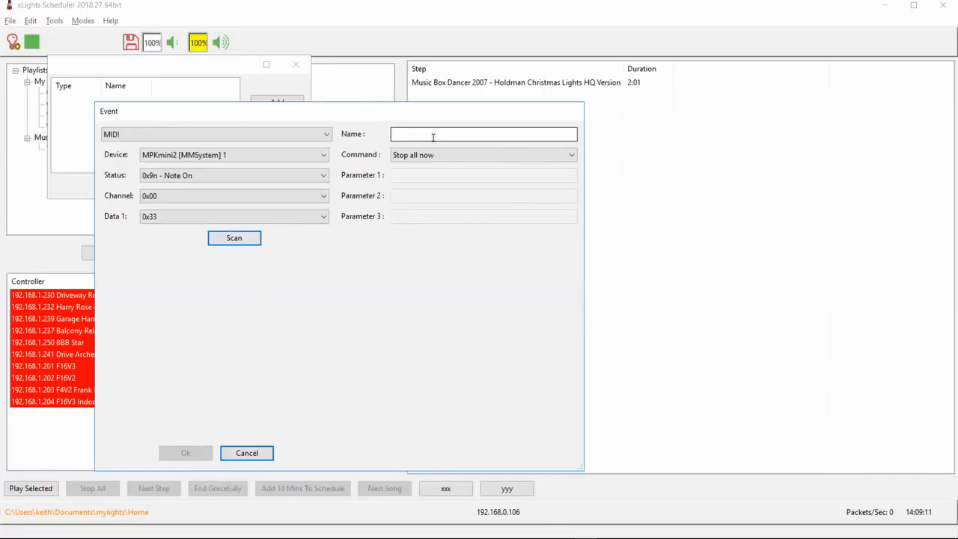
type("dsfsdf")
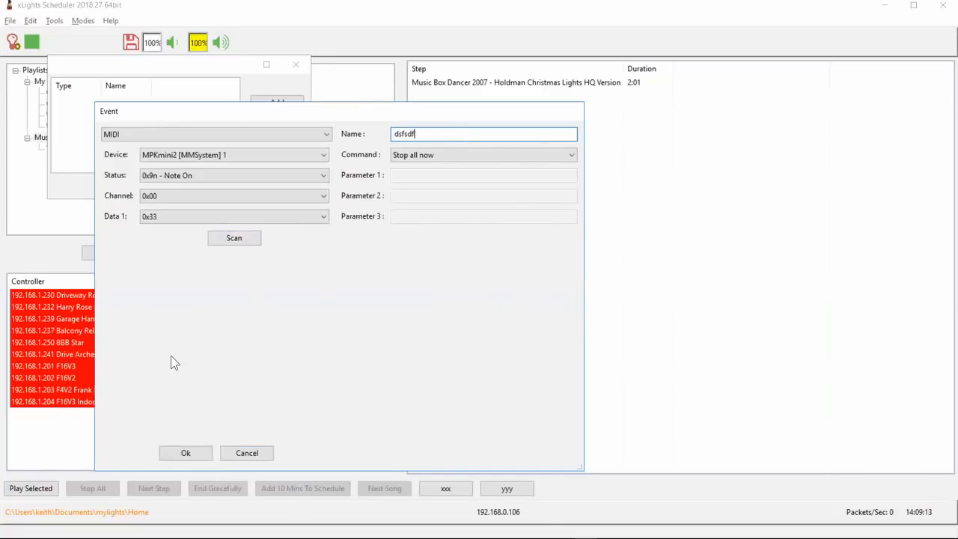
left_click(186, 453)
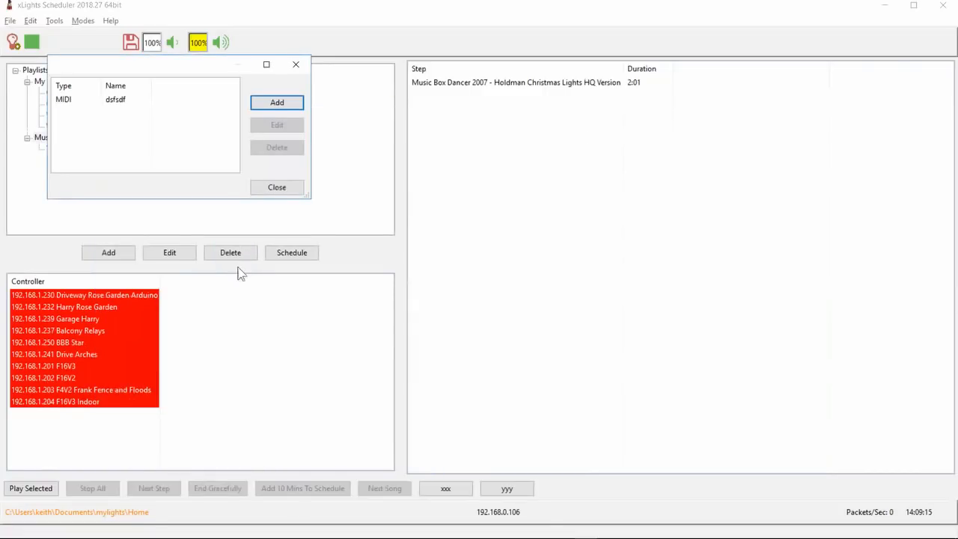
left_click(278, 187)
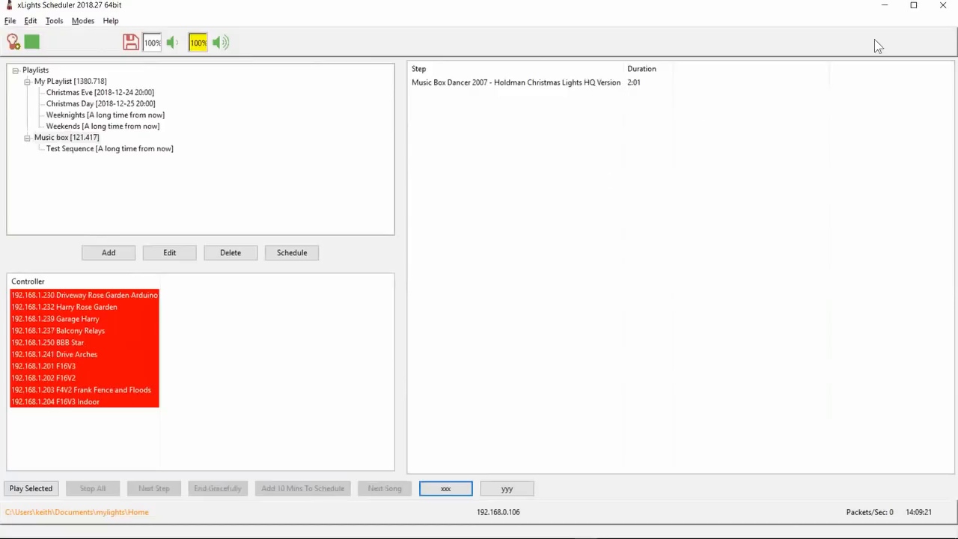
Close xLights Scheduler without saving the schedule changes and switch to the main xLights application.
left_click(943, 11)
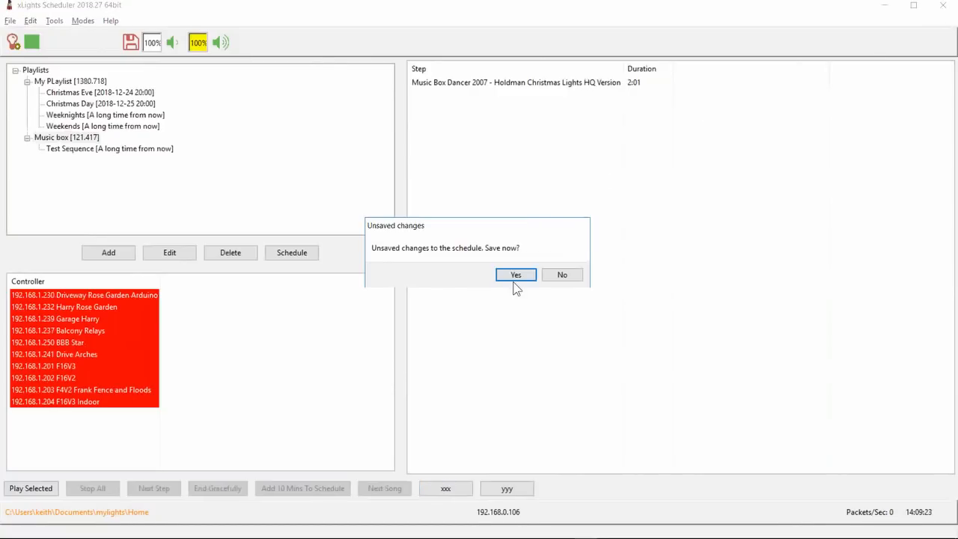
left_click(552, 276)
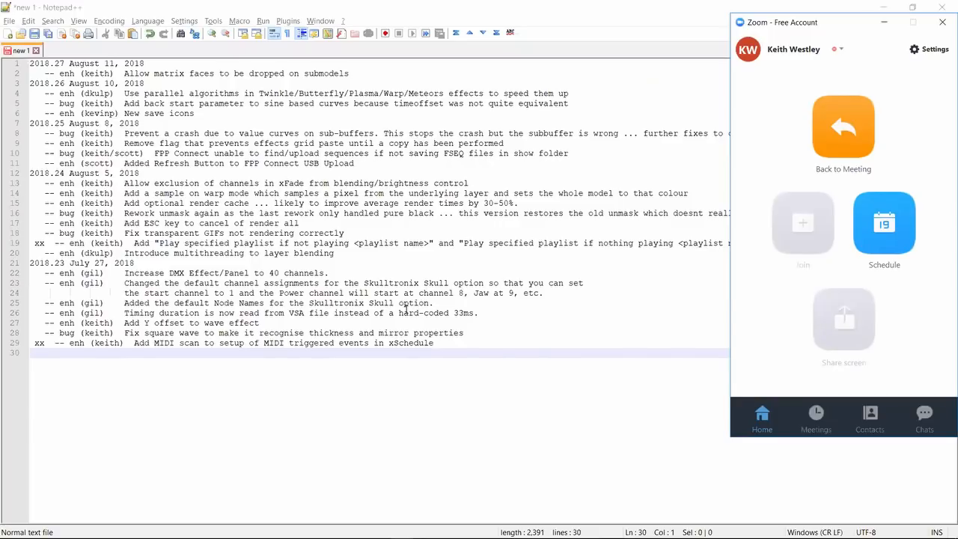
key("alt+Tab")
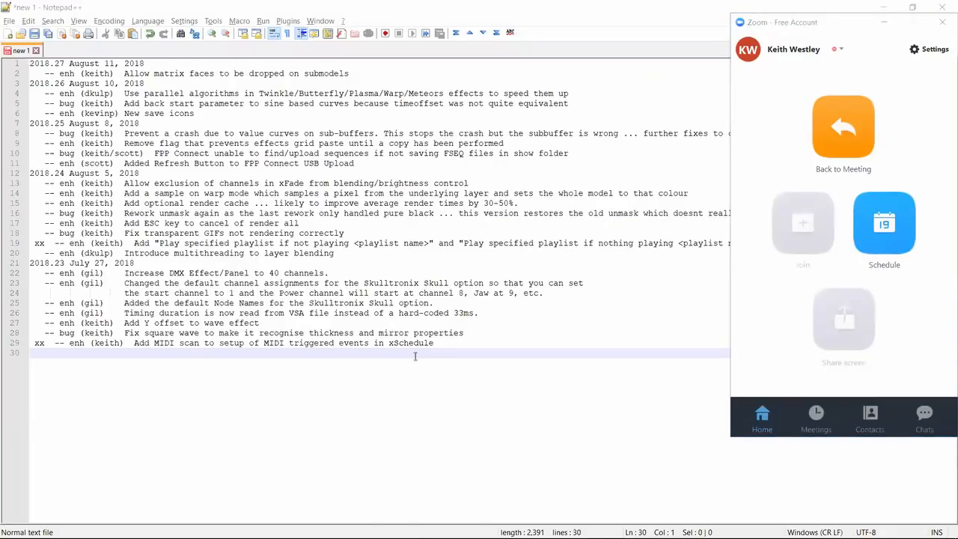
left_click(562, 529)
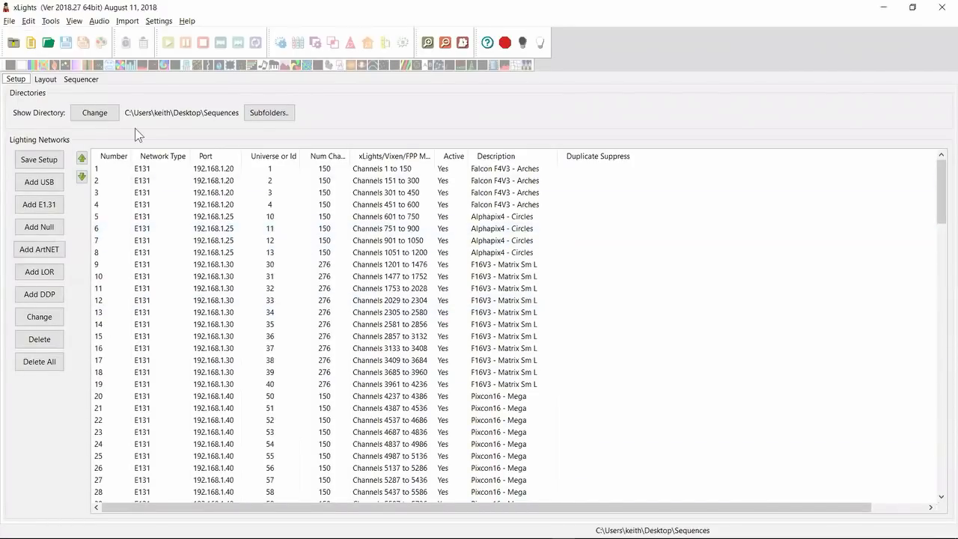
Create a folder named fgdg on the Desktop and set it as the show directory.
left_click(76, 114)
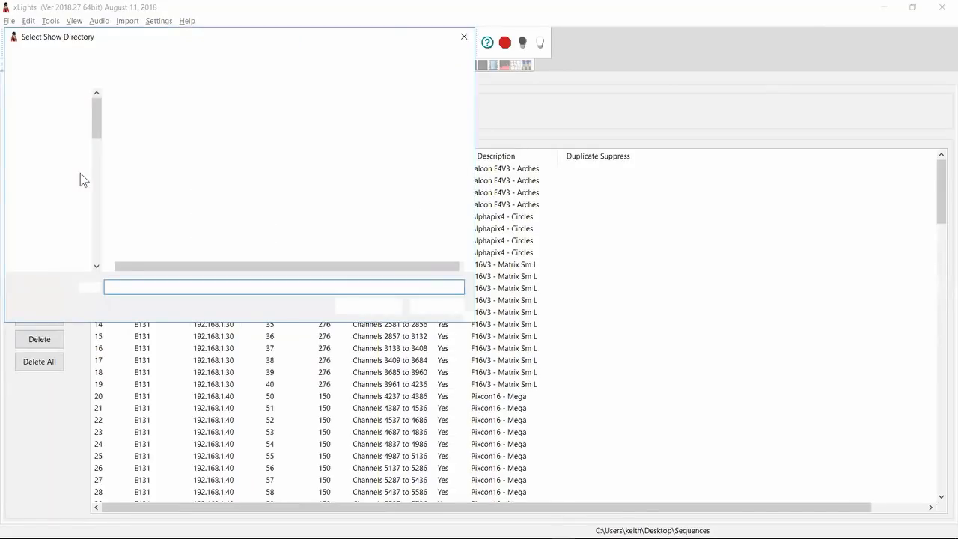
left_click_drag(94, 163, 95, 105)
left_click(44, 119)
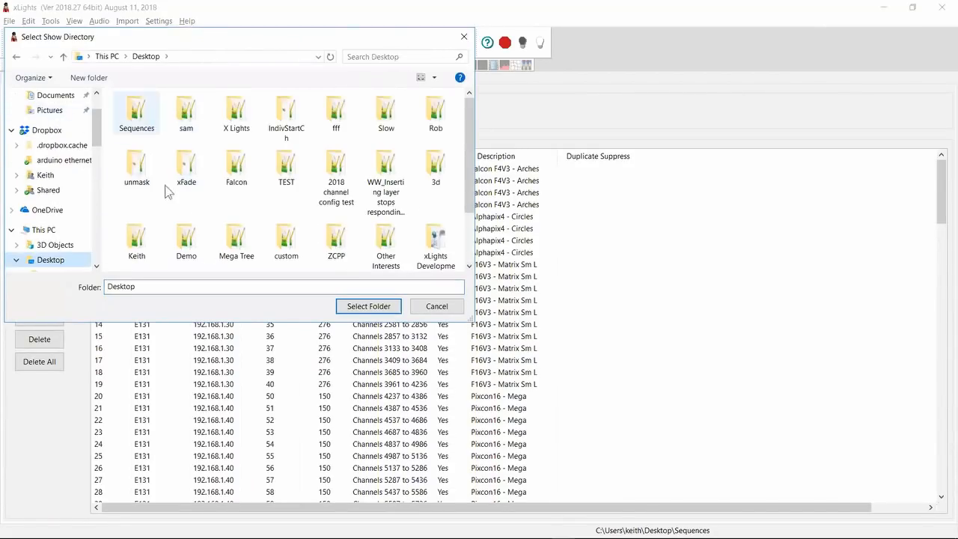
left_click(78, 78)
type("fgdg")
key("Return")
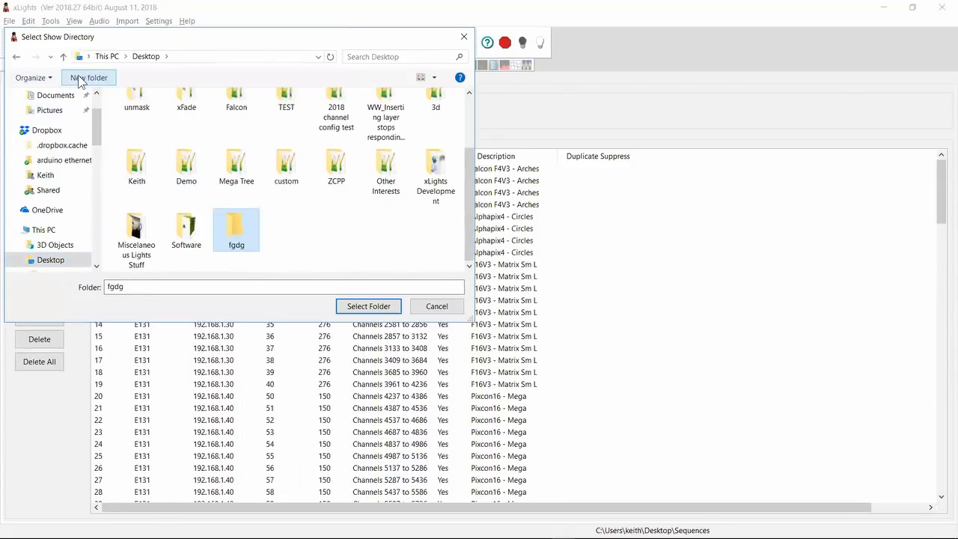
key("Return")
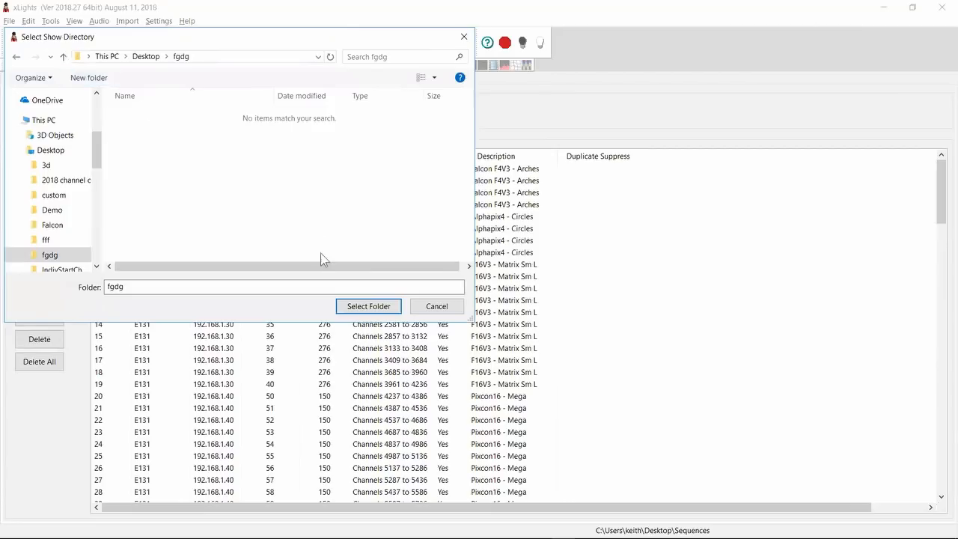
left_click(367, 307)
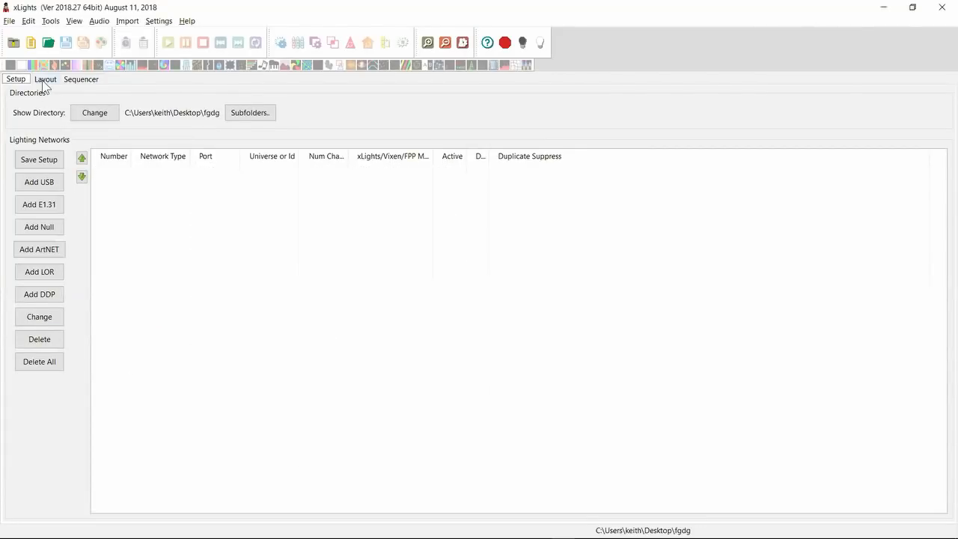
Draw a Matrix model in the upper-left area of the empty layout preview.
left_click(45, 80)
left_click(398, 100)
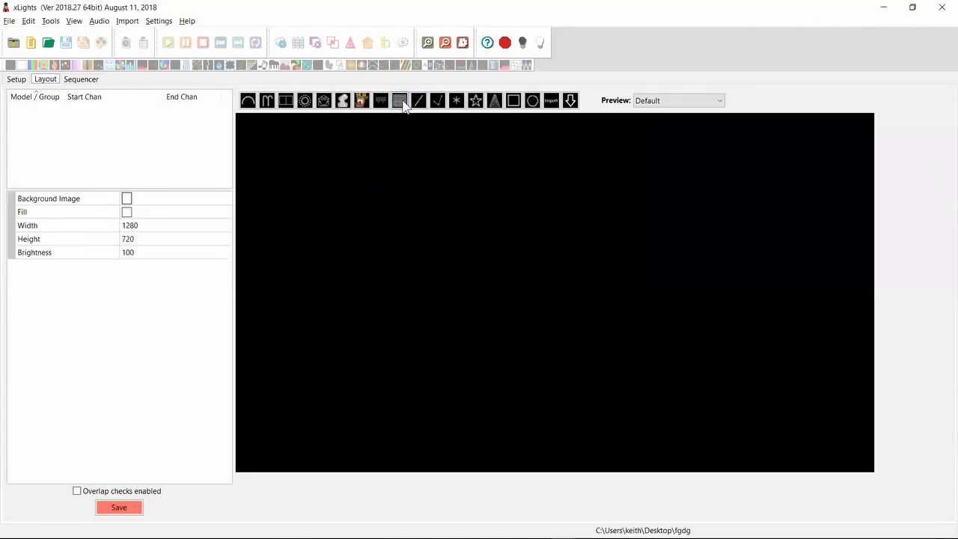
left_click_drag(368, 233, 427, 207)
left_click(432, 189)
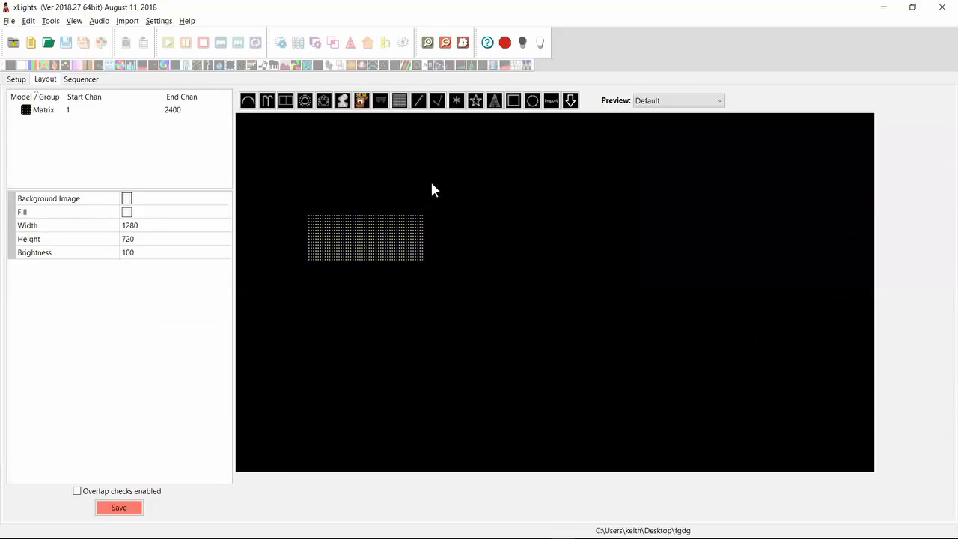
Switch to Notepad++ to view the xLights release notes.
key("alt+Tab")
key("alt+Tab")
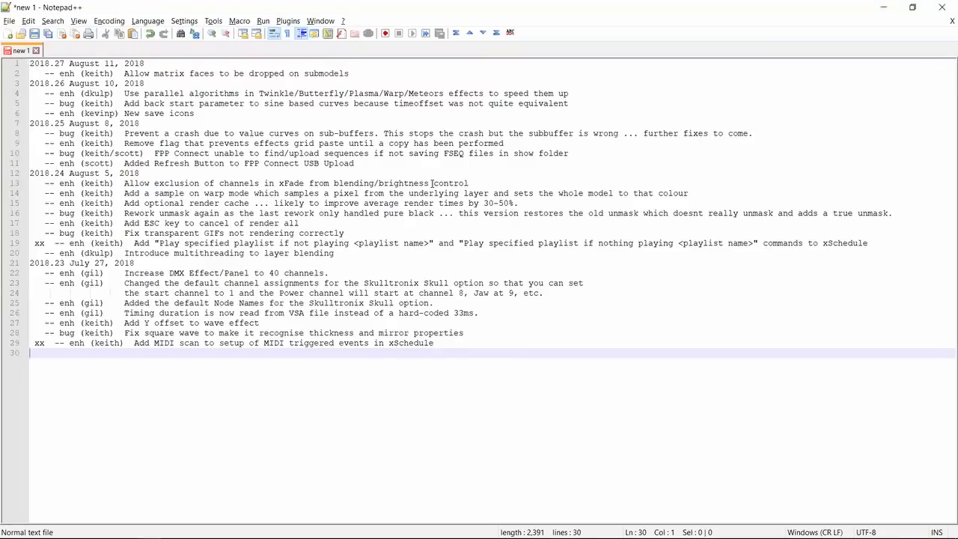
Highlight the release note about fixing the square wave's thickness and mirror properties.
key("Up")
key("Up")
key("shift+Down")
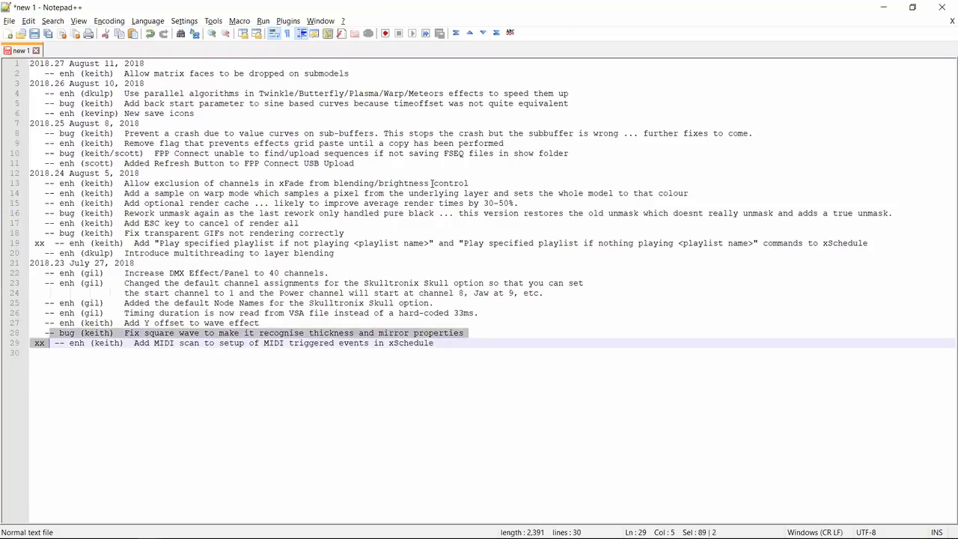
key("shift+Up")
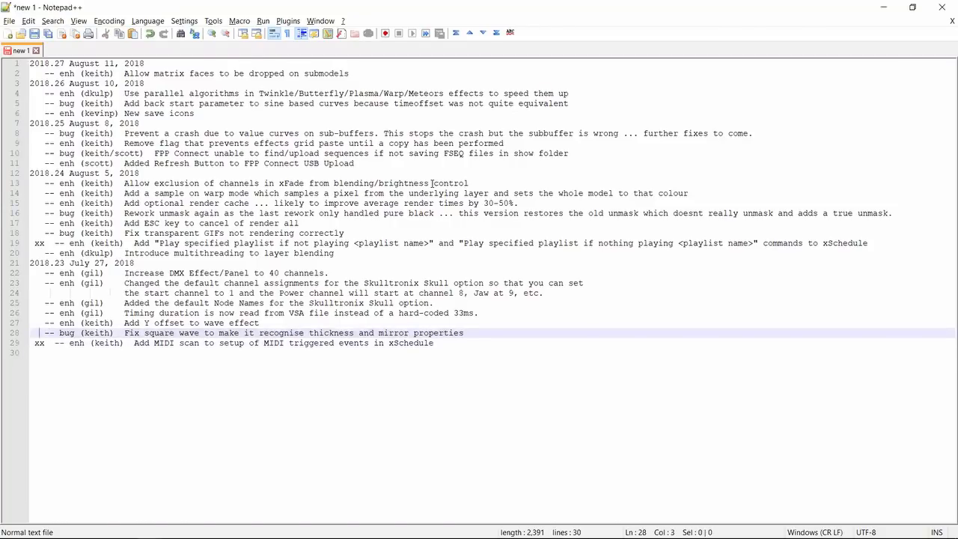
key("shift+Down")
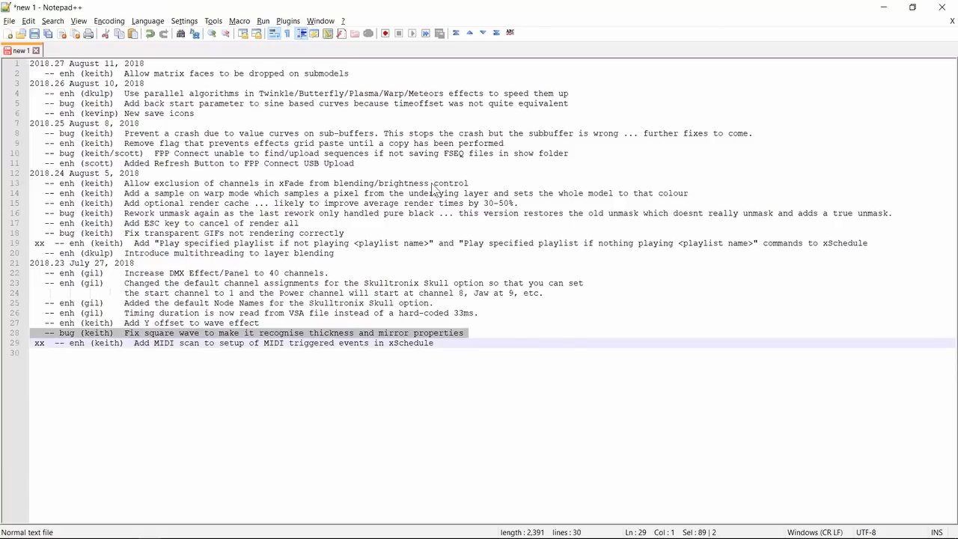
Switch to xLights and create a new sequence.
key("alt+Tab")
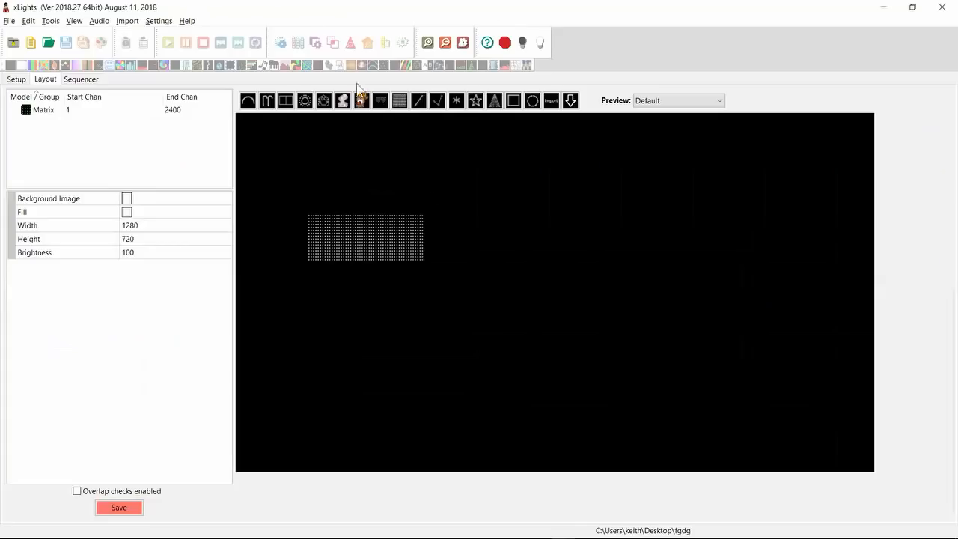
left_click(33, 43)
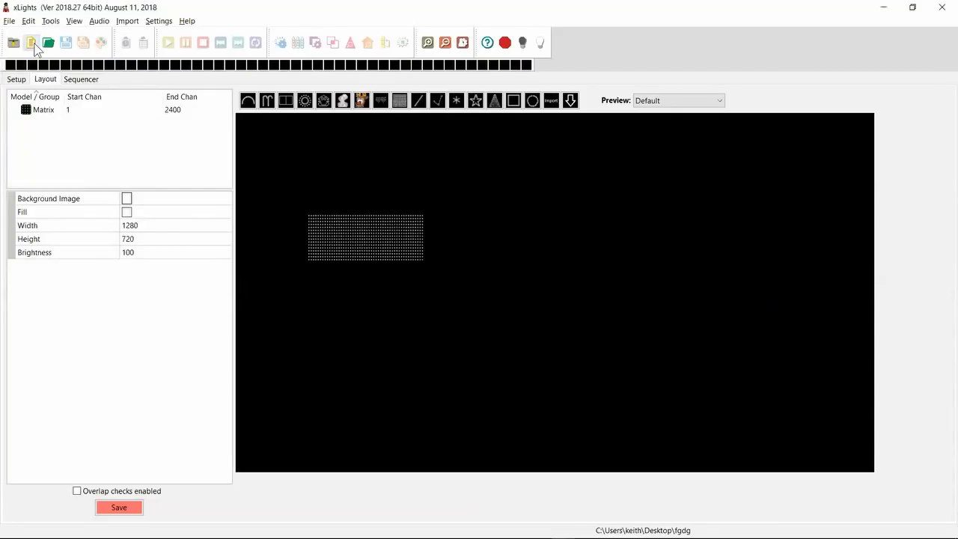
left_click(340, 293)
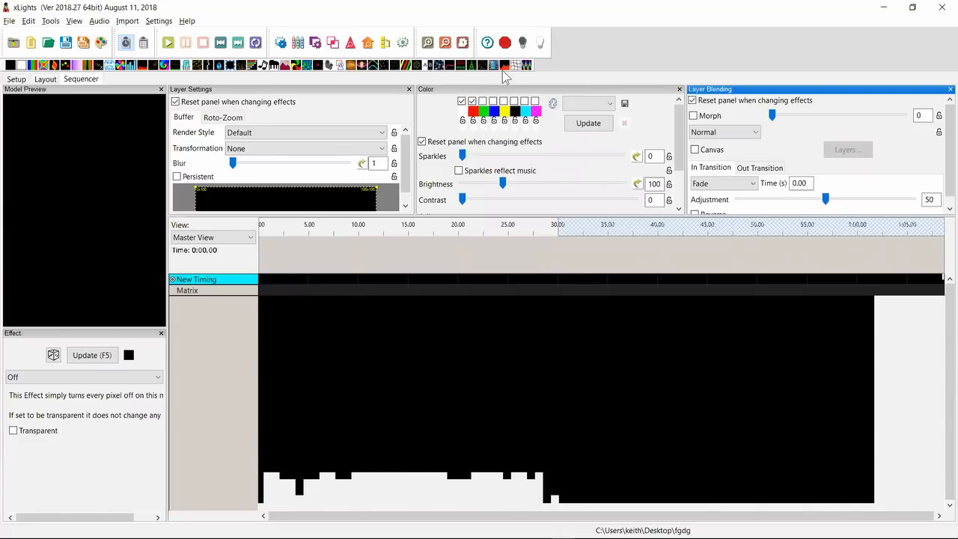
Add a Wave effect to the Matrix row from about 6.3 s to 14.05 s and set its wave type to Square.
left_click_drag(526, 66, 398, 289)
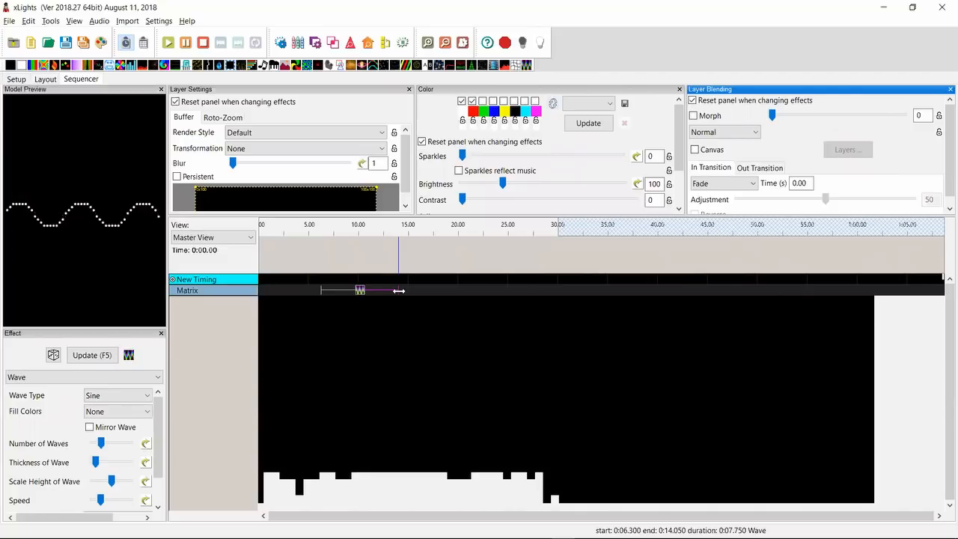
left_click(97, 396)
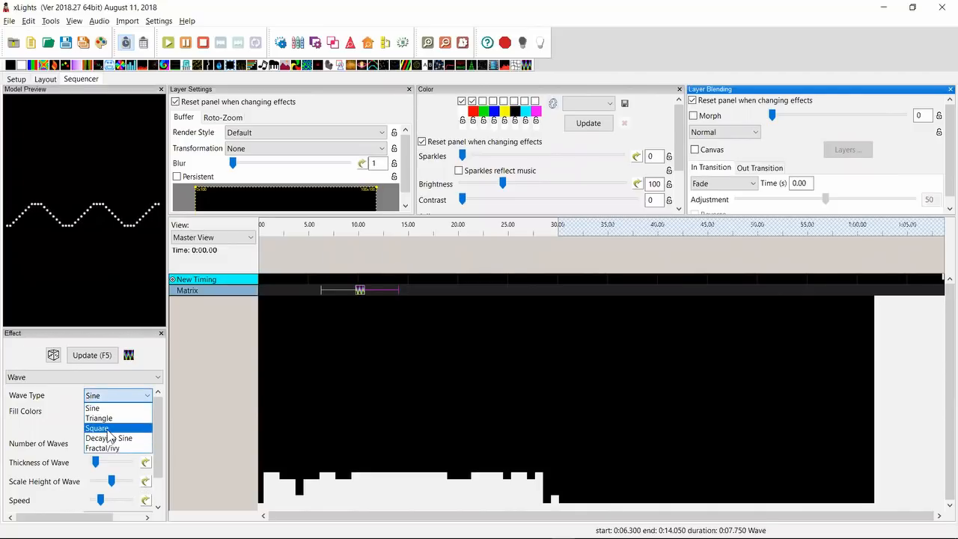
left_click(105, 427)
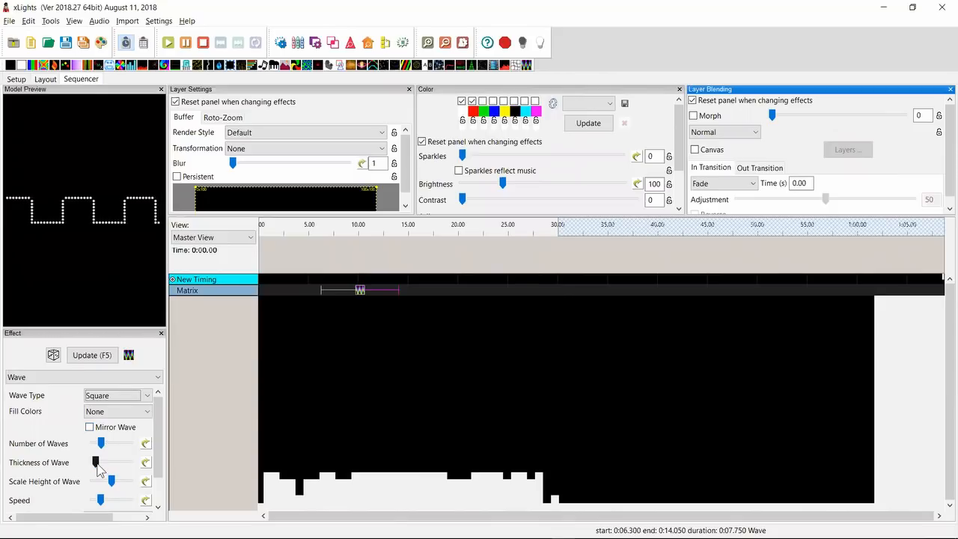
Raise the square wave's thickness and height scale to their maximum.
left_click_drag(96, 462, 147, 463)
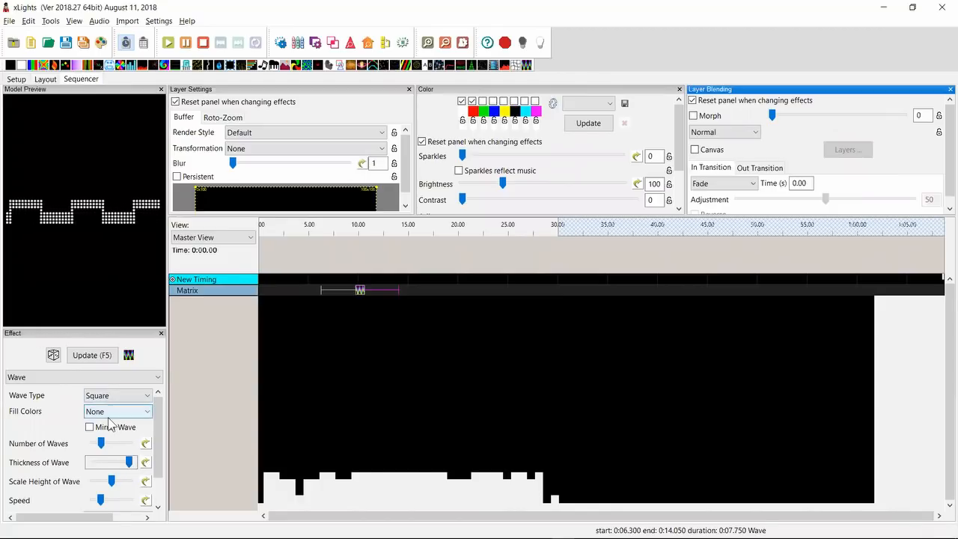
left_click_drag(114, 485, 124, 487)
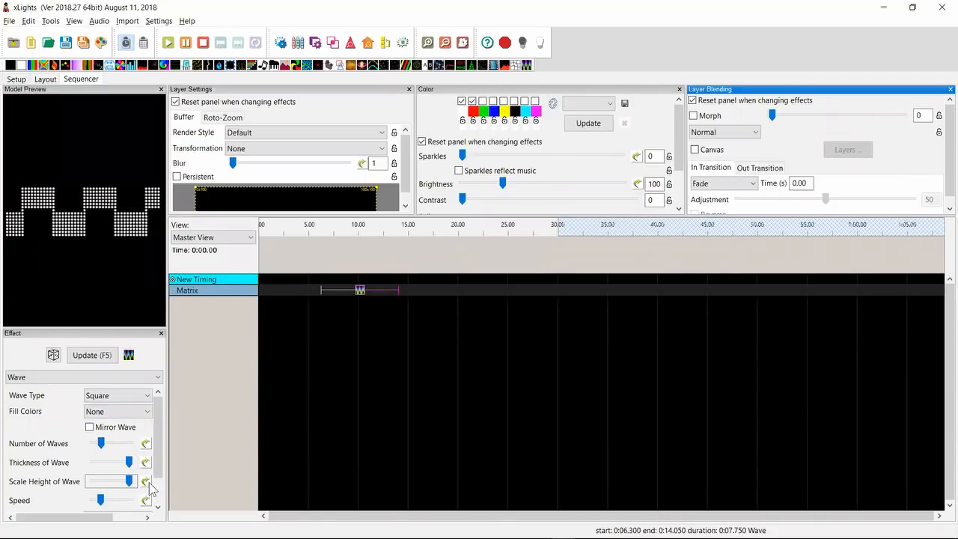
left_click(158, 494)
left_click_drag(158, 493, 155, 456)
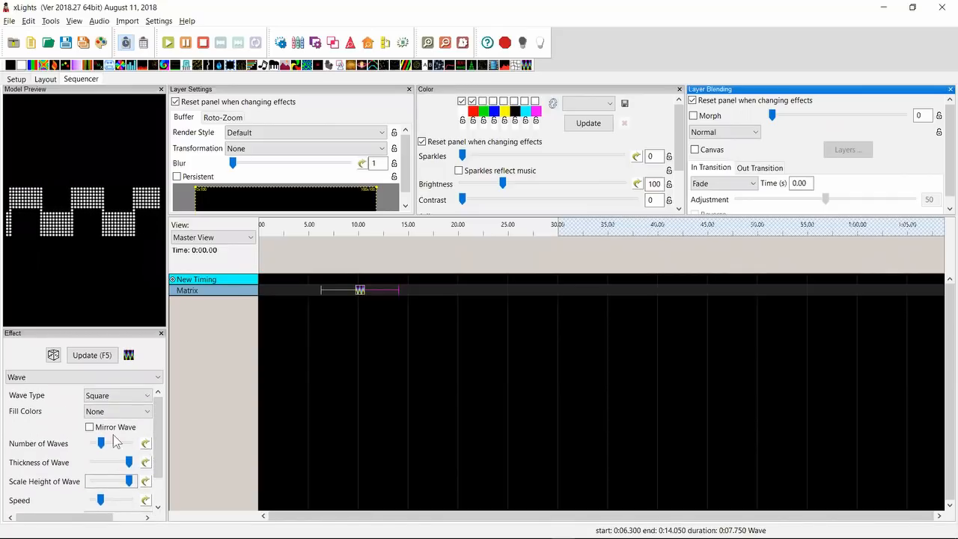
Reduce the wave's thickness to near its minimum and enable Mirror Wave.
left_click(90, 427)
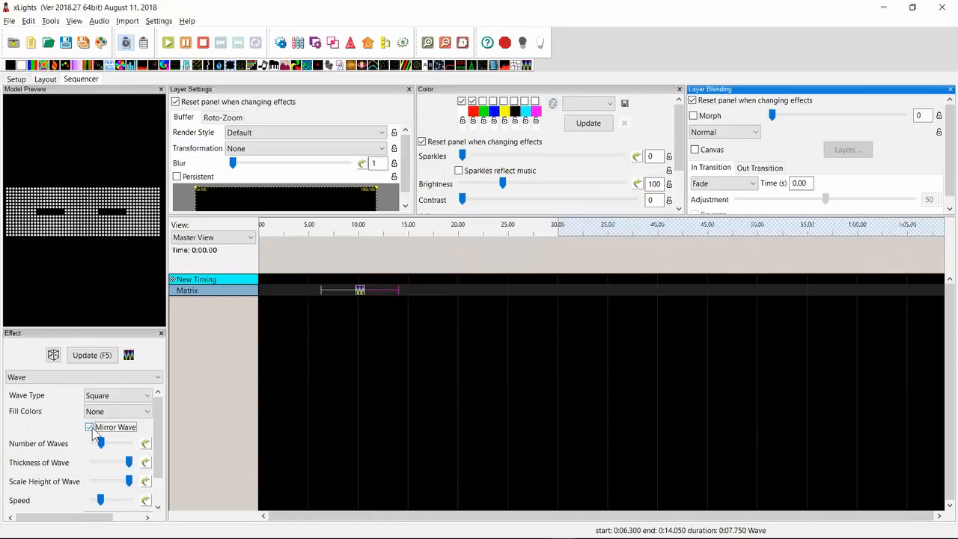
left_click(90, 428)
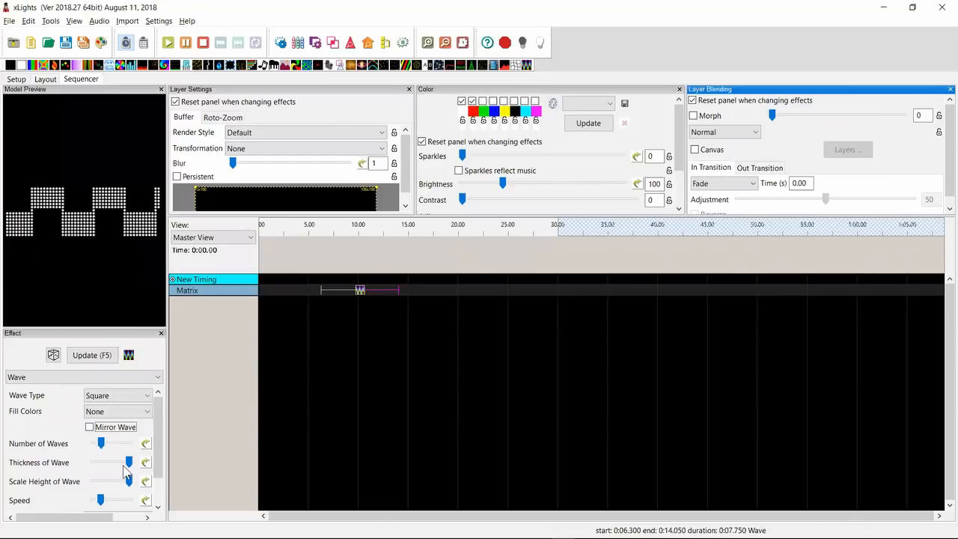
left_click_drag(129, 461, 93, 462)
left_click(94, 427)
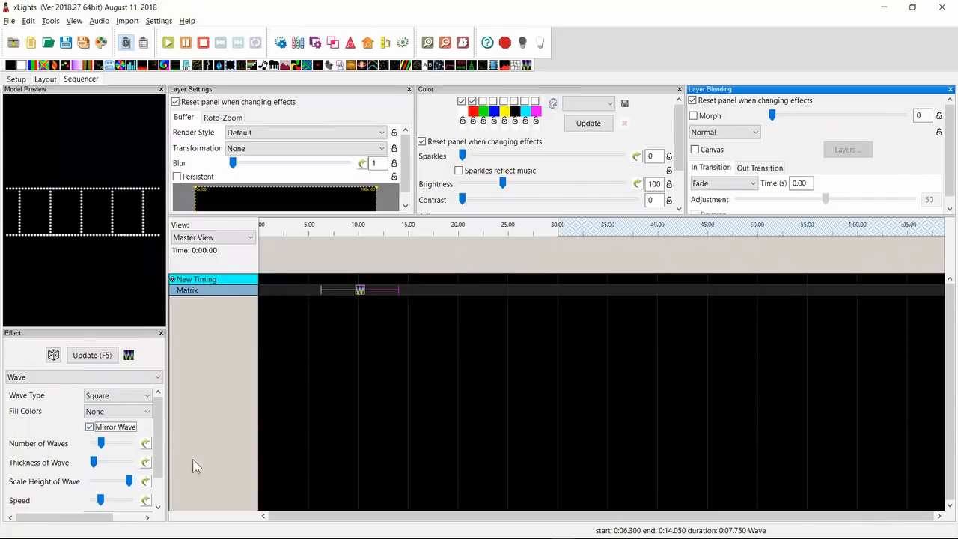
Switch to Notepad++ and highlight the release note about adding Y offset to the wave effect.
key("alt+Tab")
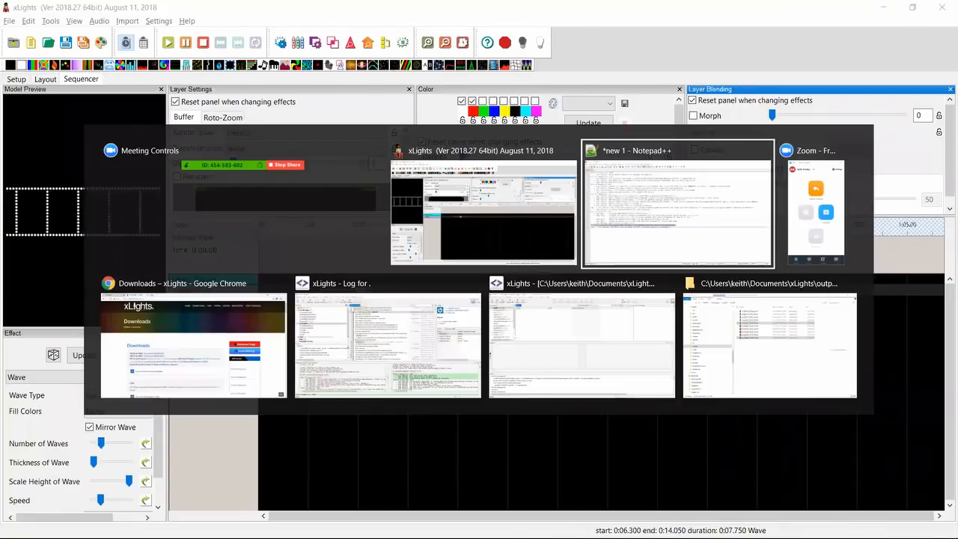
key("Up")
key("shift+Up")
Switch to xLights, lower the square wave's height scale to about midway and disable Mirror Wave.
key("alt+Tab")
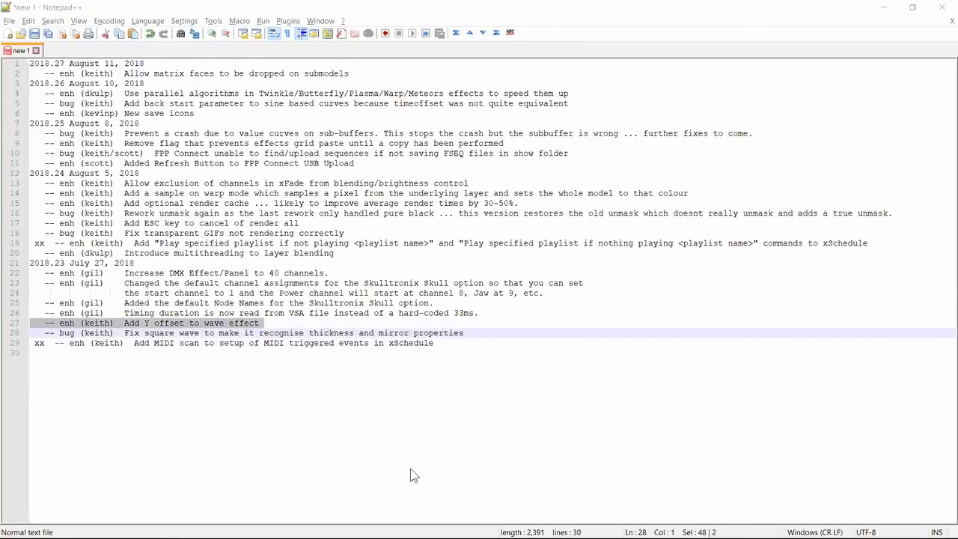
key("alt+Tab")
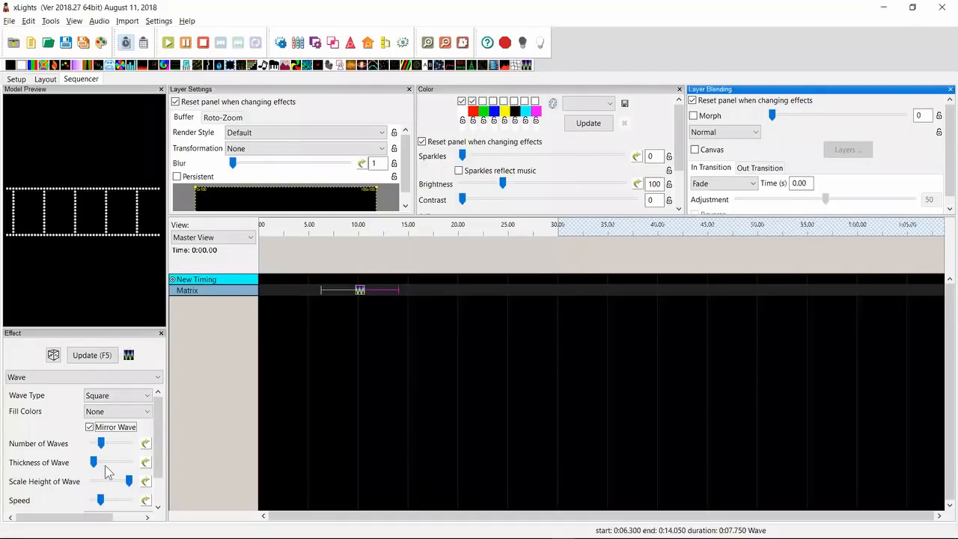
left_click_drag(129, 480, 118, 481)
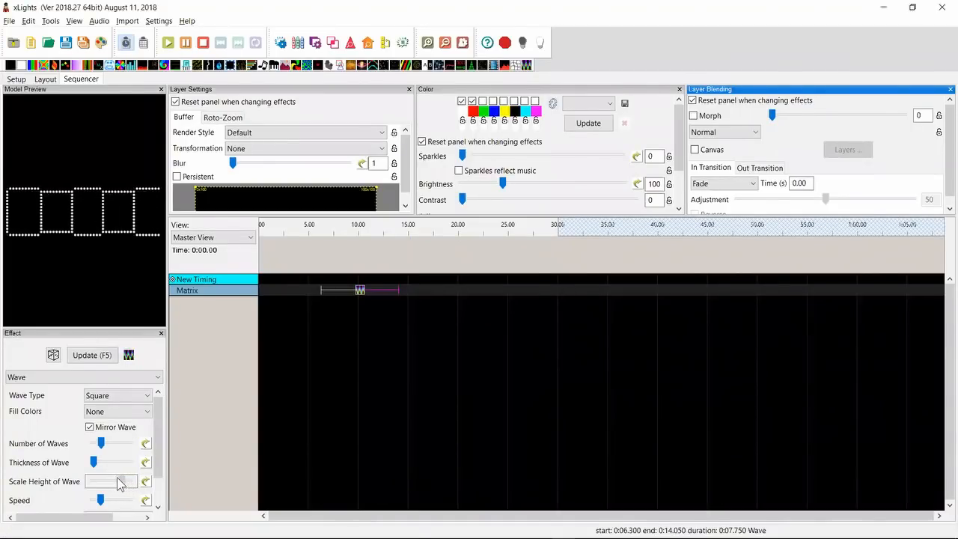
left_click(90, 426)
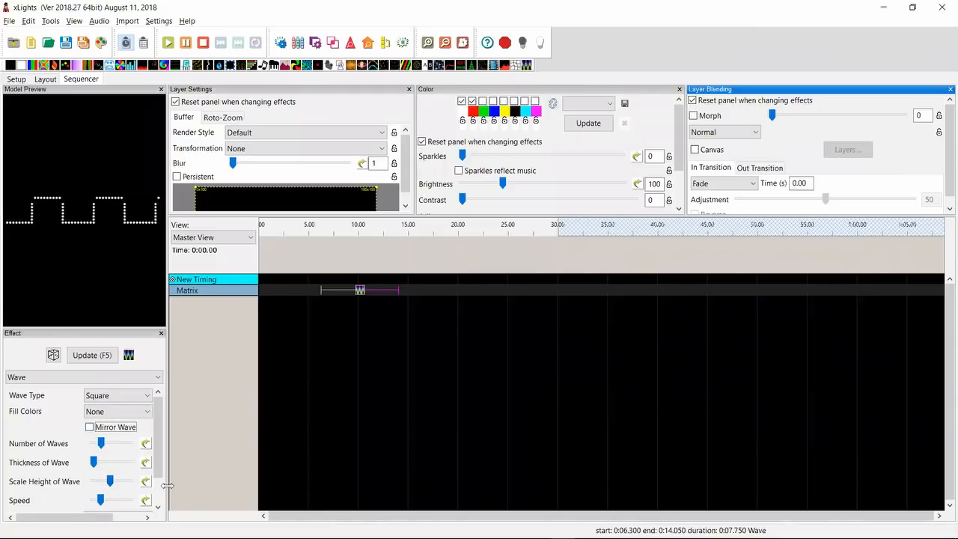
Change the wave type to Sine and raise the wave's Y Offset slightly above the slider's midpoint.
scroll(158, 494, "down", 2)
mouse_move(113, 499)
left_mouse_down()
mouse_move(123, 501)
mouse_move(104, 502)
mouse_move(118, 501)
left_mouse_up()
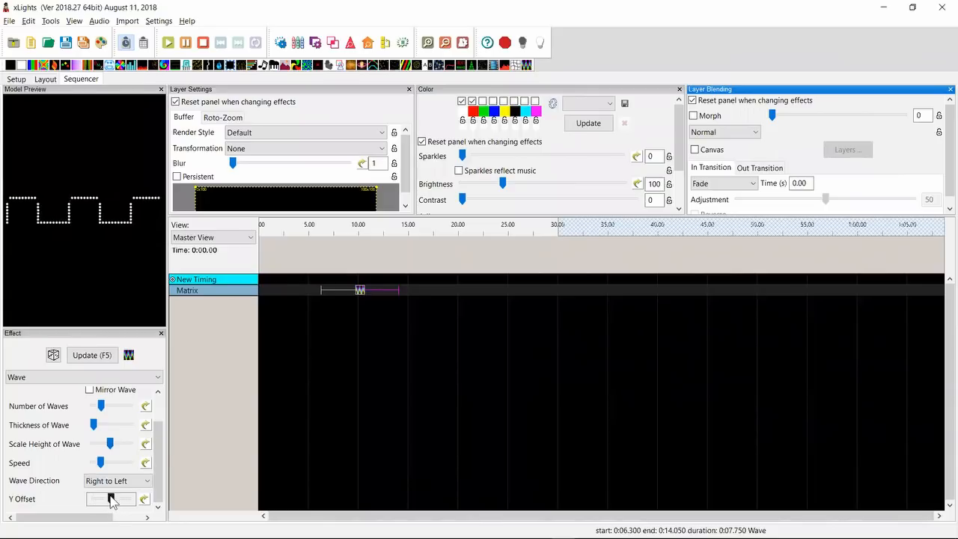
scroll(159, 444, "up", 2)
left_click(113, 396)
left_click(101, 406)
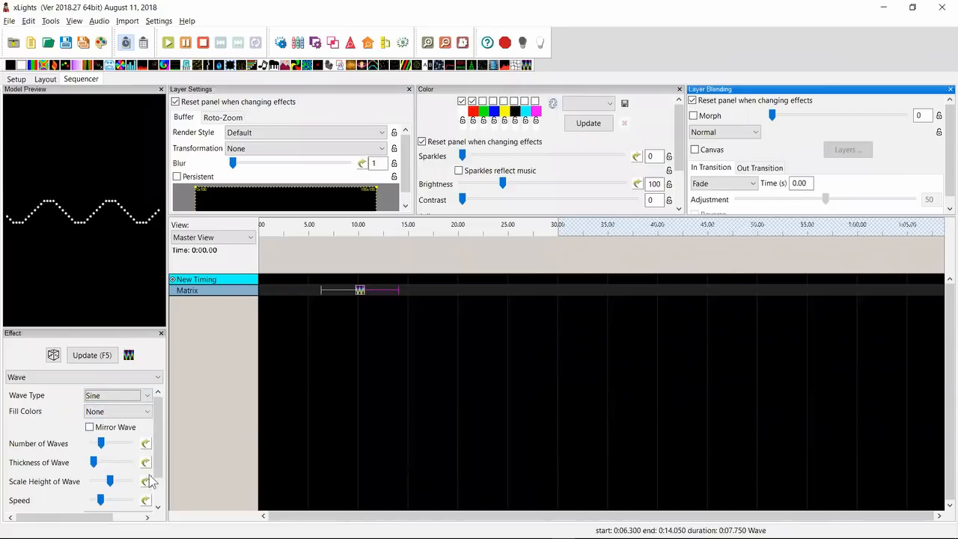
scroll(149, 480, "down", 2)
mouse_move(117, 502)
left_mouse_down()
mouse_move(101, 503)
mouse_move(120, 503)
left_mouse_up()
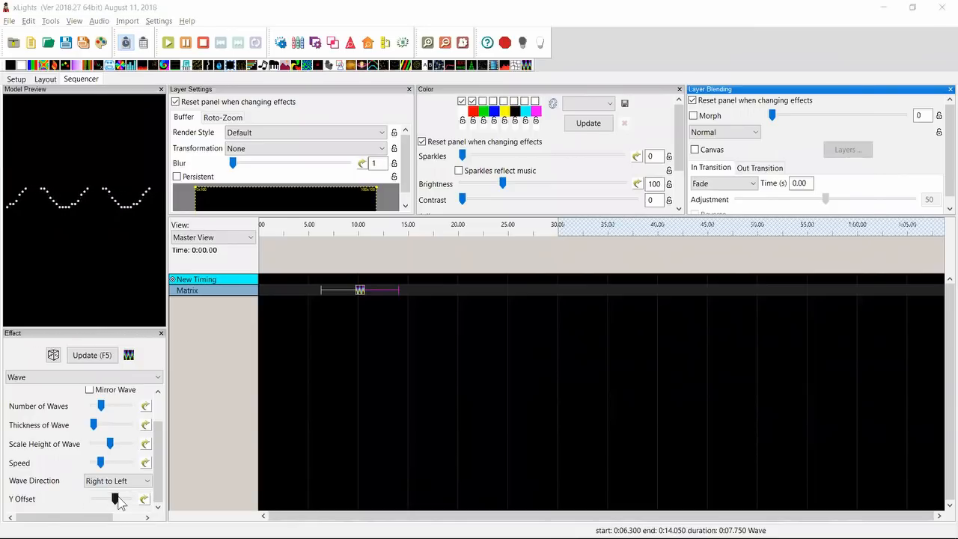
Switch to Notepad++ and review the 2018.23 release notes from the Y offset entry up to the DMX 40-channel entry.
key("alt+Tab")
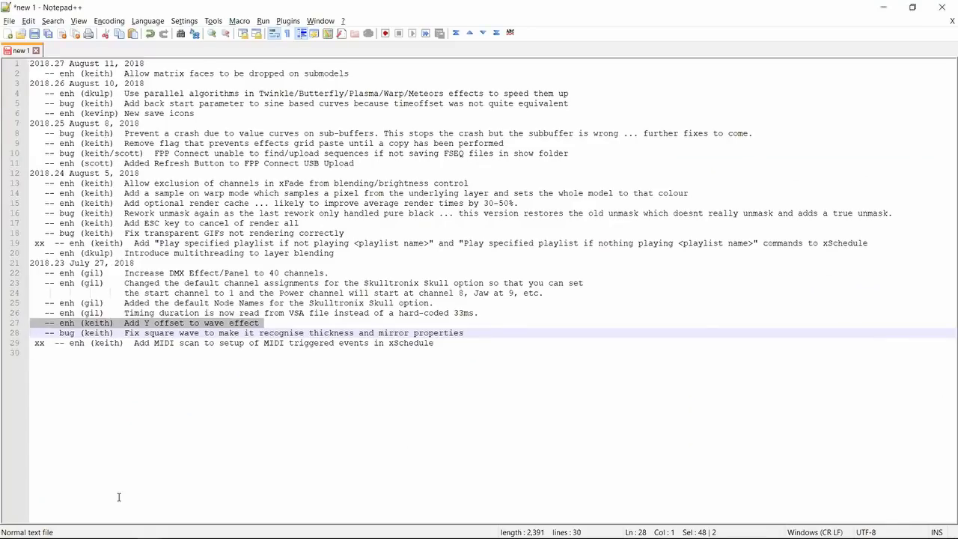
key("Up")
key("shift+Up")
key("shift+Up")
key("shift+Up")
key("shift+Up")
key("shift+Up")
key("shift+Down")
key("shift+Down")
key("shift+Down")
key("shift+Down")
key("shift+Down")
key("shift+Down")
Switch to xLights and place a DMX model near the centre of the layout preview.
key("alt+Tab")
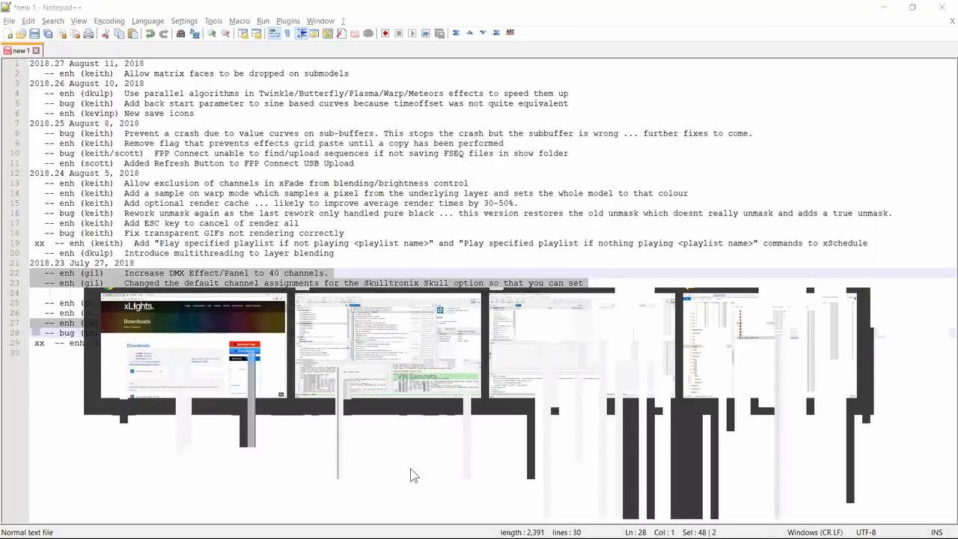
left_click(117, 503)
key("alt+Tab")
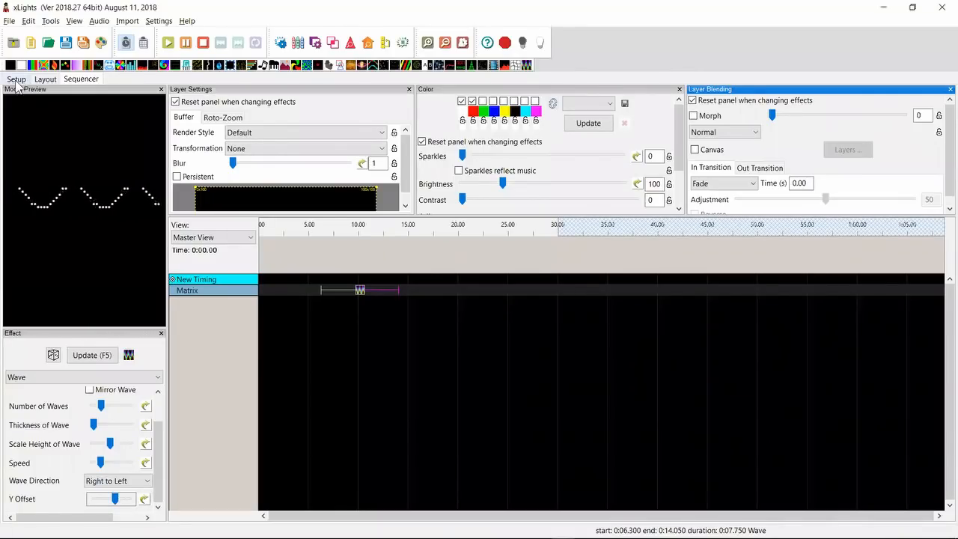
left_click(45, 79)
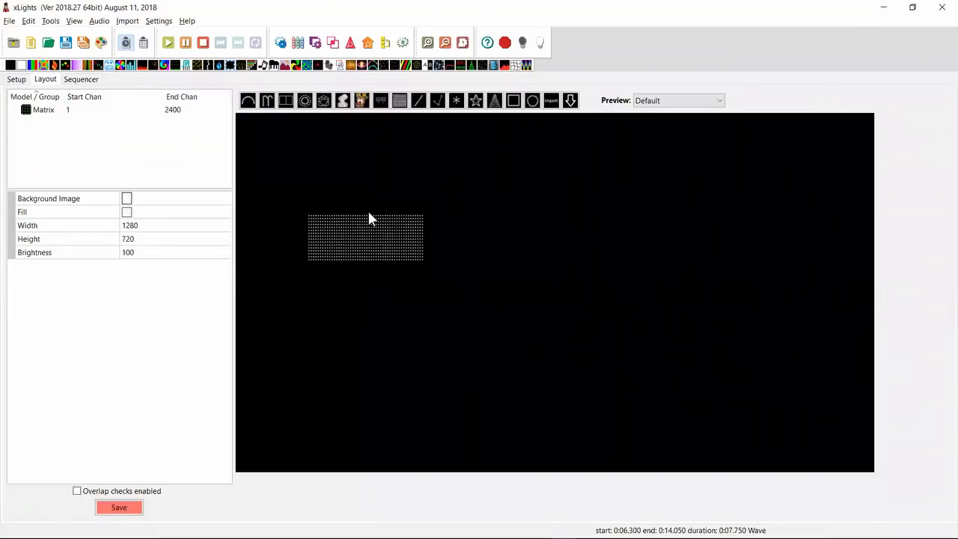
left_click(343, 100)
left_click(543, 273)
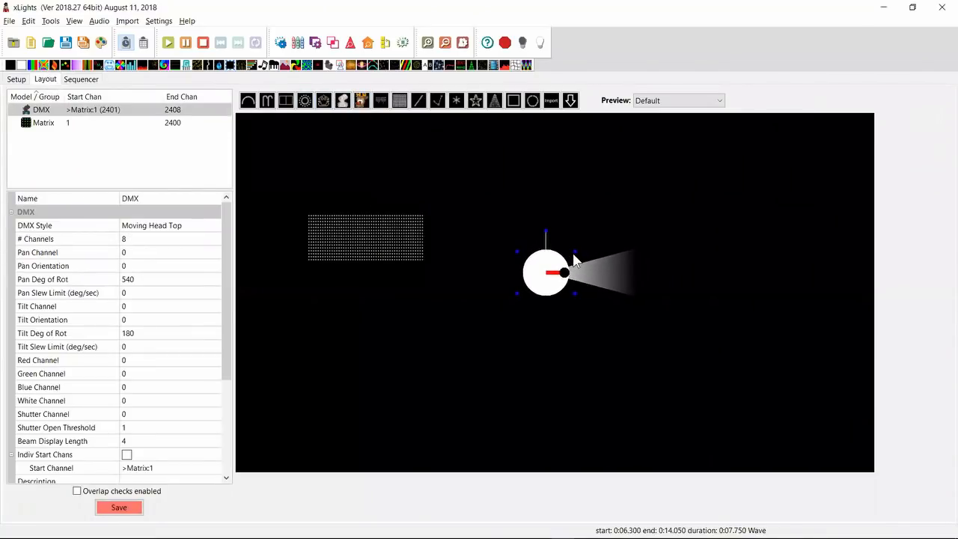
Set the DMX model's style to Skulltronix Skull with its default settings restored, and look through the resulting properties.
left_click(212, 227)
left_click(213, 226)
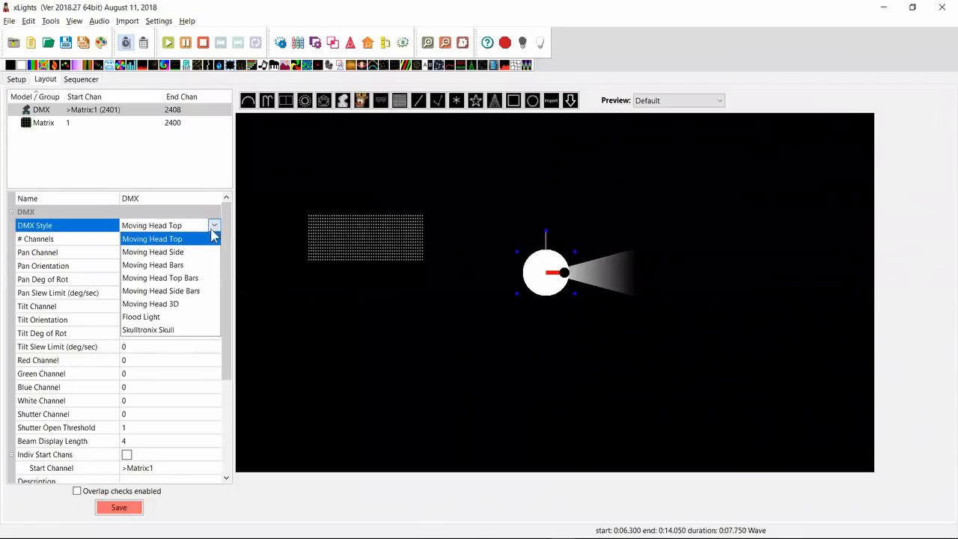
left_click(171, 332)
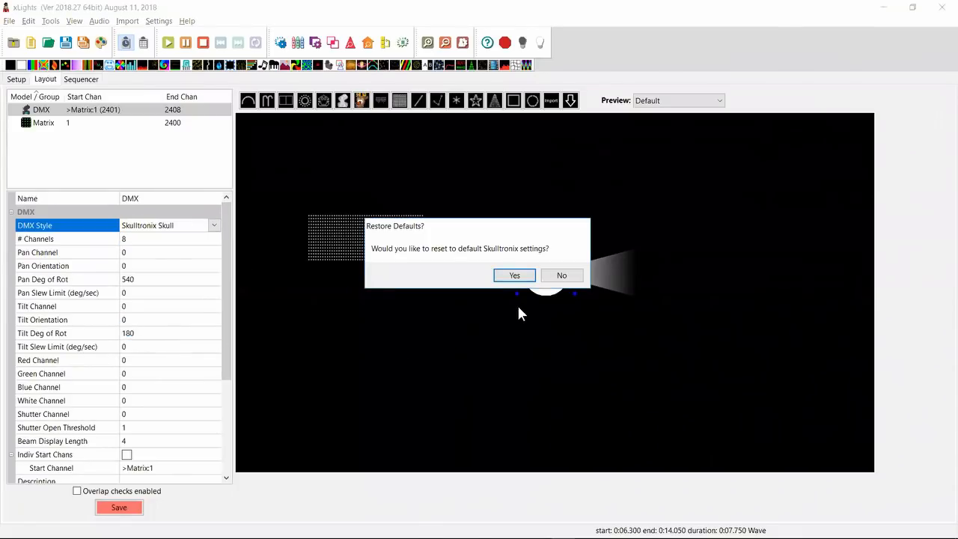
left_click(515, 275)
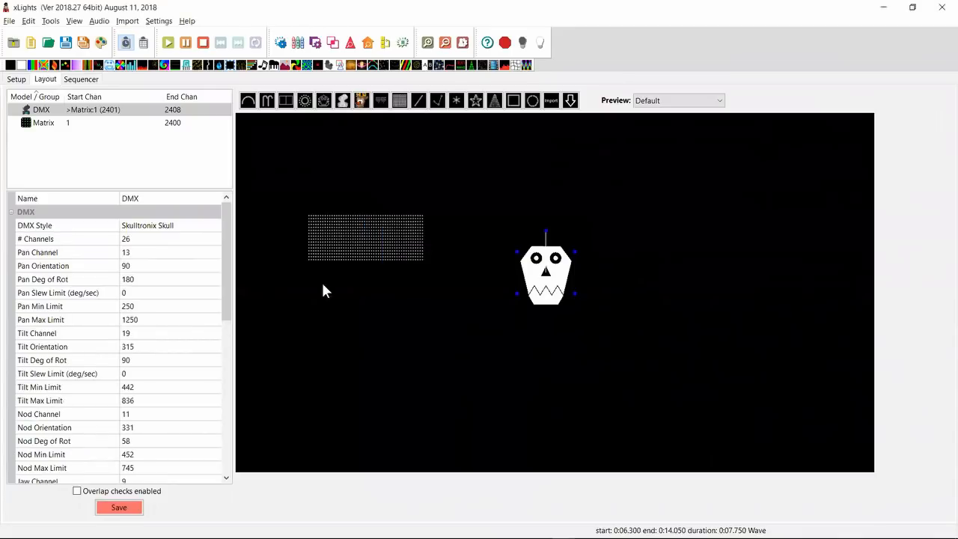
left_click_drag(230, 306, 231, 454)
left_click_drag(233, 404, 238, 245)
Switch to Notepad++ and highlight the two-line release note about the Skulltronix Skull default channel assignments.
key("alt+Tab")
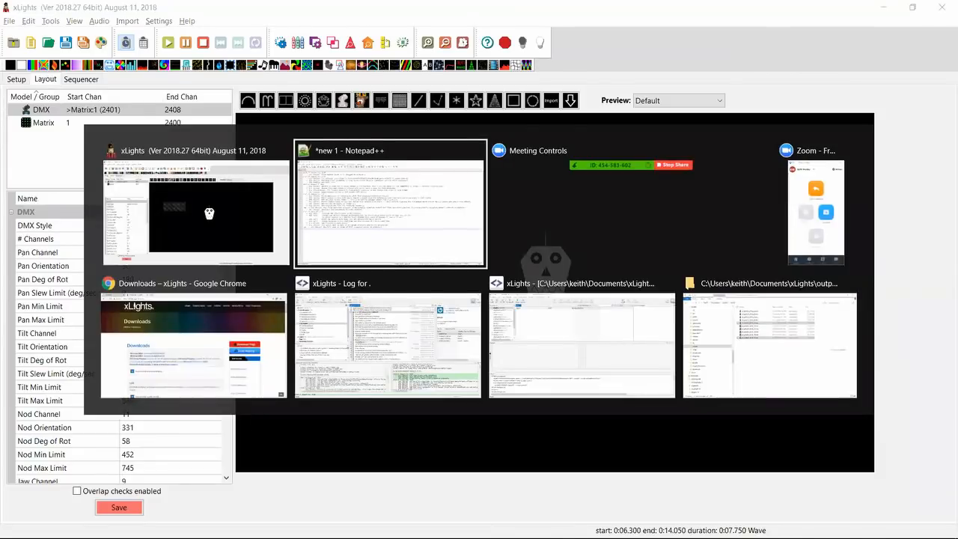
key("Up")
key("Up")
key("Up")
key("Up")
key("Up")
key("Up")
key("Up")
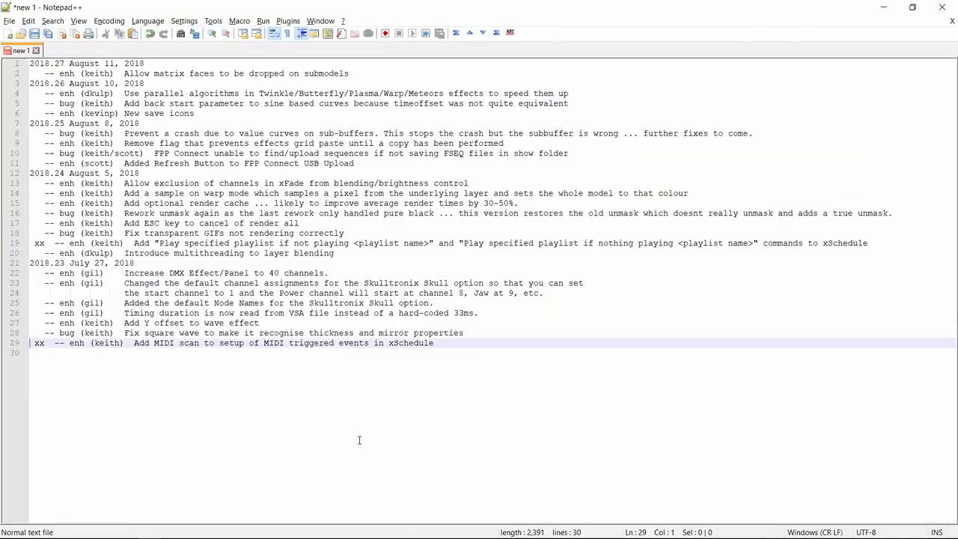
key("shift+Down")
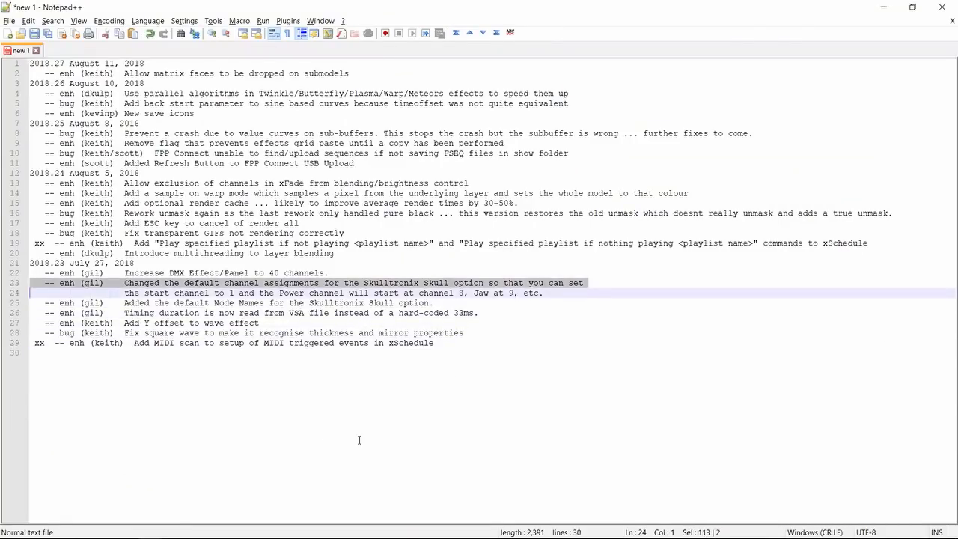
key("shift+Down")
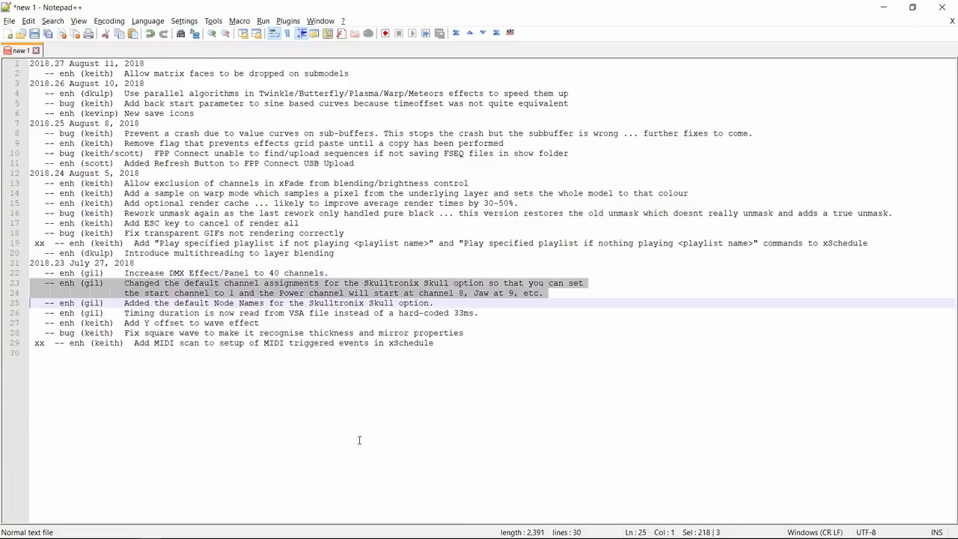
Re-highlight the two-line Skulltronix Skull channel assignment note, and move the caret to the default Node Names entry.
key("Up")
key("Up")
key("shift+Down")
key("shift+Down")
key("Up")
key("Up")
key("shift+Down")
key("shift+Down")
key("Right")
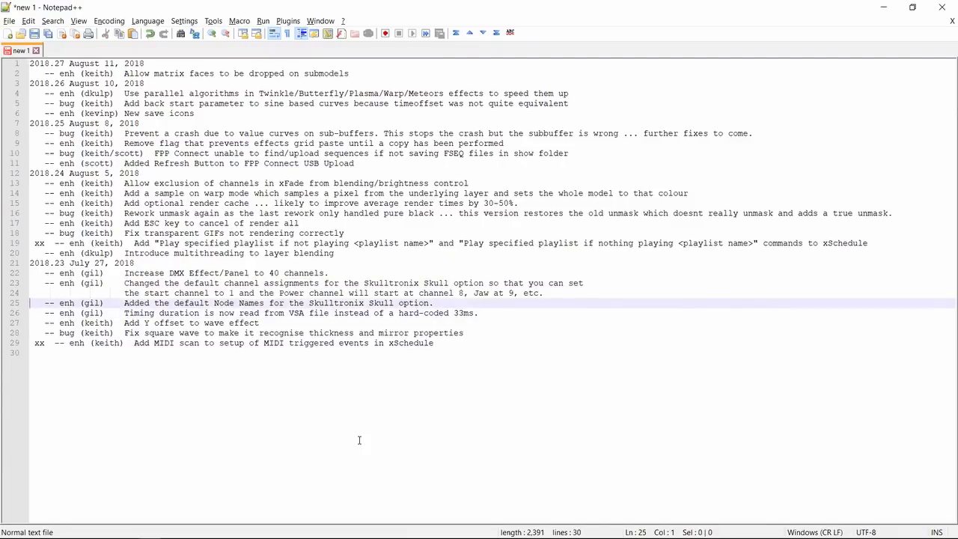
Switch to xLights and examine the DMX model's strand and node names without changing them.
key("alt+Tab")
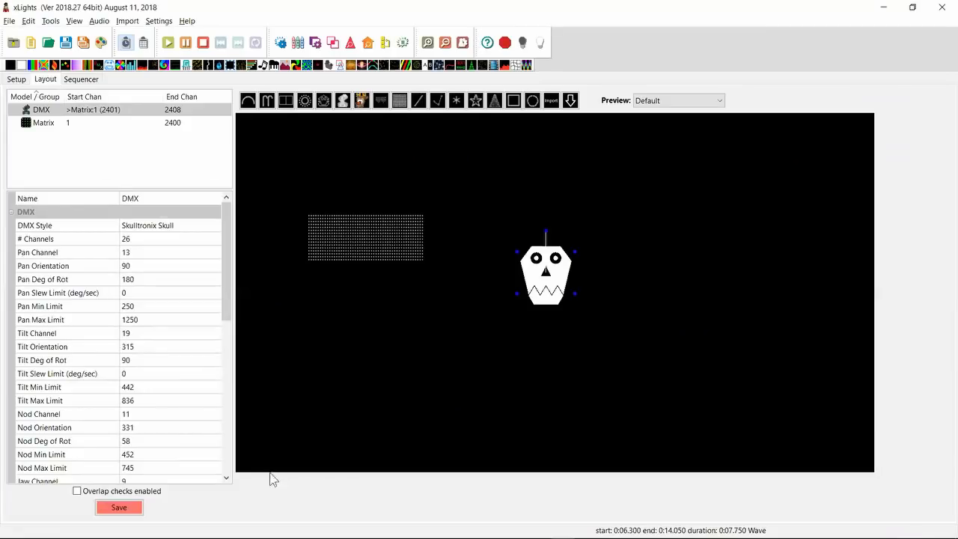
left_click(226, 417)
scroll(225, 424, "down", 1)
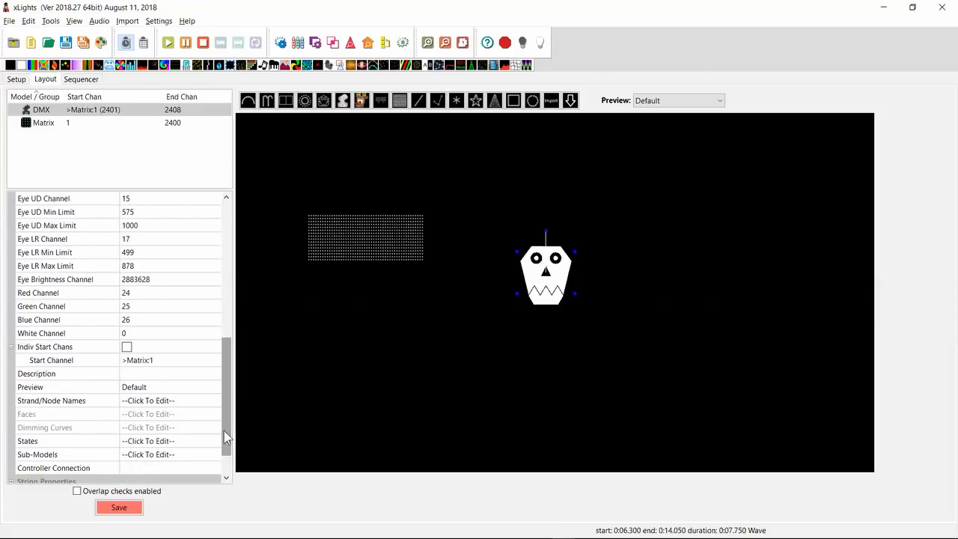
left_click(209, 404)
left_click(214, 404)
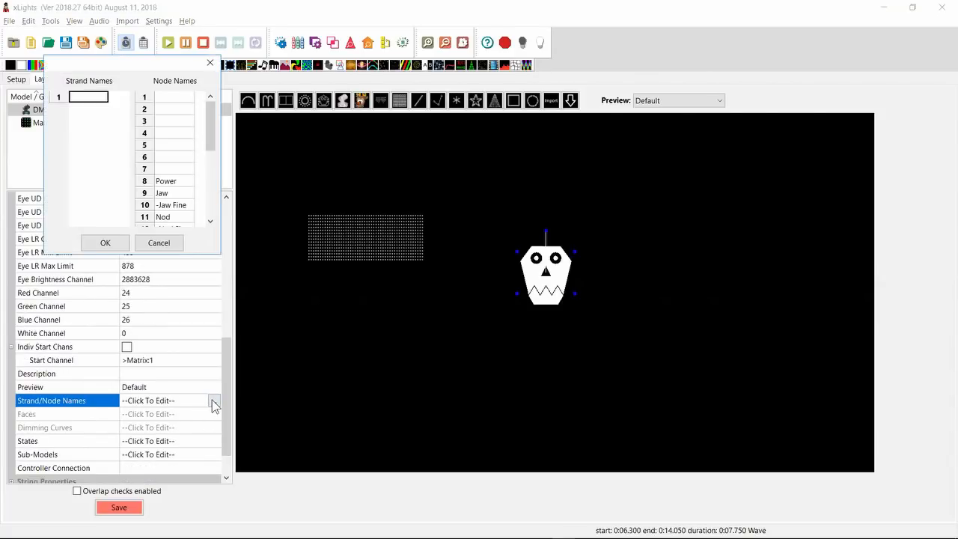
left_click_drag(211, 146, 206, 191)
left_click(158, 243)
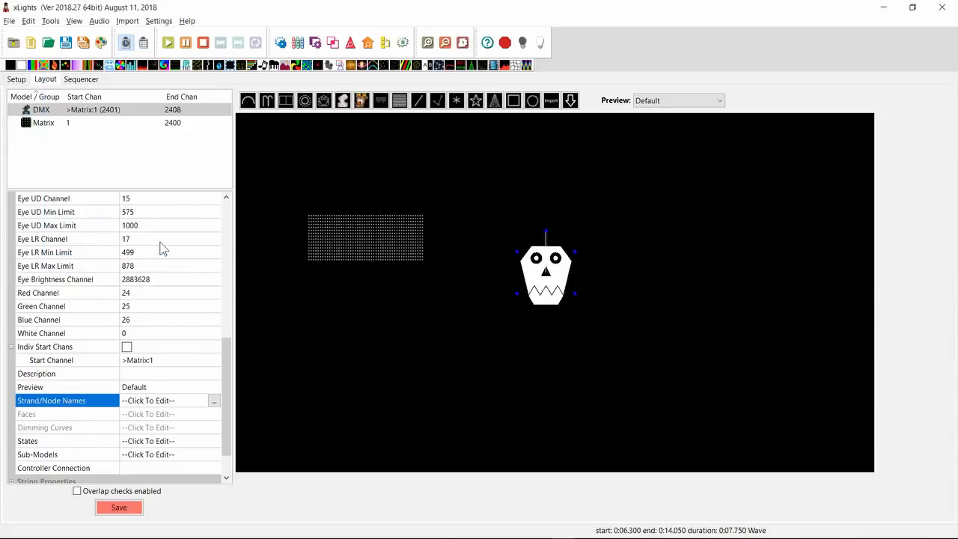
Create a new sequence, accepting the sequence settings as they are.
left_click(30, 42)
left_click(471, 302)
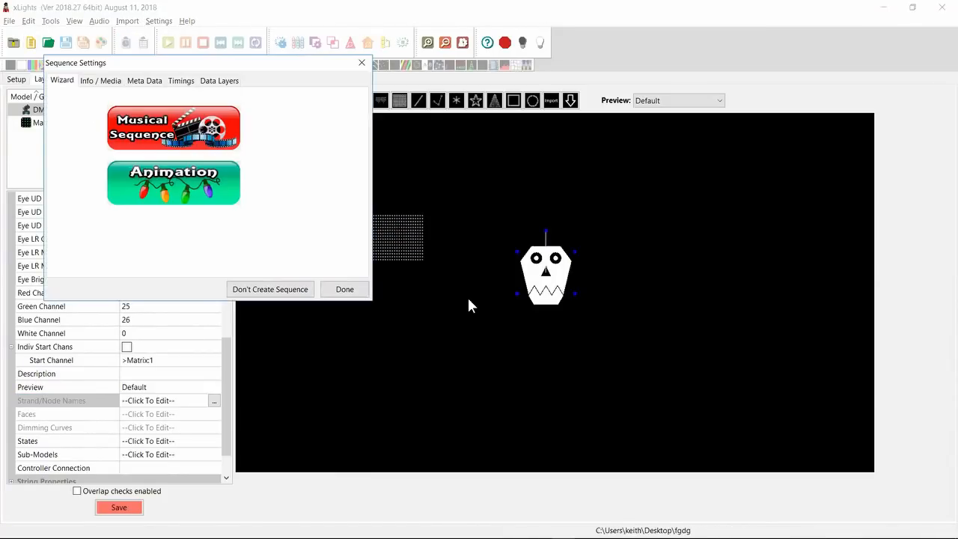
left_click(341, 289)
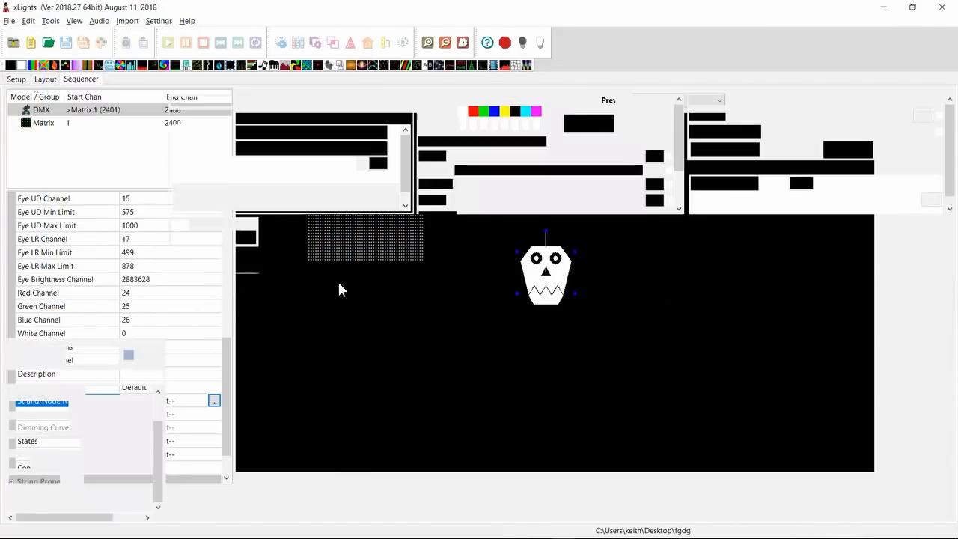
Expand the DMX model and its Strand 1 in the sequencer, and look through the node names.
double_click(218, 301)
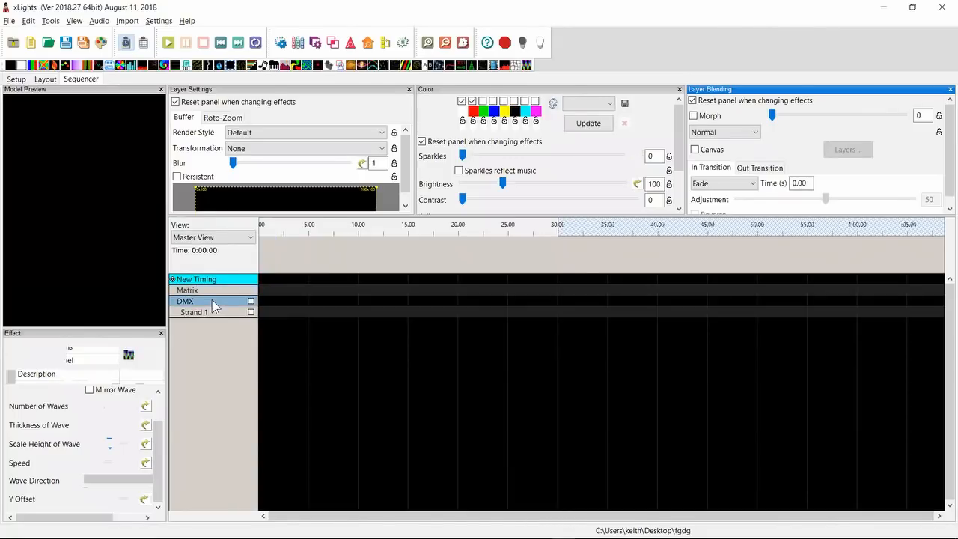
double_click(216, 312)
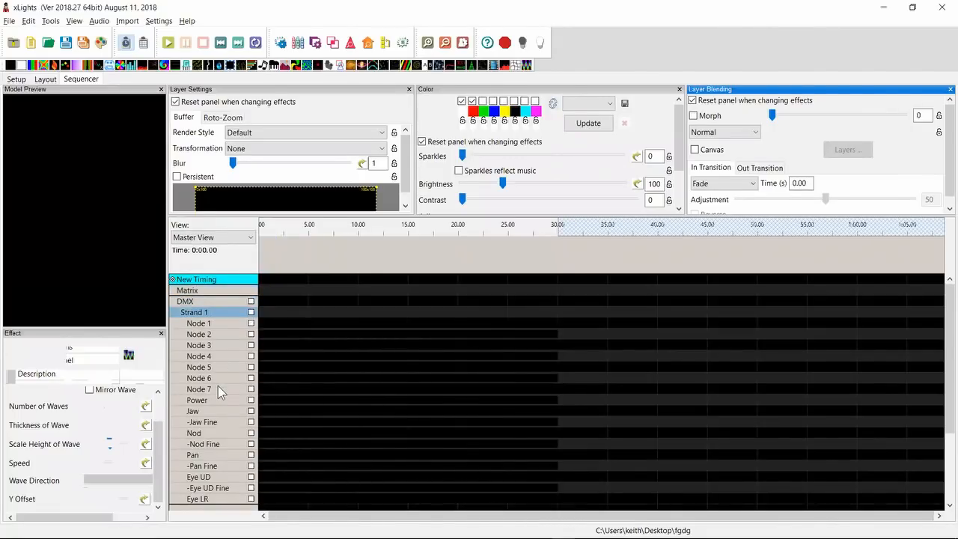
scroll(217, 385, "down", 3)
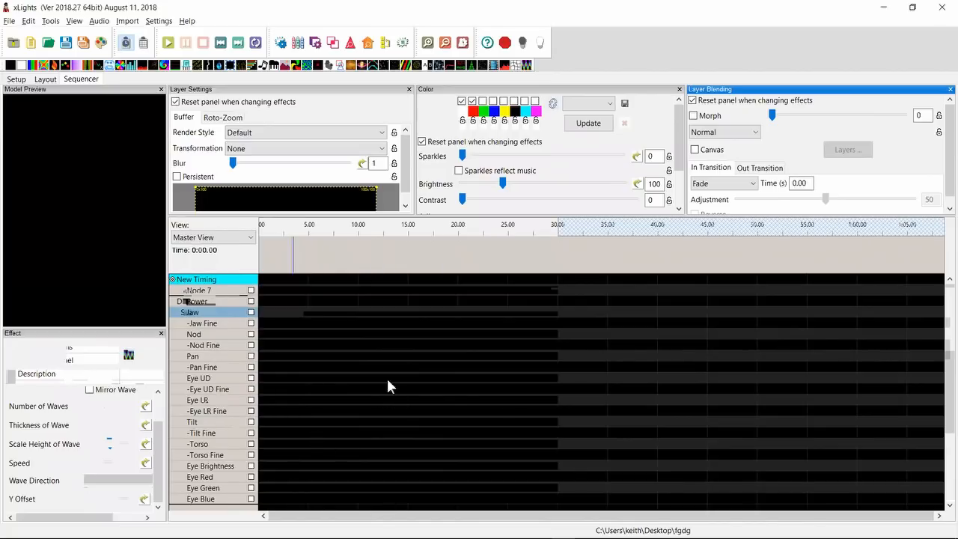
scroll(196, 368, "up", 3)
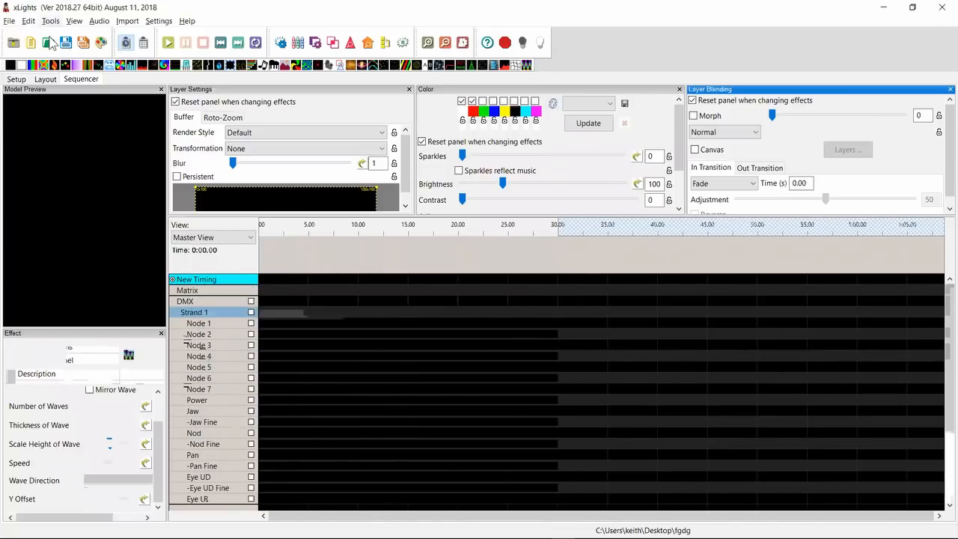
Return to the layout view, switch to Notepad++ and highlight the release note about increasing DMX Effect/Panel to 40 channels.
left_click(41, 80)
key("alt+Tab")
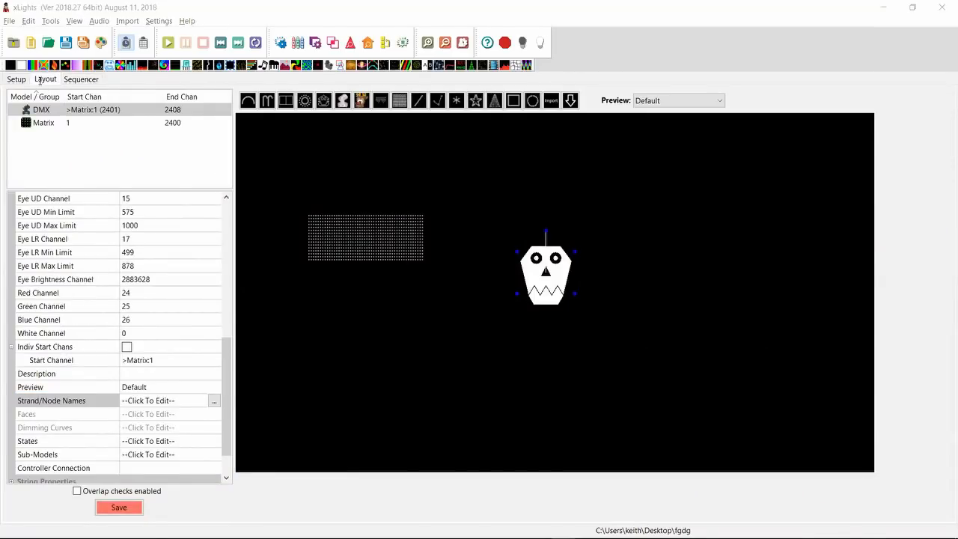
key("Up")
key("Up")
key("Up")
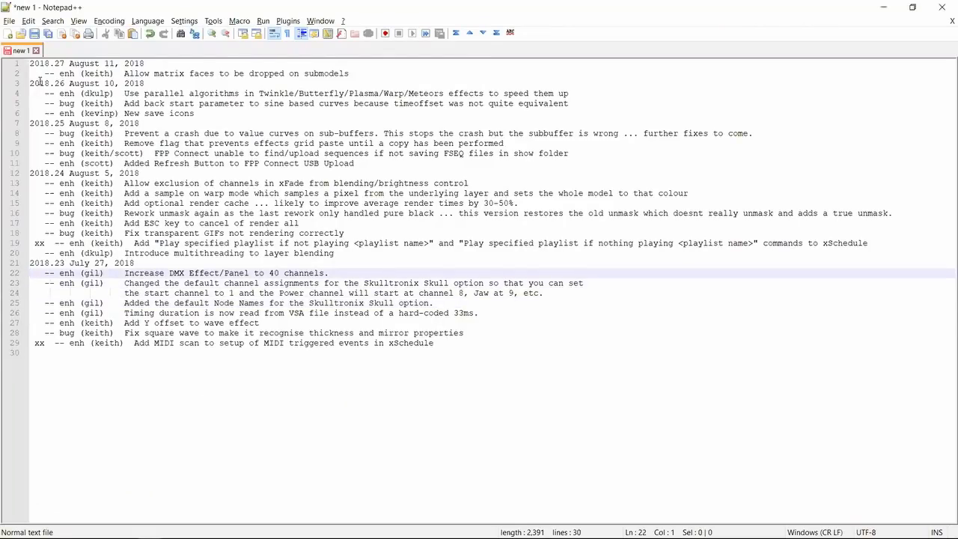
key("shift+Down")
Switch to xLights and place a short DMX effect on the DMX model's sequencer row at about 8 seconds.
key("alt+Tab")
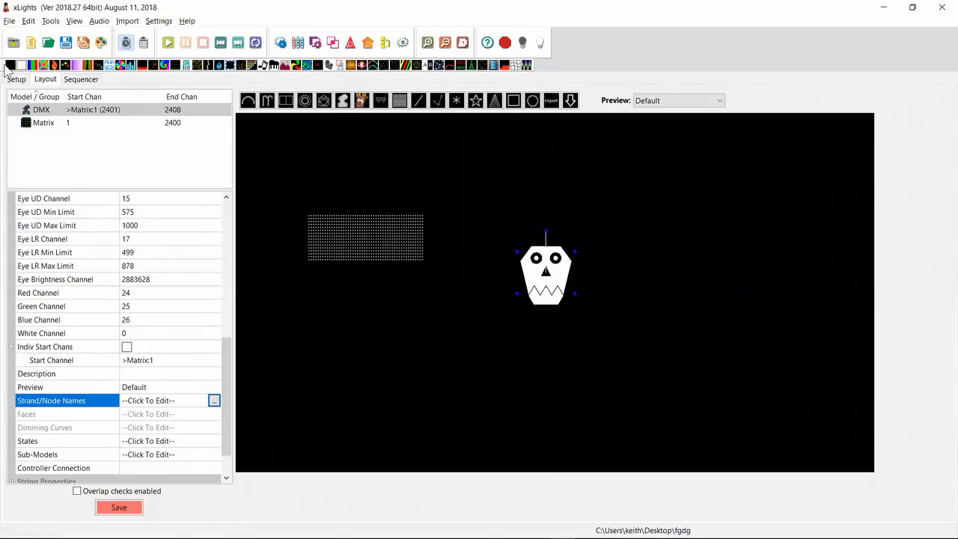
left_click(75, 79)
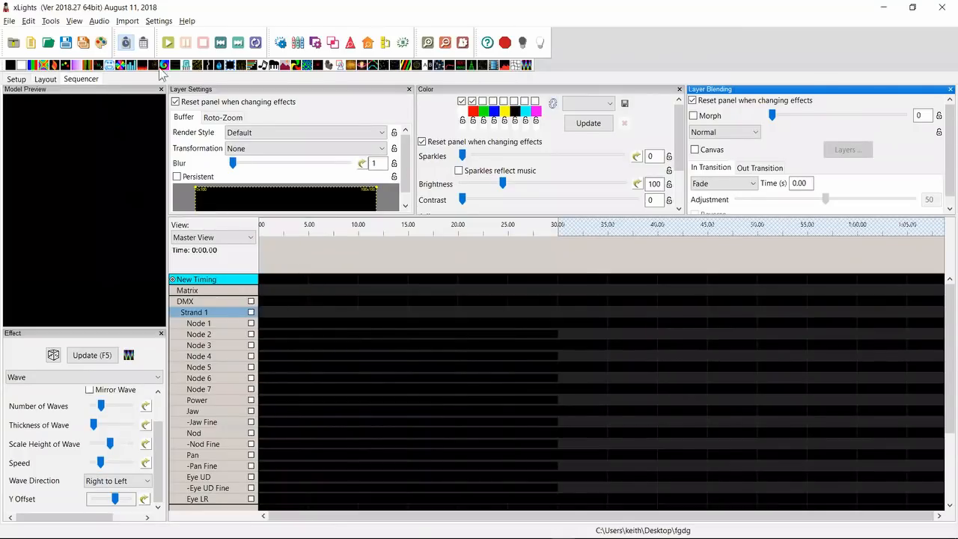
left_click(98, 65)
left_click_drag(335, 300, 343, 300)
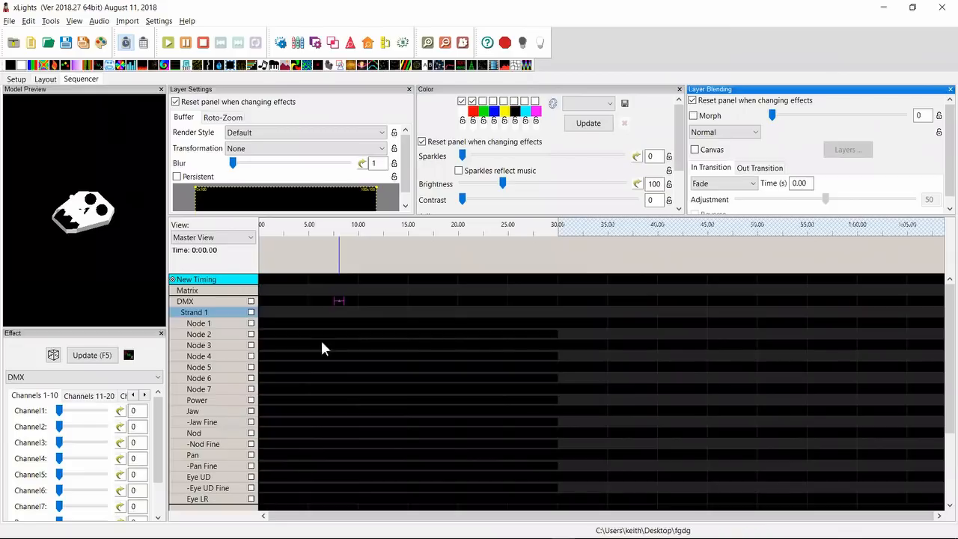
Examine the DMX effect's settings for channels 31-40 and channels 21-30.
mouse_move(159, 431)
left_mouse_down()
mouse_move(158, 473)
mouse_move(160, 415)
left_mouse_up()
left_click(144, 395)
left_click(145, 395)
left_click(73, 398)
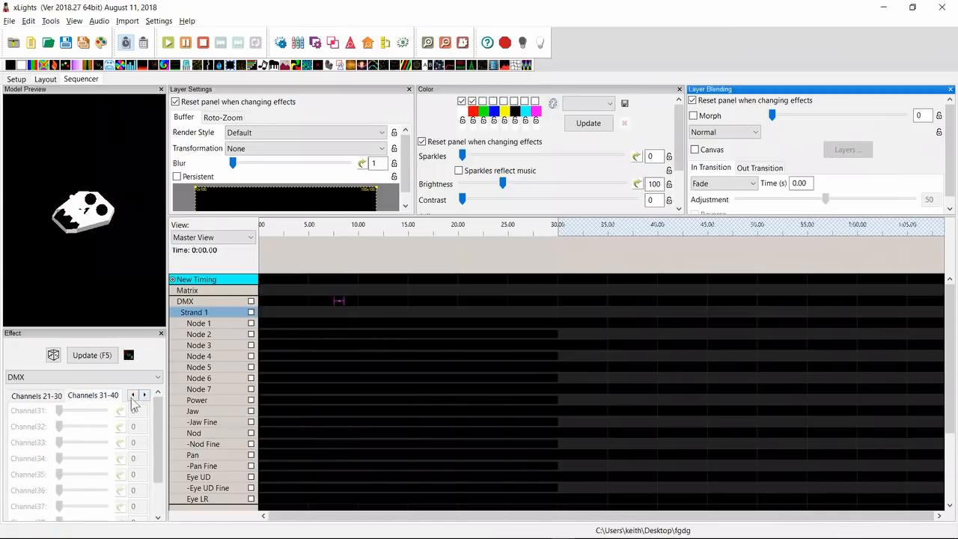
mouse_move(159, 436)
left_mouse_down()
mouse_move(158, 445)
mouse_move(158, 434)
left_mouse_up()
left_click(44, 397)
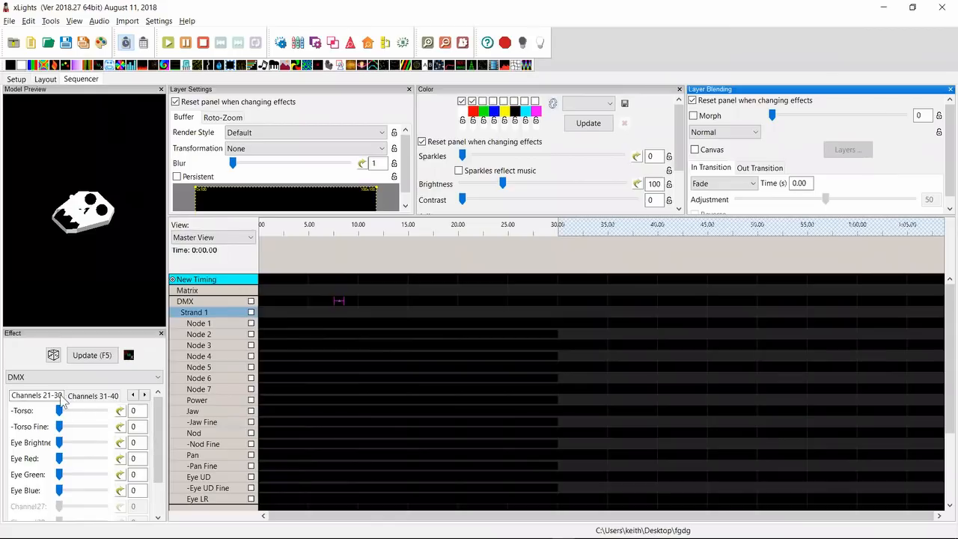
Go back to the DMX effect's channels 1-10 and review the named sliders on through channels 21-30.
left_click(133, 394)
left_click(132, 394)
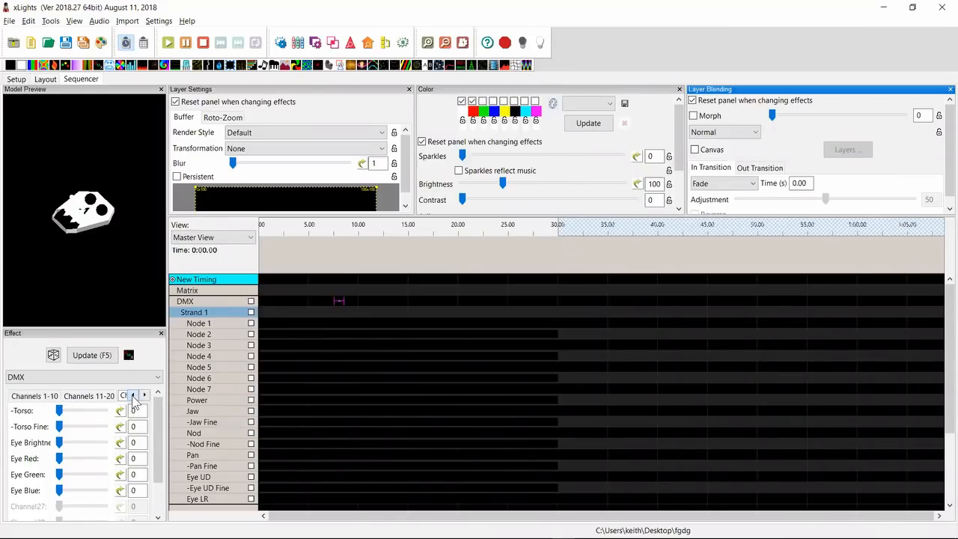
left_click(50, 397)
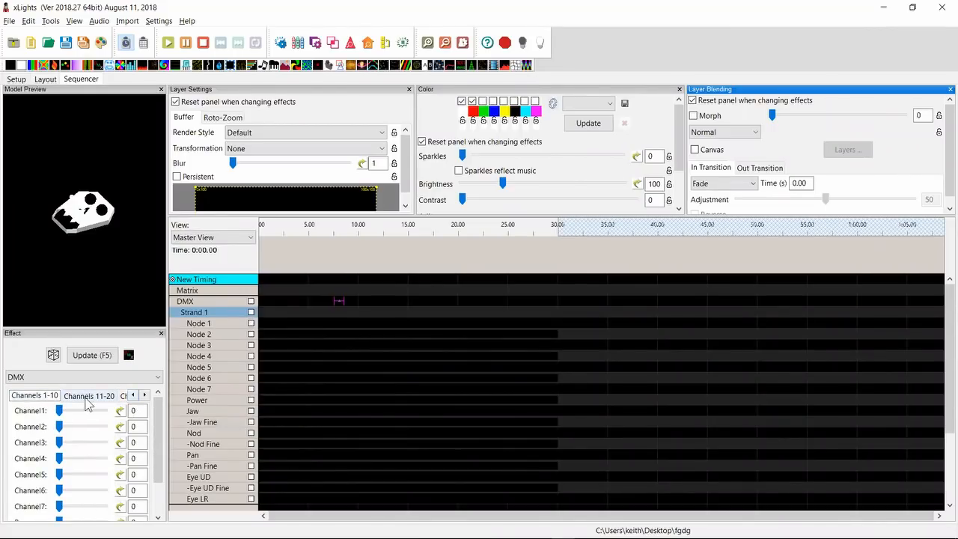
left_click(88, 396)
left_click(30, 395)
left_click_drag(156, 447, 158, 503)
scroll(157, 503, "up", 3)
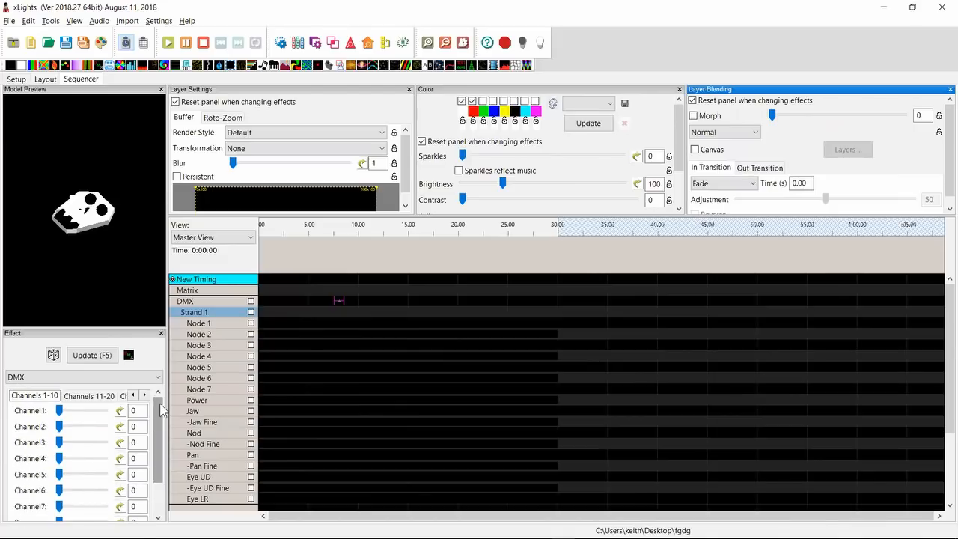
left_click(91, 396)
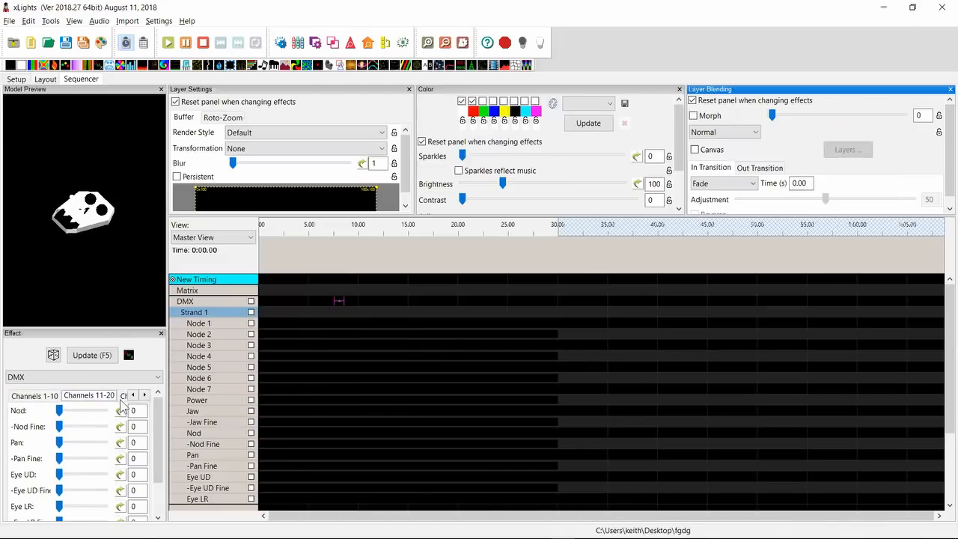
left_click(123, 398)
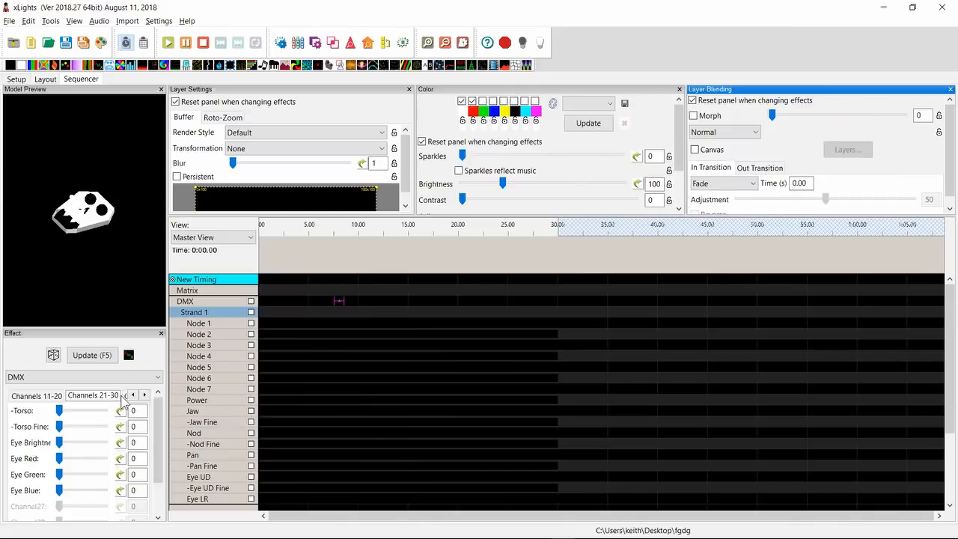
Switch to Notepad++ and highlight the 2018.24 release note about introducing multithreading to layer blending.
key("alt+Tab")
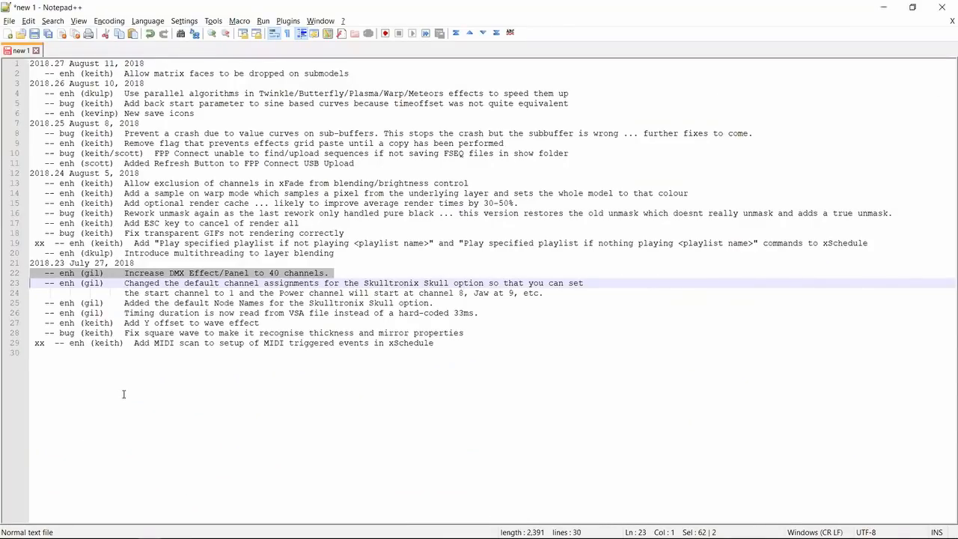
key("Up")
key("Up")
key("Up")
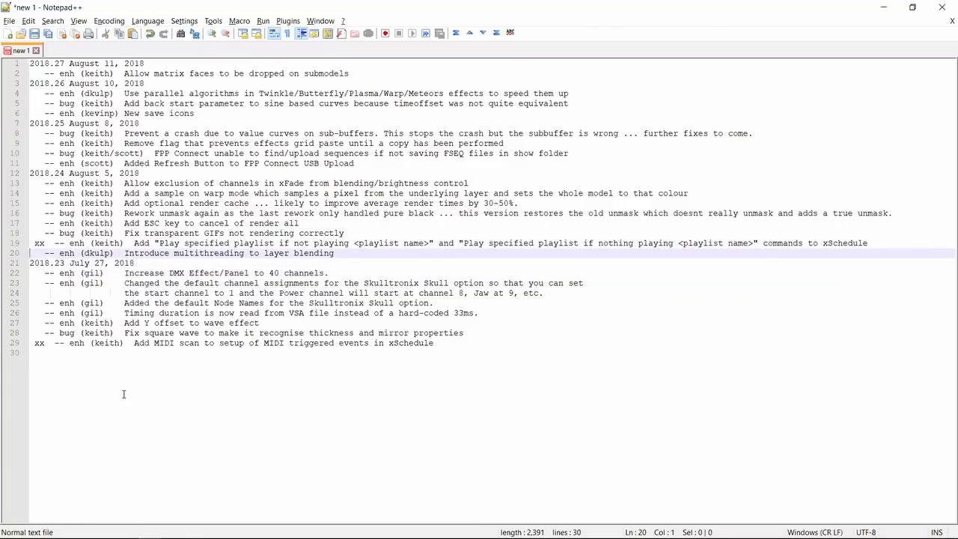
key("shift+Down")
key("Up")
key("Down")
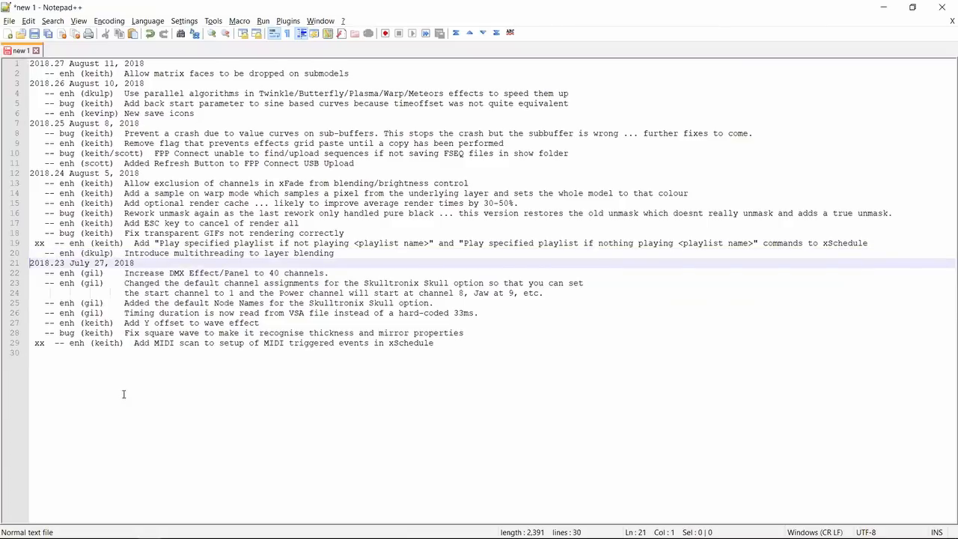
key("shift+Up")
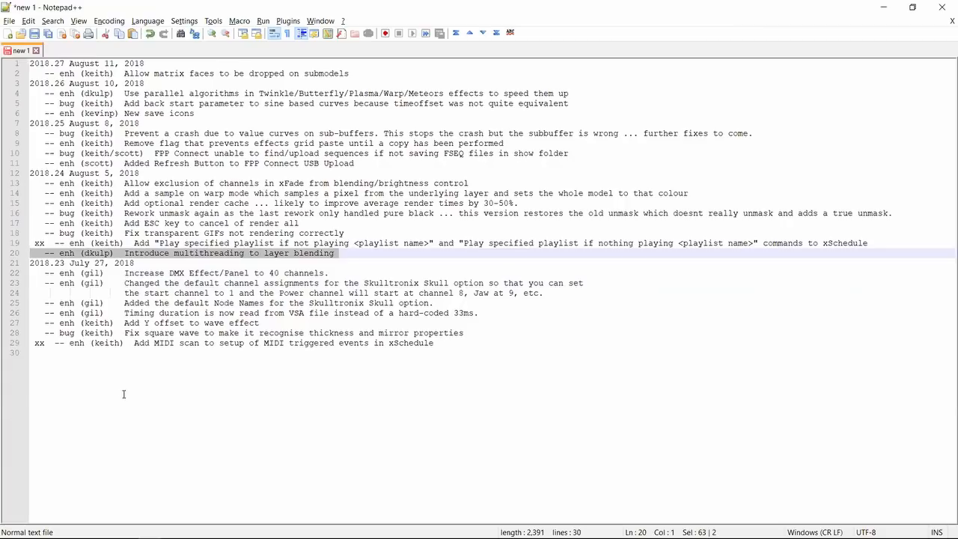
Lower the system audio volume substantially, finishing with a slight increase.
key("XF86AudioLowerVolume")
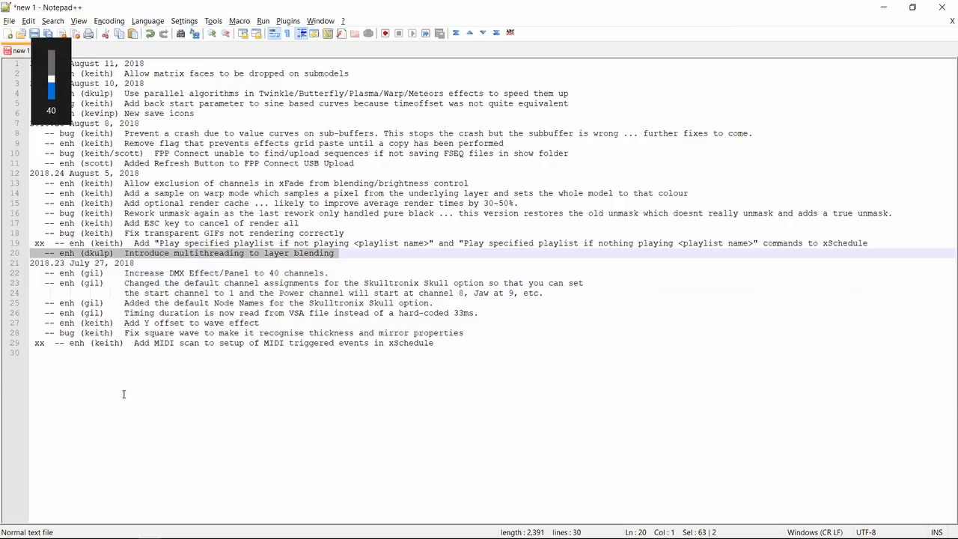
key("XF86AudioLowerVolume")
key("XF86AudioLowerVolume")
key("XF86AudioLowerVolume")
key("XF86AudioLowerVolume")
key("XF86AudioLowerVolume")
key("XF86AudioLowerVolume")
key("XF86AudioLowerVolume")
key("XF86AudioLowerVolume")
key("XF86AudioLowerVolume")
key("XF86AudioLowerVolume")
key("XF86AudioLowerVolume")
key("XF86AudioLowerVolume")
key("XF86AudioLowerVolume")
key("XF86AudioLowerVolume")
key("XF86AudioLowerVolume")
key("XF86AudioLowerVolume")
key("XF86AudioLowerVolume")
key("XF86AudioLowerVolume")
key("XF86AudioLowerVolume")
key("XF86AudioLowerVolume")
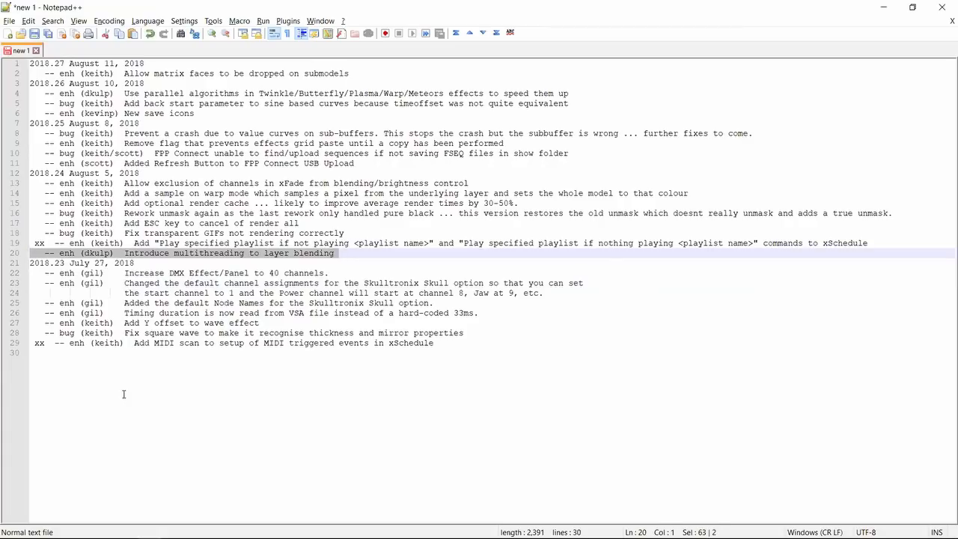
key("XF86AudioRaiseVolume")
key("XF86AudioRaiseVolume")
Clear the release note highlight, switch to xLights and collapse the DMX model's strand and node rows.
key("Left")
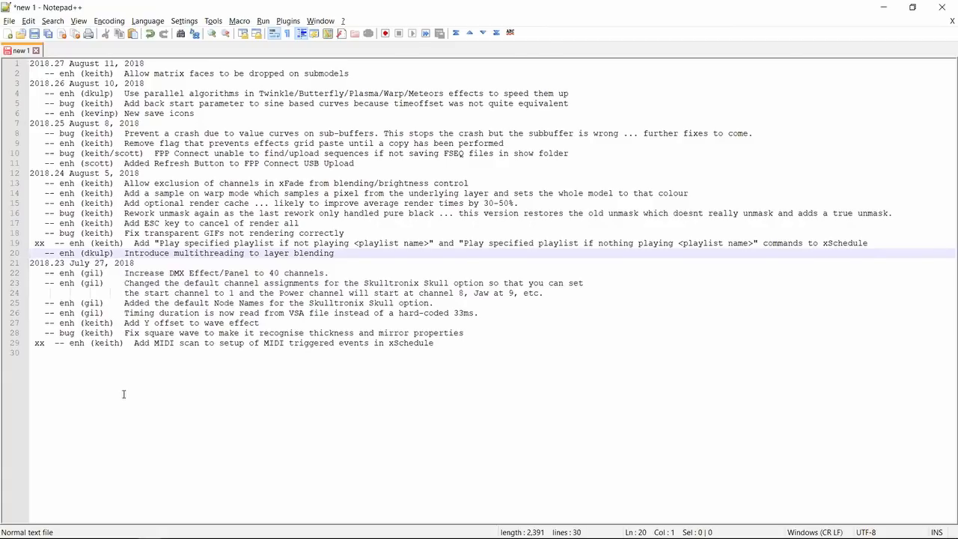
key("alt+Tab")
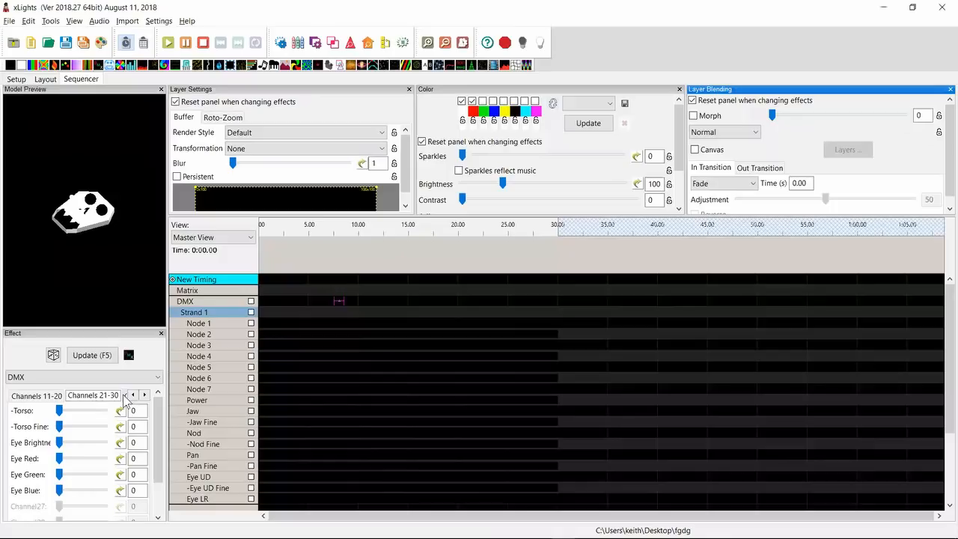
double_click(232, 299)
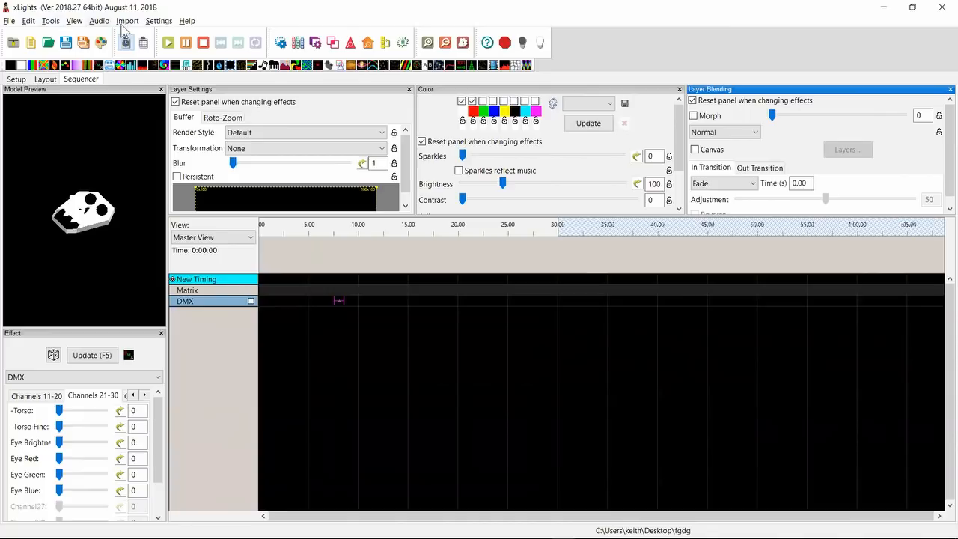
Set the Render Cache setting to Enable.
left_click(157, 24)
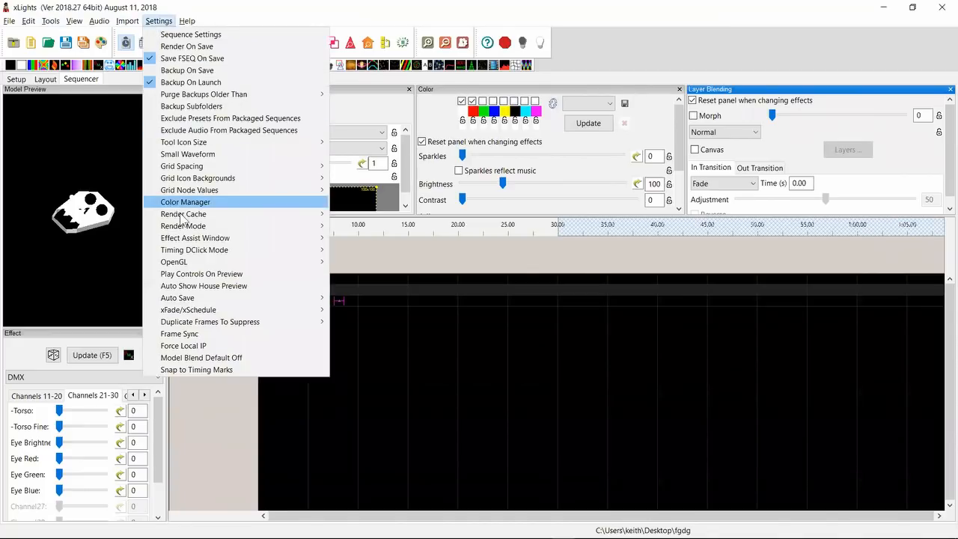
mouse_move(184, 217)
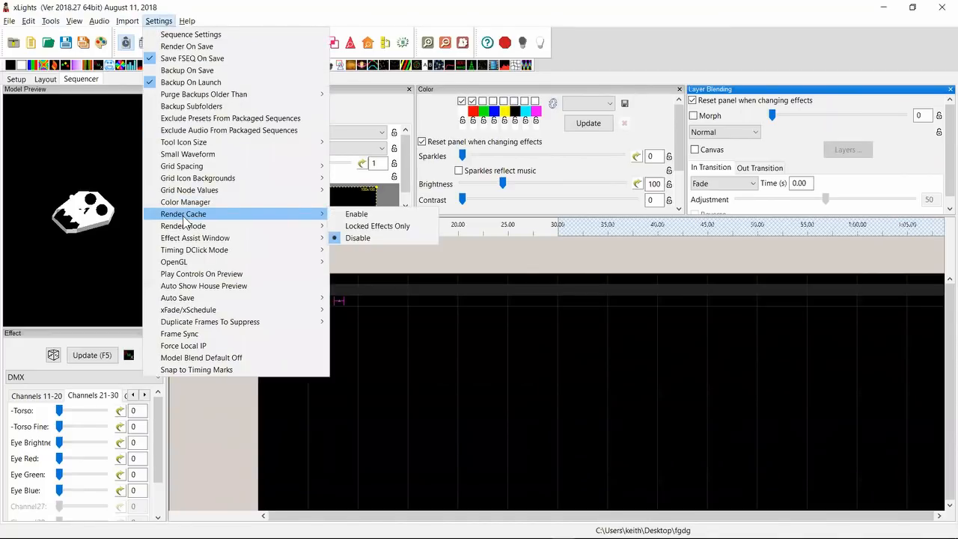
left_click(357, 217)
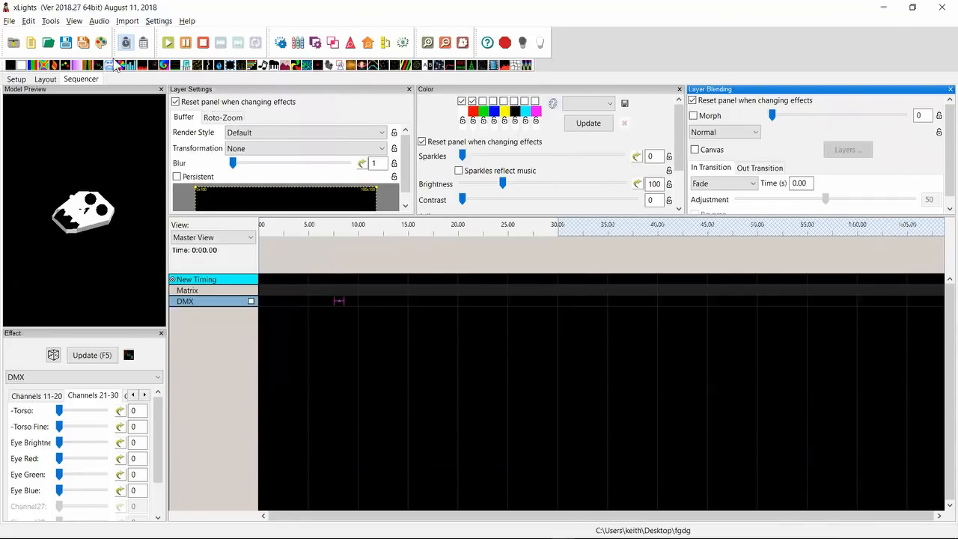
Add a Butterfly effect to the Matrix row at about 5 s on the timeline.
left_click_drag(44, 66, 309, 291)
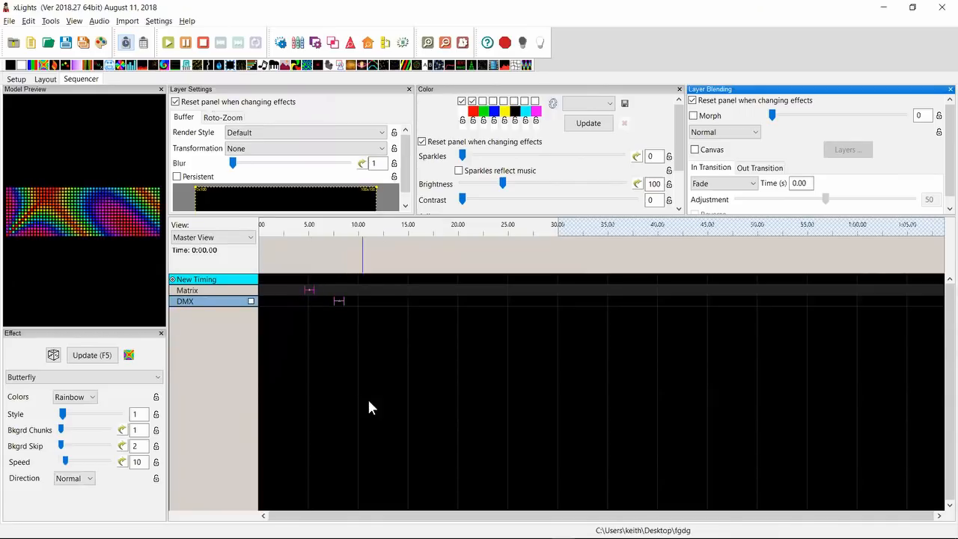
Switch to File Explorer and open the fgdg show folder on the Desktop.
key("alt+Tab")
key("Tab")
key("Tab")
key("Tab")
key("Tab")
key("Tab")
key("Tab")
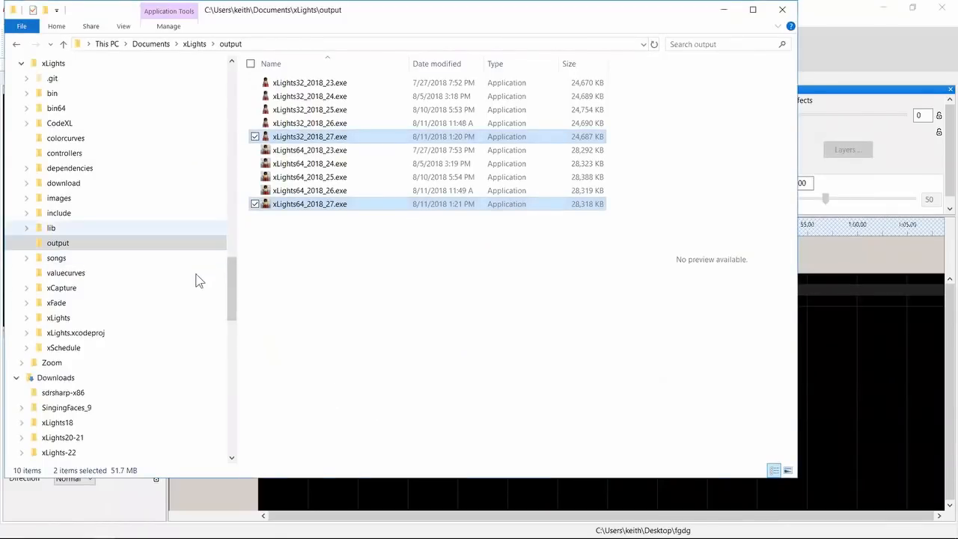
left_click_drag(231, 289, 231, 98)
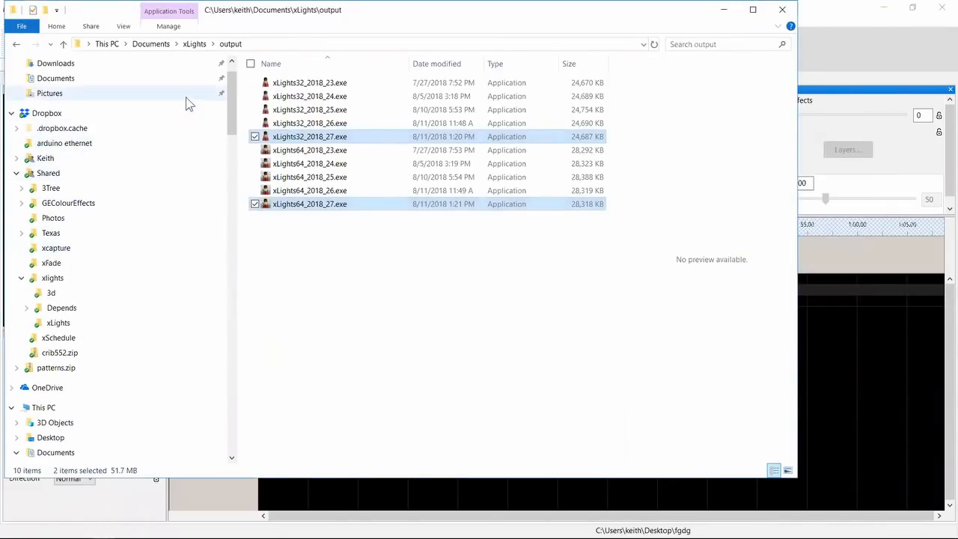
left_click_drag(228, 92, 233, 84)
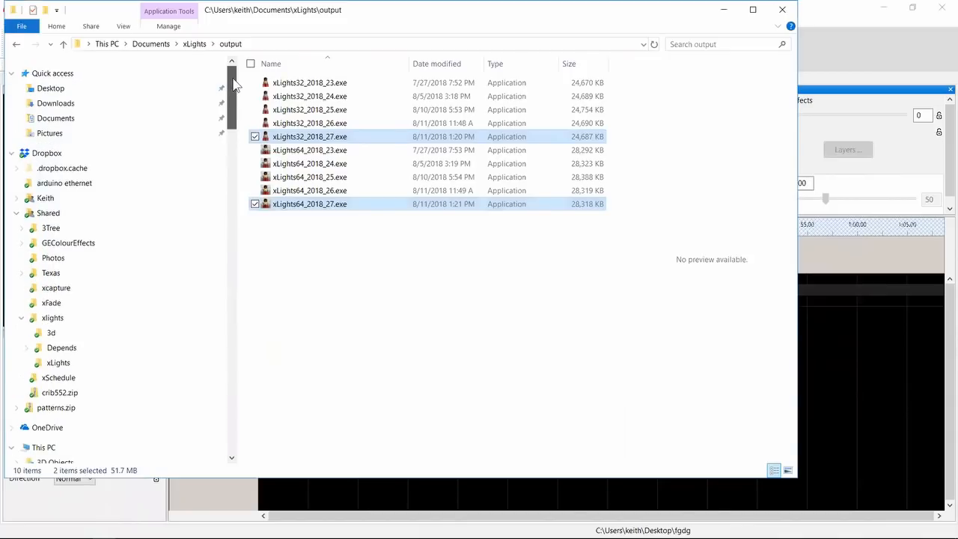
left_click(62, 91)
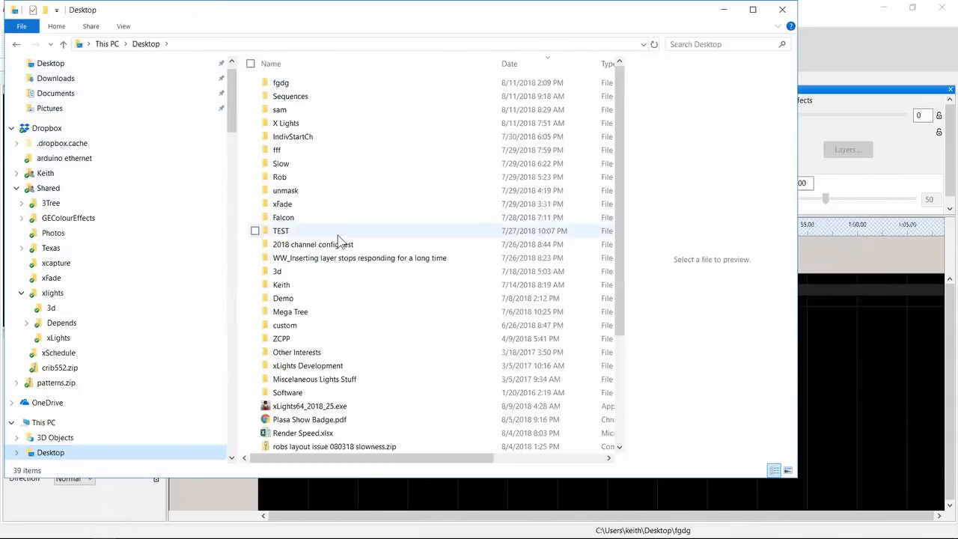
double_click(290, 87)
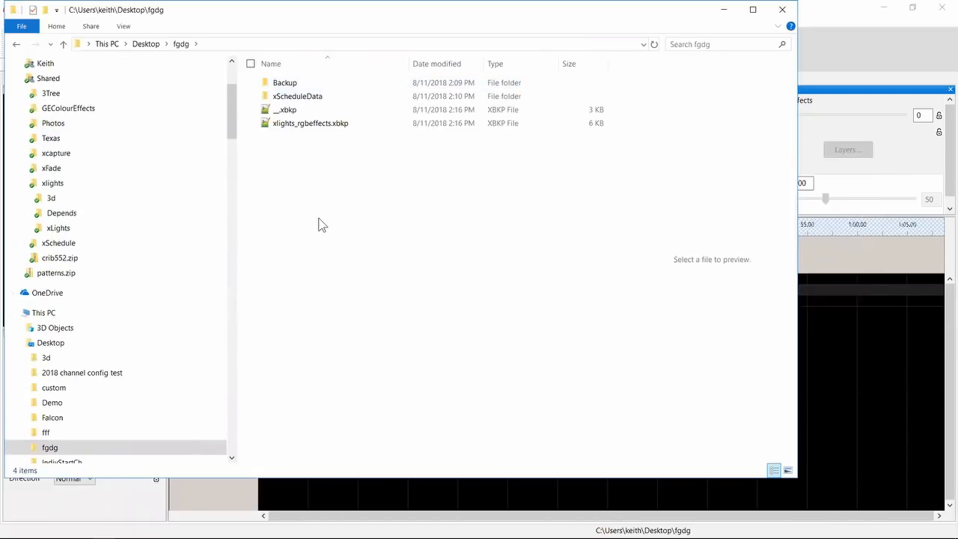
Switch to xLights, extend the Matrix row's Butterfly effect to end at 6.350 s, and recheck the fgdg folder.
key("alt+Tab")
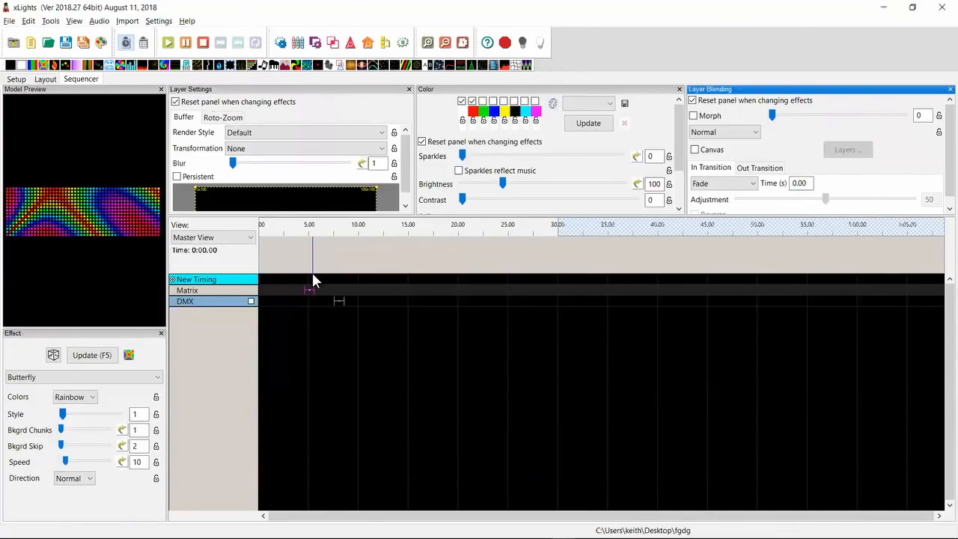
left_click_drag(312, 288, 323, 288)
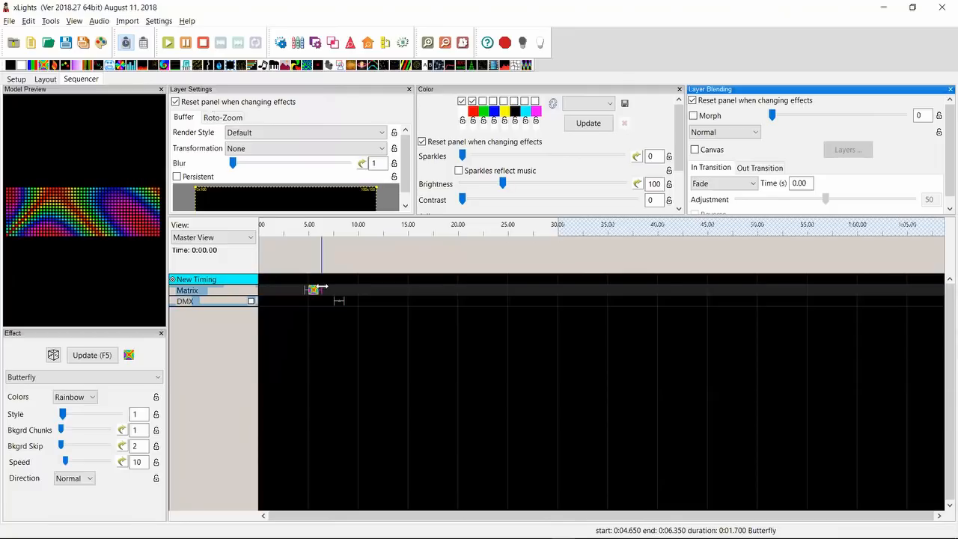
key("alt+Tab")
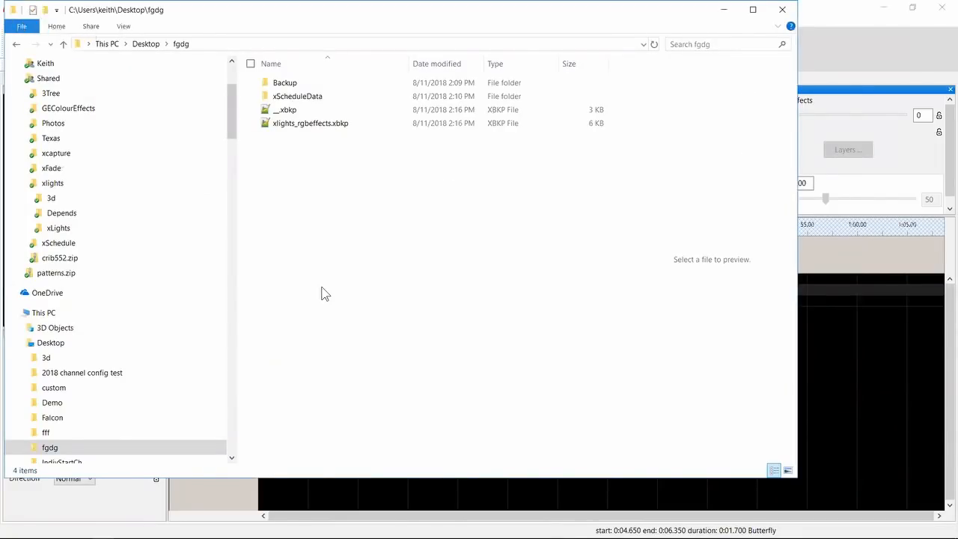
key("alt+Tab")
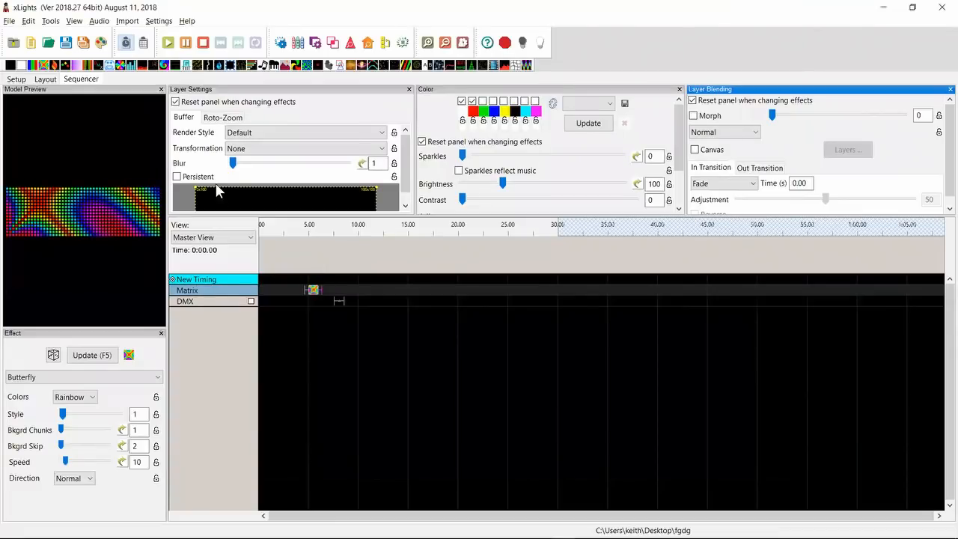
Check the show directory path in the xLights setup and compare it with the fgdg folder in File Explorer.
left_click(21, 79)
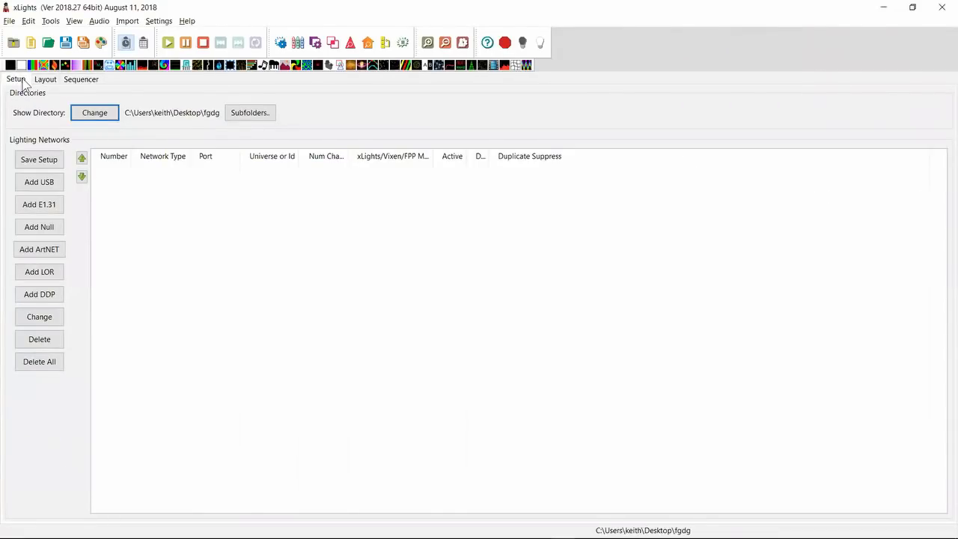
key("alt+Tab")
key("alt+Tab")
key("alt+Tab")
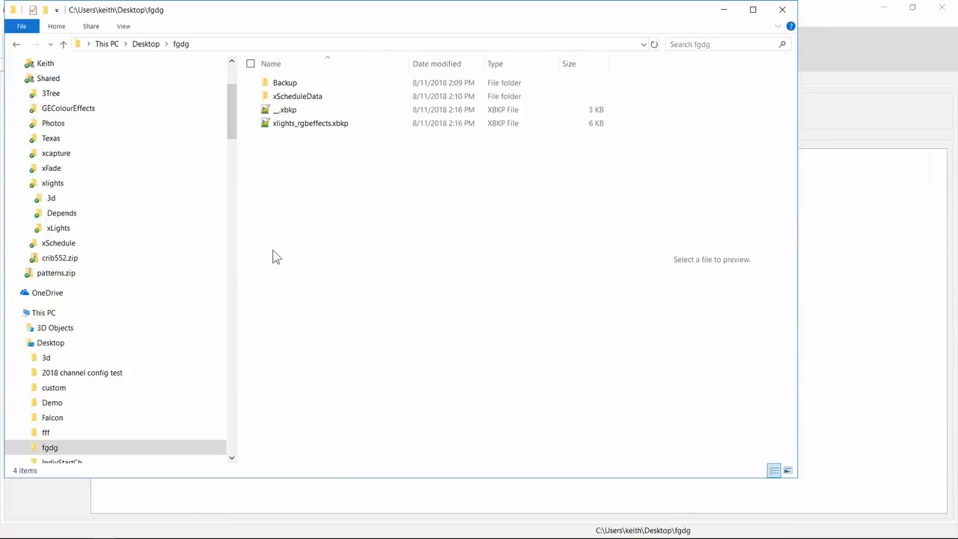
key("alt+Tab")
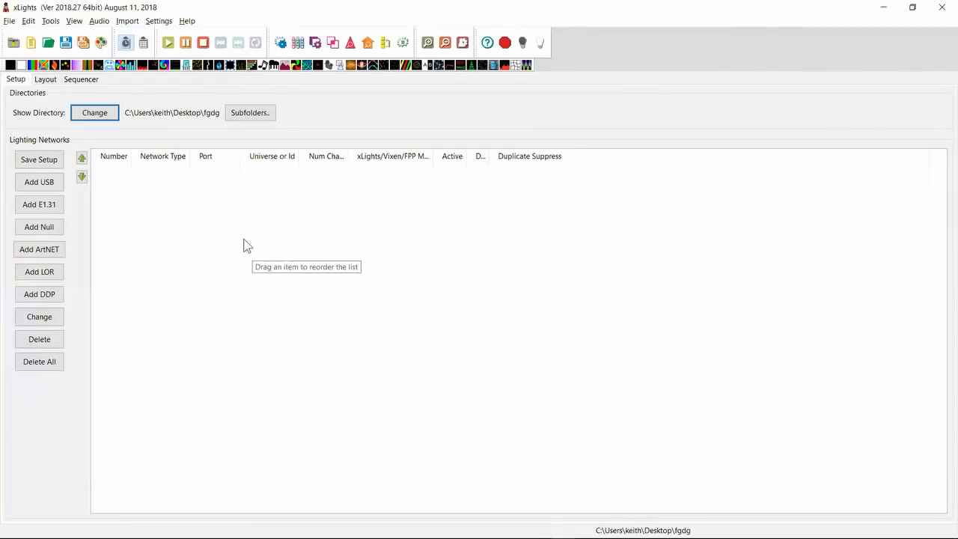
key("alt+Tab")
key("alt+Tab")
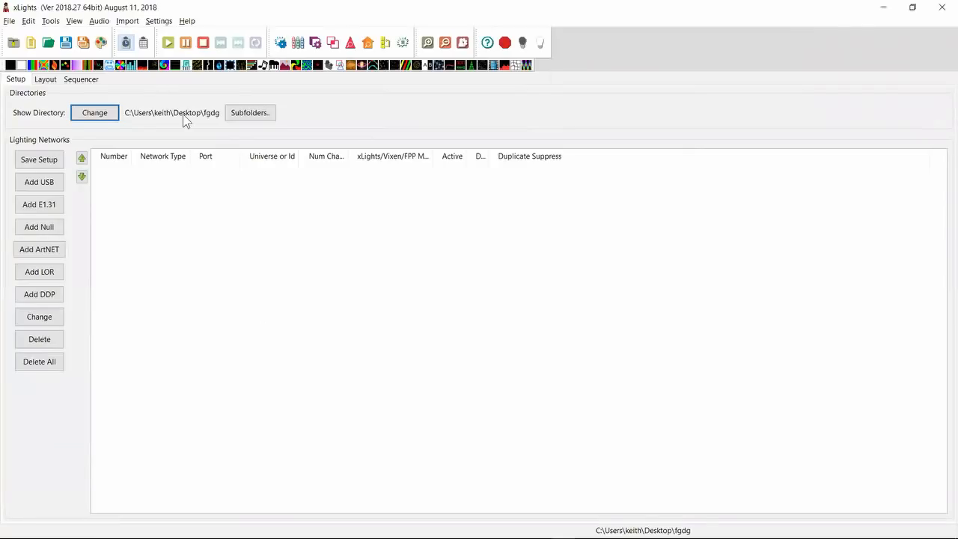
Return to the sequencer and save the sequence as fgdgd in the fgdg folder.
left_click(79, 78)
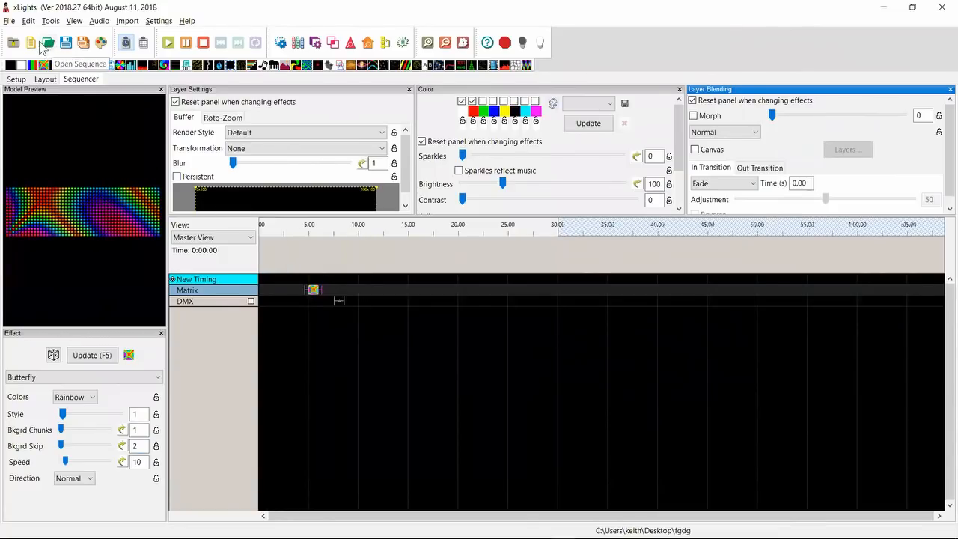
left_click(66, 45)
type("fgdgd")
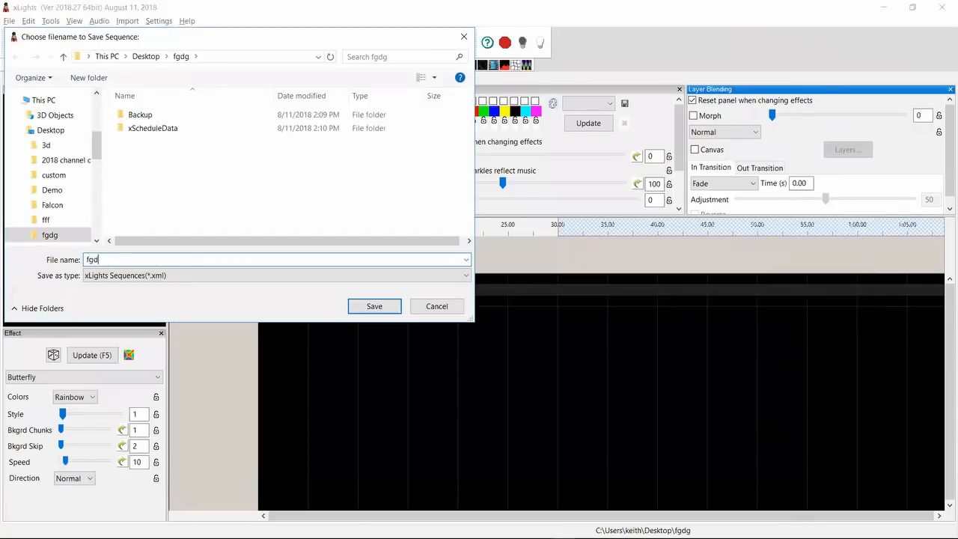
key("Return")
Open the fgdgd_RENDER_CACHE folder in File Explorer and examine its contents before and after selecting the Butterfly effect in xLights.
key("alt+Tab")
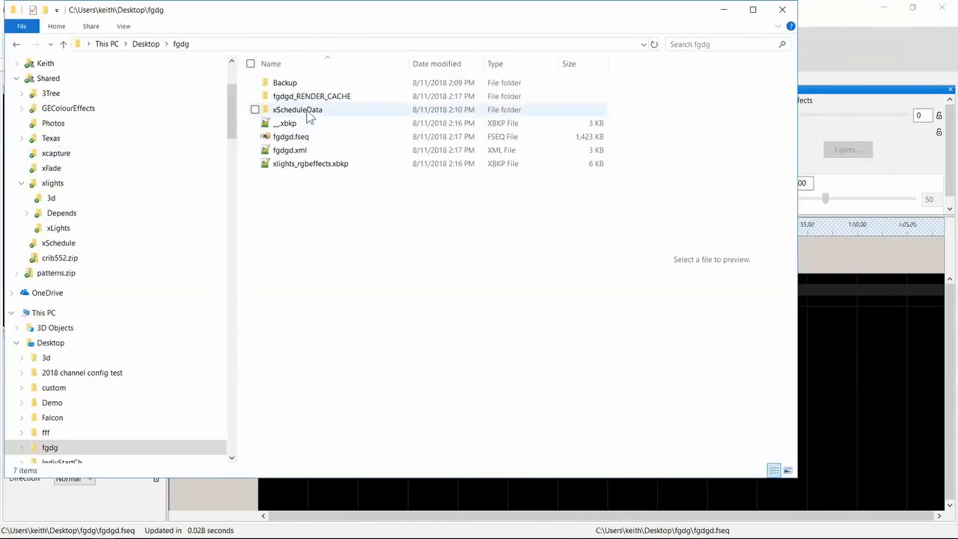
double_click(303, 101)
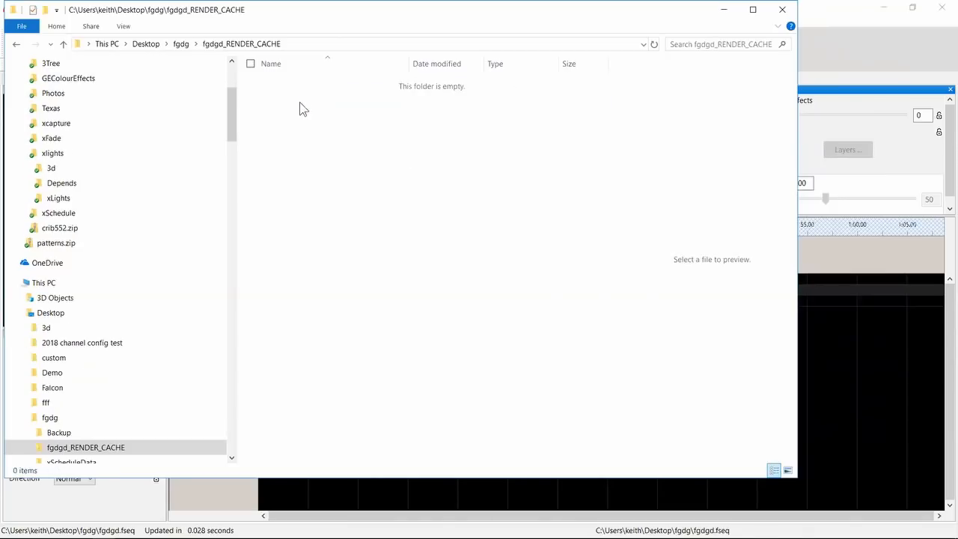
key("alt+Tab")
left_click(320, 290)
key("alt+Tab")
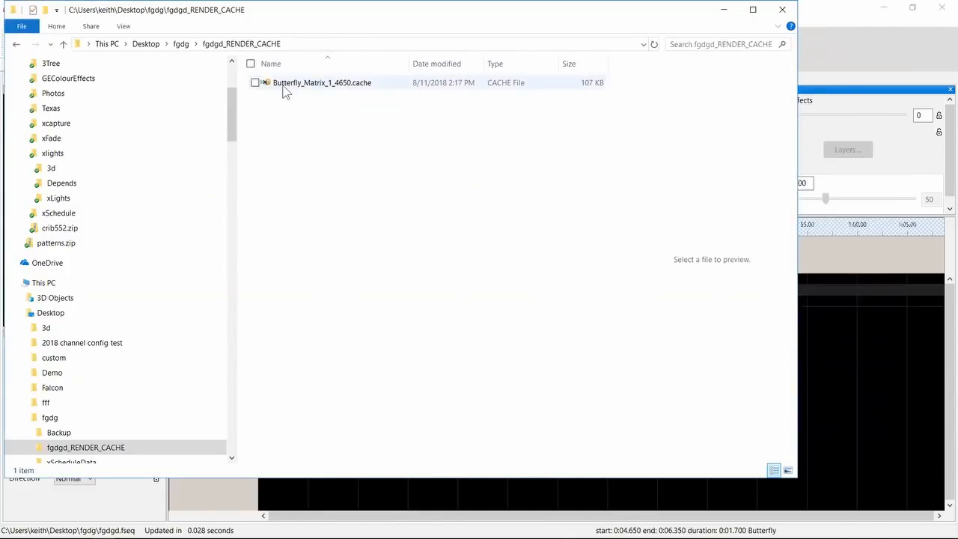
mouse_move(308, 86)
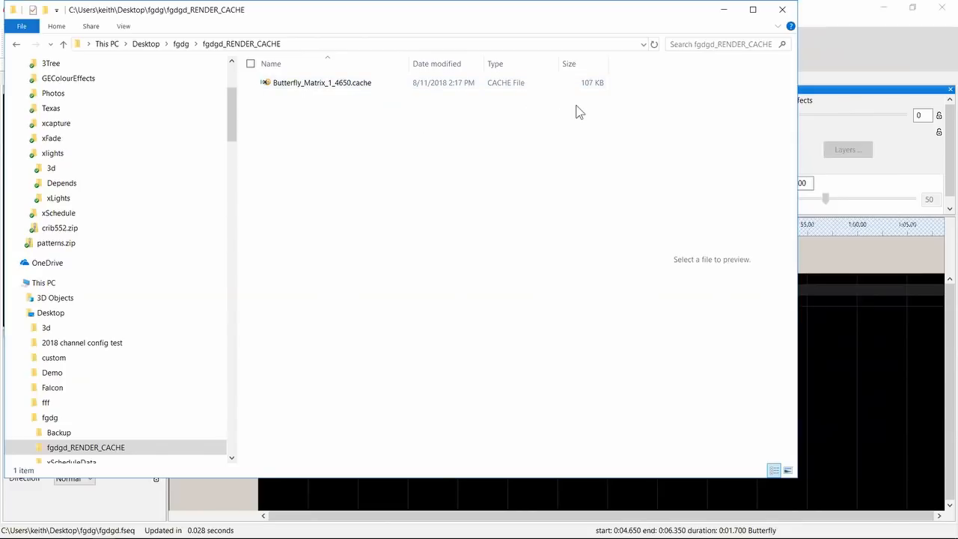
Reselect the Butterfly effect in xLights and check the render cache folder again in File Explorer.
key("alt+Tab")
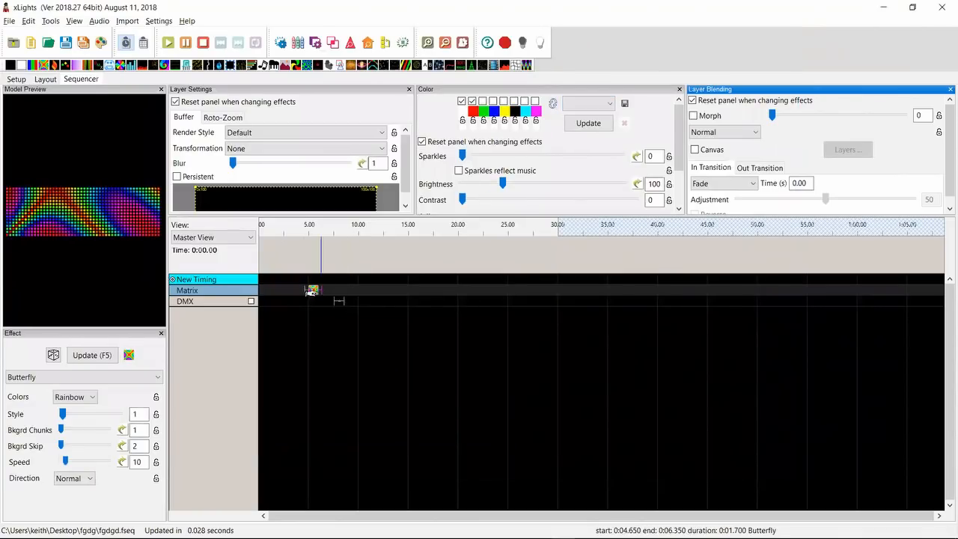
left_click(325, 288)
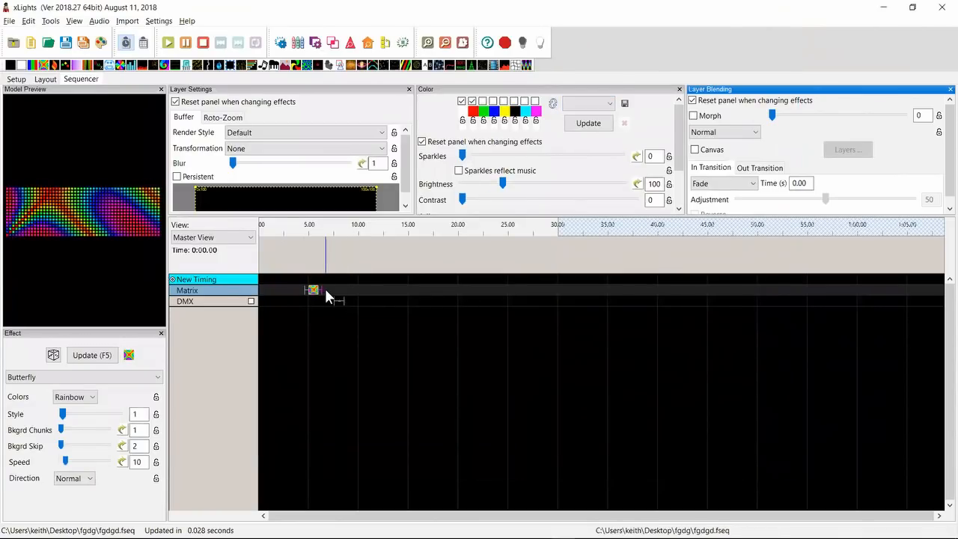
left_click(312, 290)
key("alt+Tab")
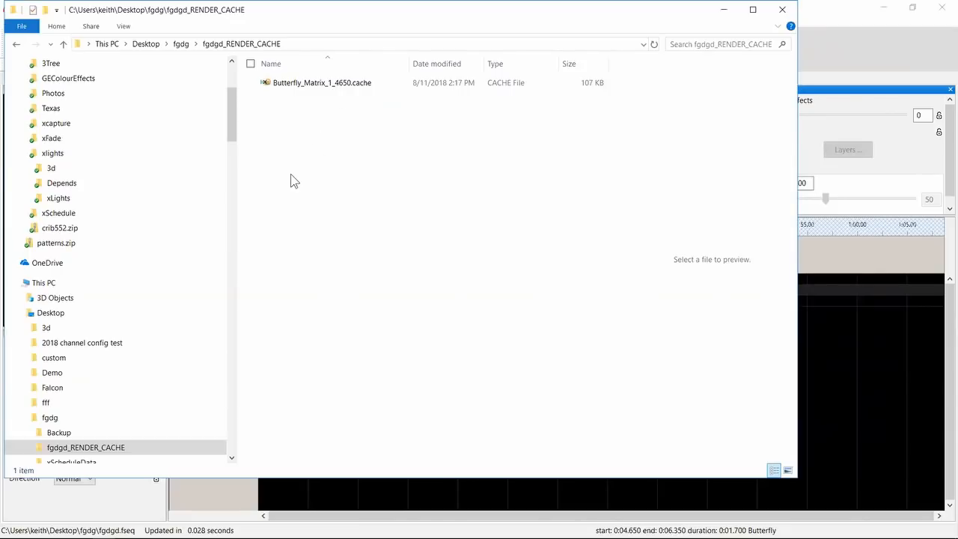
Add a 1-second On effect at 7.050 s on the xLights Matrix row and check the render cache folder in File Explorer.
key("alt+Tab")
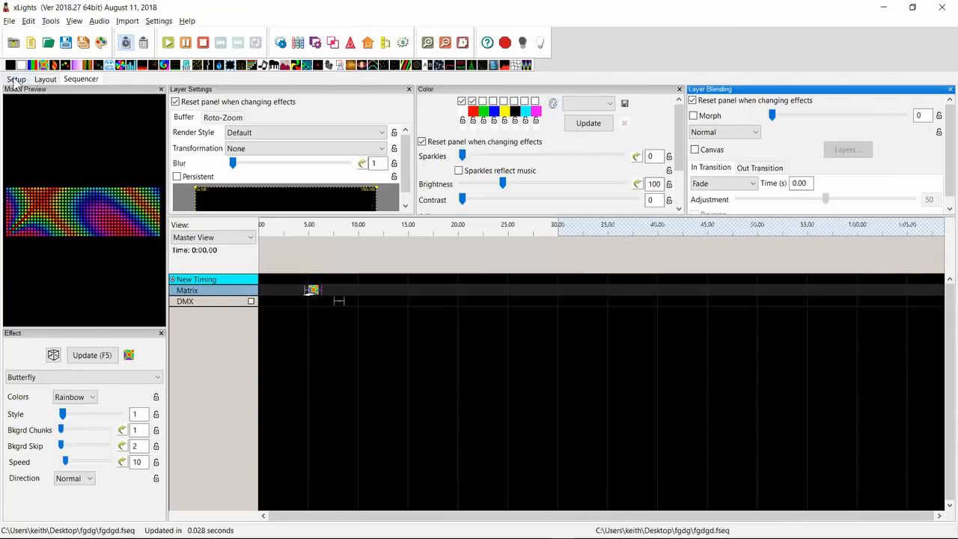
left_click_drag(21, 66, 327, 290)
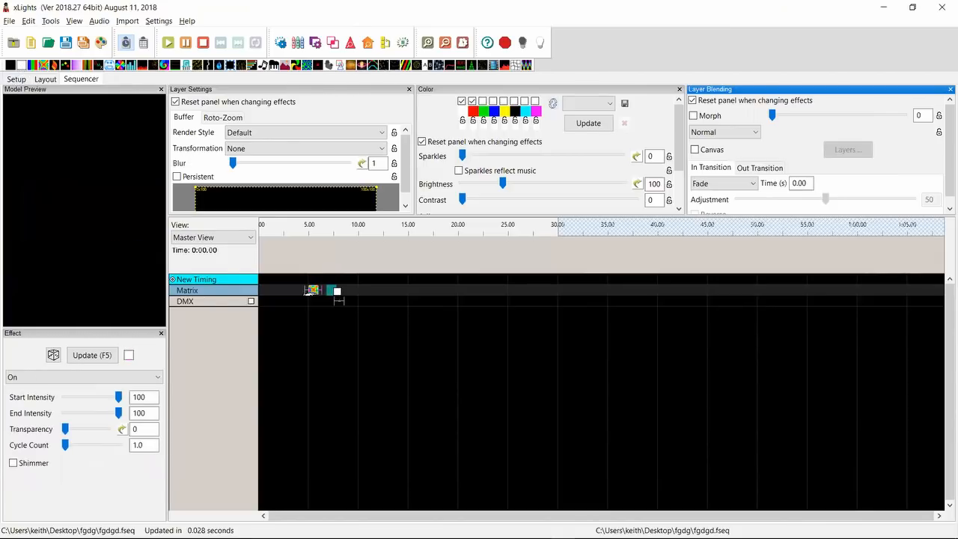
key("alt+Tab")
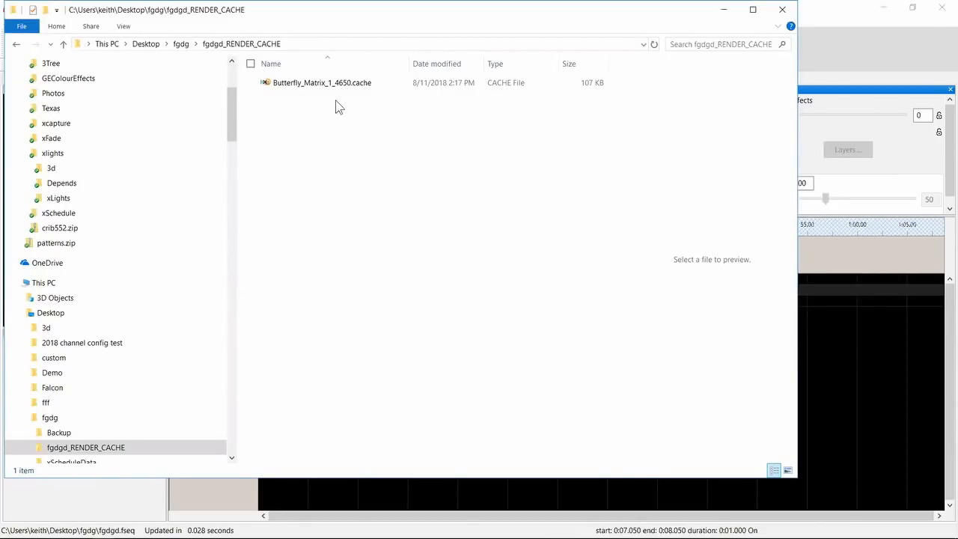
Return to xLights, select the Butterfly effect on the Matrix row and inspect its Style setting.
key("alt+Tab")
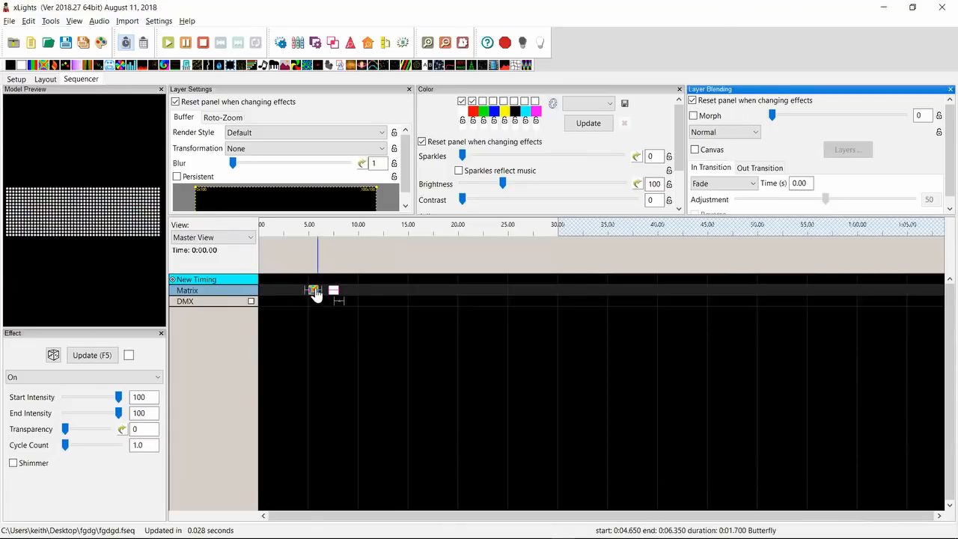
left_click(315, 291)
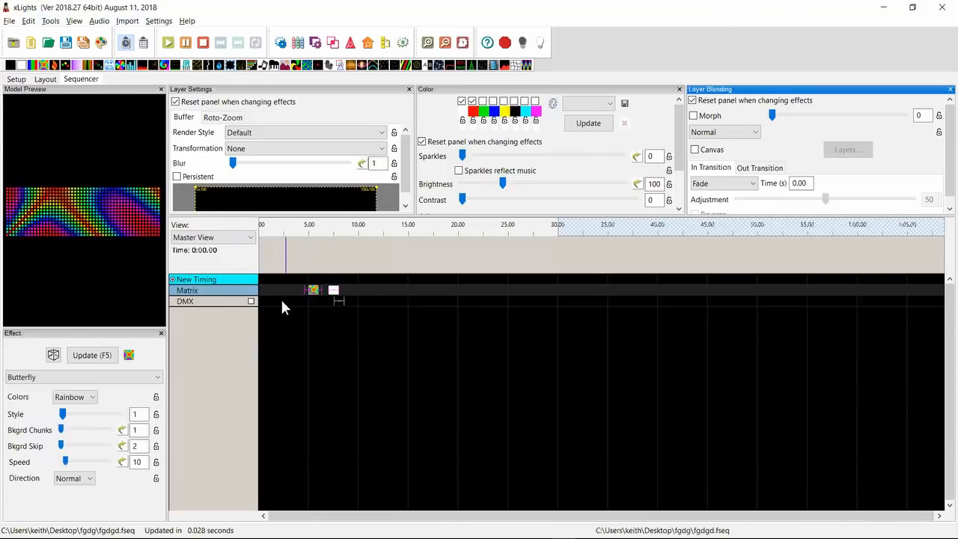
left_click(78, 416)
left_click(63, 413)
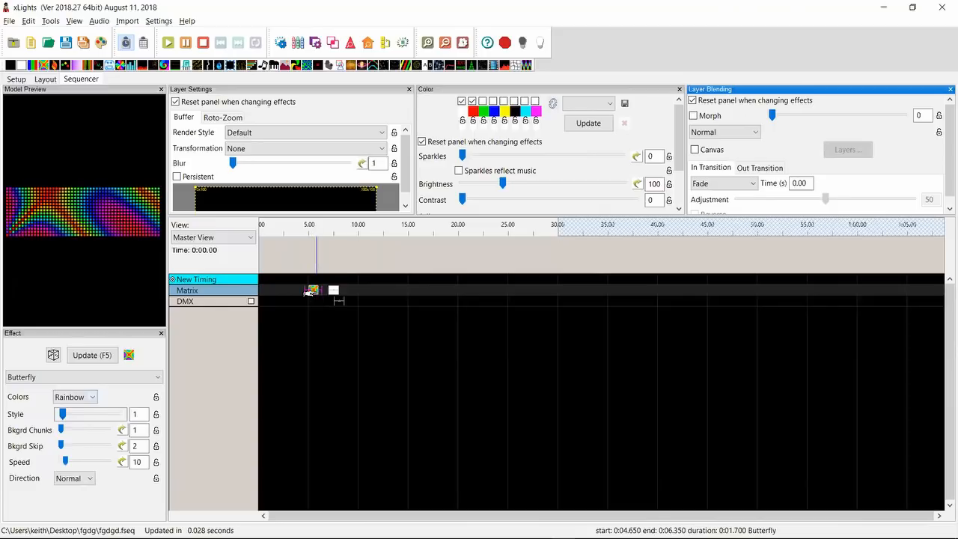
Locate the Purge Render Cache command without running it, and select an empty Matrix cell at about 10 s.
left_click(50, 21)
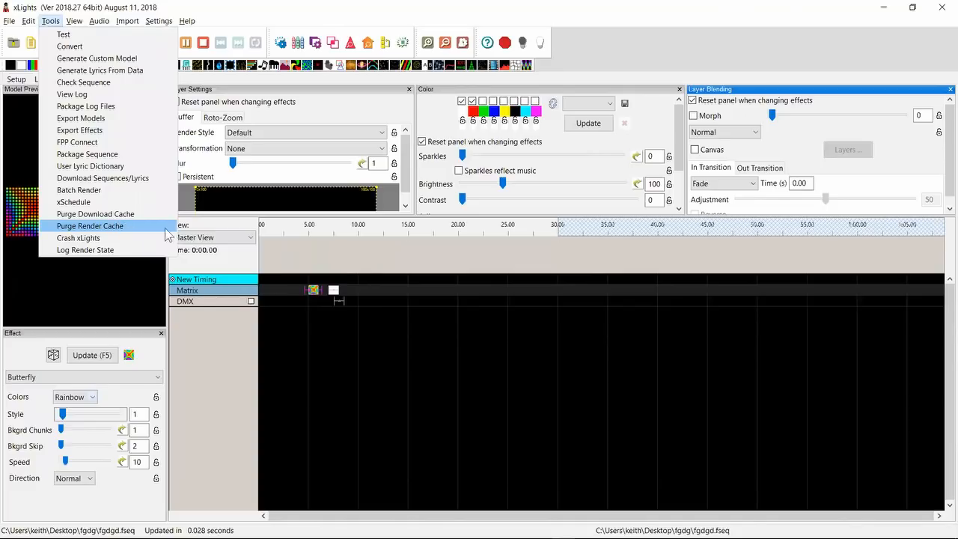
left_click(361, 290)
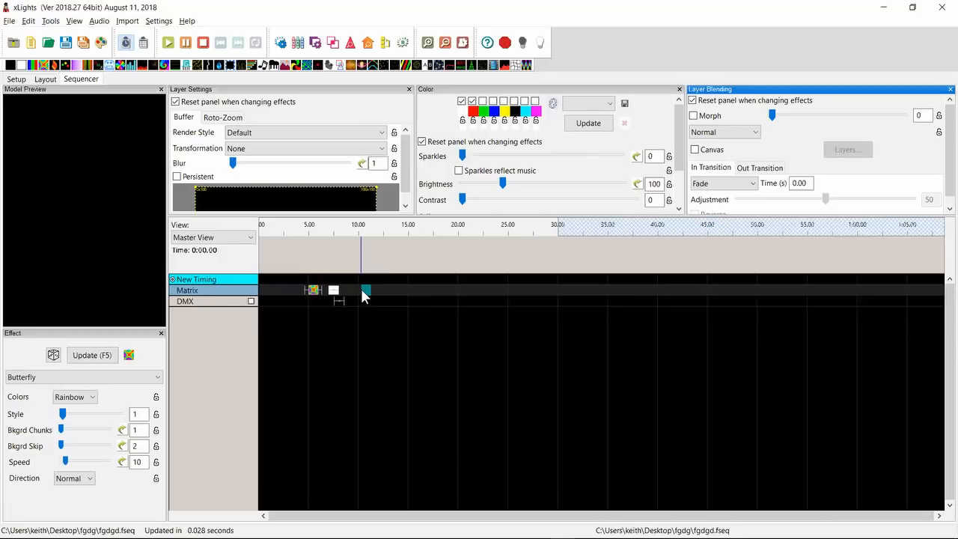
left_click(380, 318)
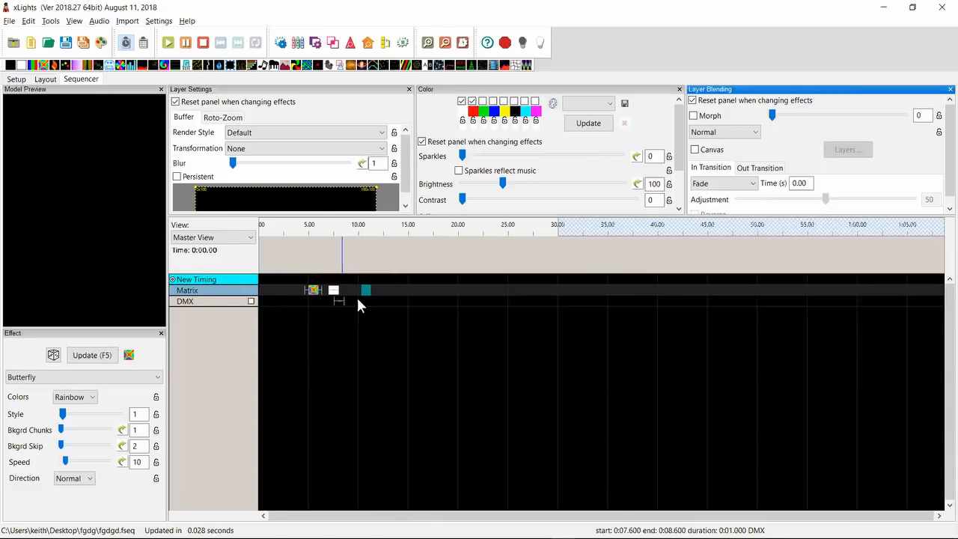
Change the Render Cache setting and render all layers of the sequence.
left_click(158, 21)
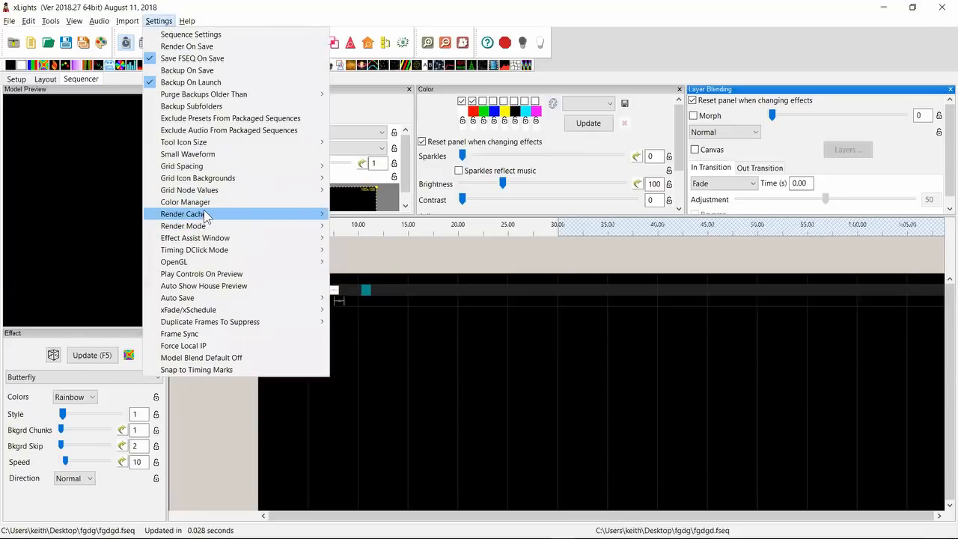
mouse_move(207, 215)
left_click(356, 227)
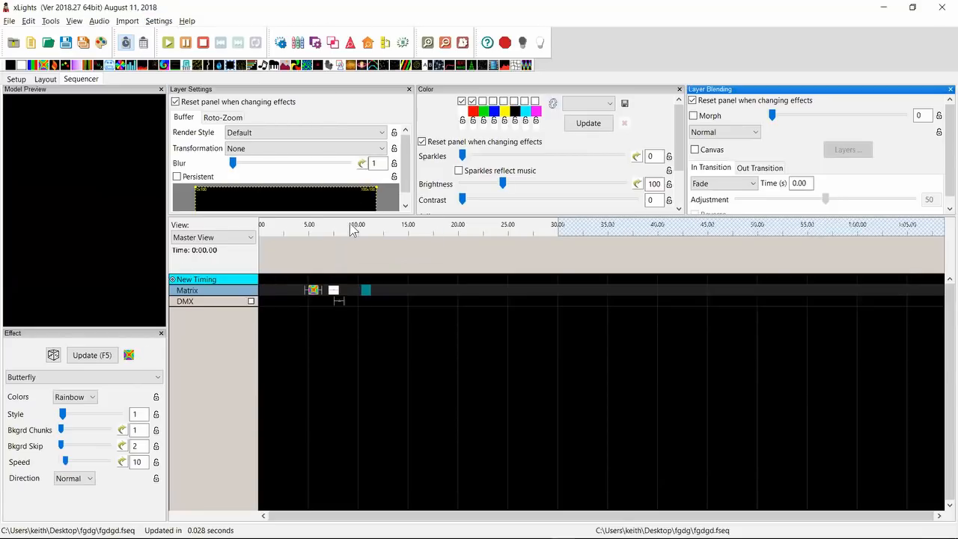
left_click(101, 43)
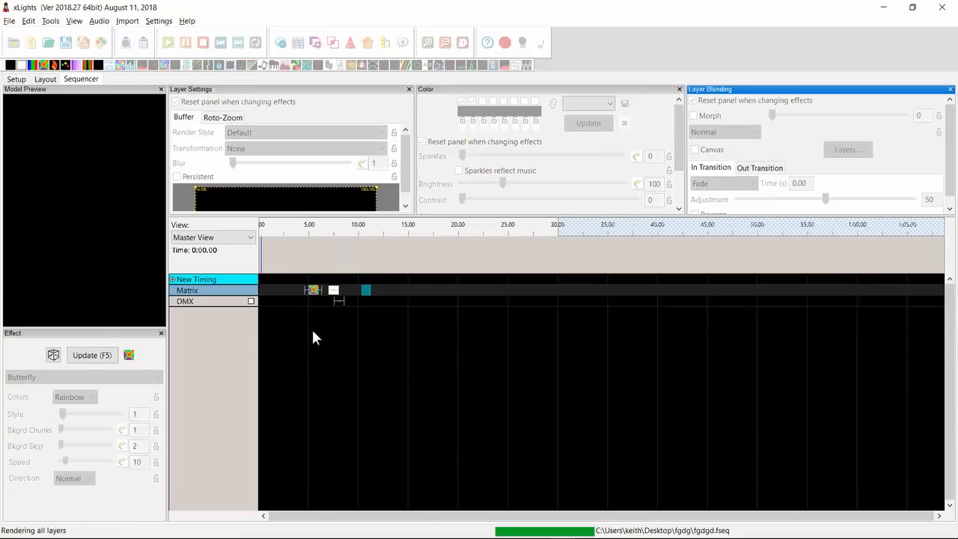
Look over the rendered Matrix sequence in xLights and check the fgdgd_RENDER_CACHE folder in File Explorer.
key("alt+Tab")
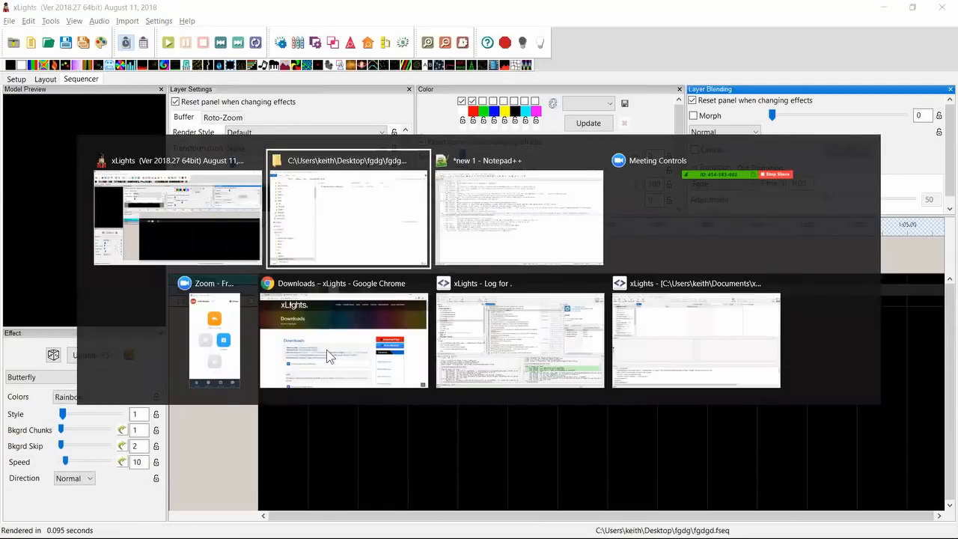
key("alt+Tab")
key("space")
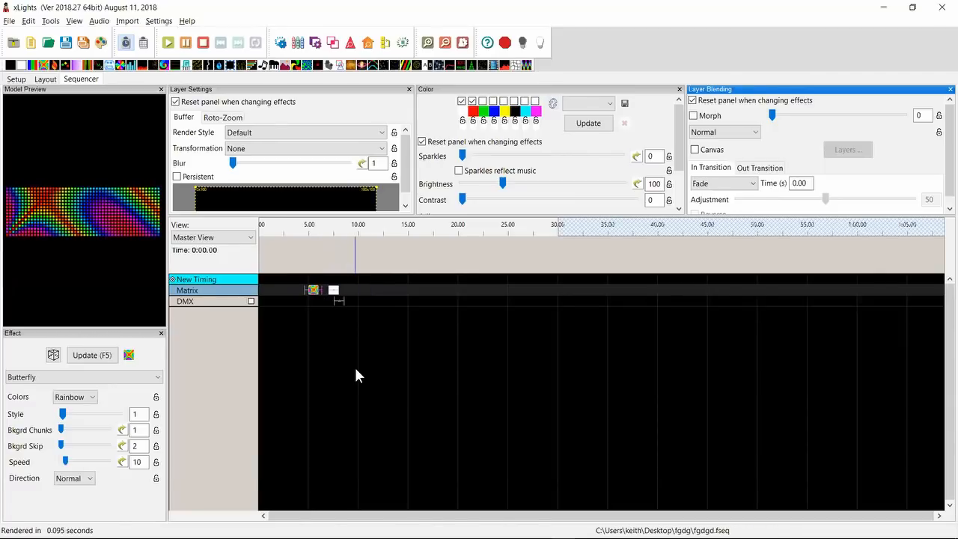
key("alt+Tab")
key("alt+Tab")
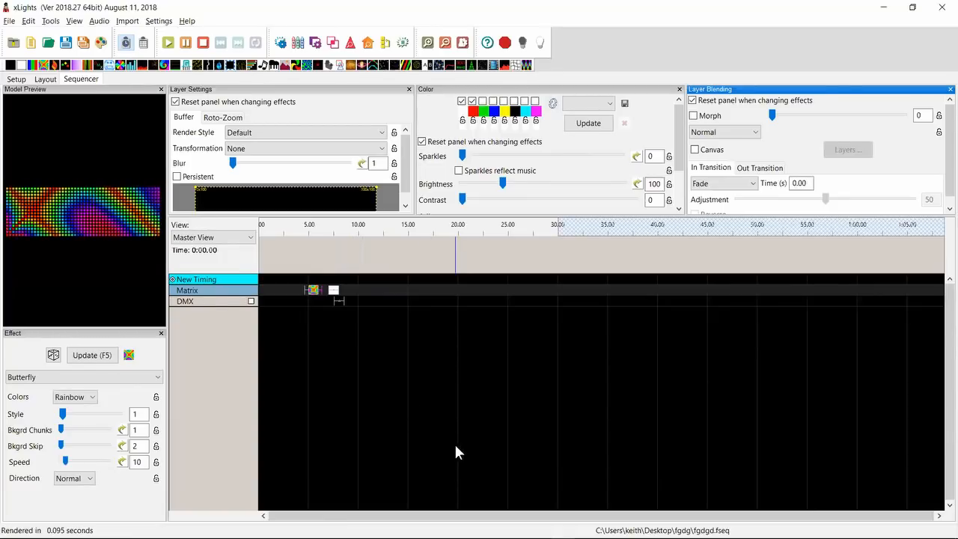
key("alt+Tab")
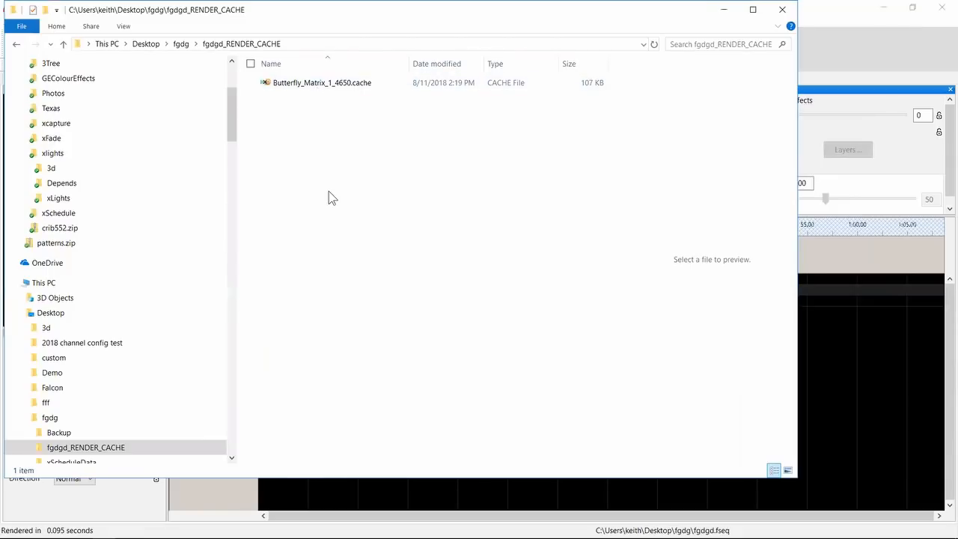
Try Style 2 on the Matrix Butterfly effect and return it to 1, checking the render cache folder in File Explorer.
key("alt+Tab")
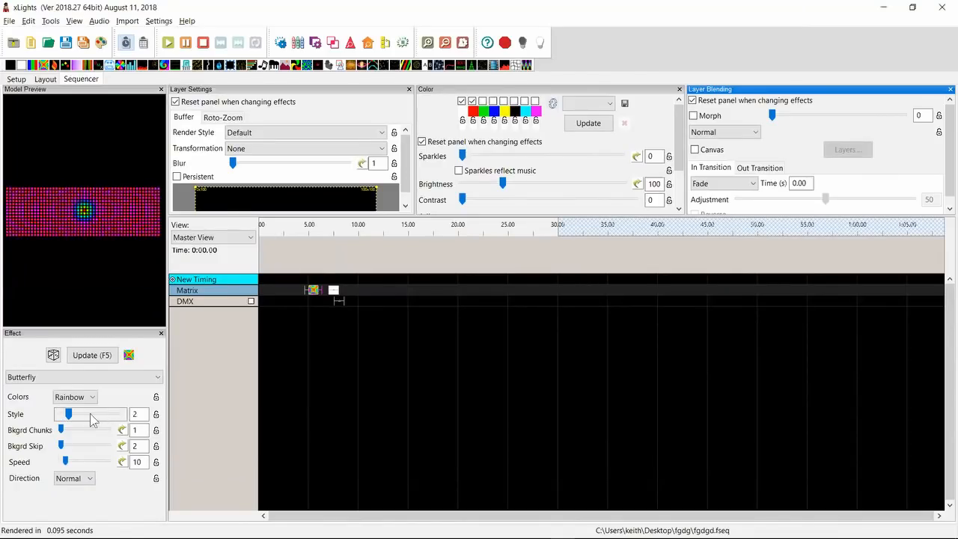
key("alt+Tab")
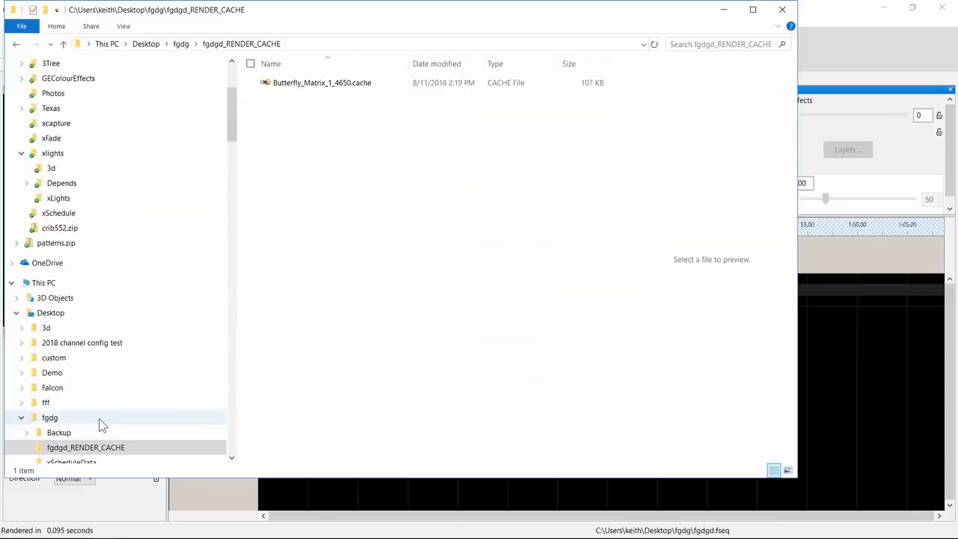
key("alt+Tab")
left_click(99, 417)
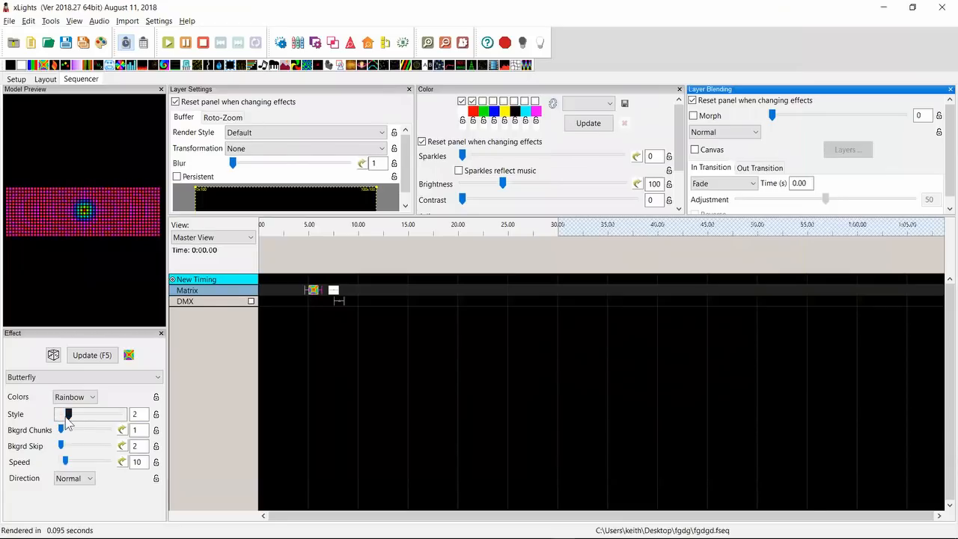
key("alt+Tab")
key("alt+Tab")
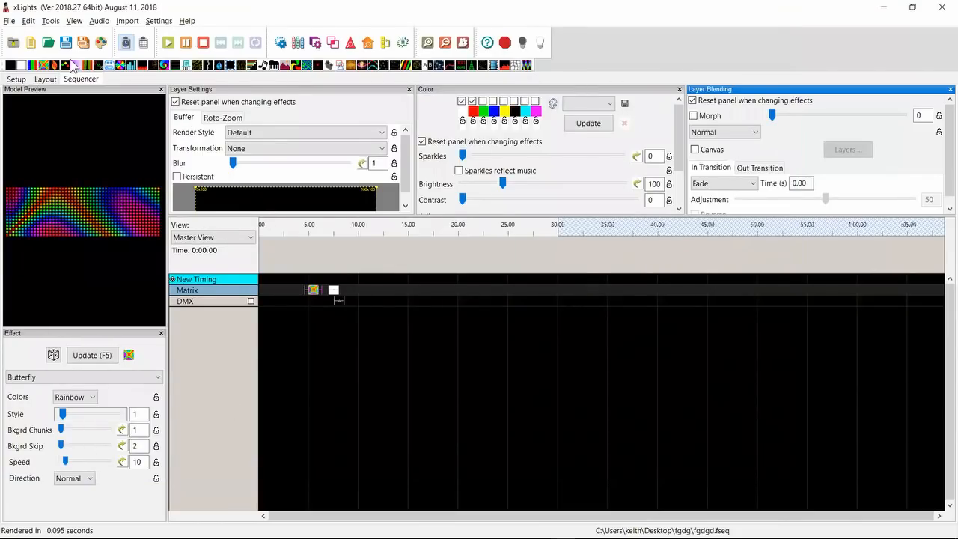
Delete Butterfly_Matrix_1_4650.cache from the render cache folder in File Explorer and return to xLights.
key("alt+Tab")
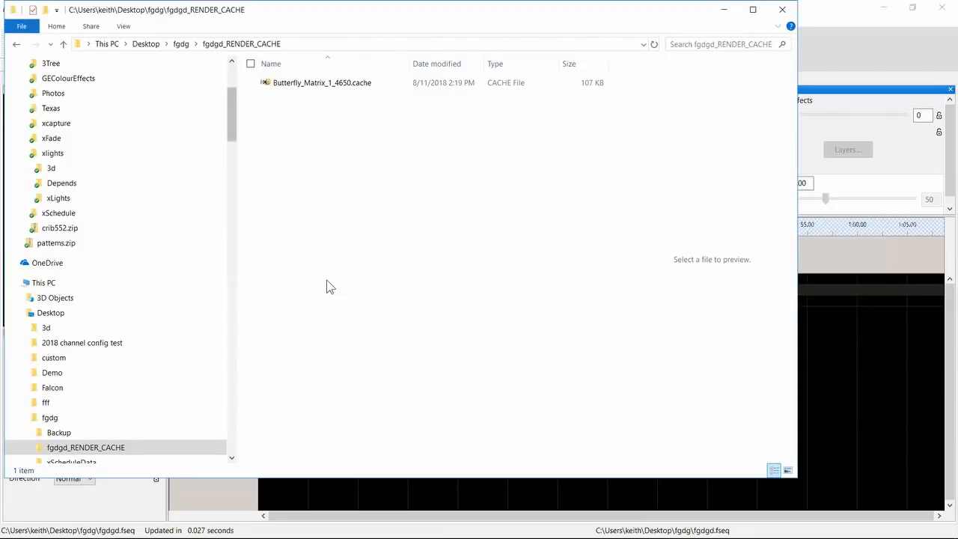
left_click(325, 84)
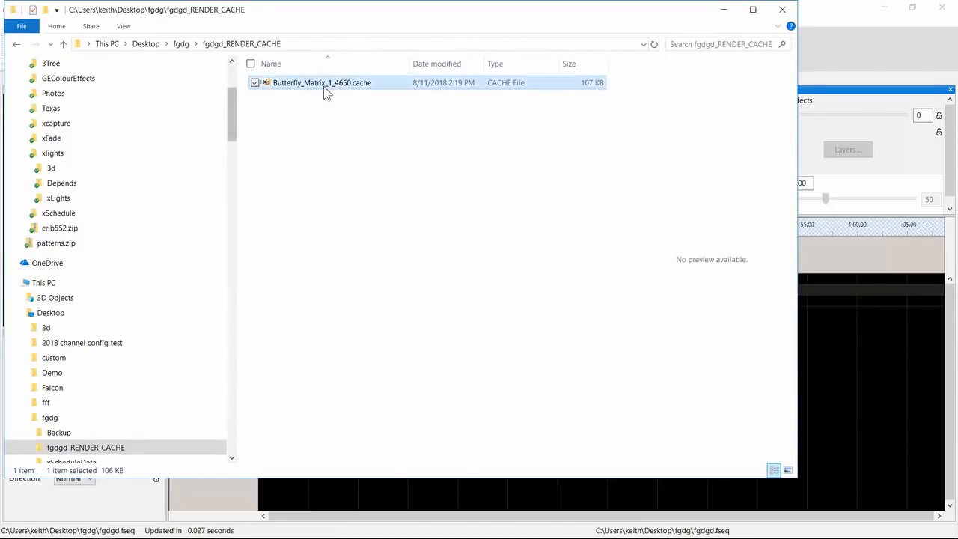
key("Delete")
key("Return")
key("alt+Tab")
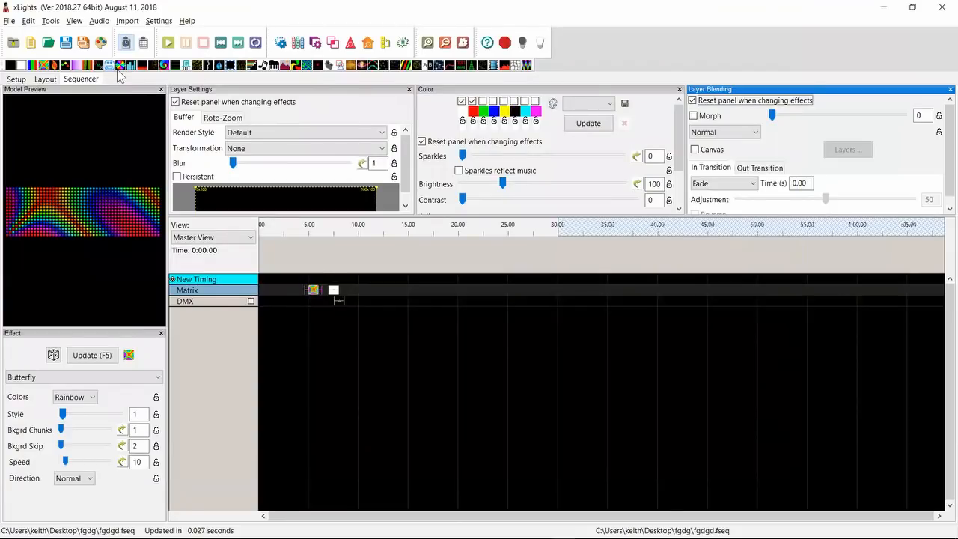
Render all layers of the sequence and check the render cache folder in File Explorer.
left_click(101, 43)
key("alt+Tab")
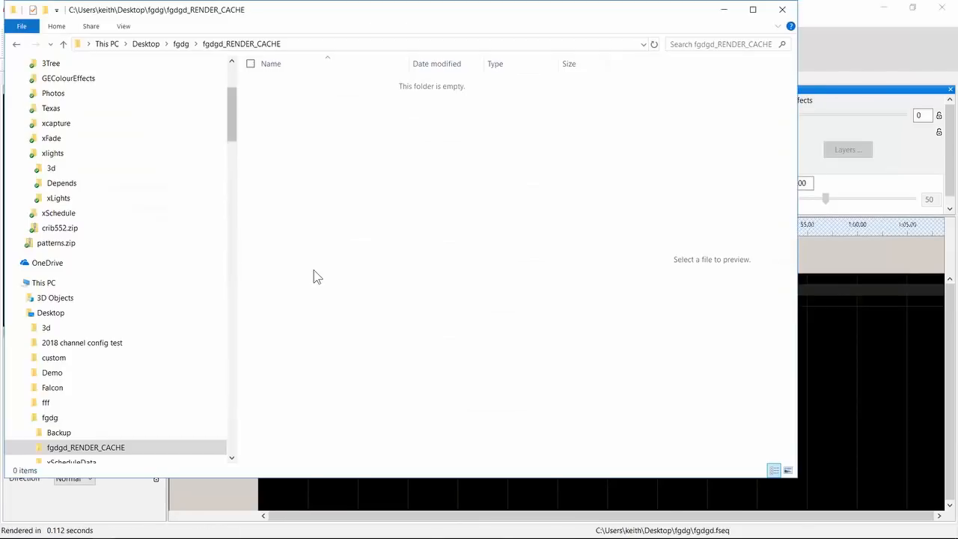
key("alt+Tab")
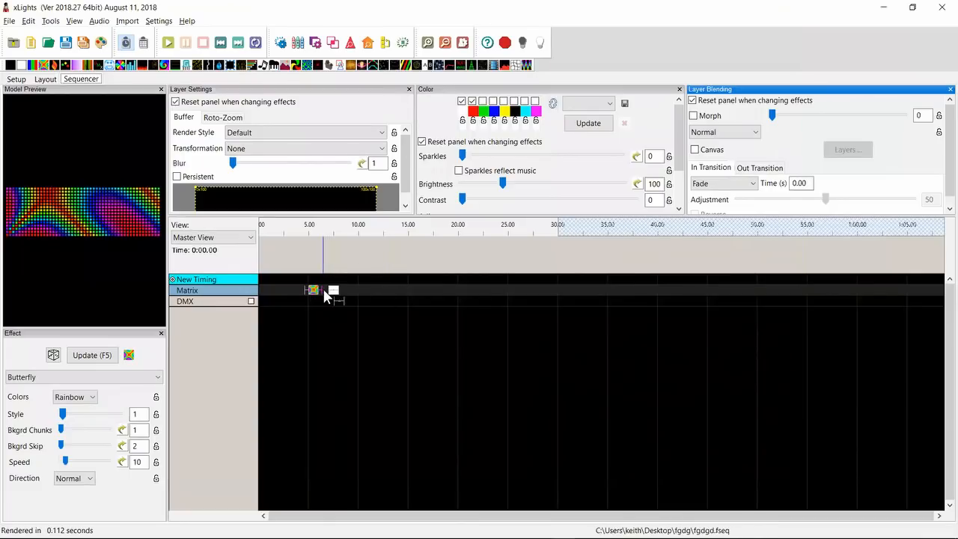
Choose Locked Effects Only for the Render Cache setting and lock the Butterfly effect on the Matrix row.
left_click(158, 21)
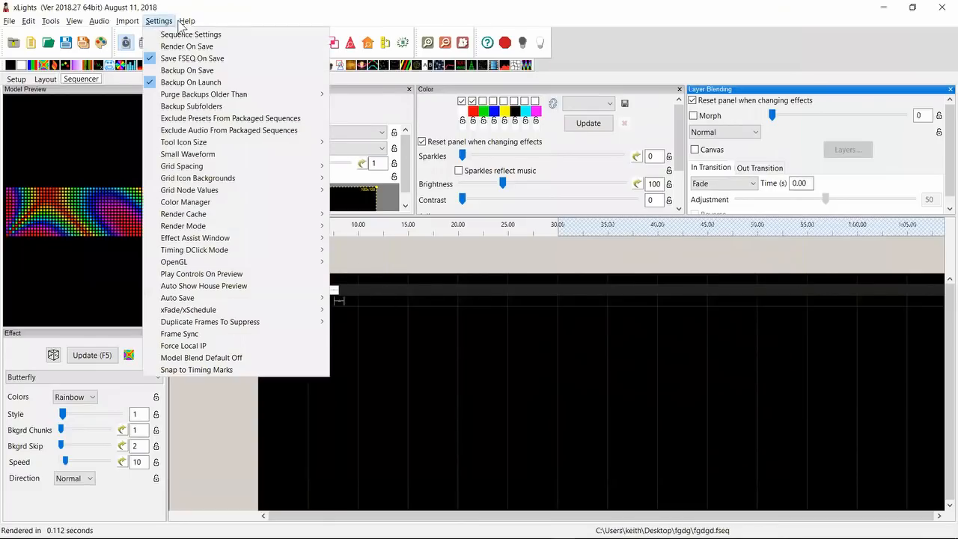
mouse_move(210, 213)
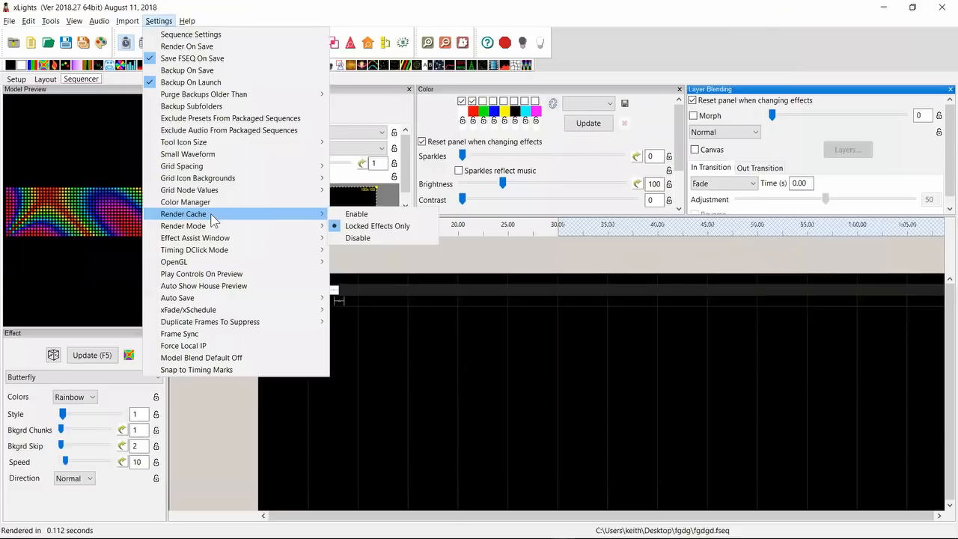
left_click(361, 227)
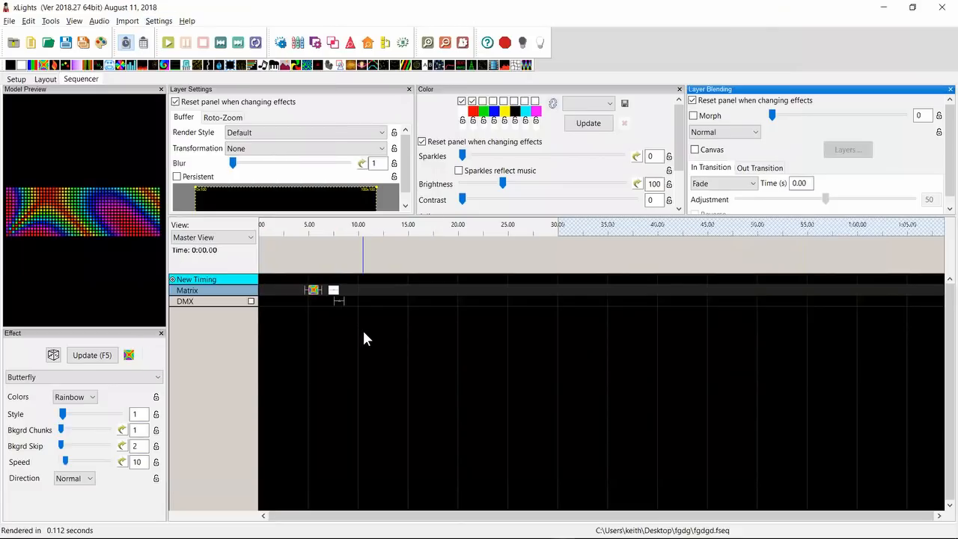
right_click(313, 292)
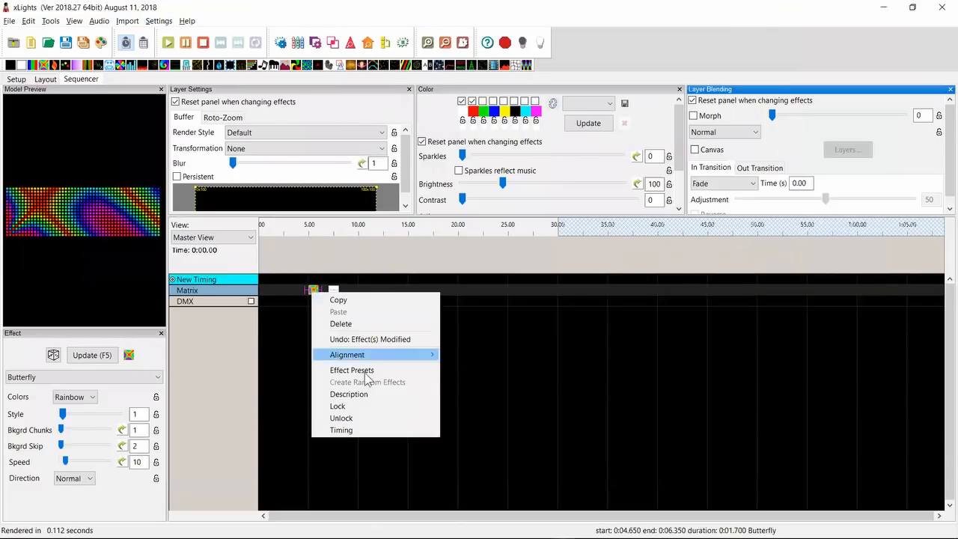
left_click(355, 408)
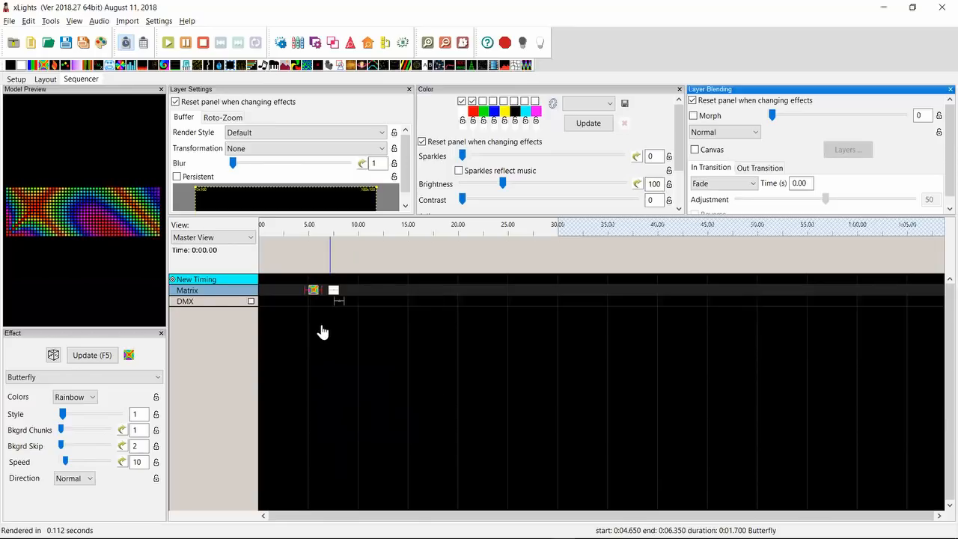
Render the sequence with the locked Butterfly effect and check the render cache folder in File Explorer.
key("alt+Tab")
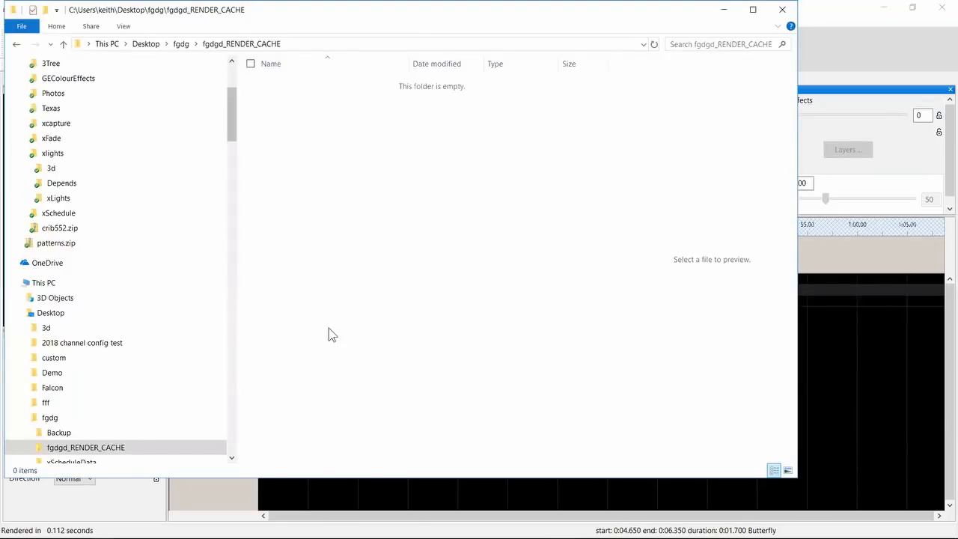
key("alt+Tab")
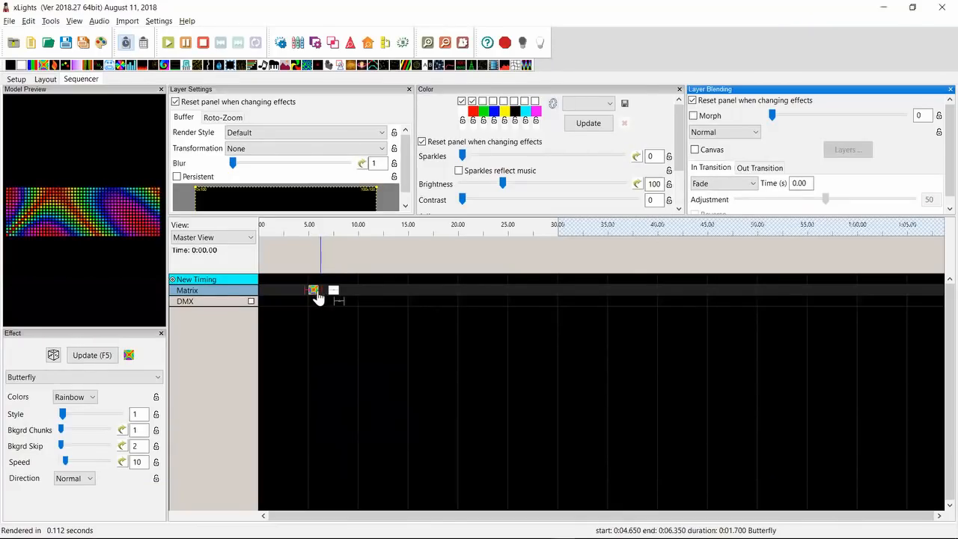
key("alt+Tab")
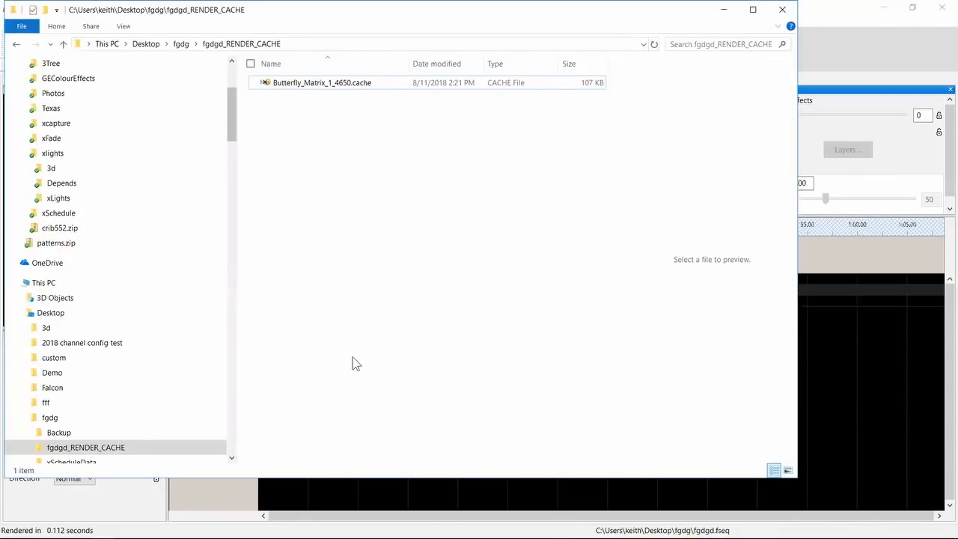
key("alt+Tab")
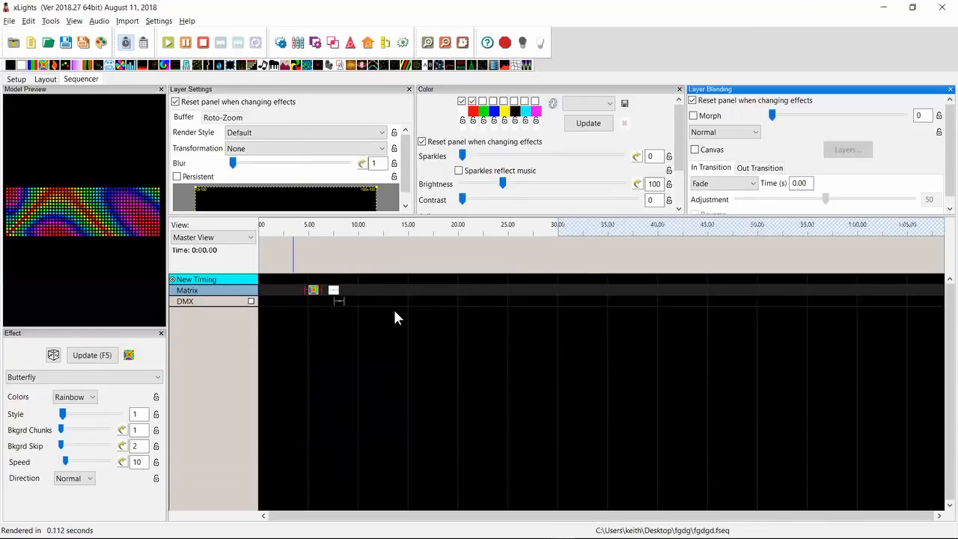
Select all effects on the Matrix model and unlock them.
left_click(308, 291)
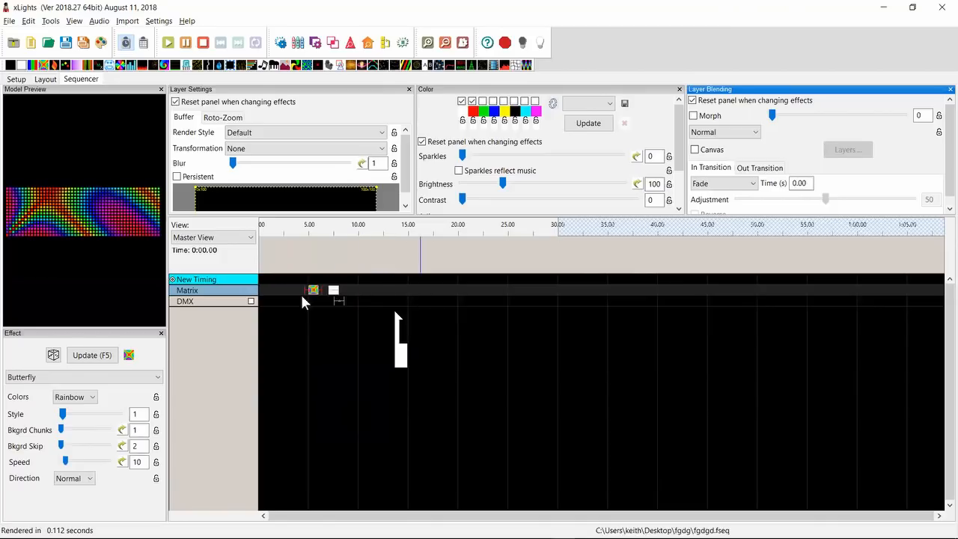
right_click(244, 291)
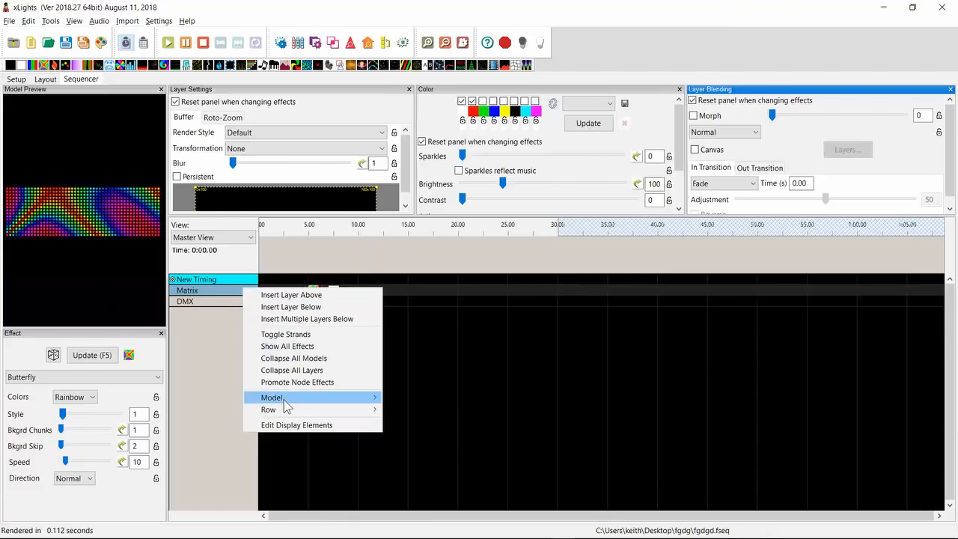
mouse_move(288, 399)
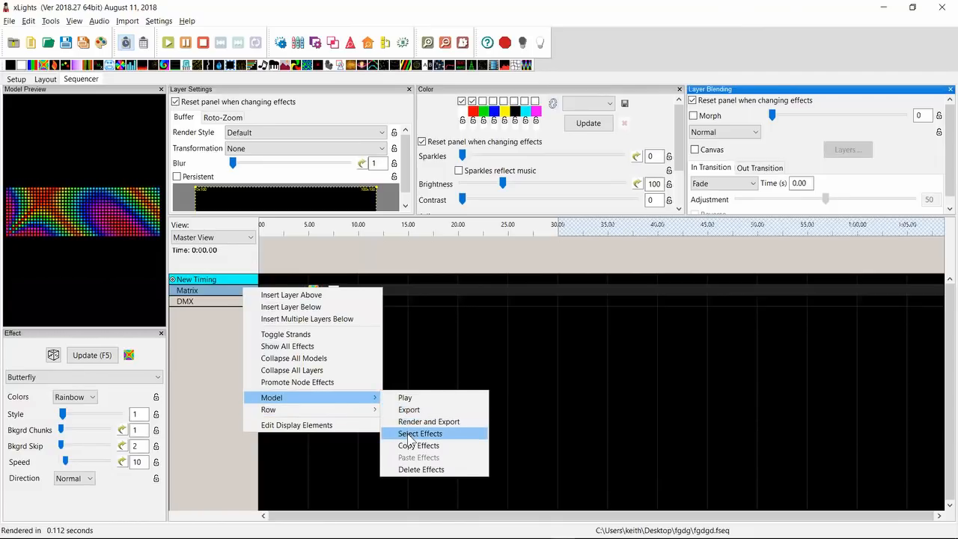
left_click(404, 433)
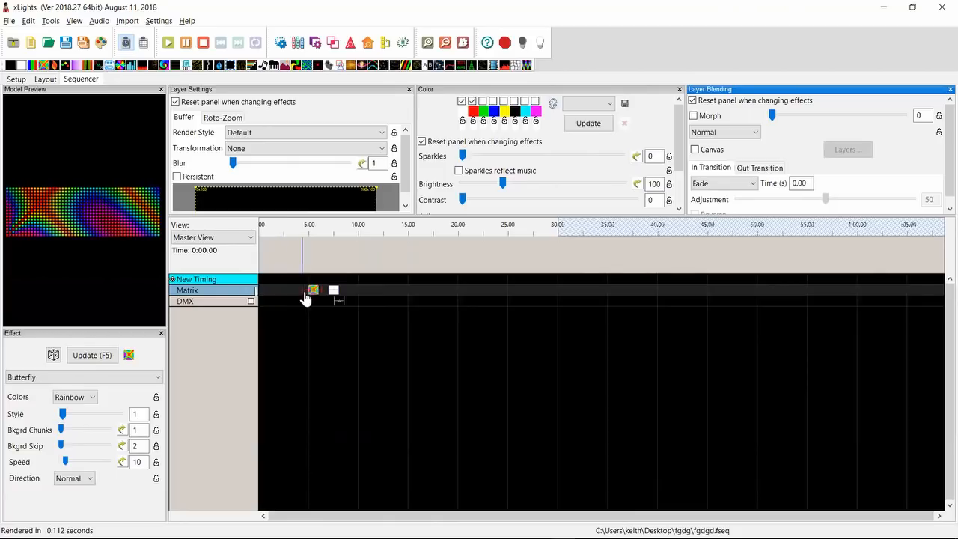
right_click(336, 291)
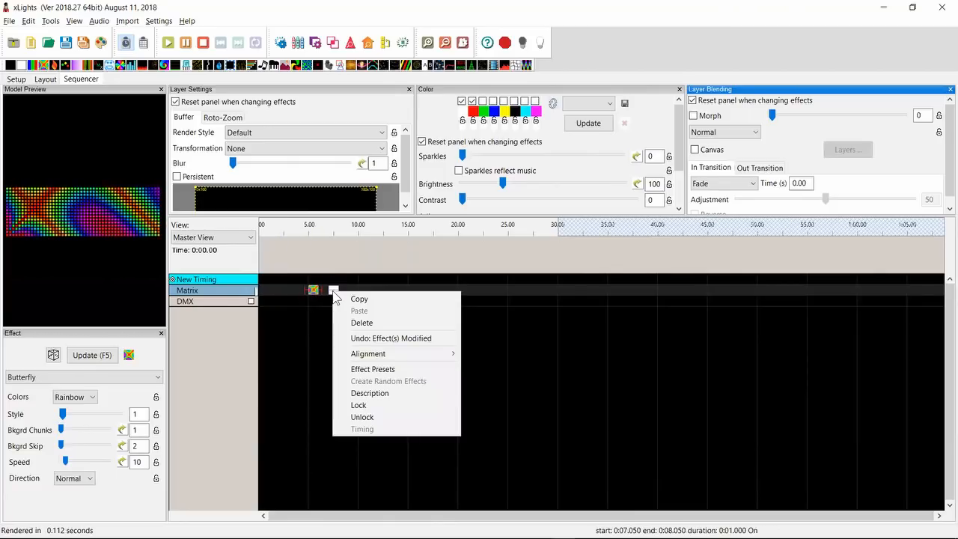
left_click(376, 406)
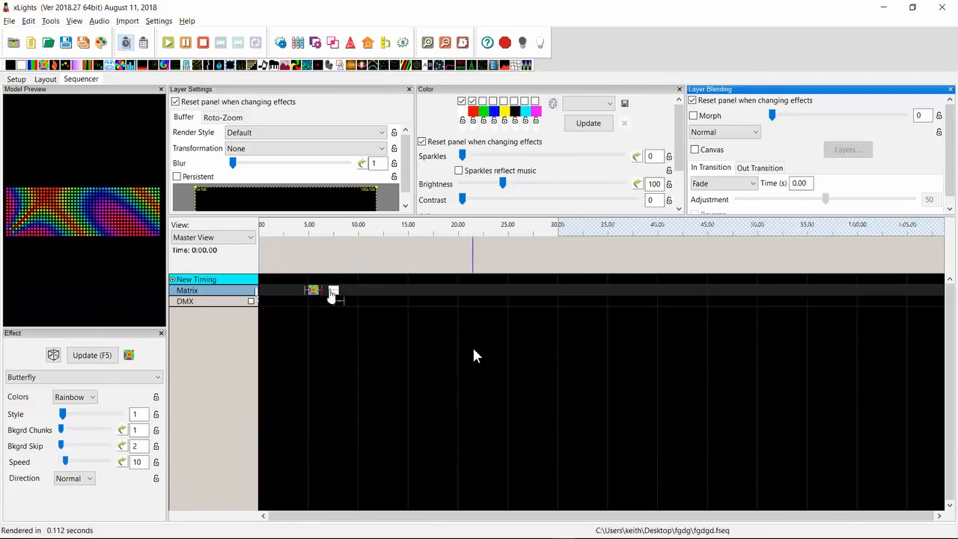
Switch to the release notes in Notepad++ and review the last 2018.24 entries, including multithreading for layer blending.
key("alt+Tab")
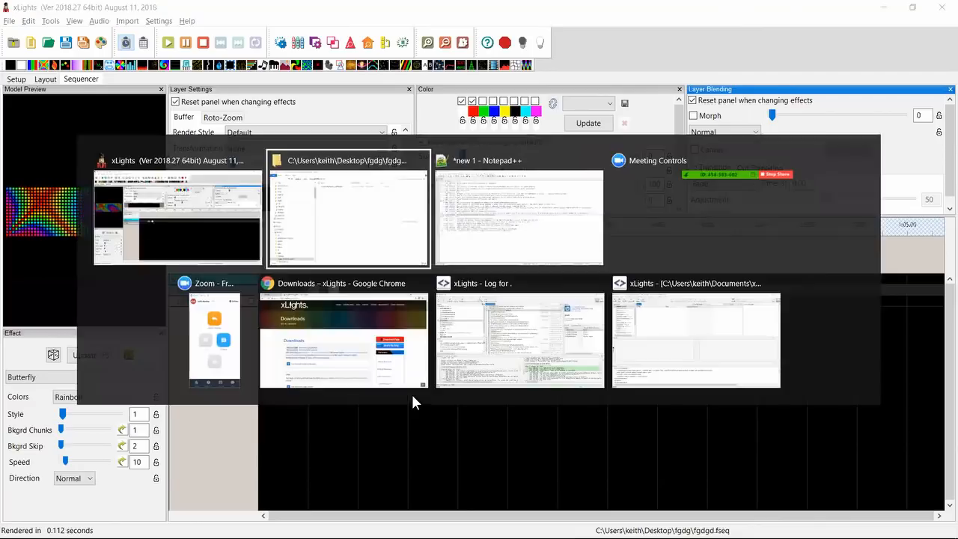
key("alt+Tab")
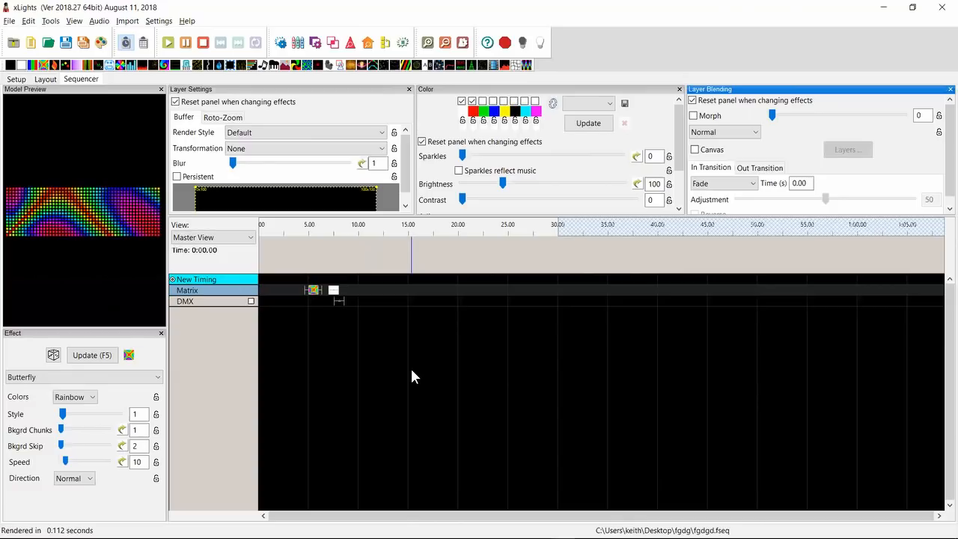
key("alt+Tab")
key("alt+Tab")
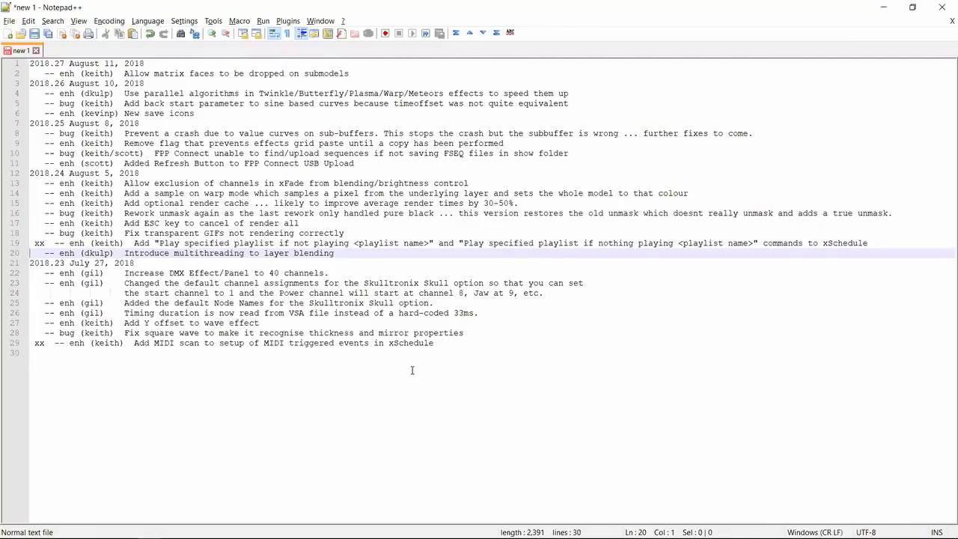
key("Up")
key("Down")
key("Down")
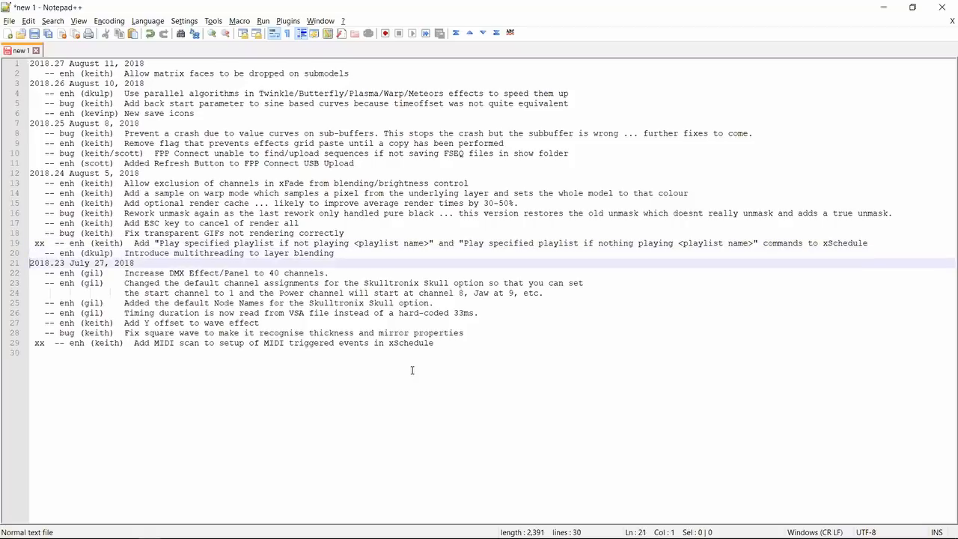
key("Up")
key("Up")
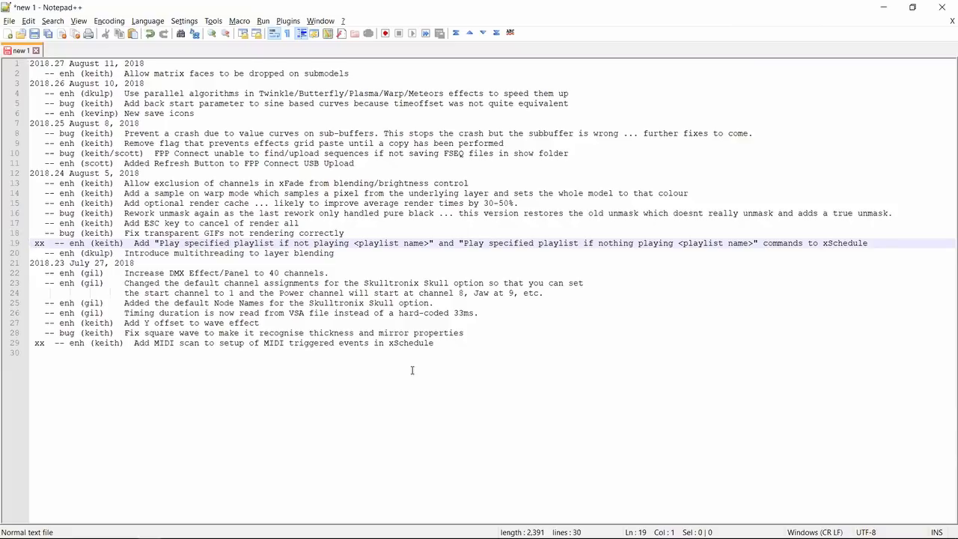
Highlight the 2018.24 release note about fixing transparent GIFs not rendering correctly.
key("Up")
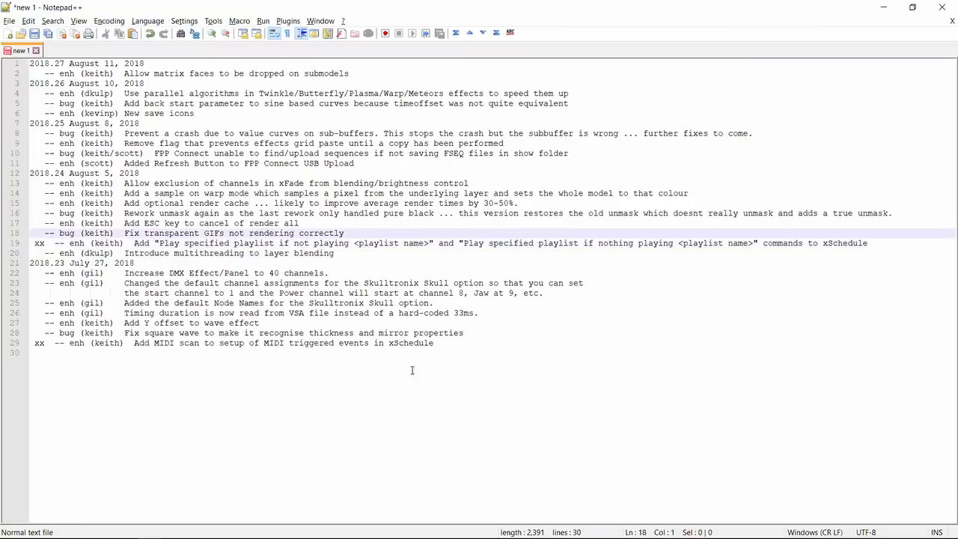
key("Down")
key("Up")
key("shift+Down")
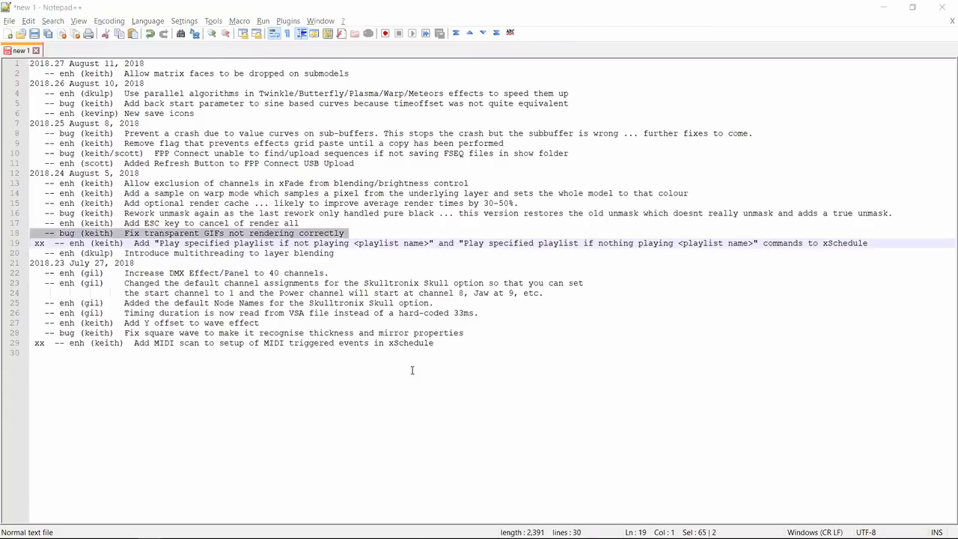
Switch to xLights and add a Pictures effect to the Matrix row at about 13 seconds.
key("alt+Tab")
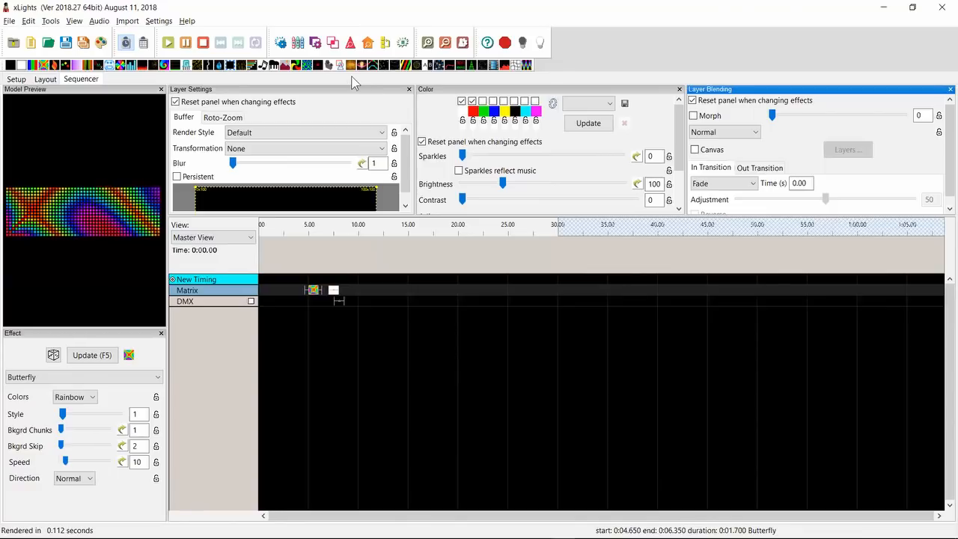
left_click_drag(284, 69, 417, 303)
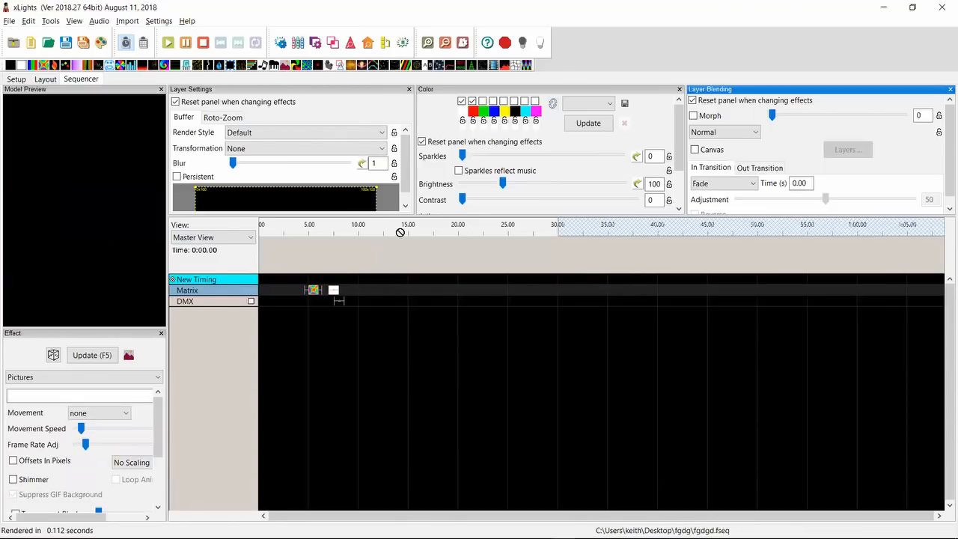
left_click_drag(397, 293, 396, 292)
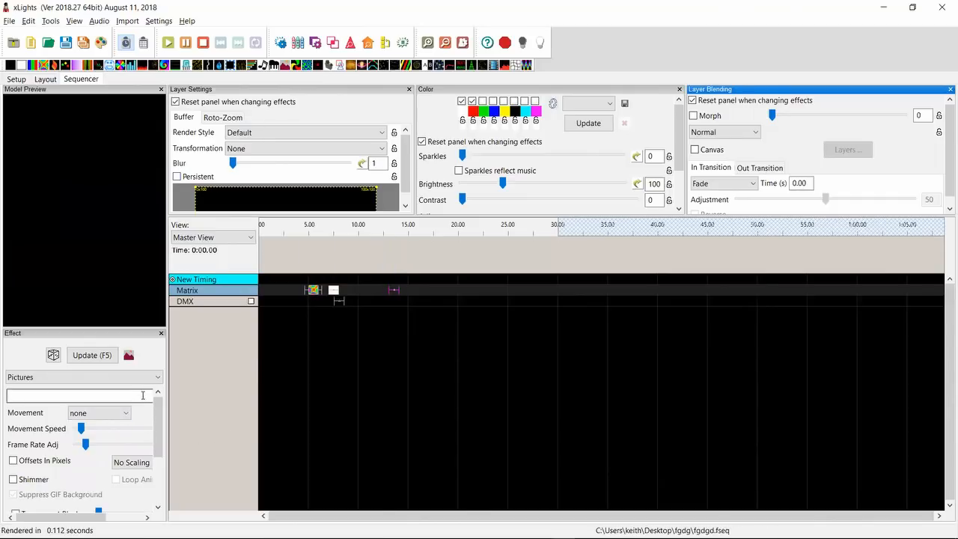
Load the angel_wings GIF from the Desktop's xLights Development folder into the Pictures effect and set its scaling to Scale To Fit.
left_click_drag(89, 517, 128, 518)
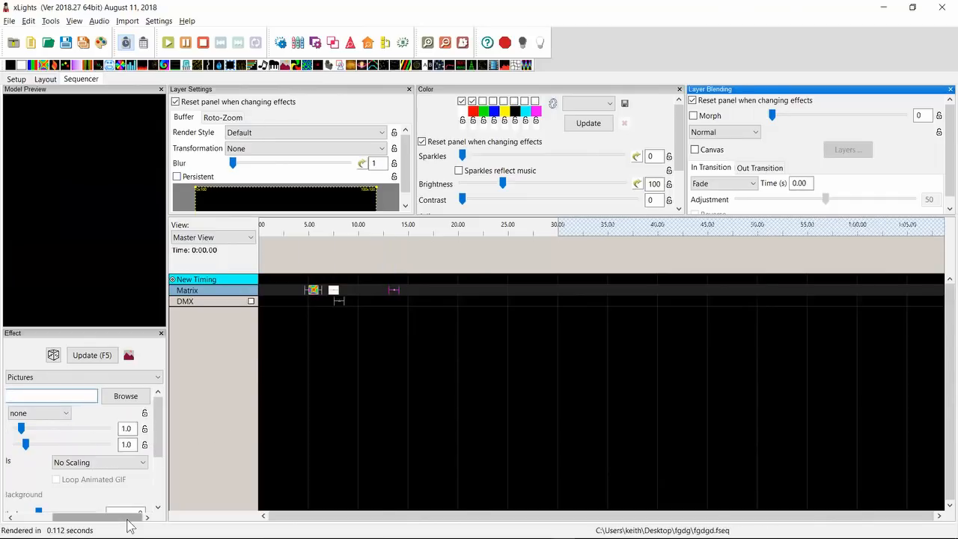
left_click(125, 397)
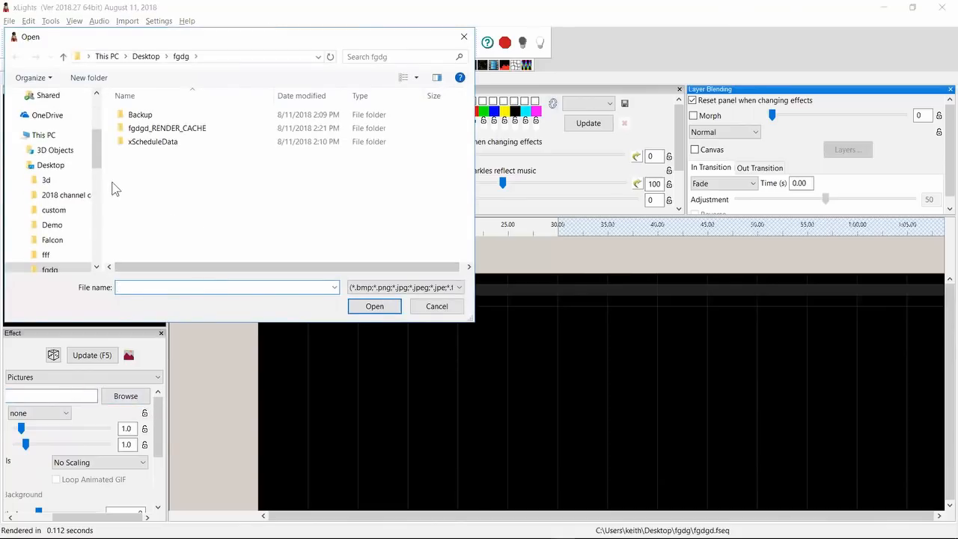
left_click_drag(98, 159, 96, 123)
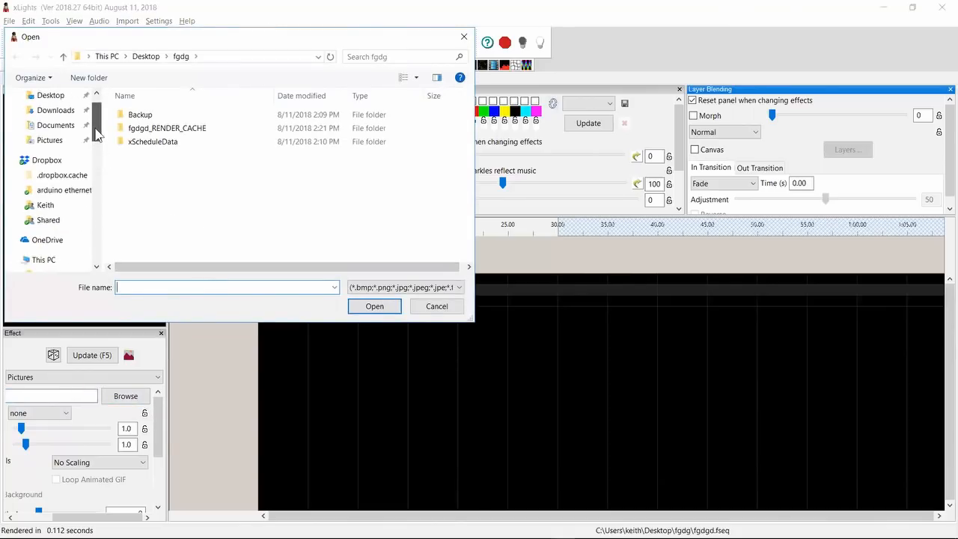
left_click(61, 101)
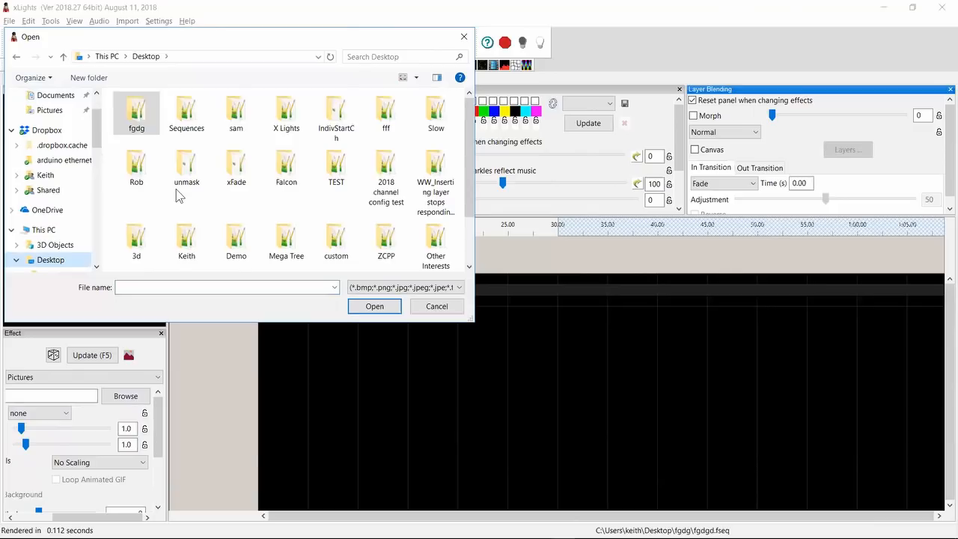
left_click(468, 241)
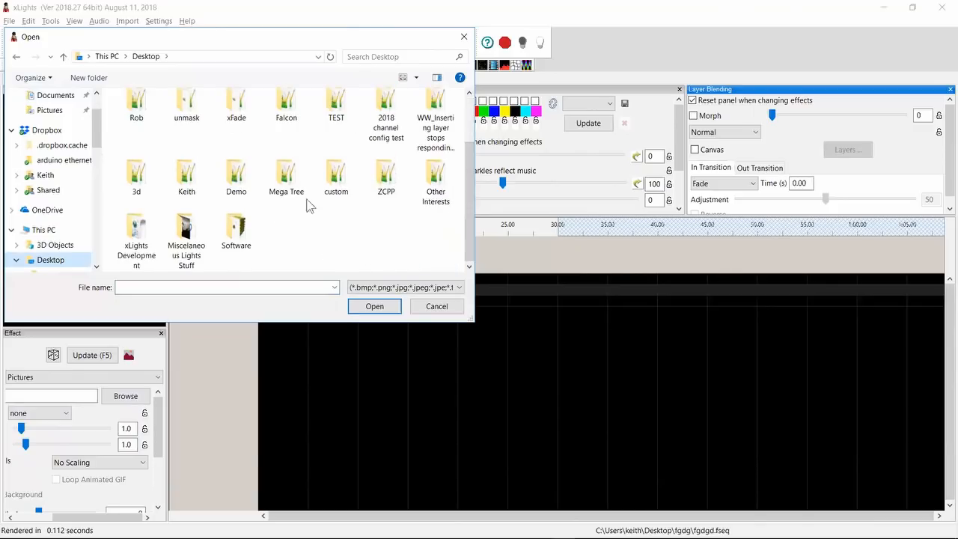
double_click(136, 228)
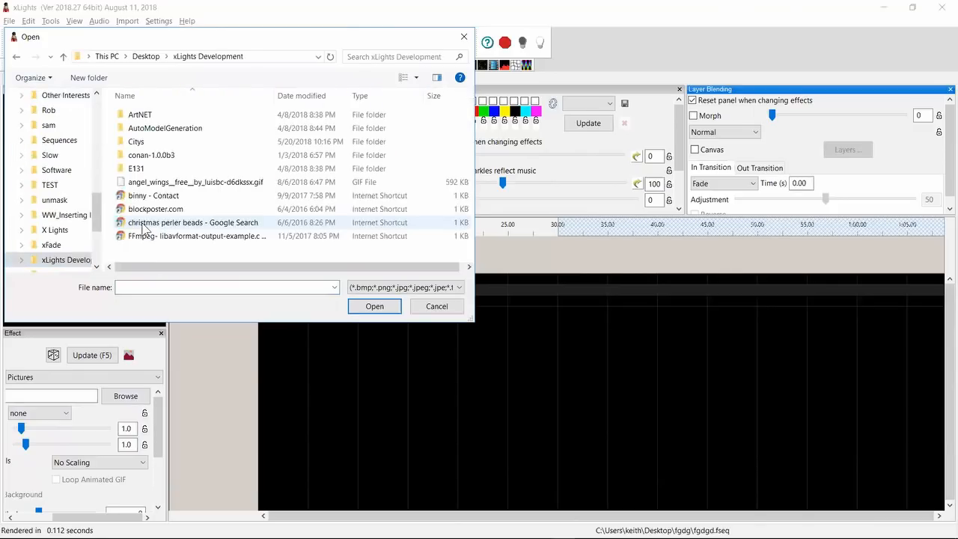
left_click_drag(469, 123, 474, 241)
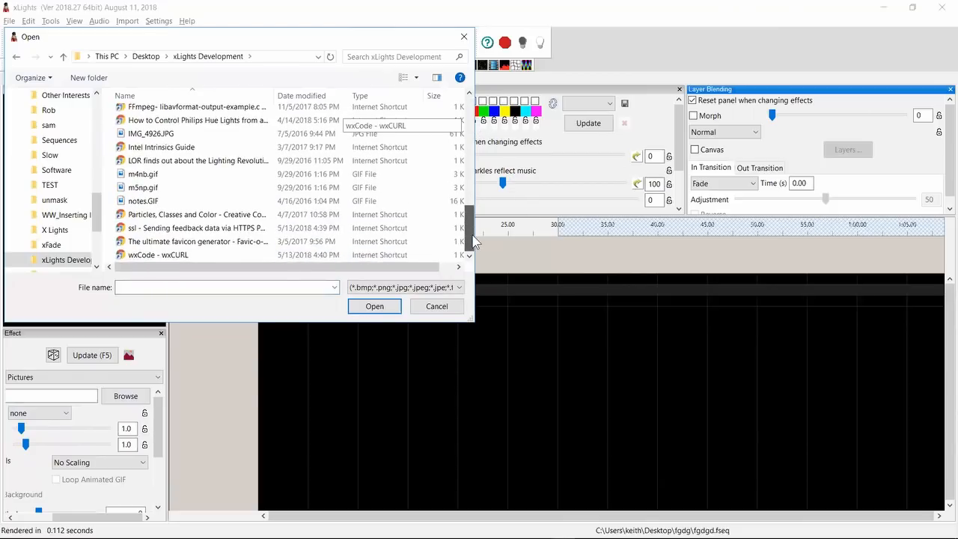
scroll(257, 192, "up", 3)
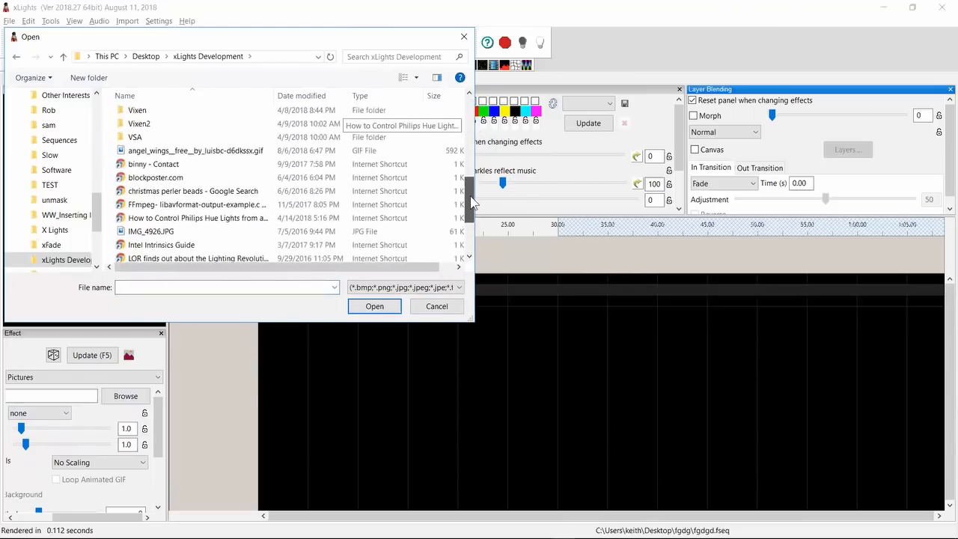
double_click(216, 157)
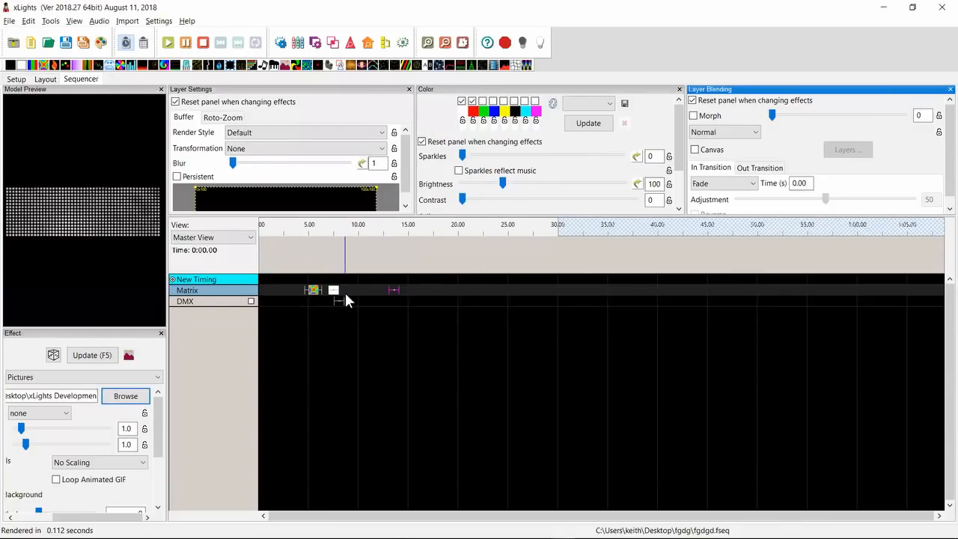
left_click(109, 462)
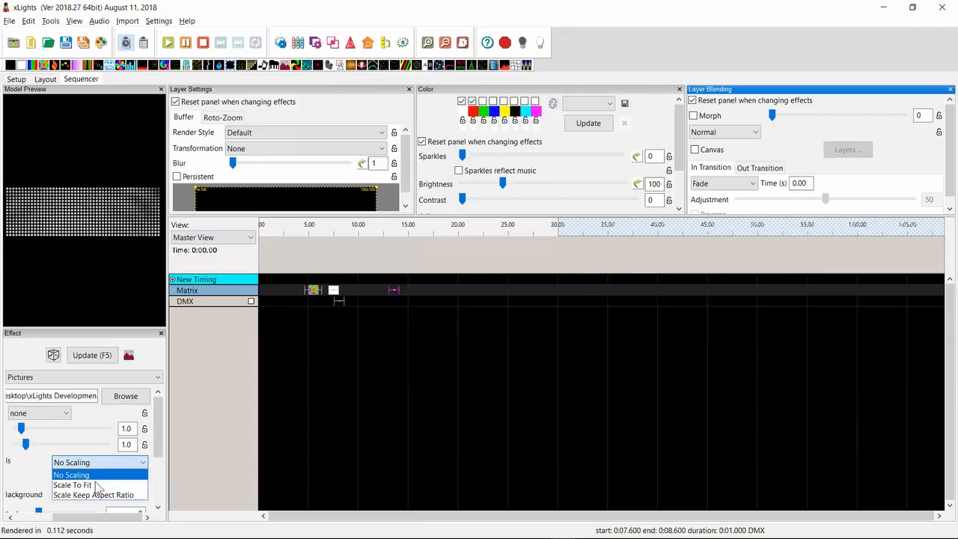
left_click(96, 484)
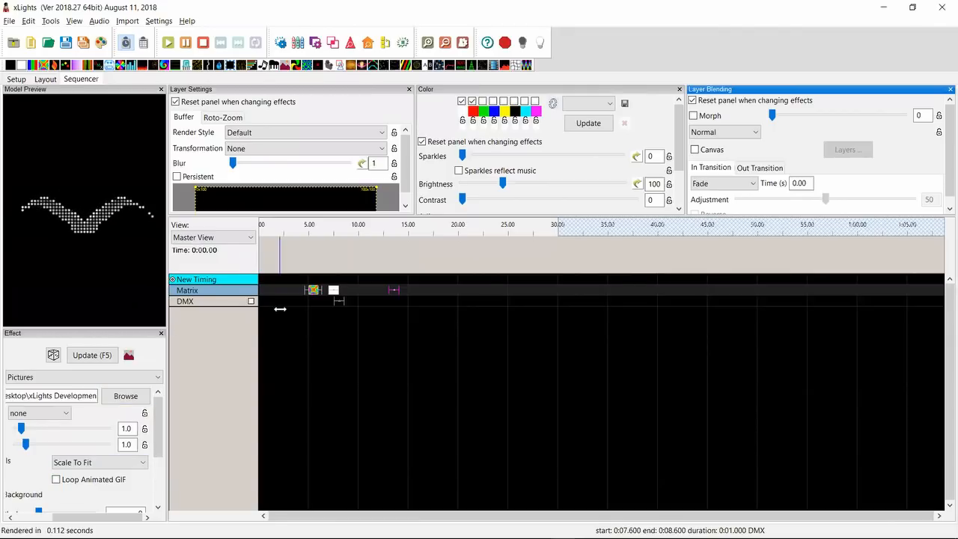
Insert a layer below the Matrix layer and place a Fire effect on it beneath the angel wings picture.
right_click(219, 294)
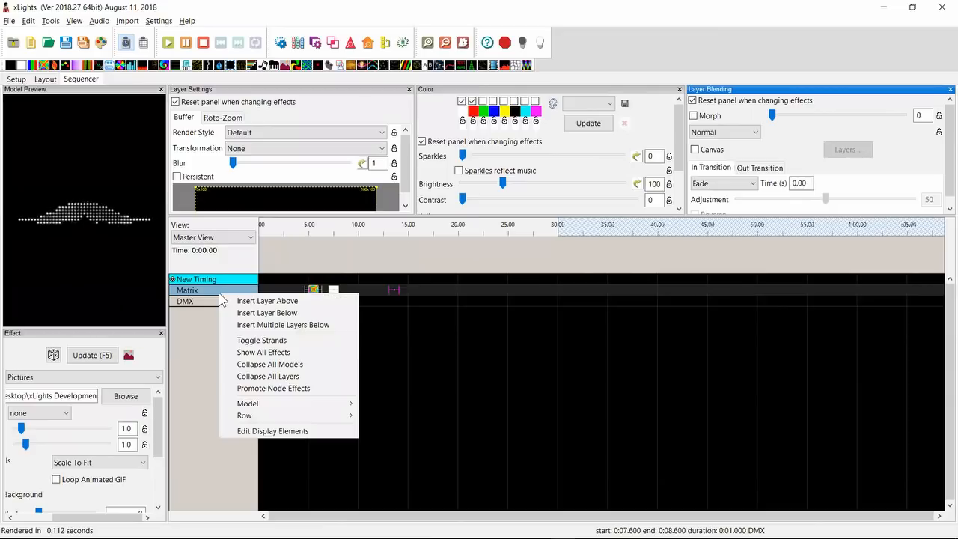
left_click(266, 313)
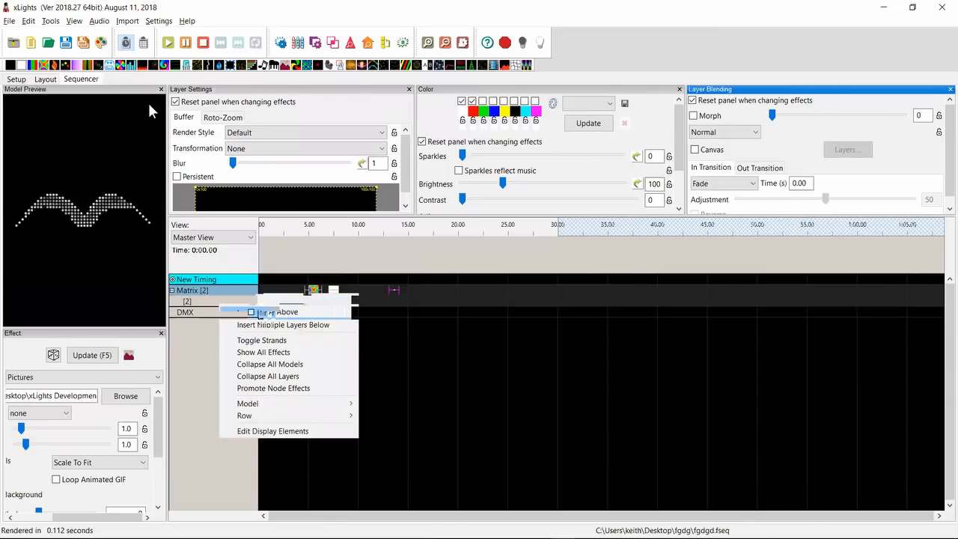
left_click_drag(140, 66, 336, 272)
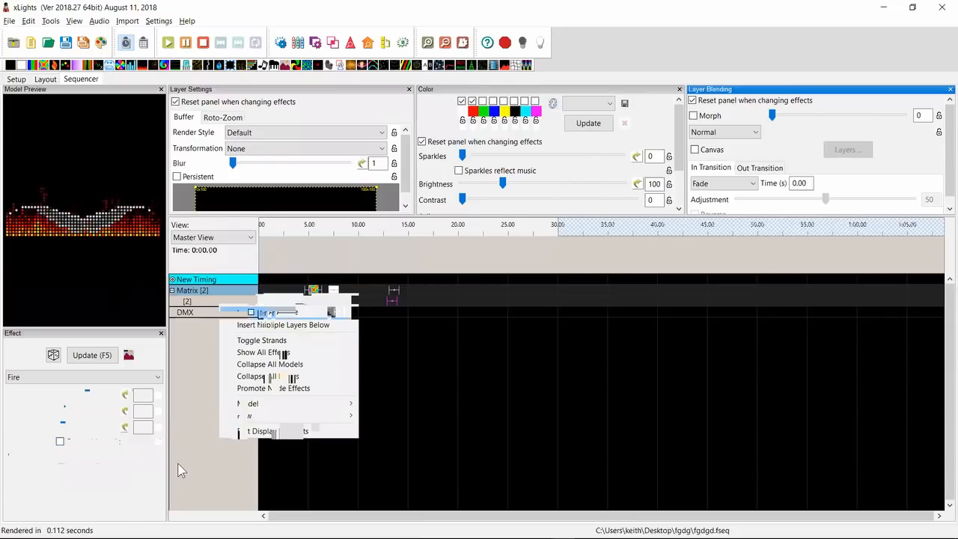
Select the angel wings Pictures effect and check its Suppress GIF Background setting.
left_click(396, 288)
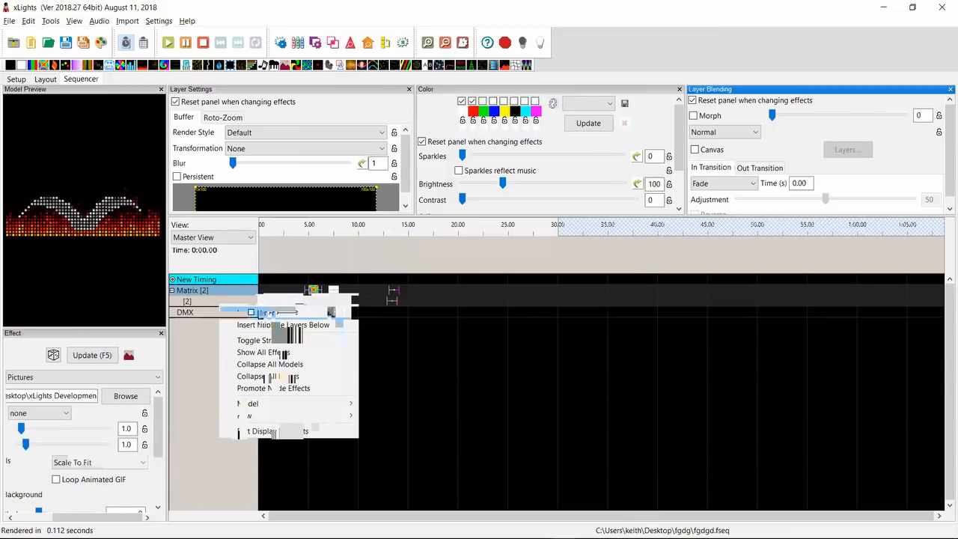
left_click_drag(158, 452, 158, 397)
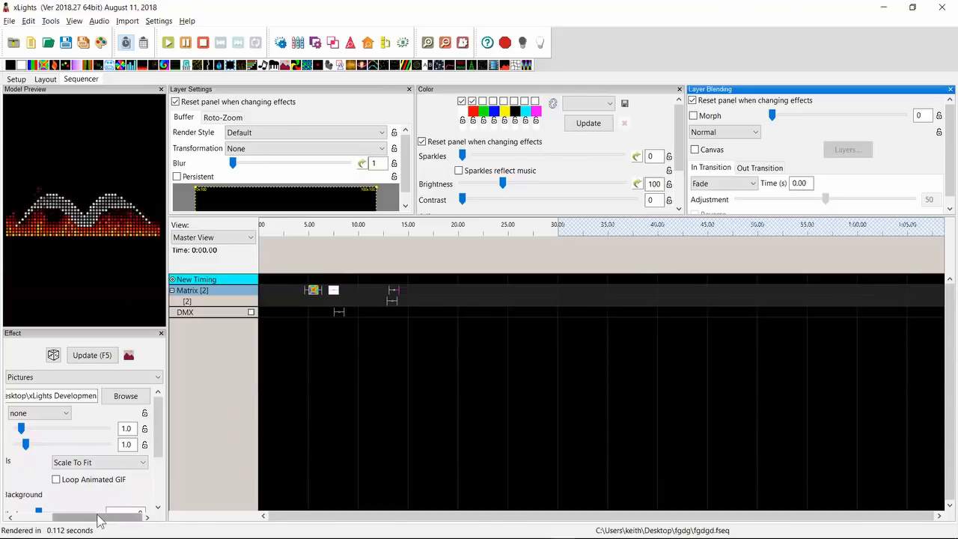
left_click_drag(99, 520, 51, 519)
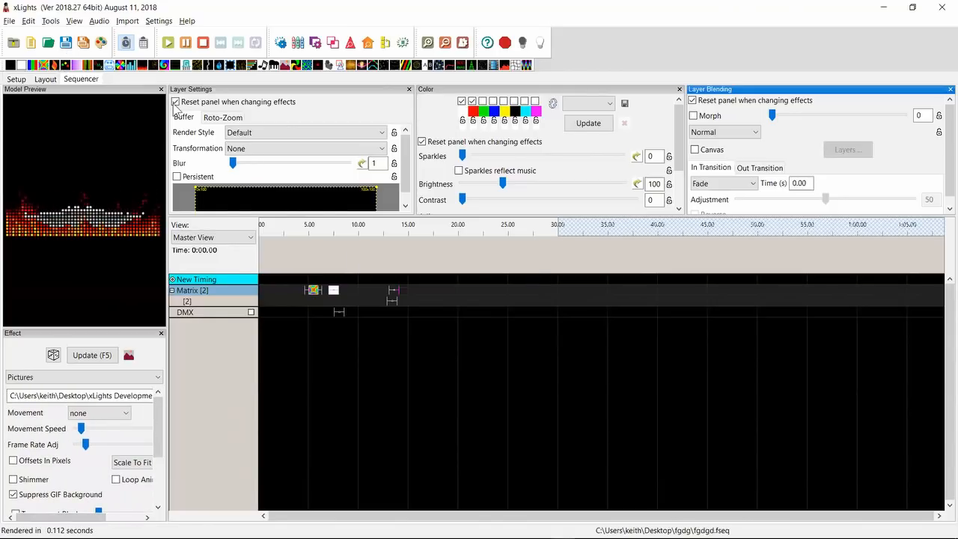
Add a second Pictures effect to the upper Matrix layer at about 17 seconds and browse to Documents\sequencing-assets\Images for its picture.
left_click(428, 291)
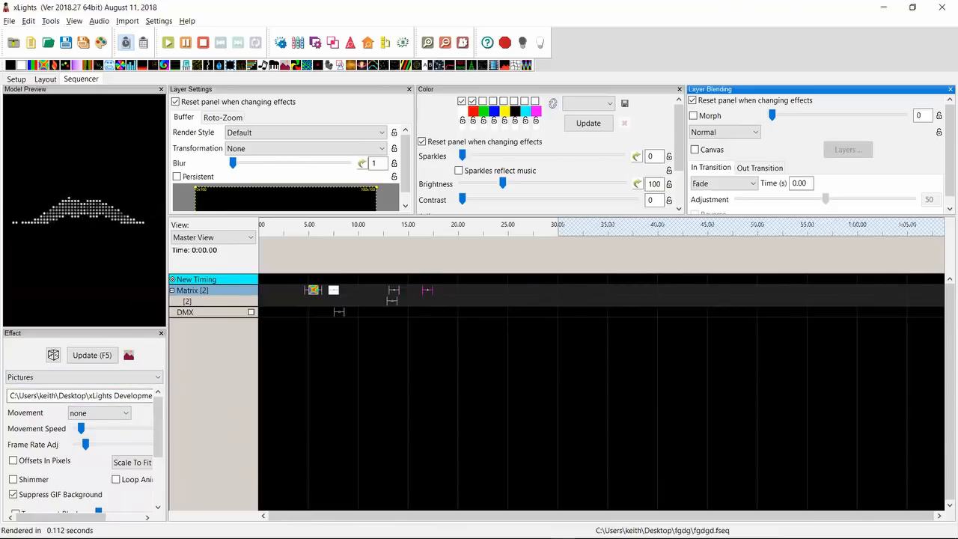
scroll(83, 448, "right", 3)
left_click(125, 396)
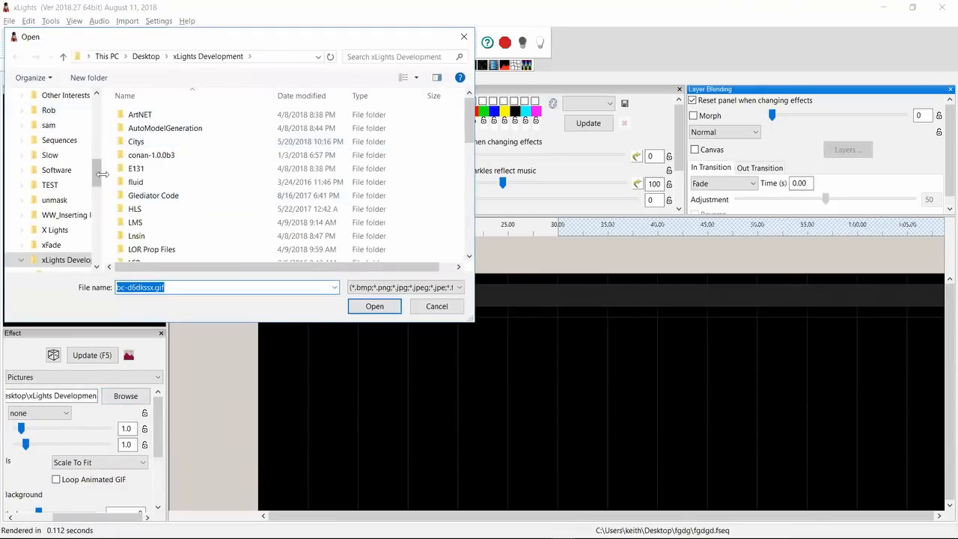
left_click_drag(94, 178, 93, 112)
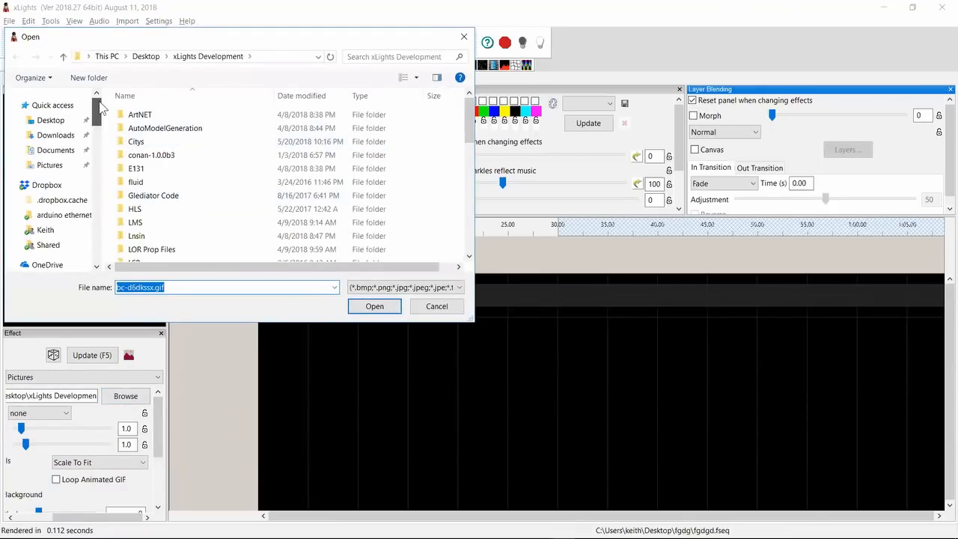
left_click(56, 150)
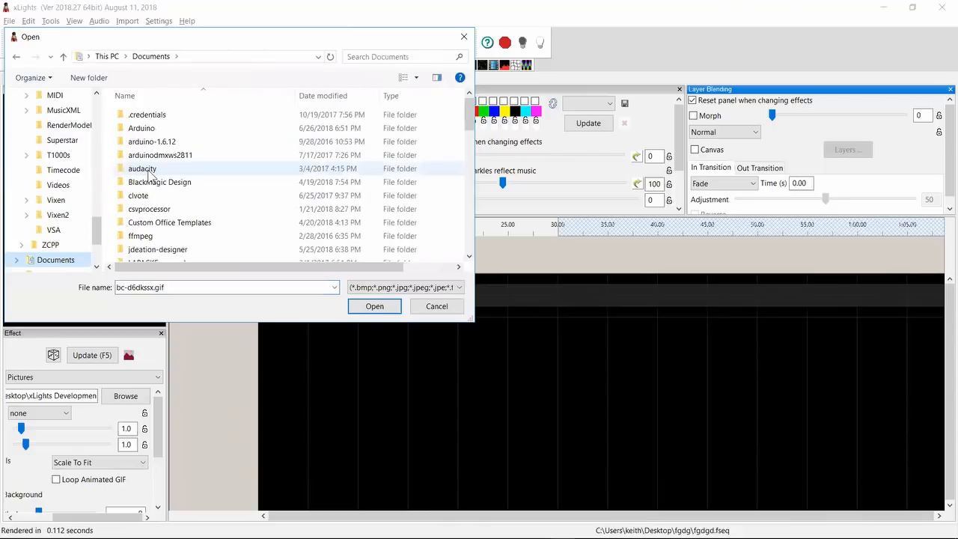
scroll(150, 176, "down", 10)
key("Down")
key("Down")
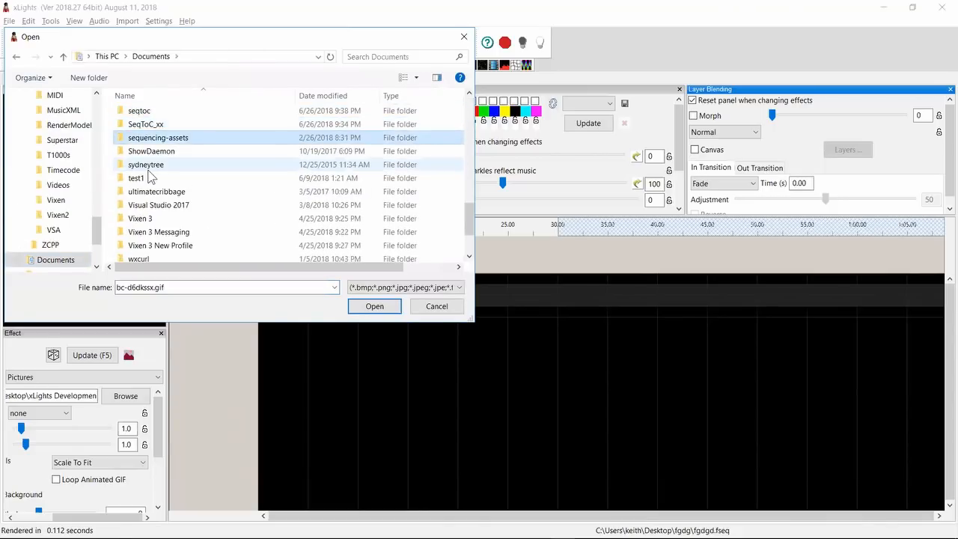
key("Return")
key("Down")
key("Return")
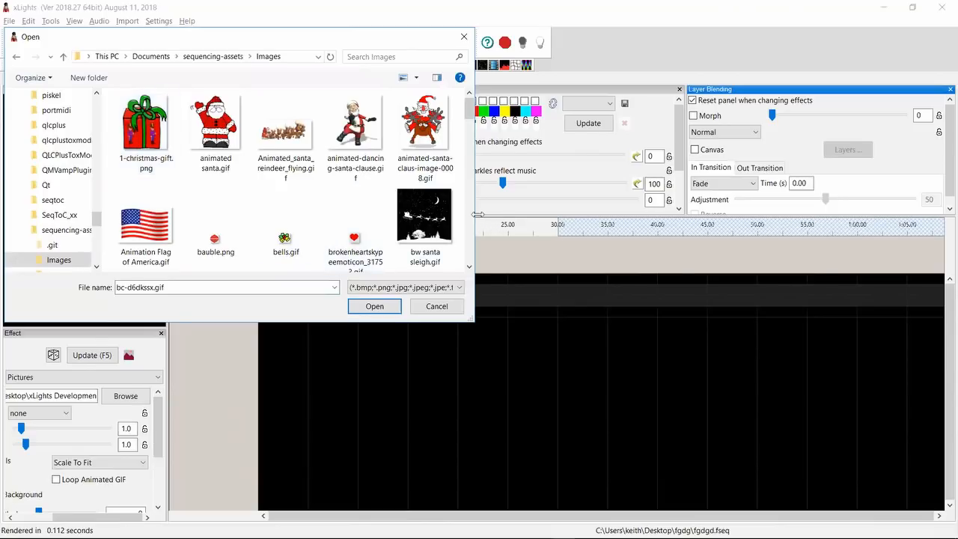
Load santaGR008.gif as the picture of the second Pictures effect.
scroll(472, 214, "down", 3)
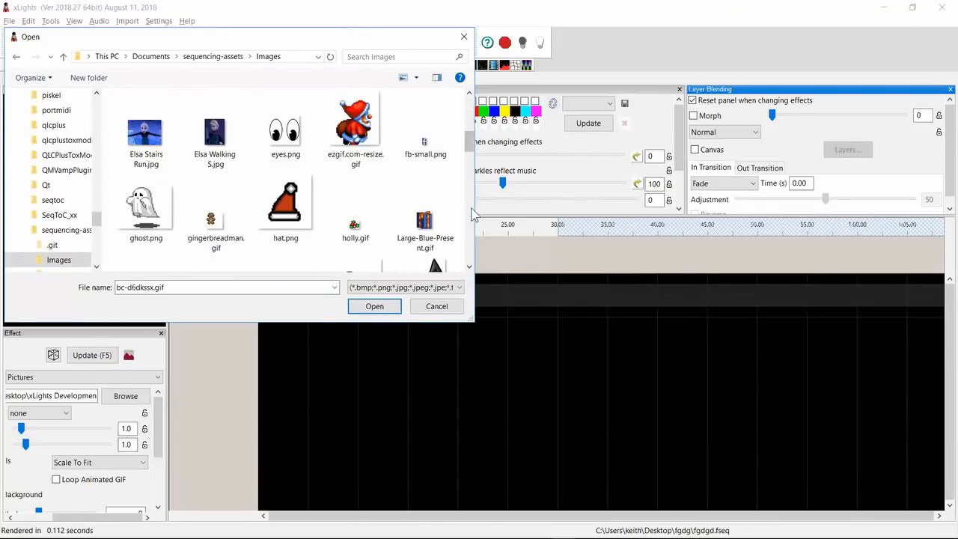
scroll(471, 214, "down", 2)
scroll(471, 214, "down", 2)
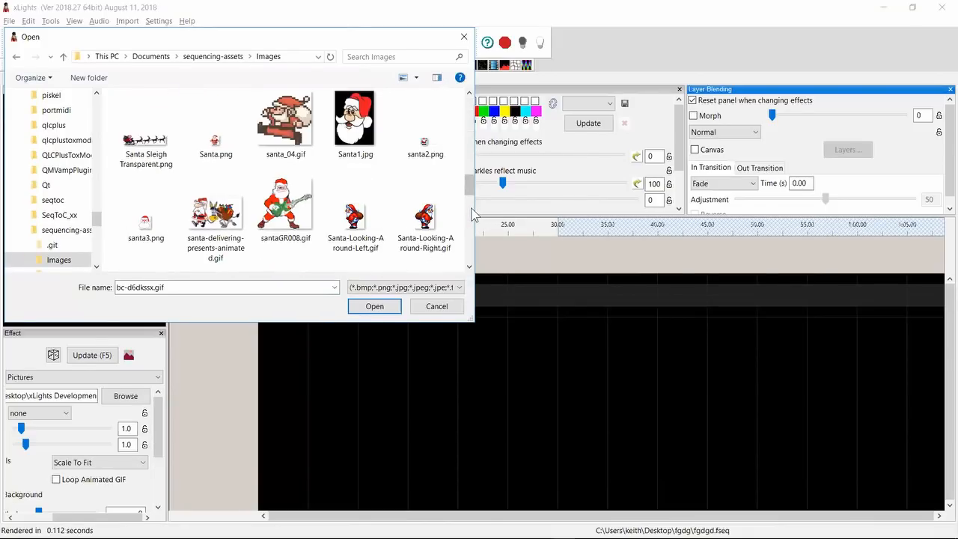
double_click(294, 205)
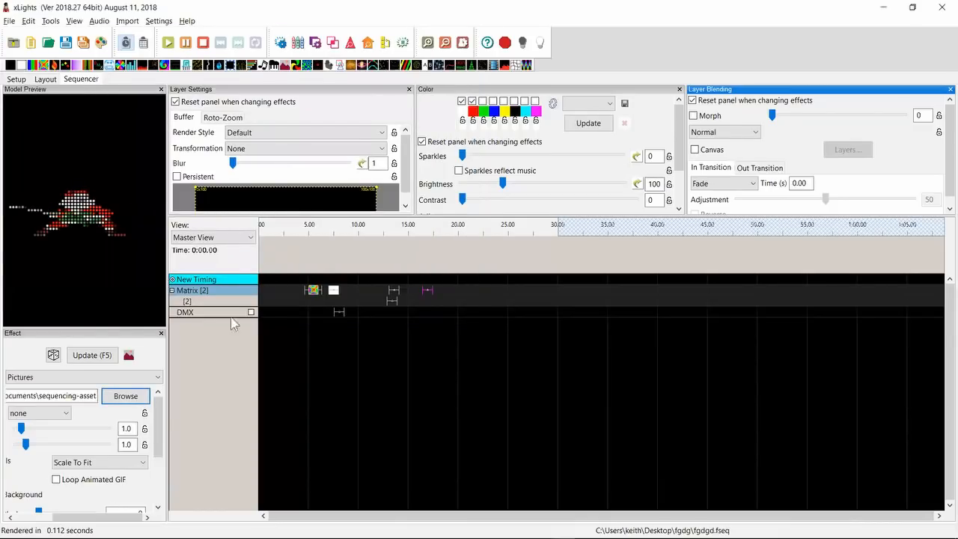
Turn Suppress GIF Background off for the Santa picture to compare the preview, and turn it back on.
mouse_move(158, 442)
left_mouse_down()
mouse_move(157, 482)
mouse_move(157, 443)
left_mouse_up()
left_click_drag(79, 516, 30, 517)
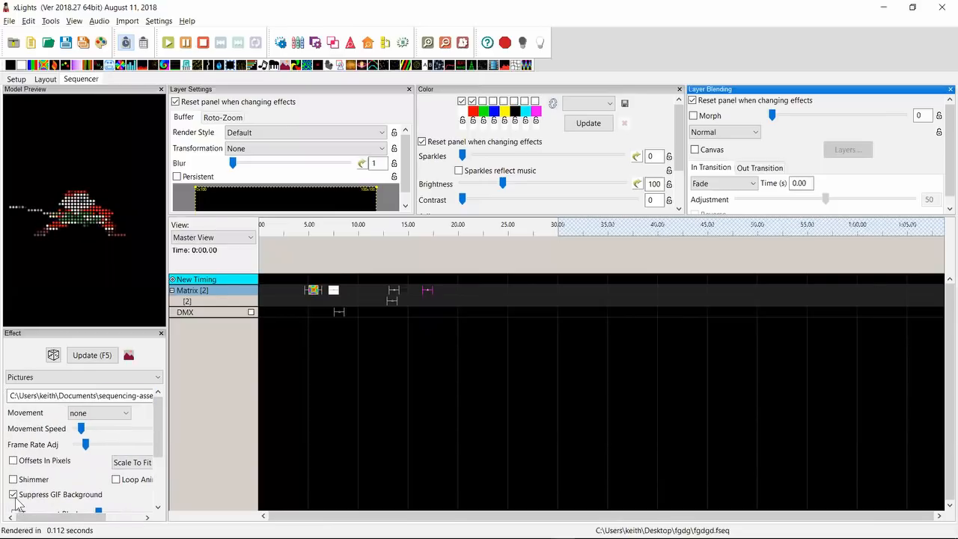
left_click(13, 495)
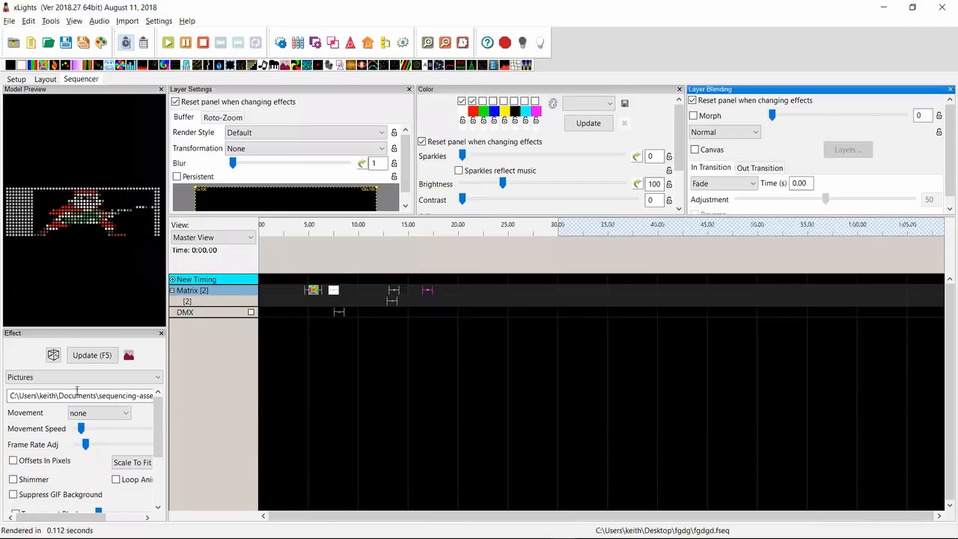
left_click(28, 497)
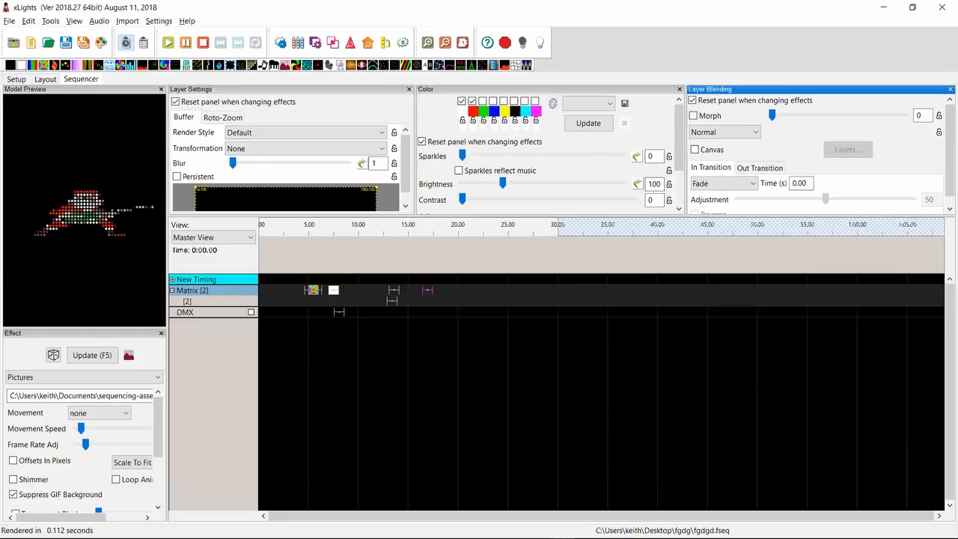
Highlight the 2018.24 note about the ESC key cancelling render all in Notepad++ and return to xLights.
key("alt+Tab")
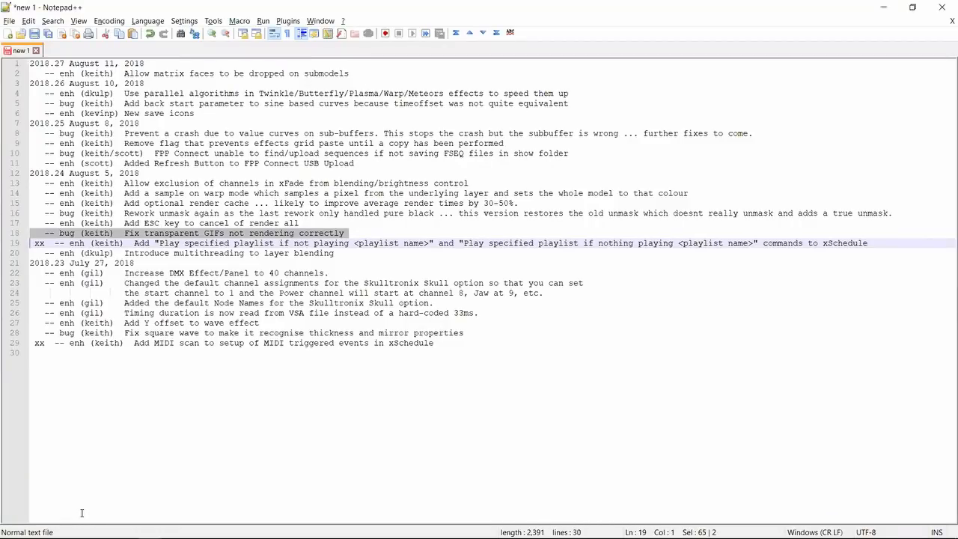
key("Up")
key("Up")
key("shift+Down")
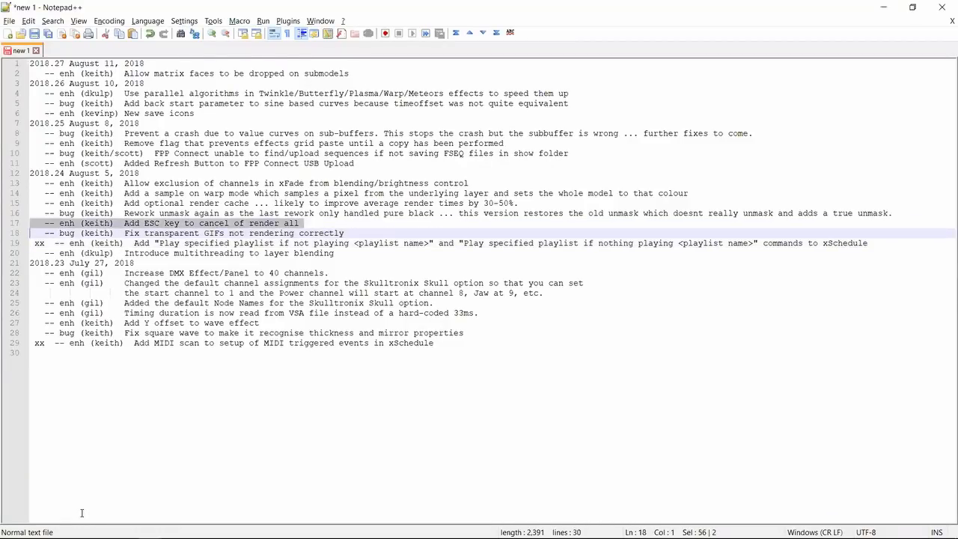
key("alt+Tab")
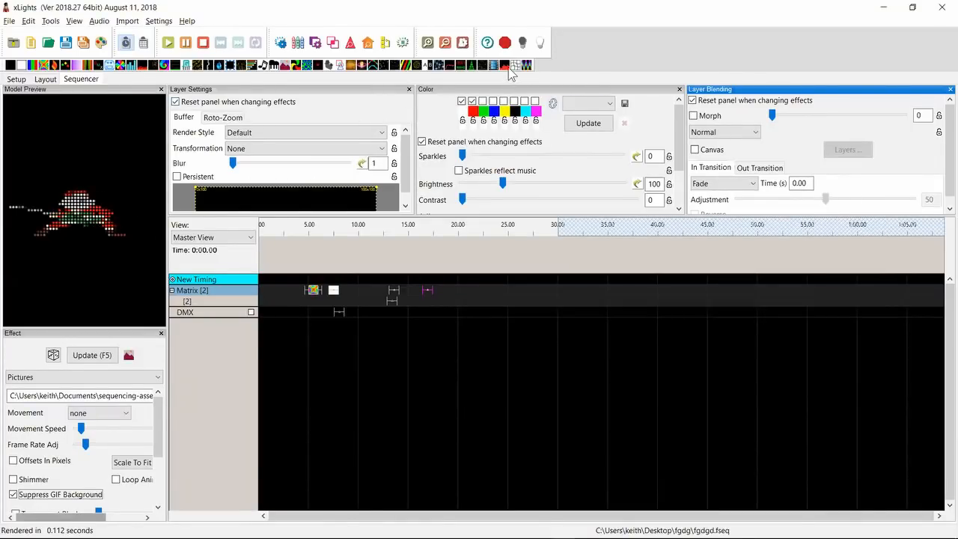
Add a Video effect from 17 to 39.25 seconds on the lower Matrix layer.
left_click_drag(493, 65, 428, 315)
left_click(498, 314)
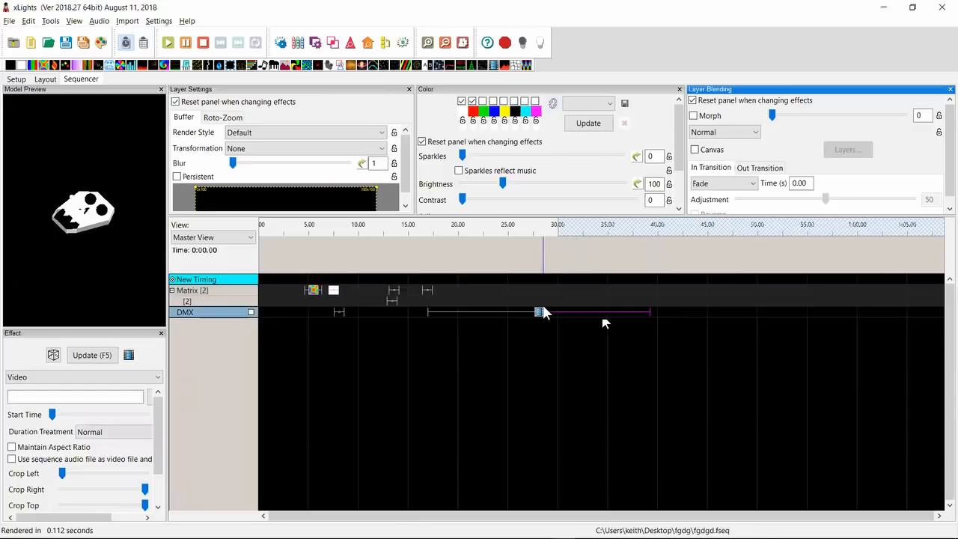
left_click_drag(539, 311, 540, 303)
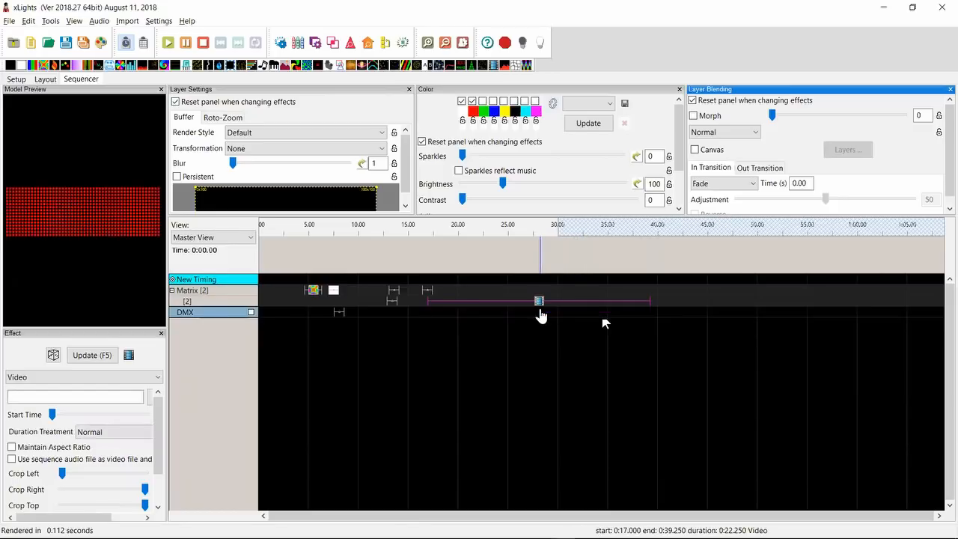
Load a video file from the sequencing-assets folder into the Video effect and render all effects.
left_click(150, 397)
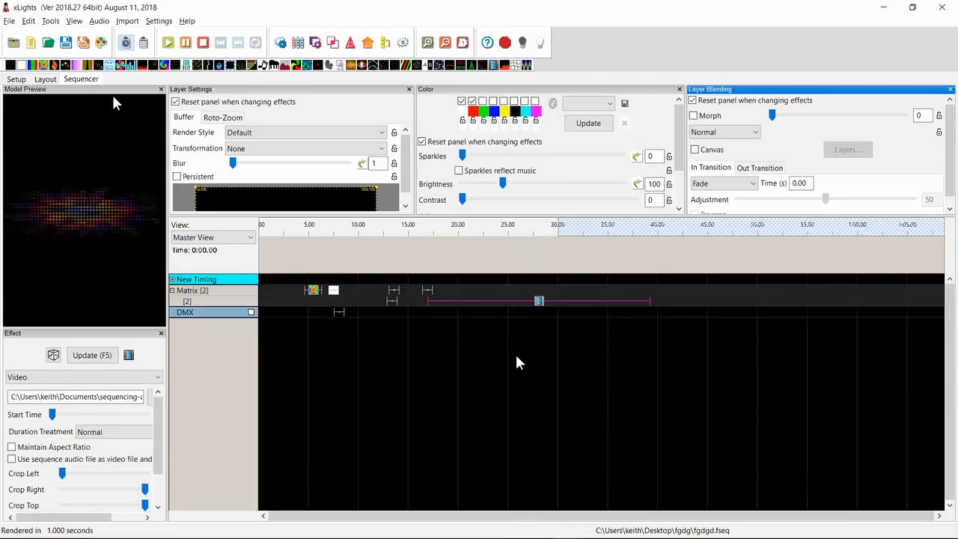
left_click(101, 43)
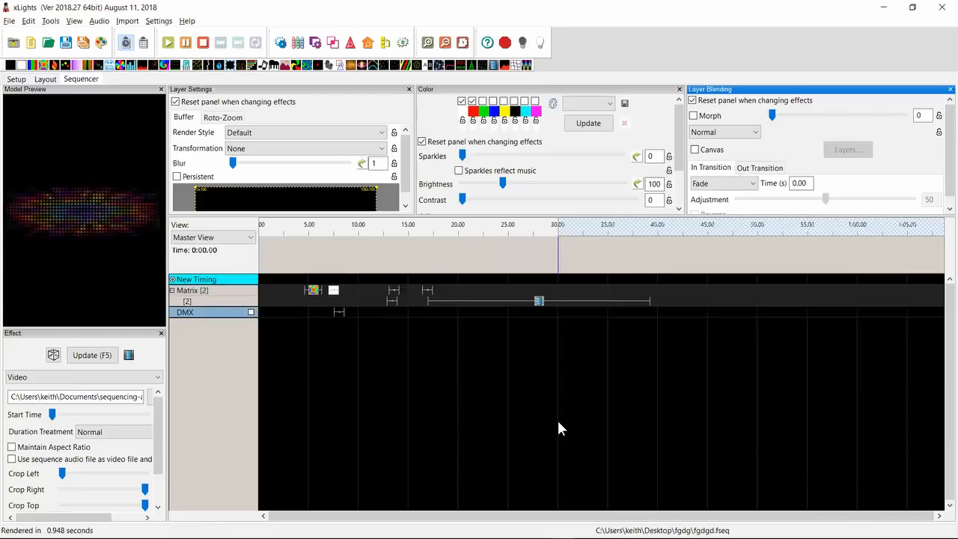
Switch to Notepad++ and review the 2018.24 note about the ESC key cancelling render all.
key("alt+Tab")
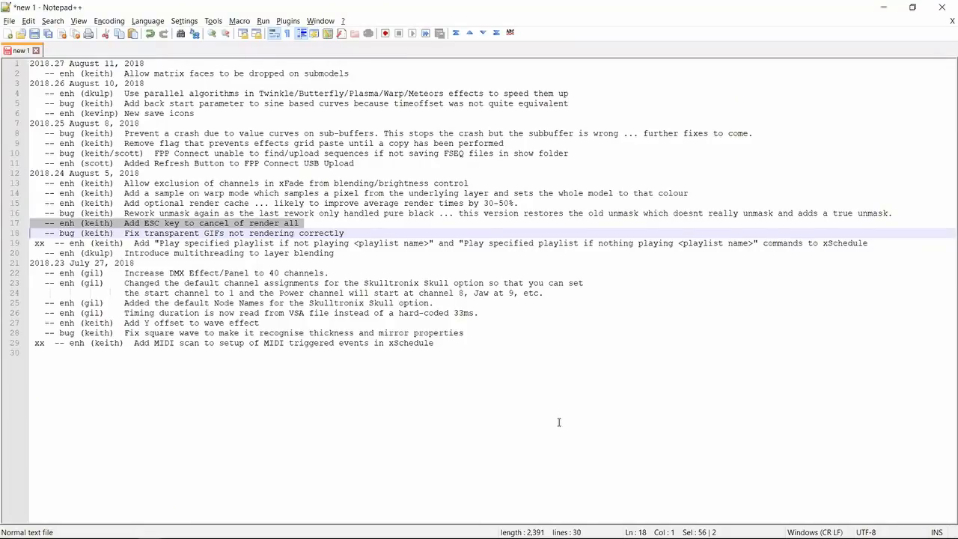
key("ctrl+shift+Down")
key("ctrl+shift+Up")
key("ctrl+shift+Down")
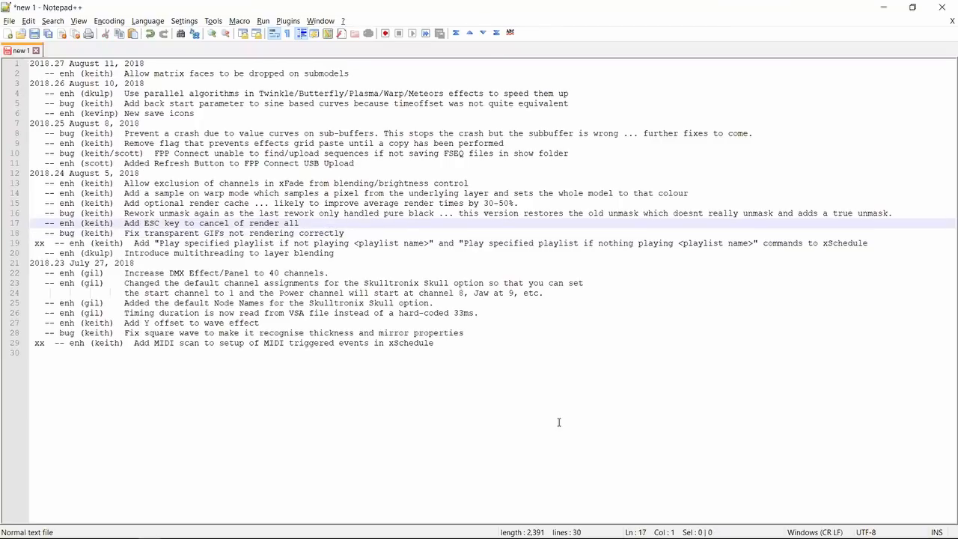
key("ctrl+shift+Up")
key("ctrl+shift+Down")
key("ctrl+shift+Up")
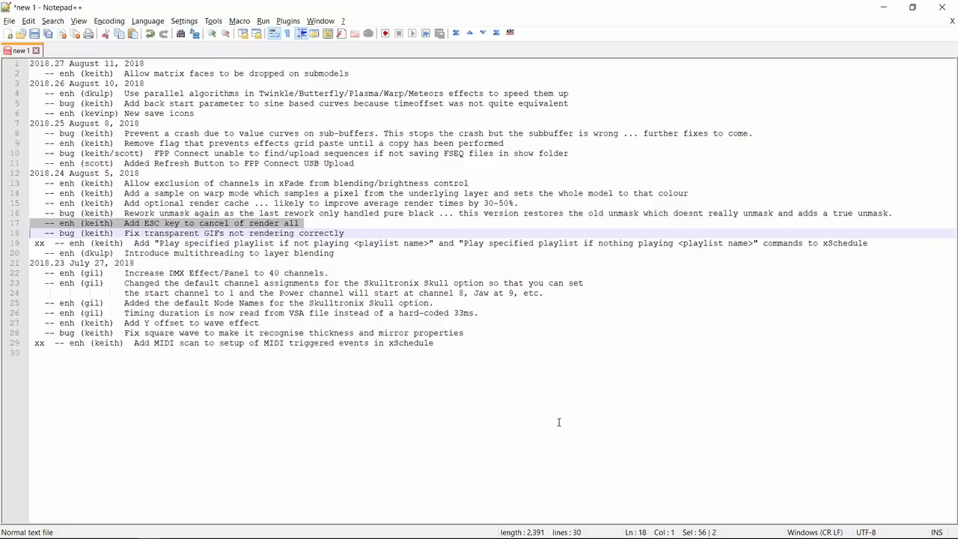
key("ctrl+shift+Down")
key("ctrl+shift+Up")
key("ctrl+shift+Down")
key("ctrl+shift+Up")
key("ctrl+shift+Down")
key("ctrl+shift+Up")
key("ctrl+shift+Down")
key("ctrl+shift+Up")
key("ctrl+shift+Down")
key("ctrl+shift+Up")
Highlight the 2018.24 note about the unmask rework in Notepad++ and return to xLights.
key("Up")
key("Up")
key("shift+Down")
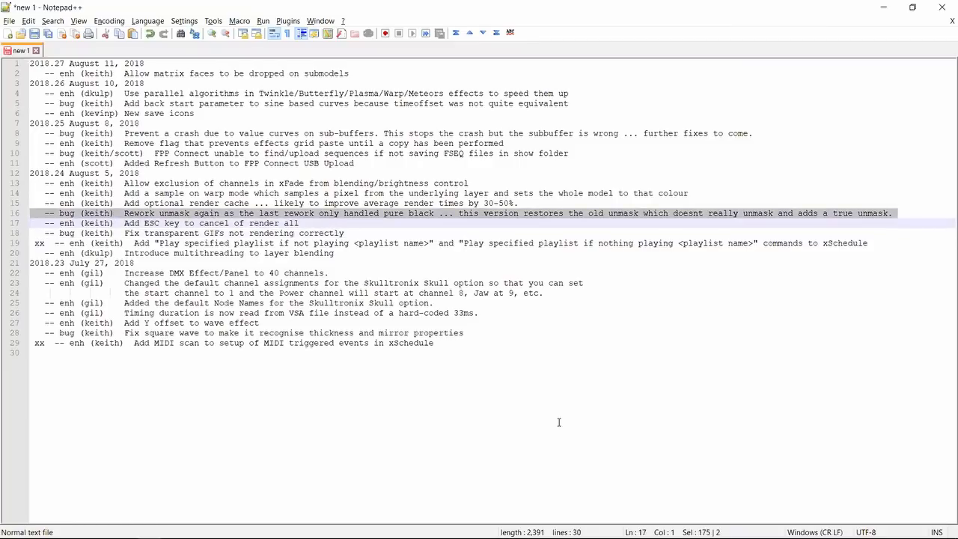
key("ctrl+shift+Down")
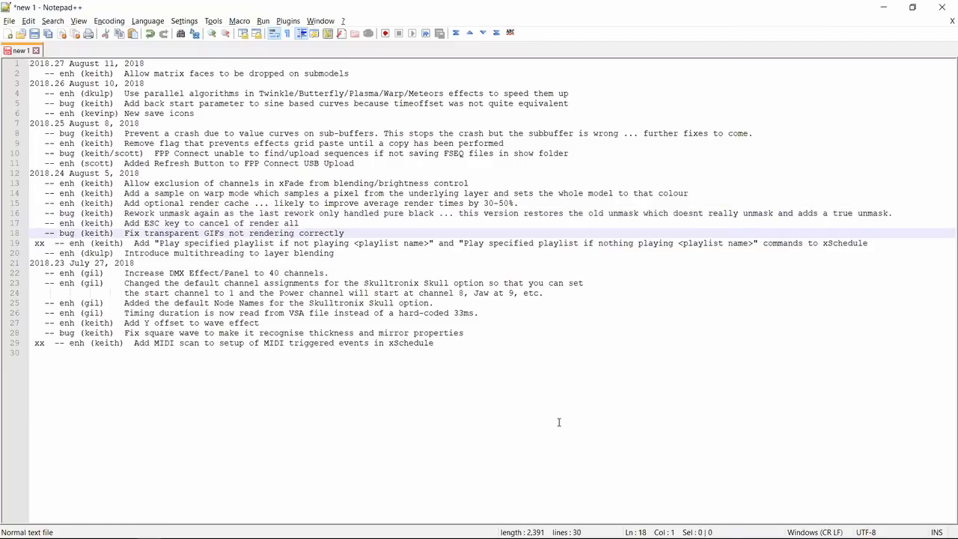
key("ctrl+shift+Up")
key("Up")
key("alt+Tab")
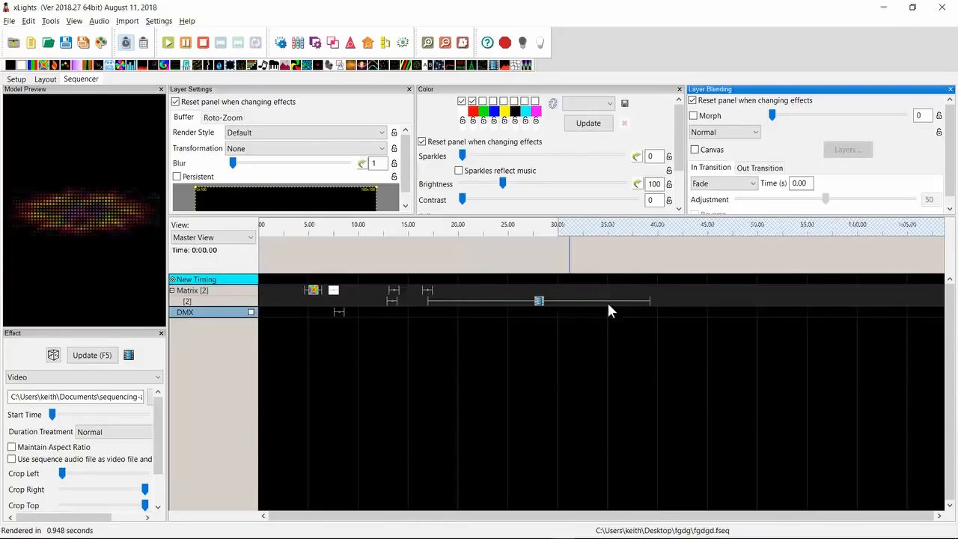
Shorten the Video effect to end at about 21 seconds and add an On effect from 22.3 to 29 seconds on the same layer.
left_click_drag(648, 301, 466, 303)
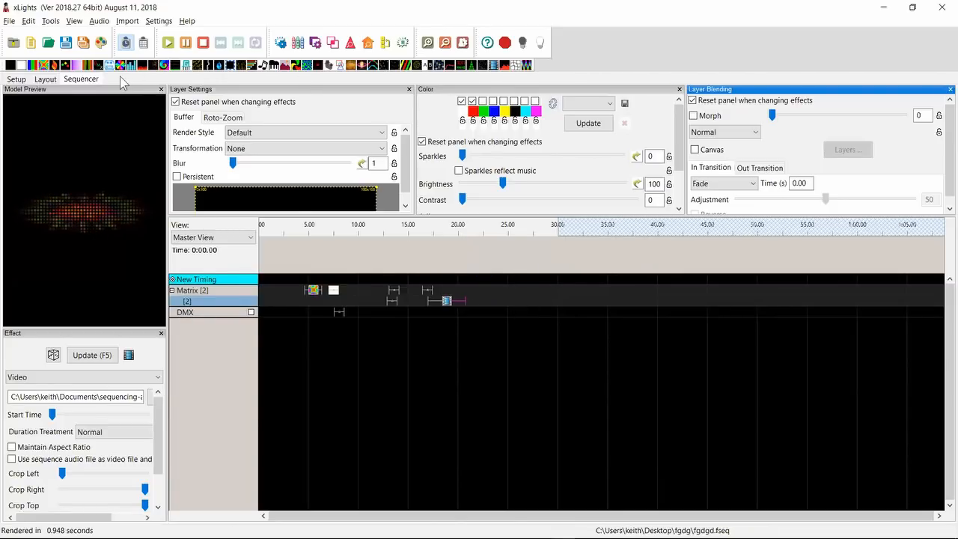
left_click_drag(21, 65, 547, 302)
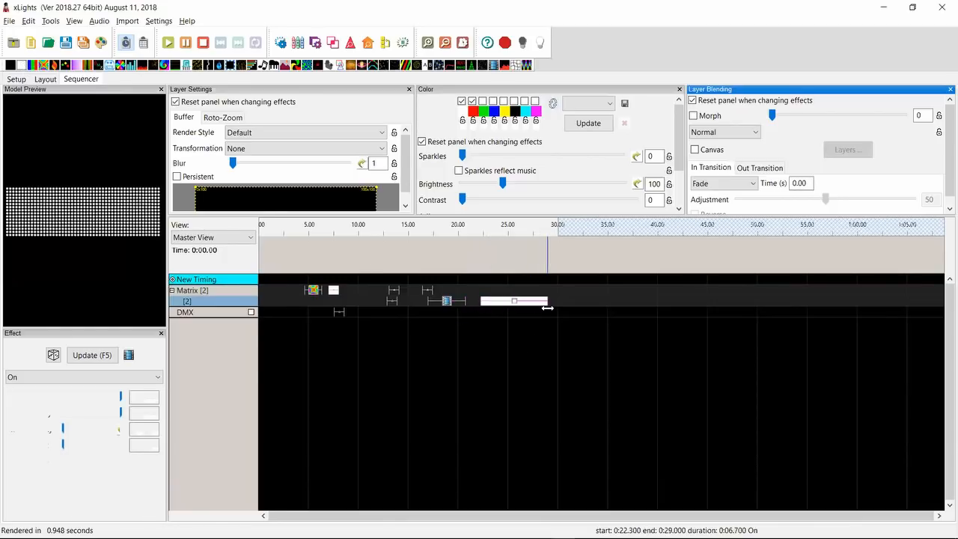
Turn the On effect's first colour into a gradient colour curve with black stops at the start and between the middle and the end.
left_click(465, 111)
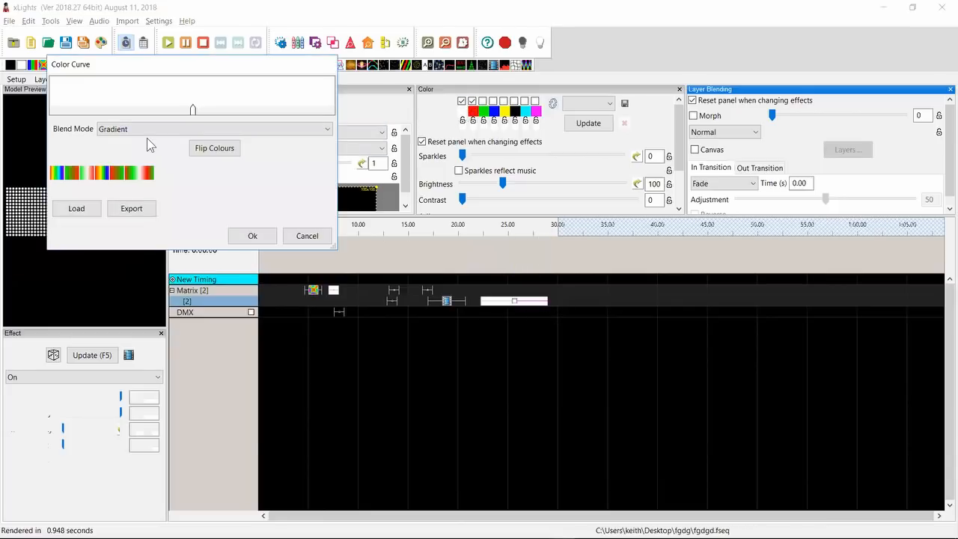
left_click(56, 107)
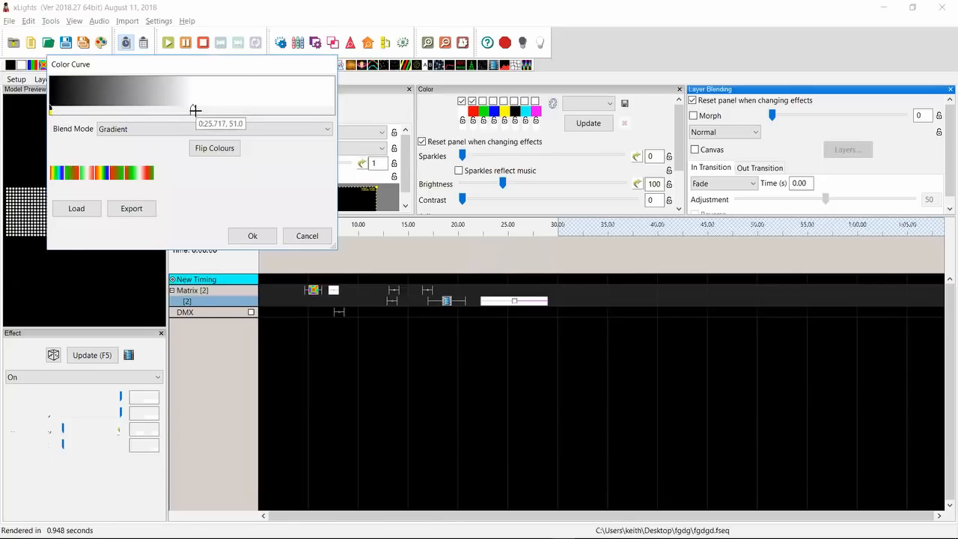
left_click(256, 110)
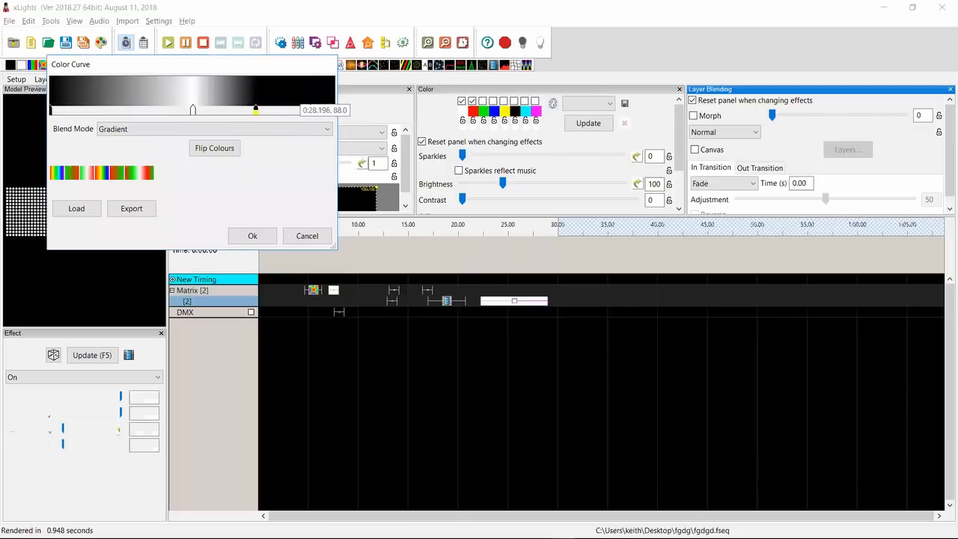
Add a red stop at the end of the colour curve, delete the extra black stop near it and apply the curve.
left_click(323, 103)
left_click_drag(325, 108, 335, 109)
double_click(333, 108)
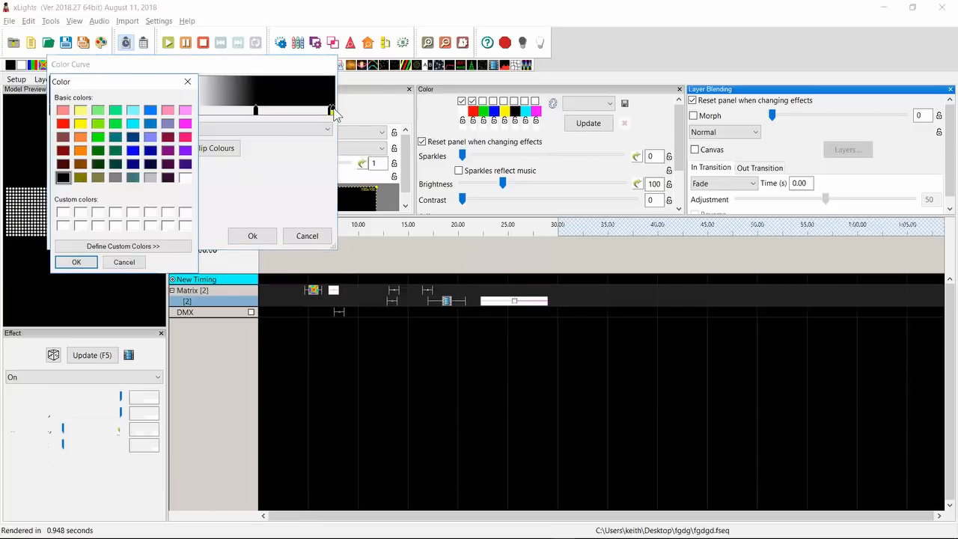
left_click(63, 123)
left_click(75, 262)
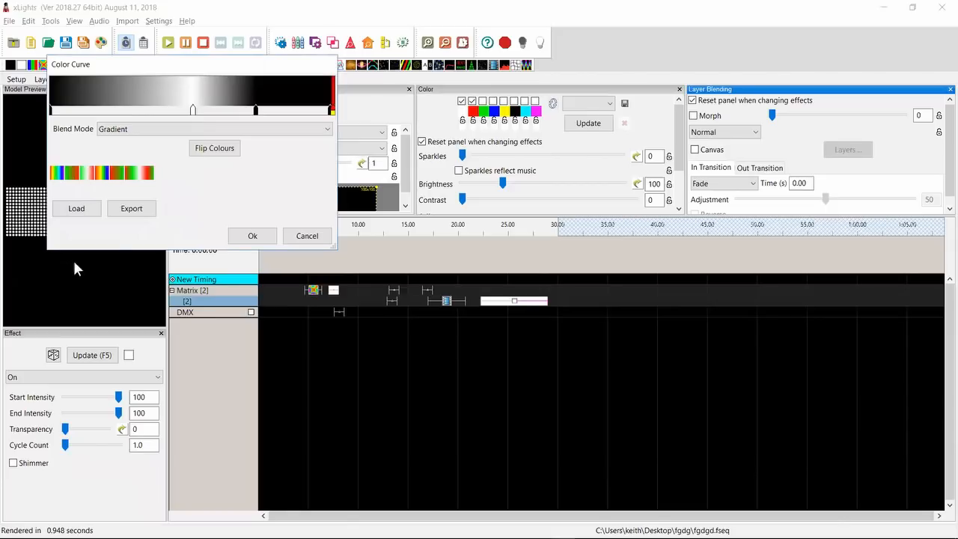
left_click_drag(329, 110, 291, 111)
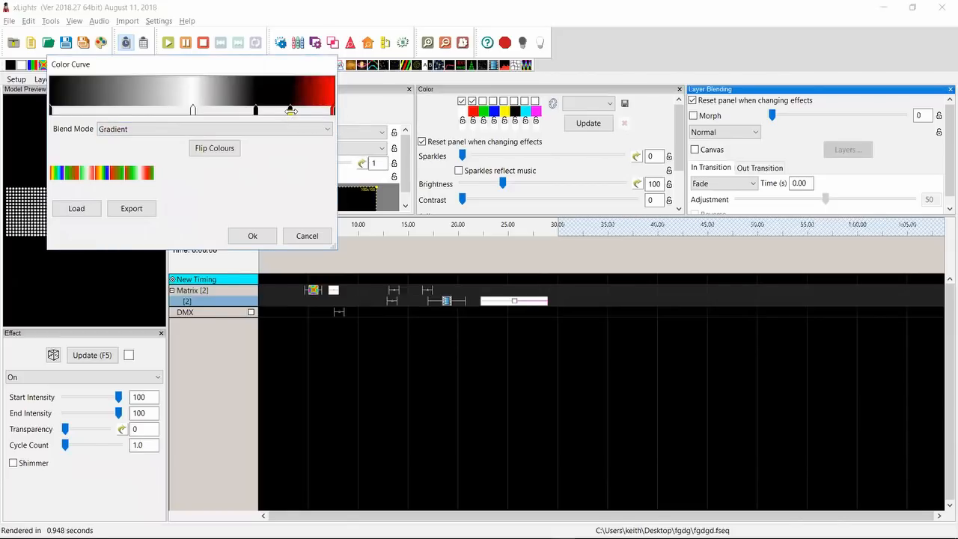
key("Delete")
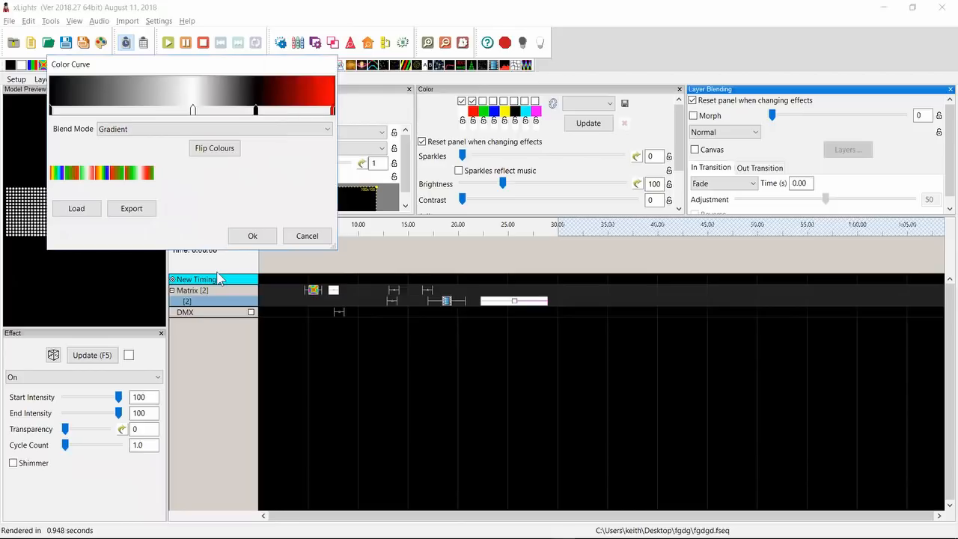
left_click(252, 236)
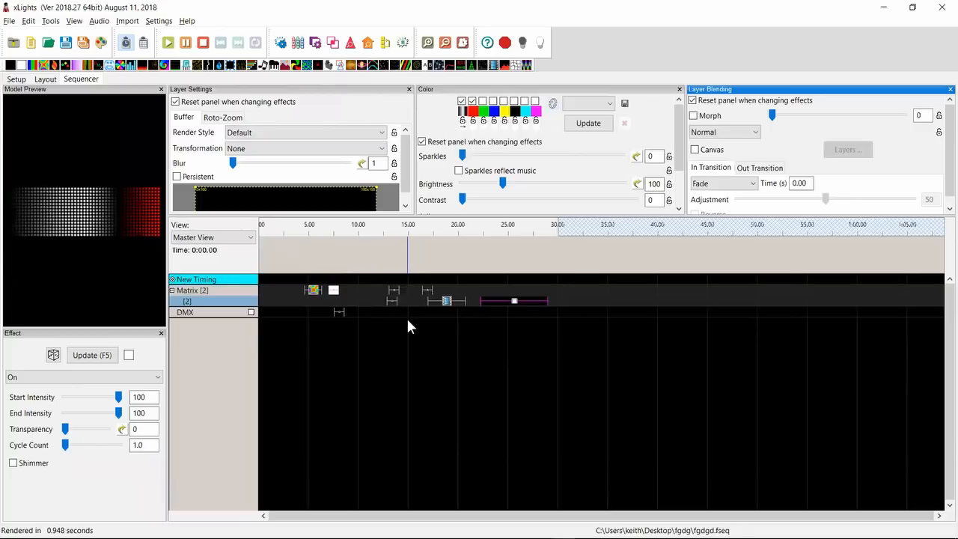
Add a Pinwheel effect over the On effect on the upper Matrix layer and set its layer blending to 1 is Unmask.
left_click_drag(297, 68, 493, 289)
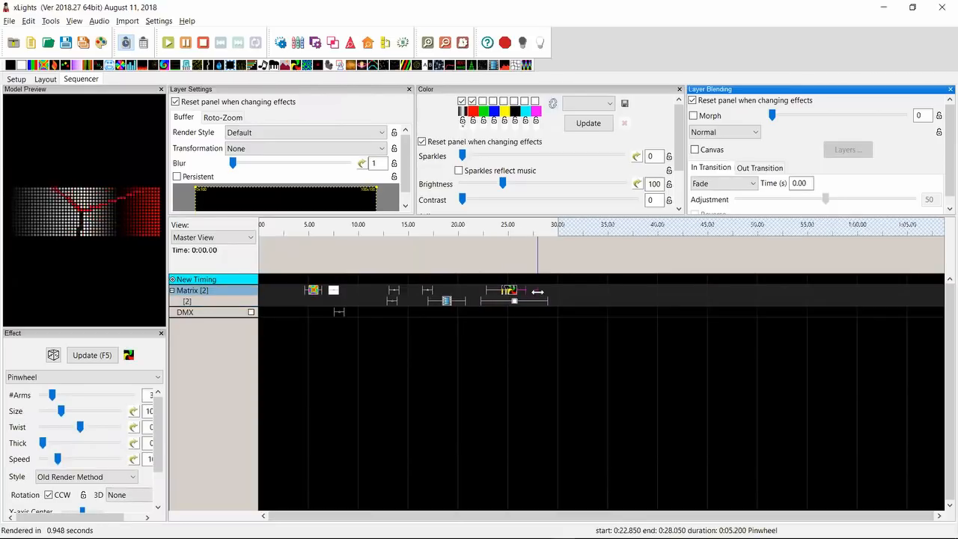
left_click(723, 132)
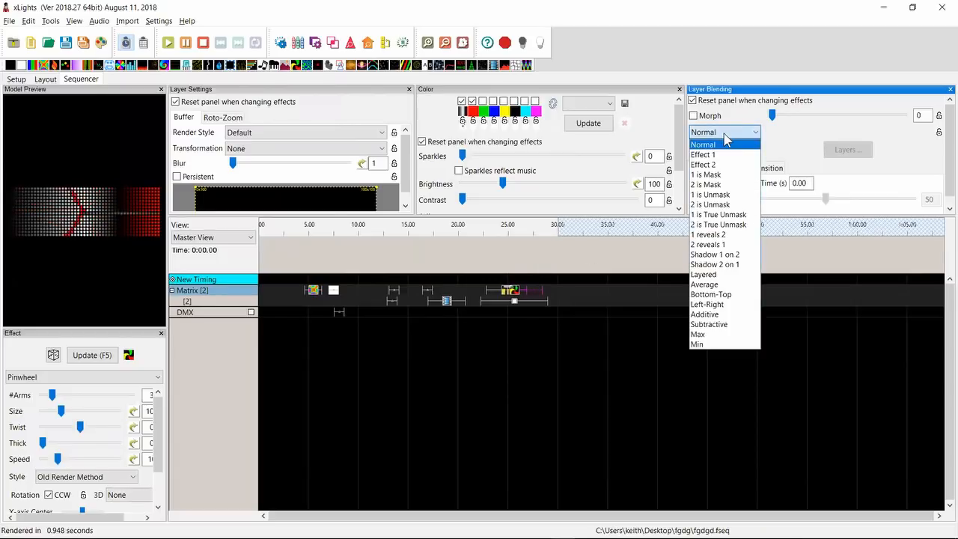
left_click(713, 196)
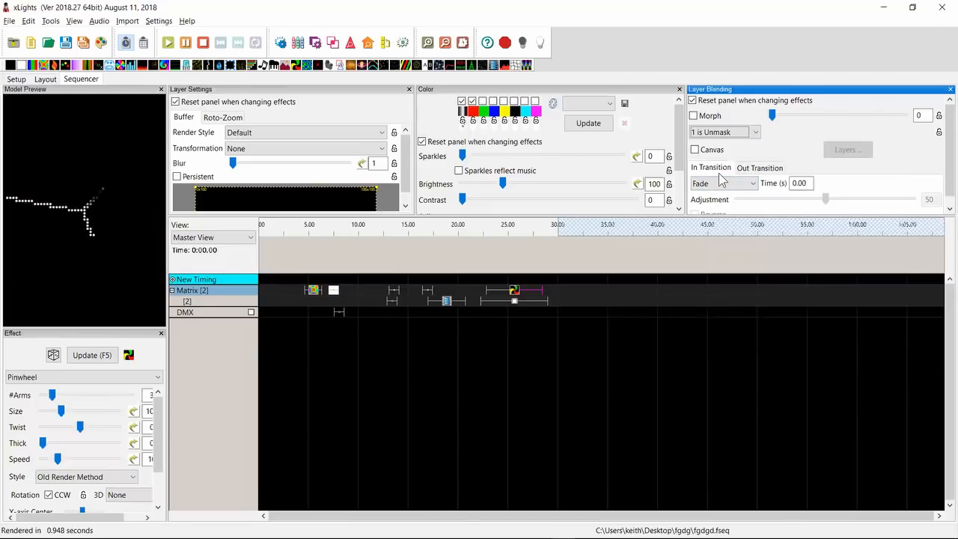
Raise the Pinwheel's Thick setting to about three quarters of its range and turn off its first palette colour, leaving only red.
left_click_drag(43, 443, 97, 445)
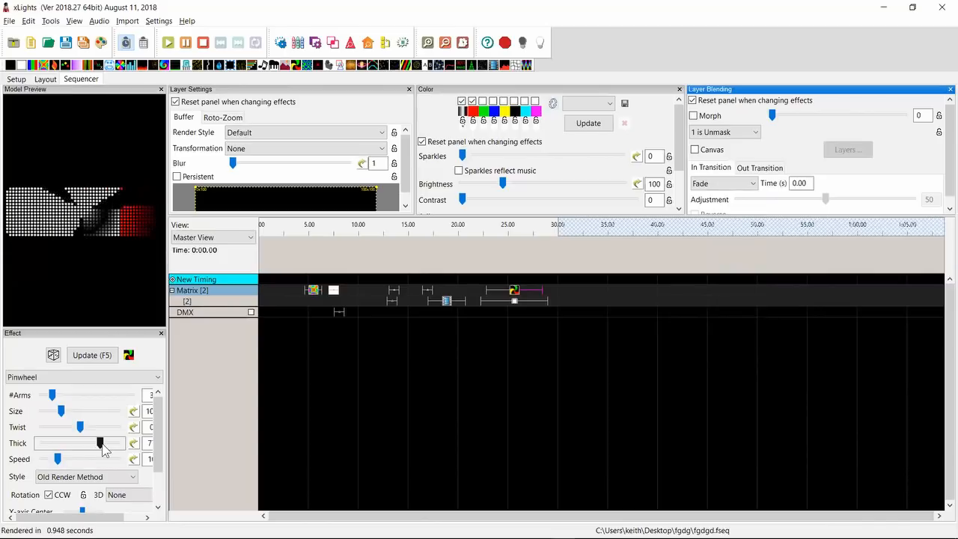
left_click(461, 103)
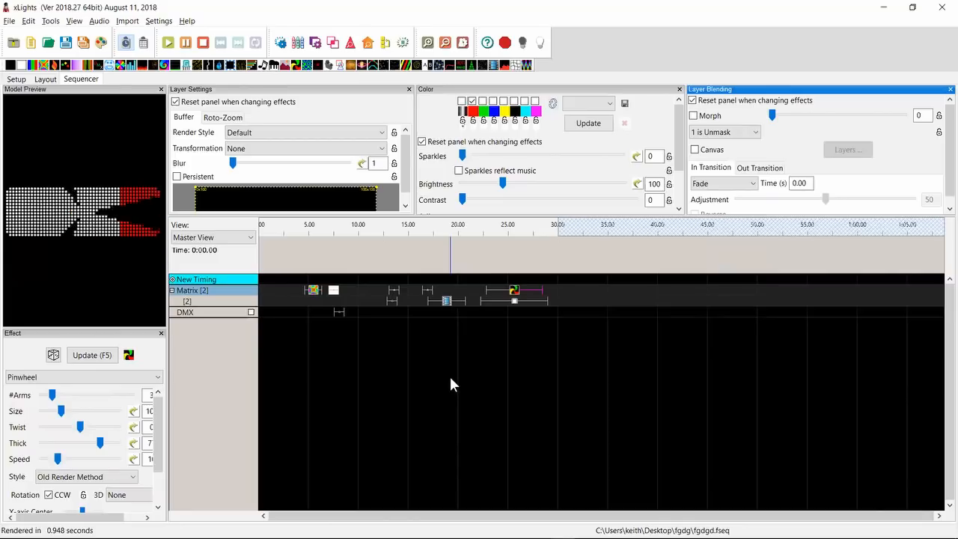
key("alt+Tab")
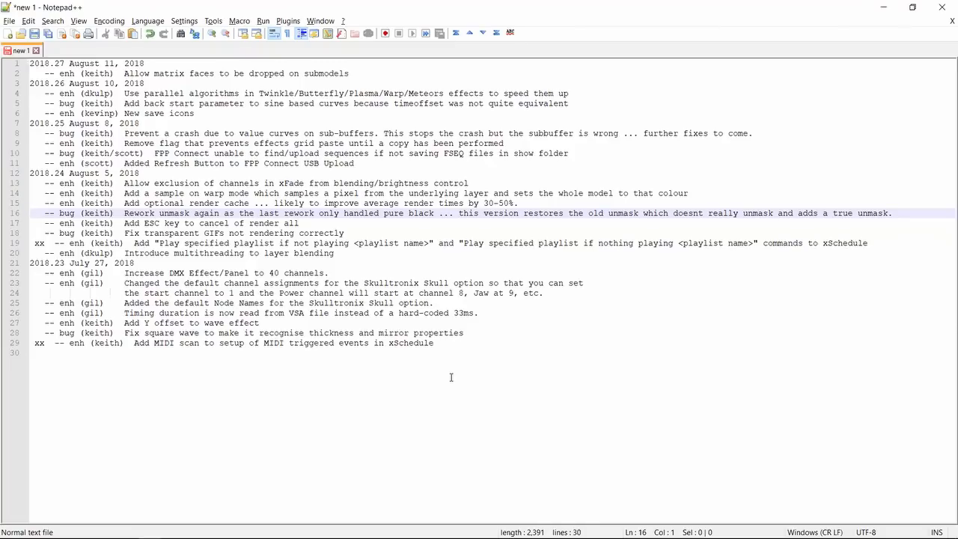
key("alt+Tab")
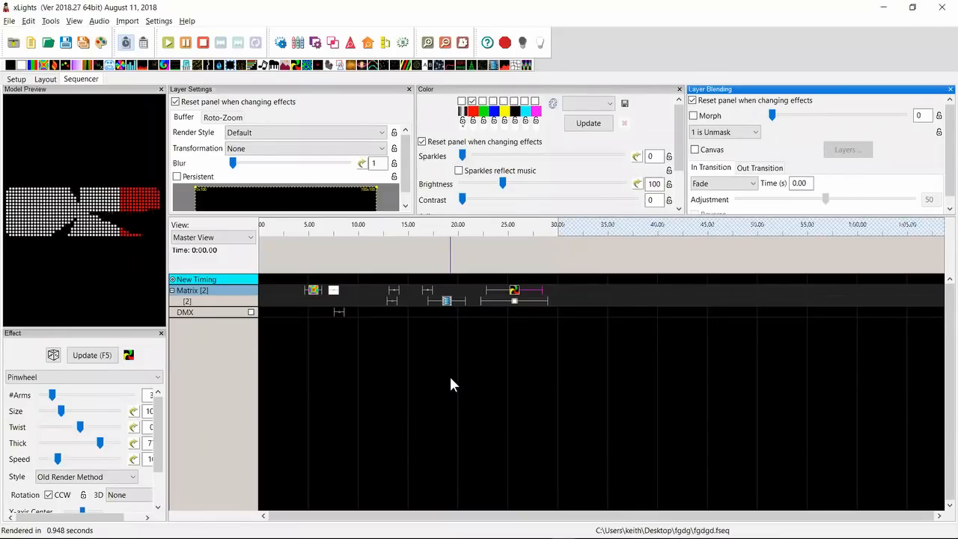
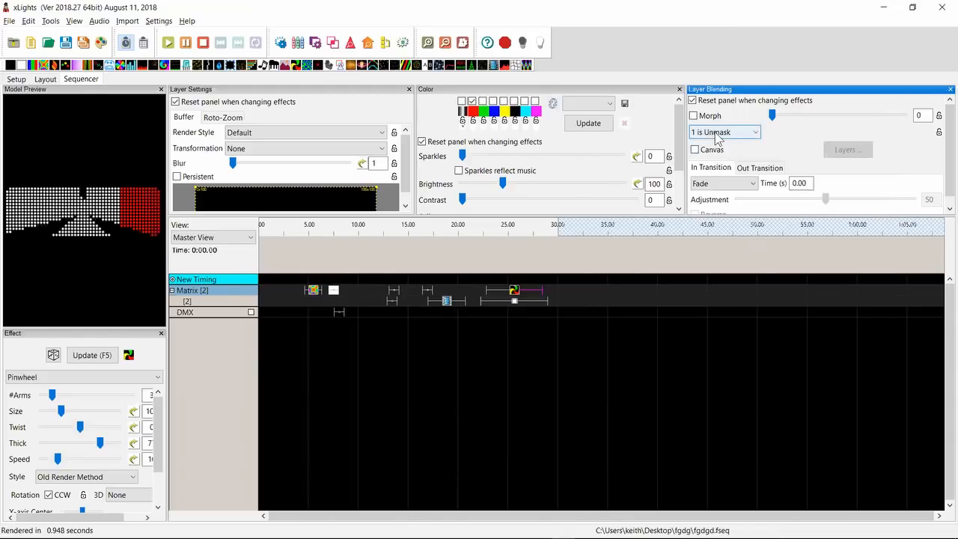
Change the Pinwheel effect's layer blending to 1 is True Unmask.
mouse_move(716, 134)
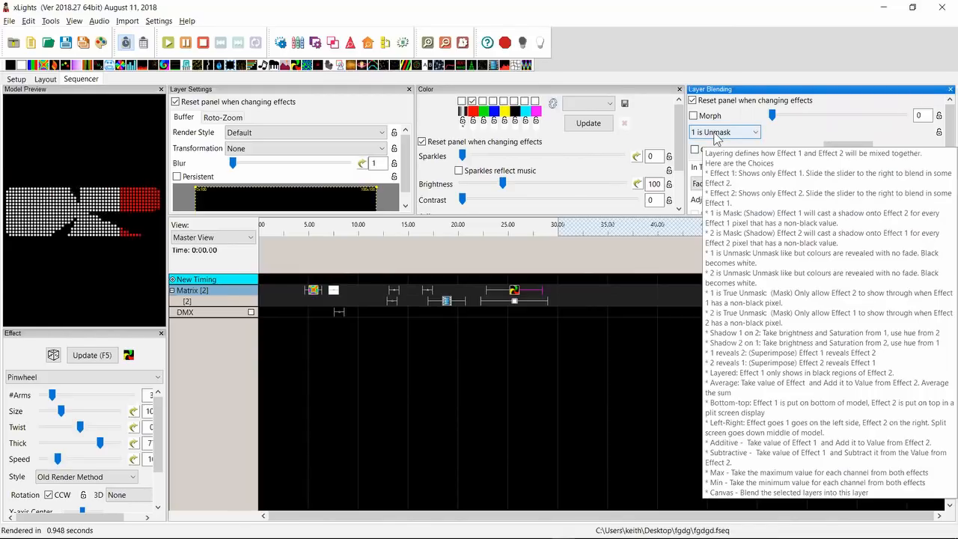
left_click(716, 133)
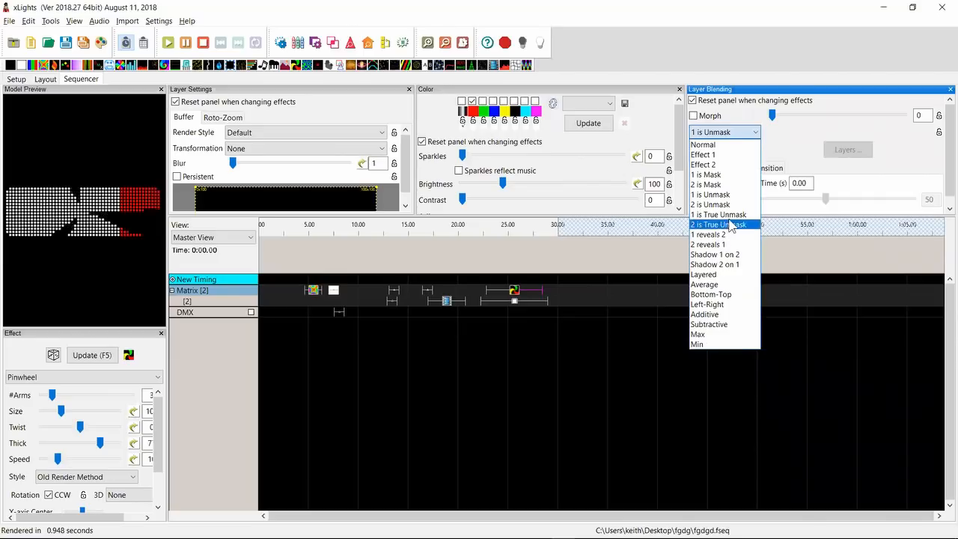
left_click(726, 214)
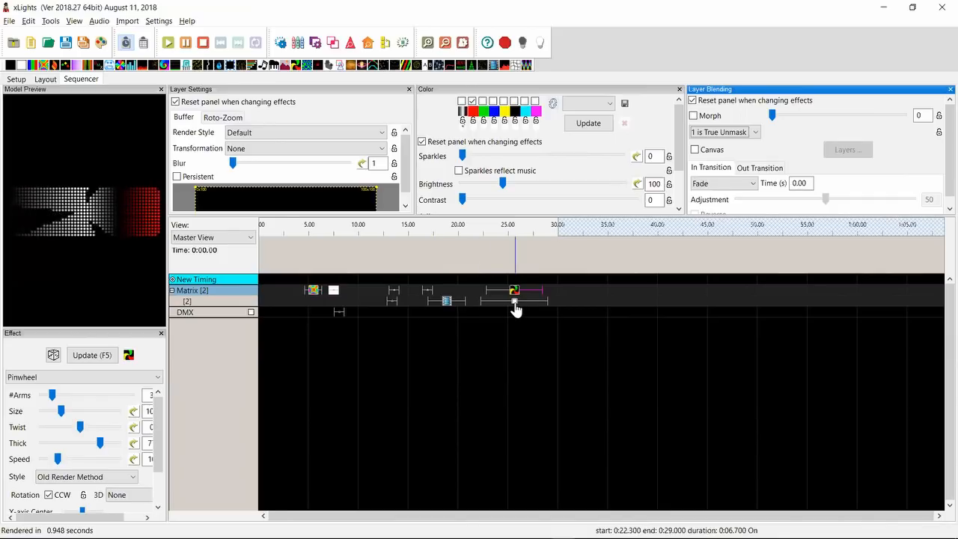
Place the On effect from 20.75 to 24.85 seconds and make white the Pinwheel's only active palette colour.
left_click_drag(514, 301, 496, 302)
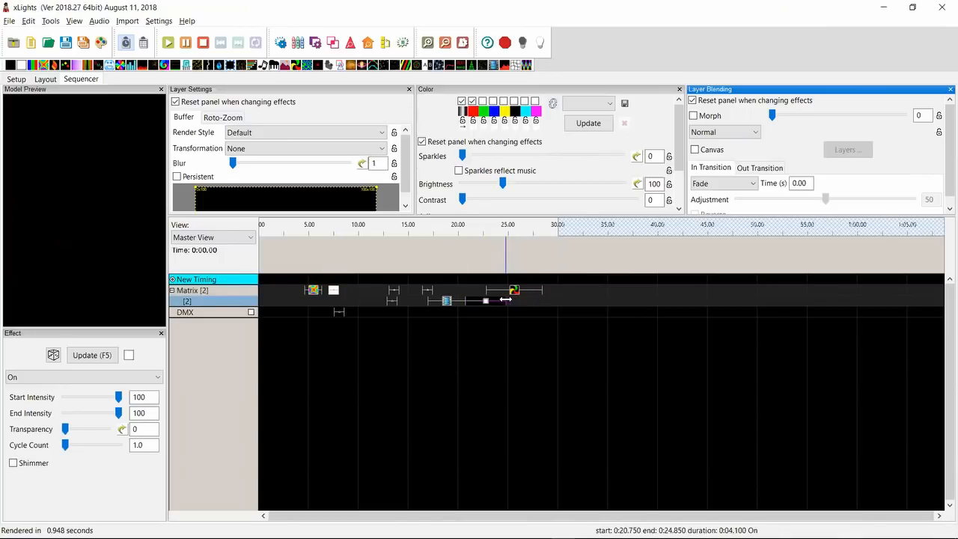
left_click(515, 297)
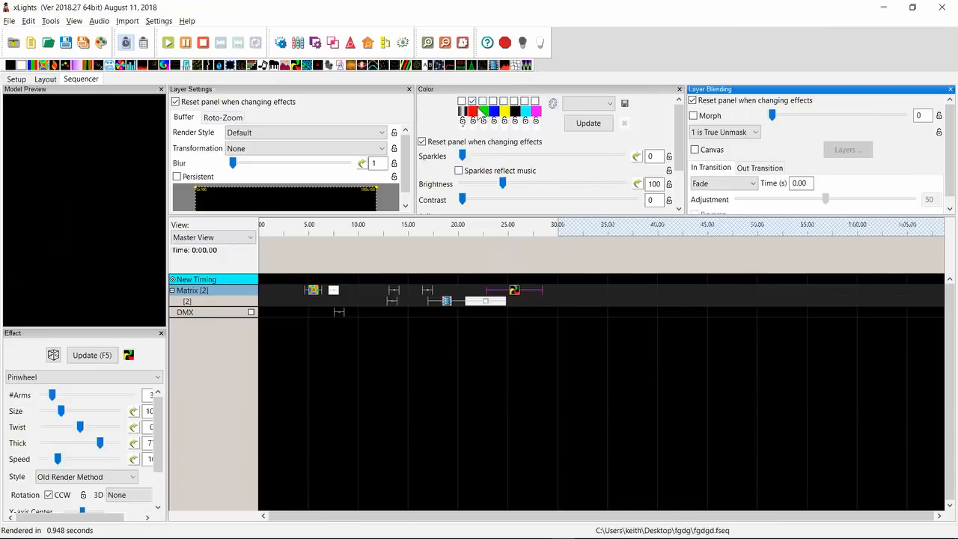
left_click(463, 113)
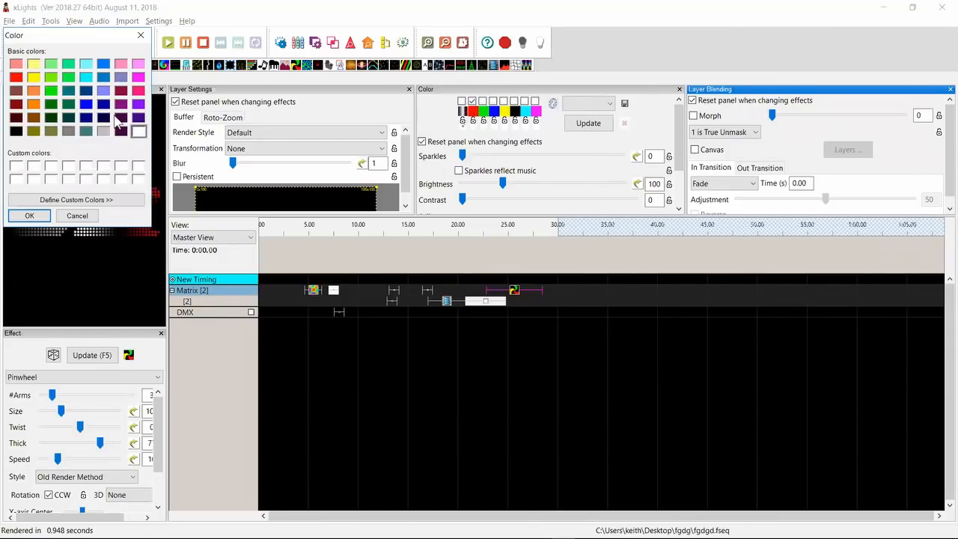
left_click(29, 215)
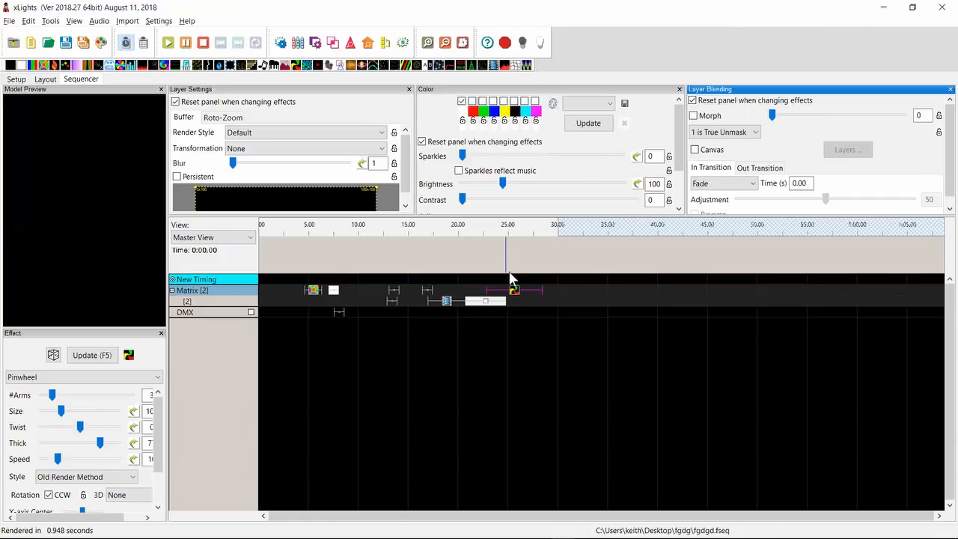
Shorten the Pinwheel effect to end at 24.75 seconds and place a copy from 26.9 to 28.8 seconds on the same layer.
left_click_drag(539, 287, 506, 287)
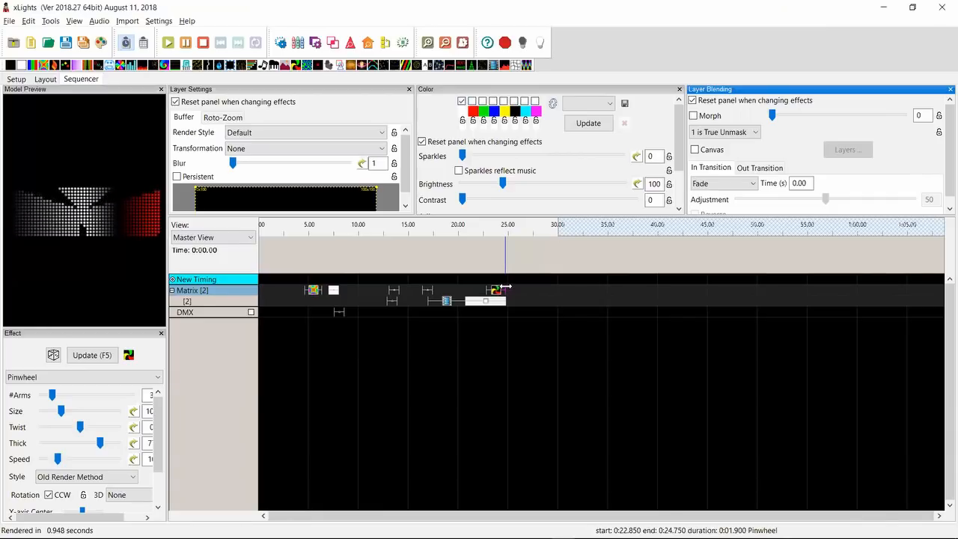
left_click(528, 291)
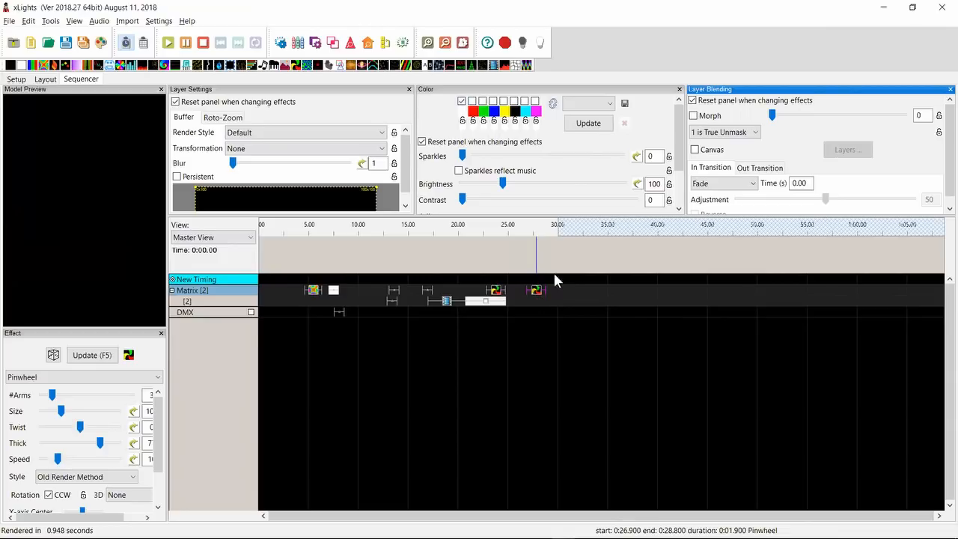
Set the copied Pinwheel's layer blending to Normal and its 3D option to 3D.
left_click(703, 132)
left_click(698, 143)
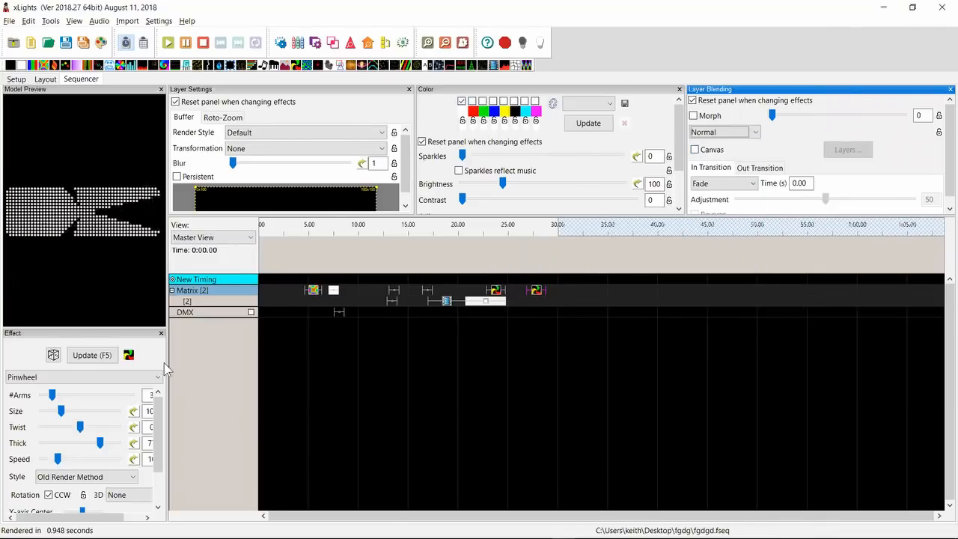
left_click(110, 499)
left_click(129, 469)
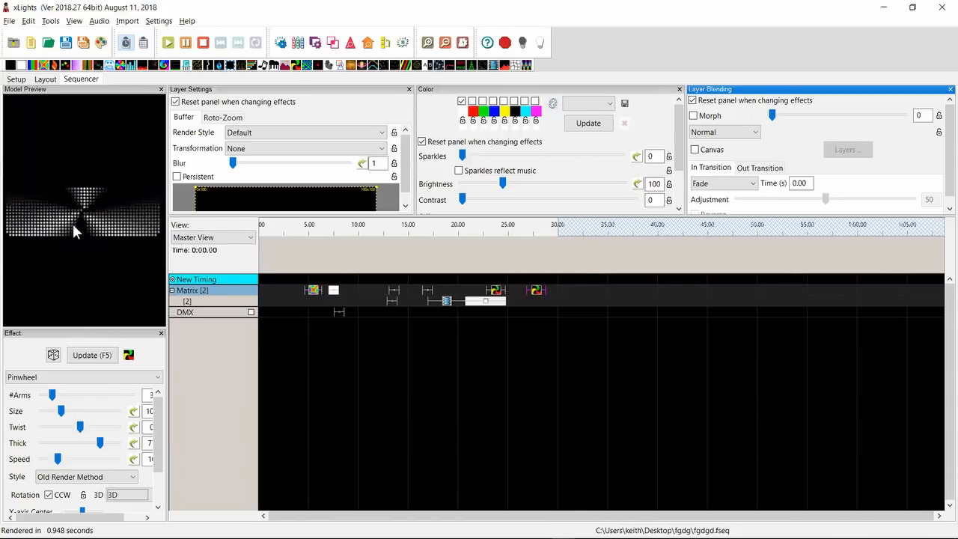
Set the 3D option of the Pinwheel above the On effect to 3D and its layer blending to Min.
left_click(485, 301)
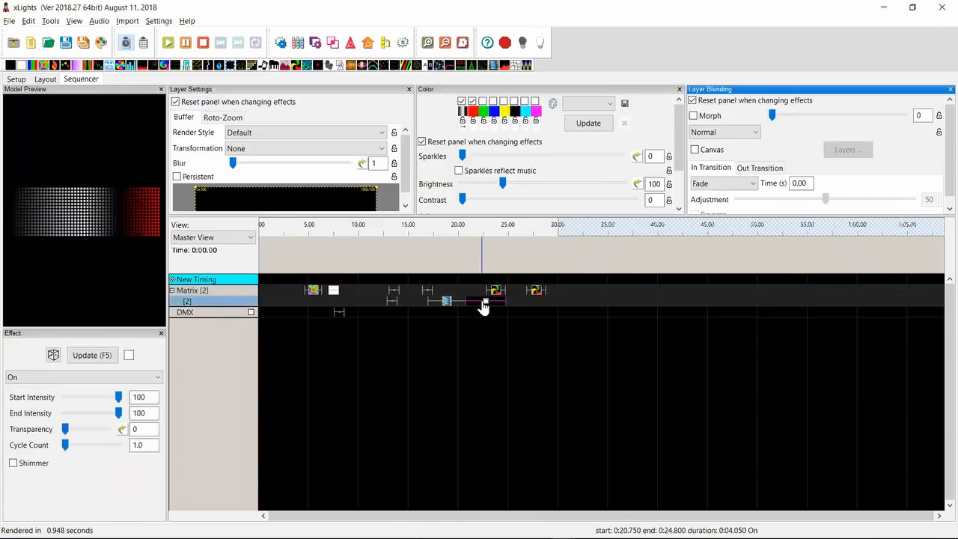
left_click(495, 290)
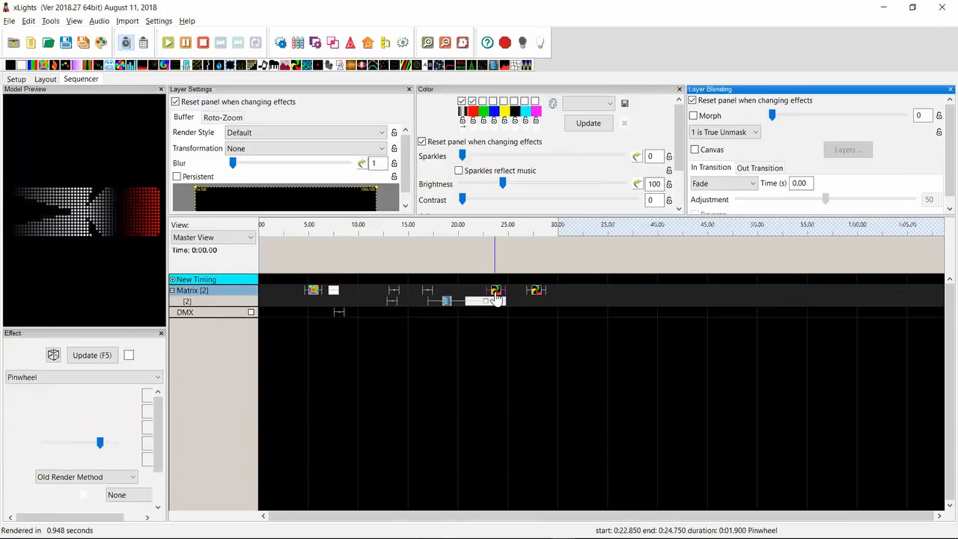
left_click(128, 494)
left_click(112, 463)
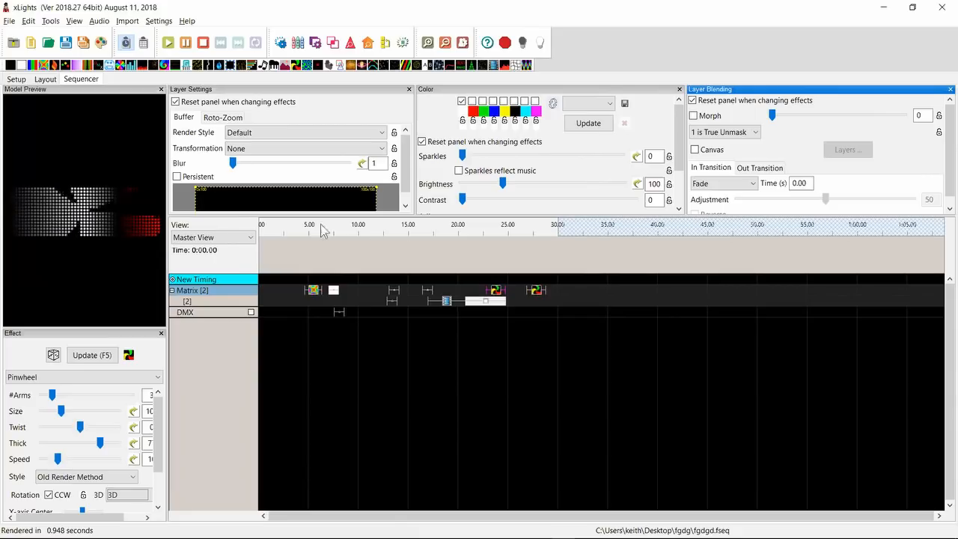
left_click(726, 131)
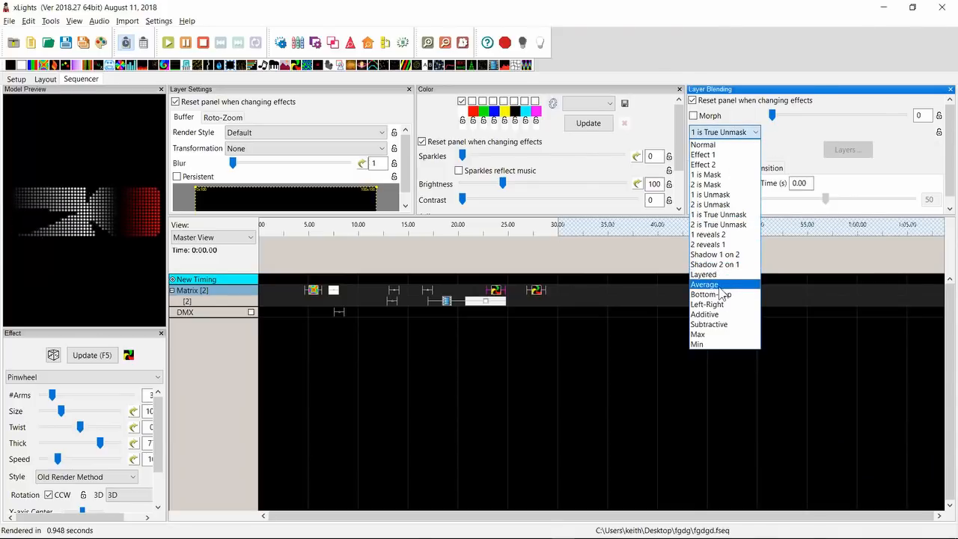
left_click(703, 343)
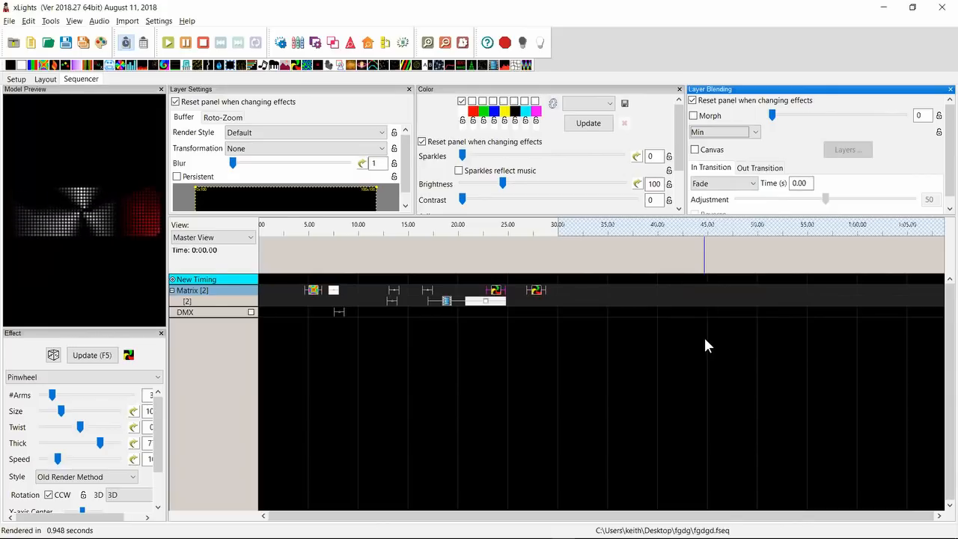
Switch to the release notes in Notepad++ and highlight the 2018.24 entry about the reworked unmask.
key("alt+Tab")
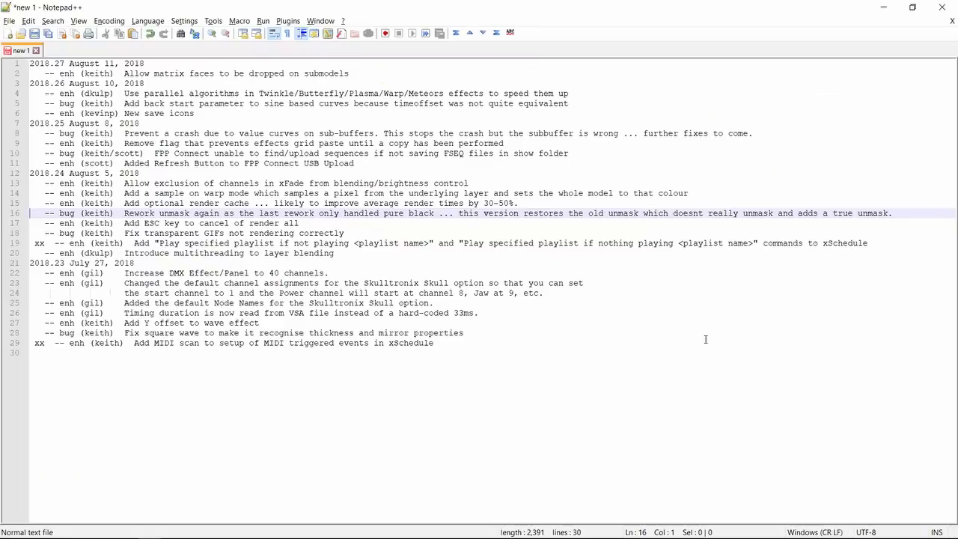
key("shift+Down")
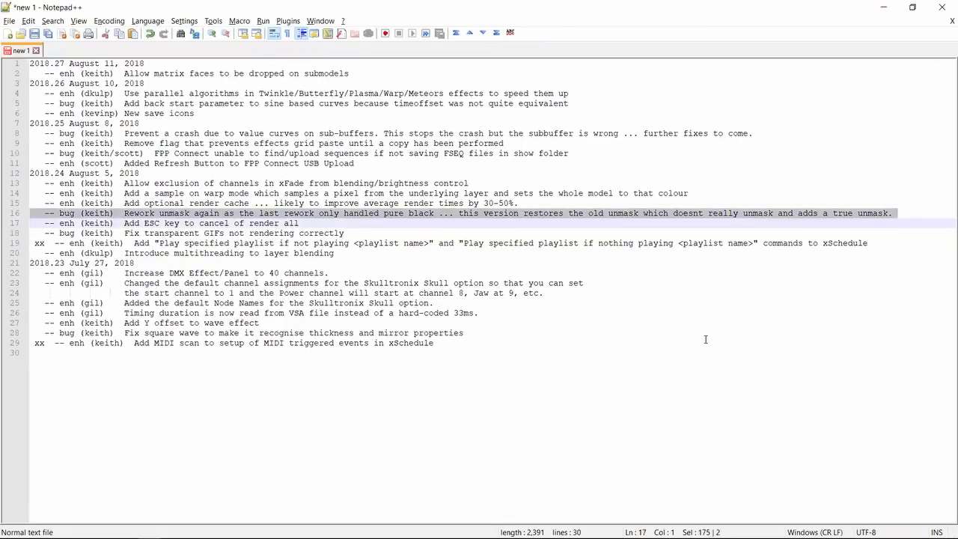
key("Down")
key("Up")
key("Up")
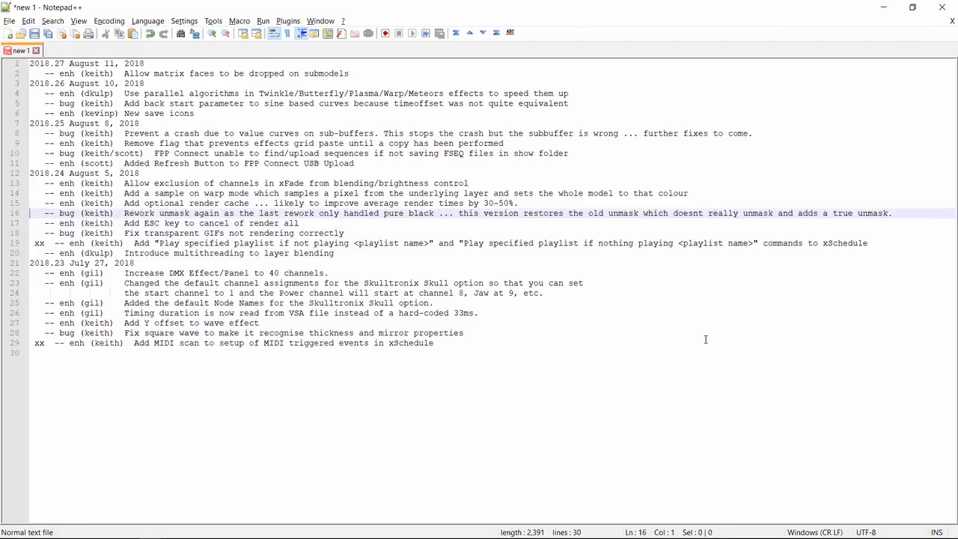
key("shift+Down")
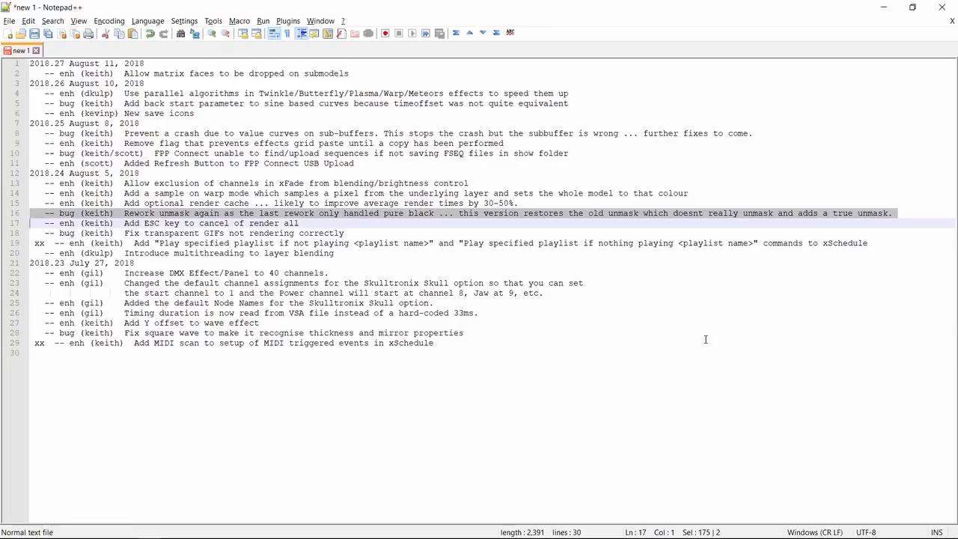
Highlight the 2018.24 release note about the new "sample on" warp mode.
key("Up")
key("Up")
key("Up")
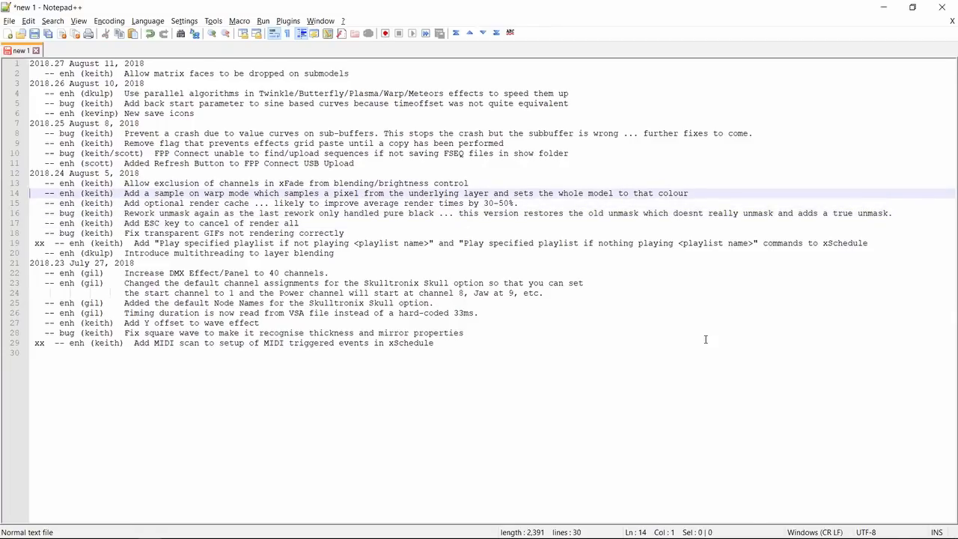
key("shift+Down")
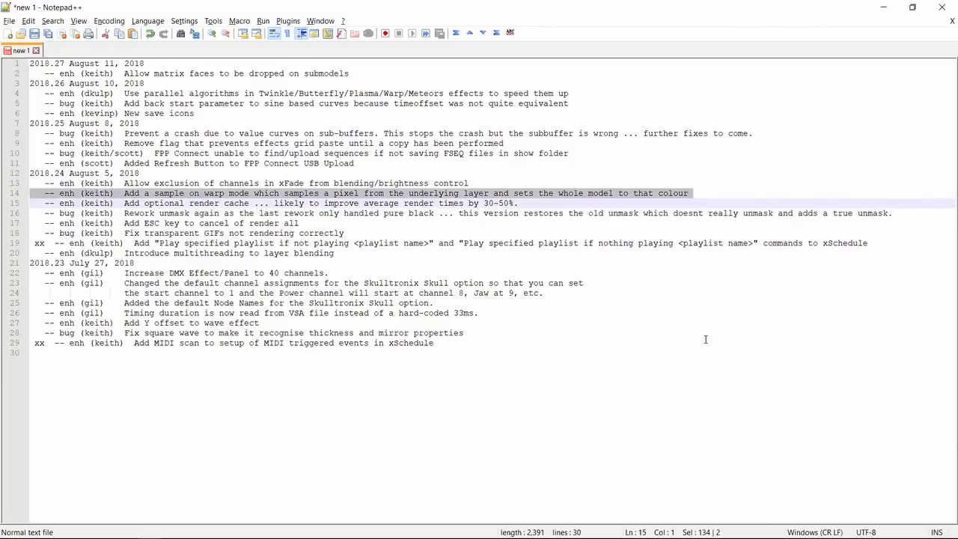
Switch to xLights, unlock the Butterfly effect on the upper Matrix layer and move it down to the lower layer.
key("alt+Tab")
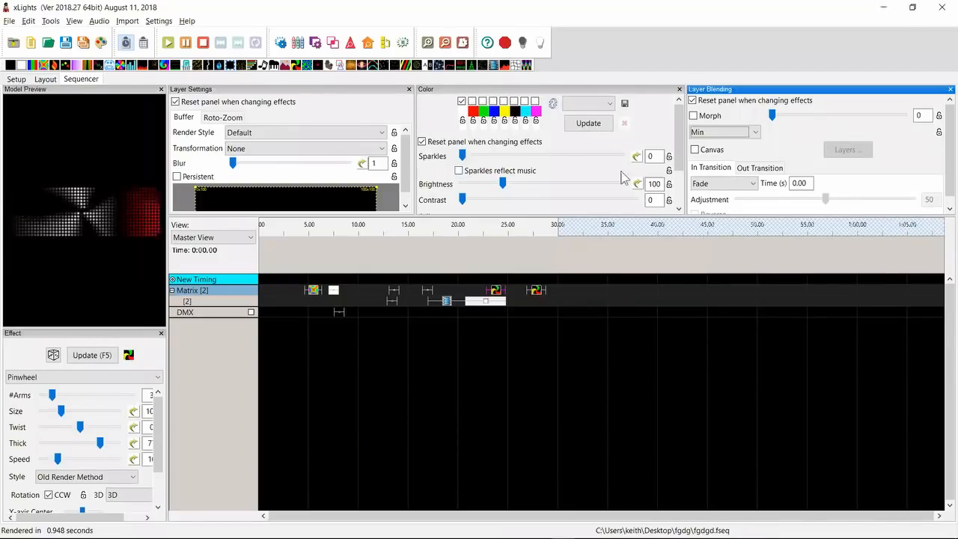
left_click(314, 293)
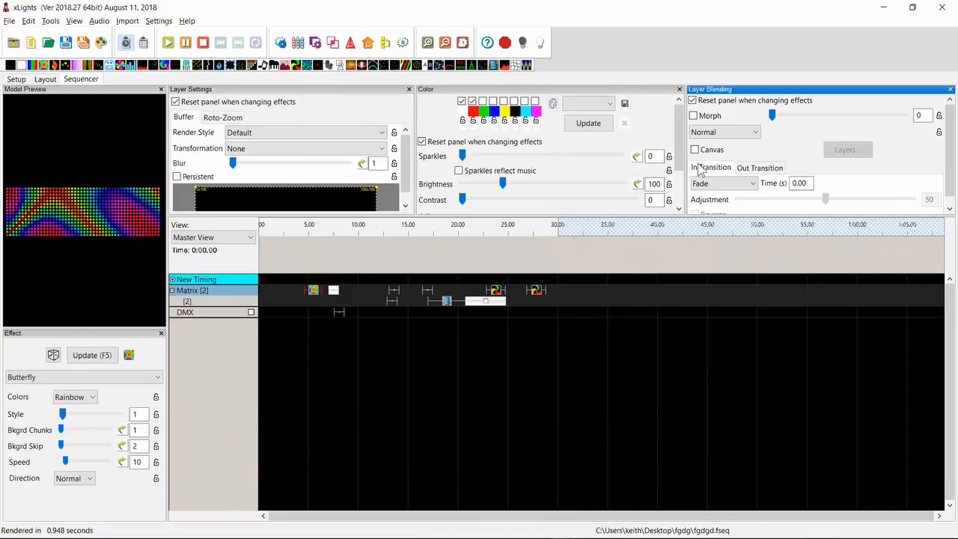
right_click(313, 297)
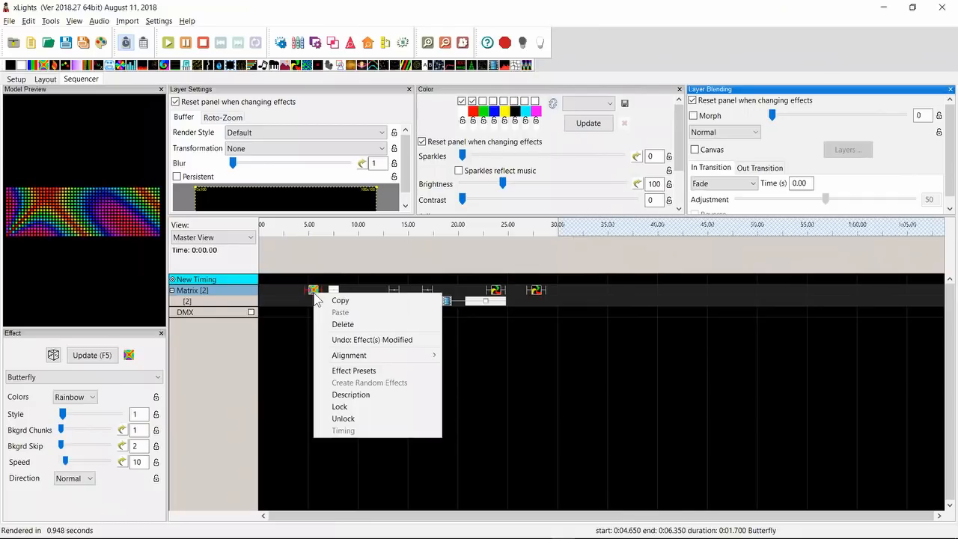
left_click(359, 406)
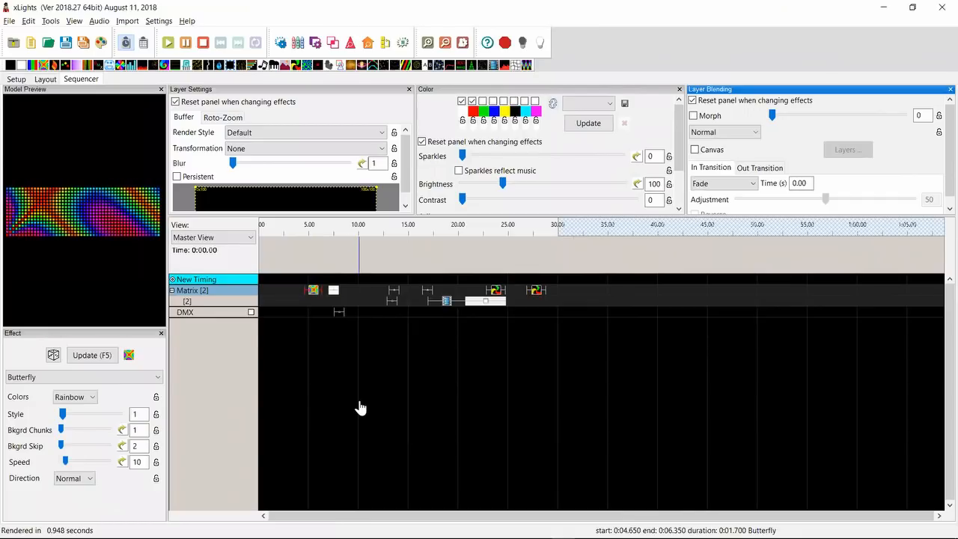
left_click(313, 294)
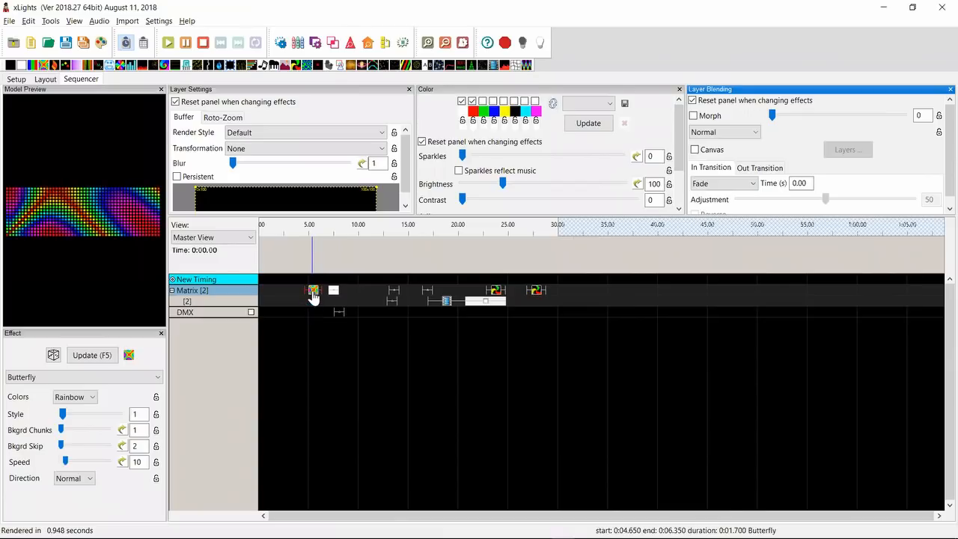
right_click(313, 296)
left_click(342, 416)
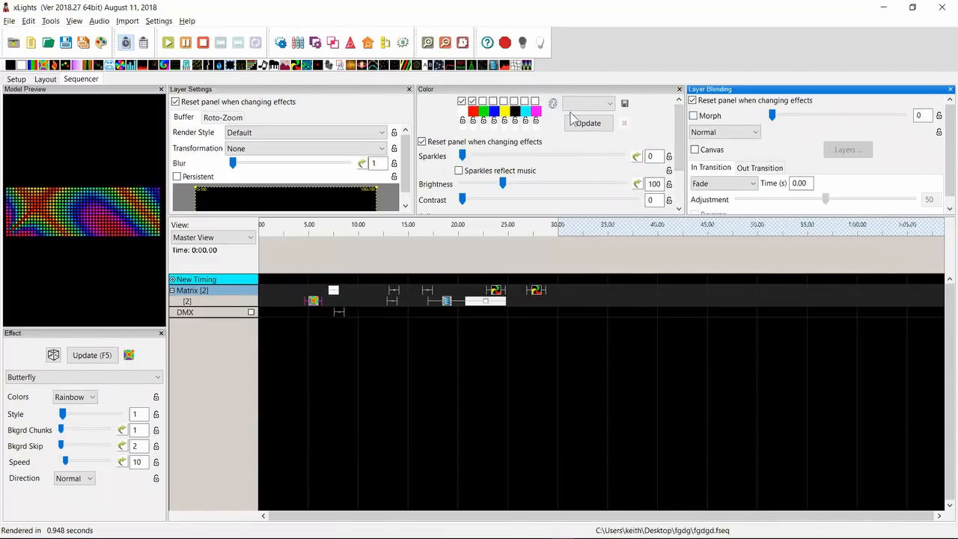
Add a Warp effect above the Butterfly from 4.9 to 5.9 seconds and set its warp type to sample on.
left_click_drag(516, 66, 300, 302)
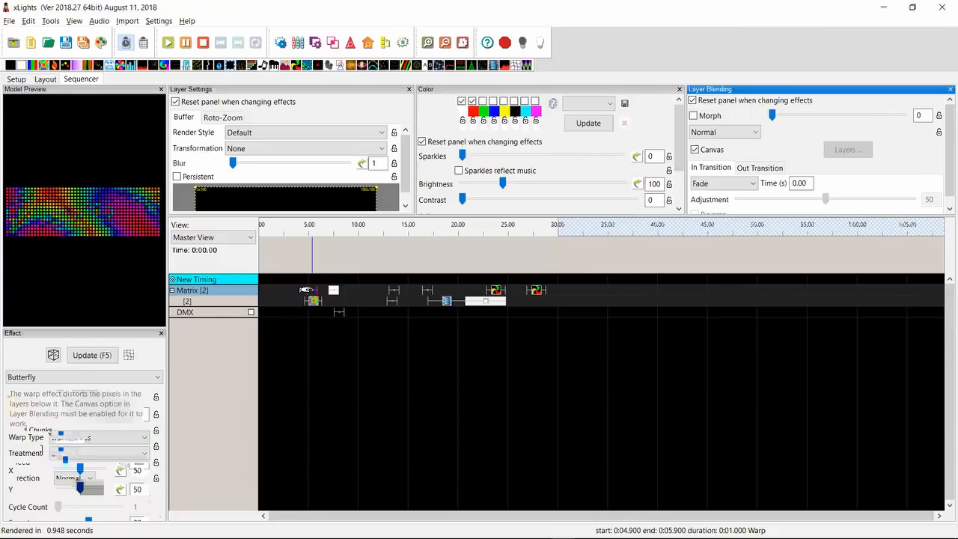
left_click(88, 436)
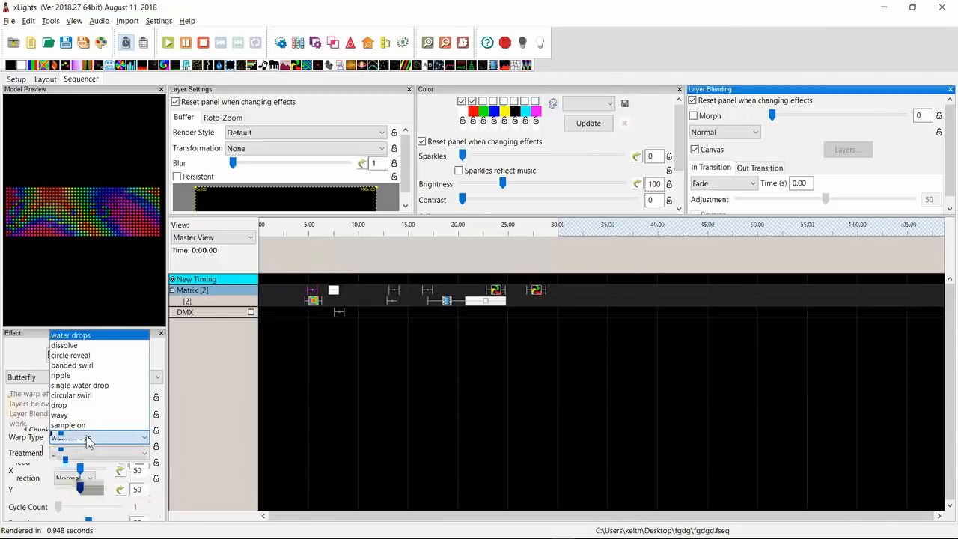
left_click(87, 425)
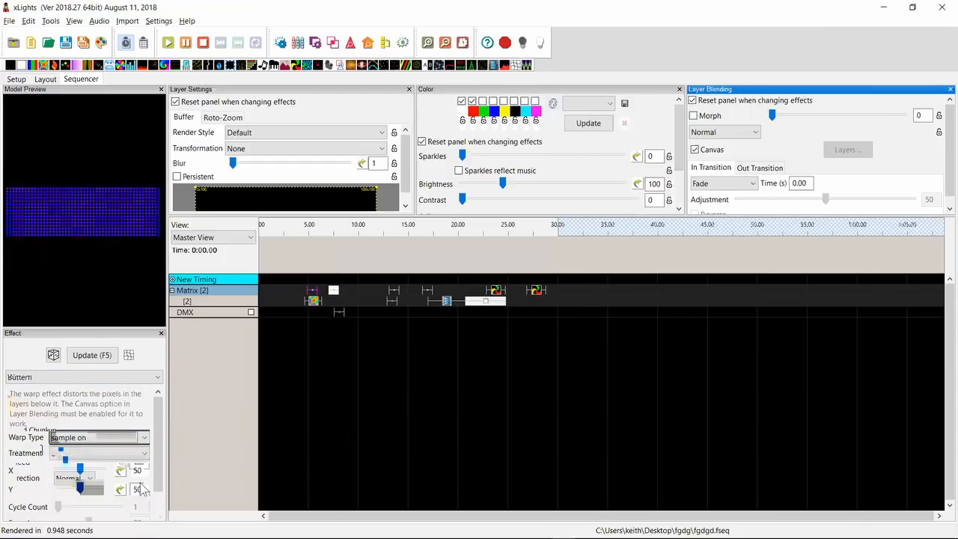
Try other sample positions for the Warp effect and finish with both X and Y at 0.
mouse_move(80, 489)
left_mouse_down()
mouse_move(93, 491)
mouse_move(91, 473)
left_mouse_up()
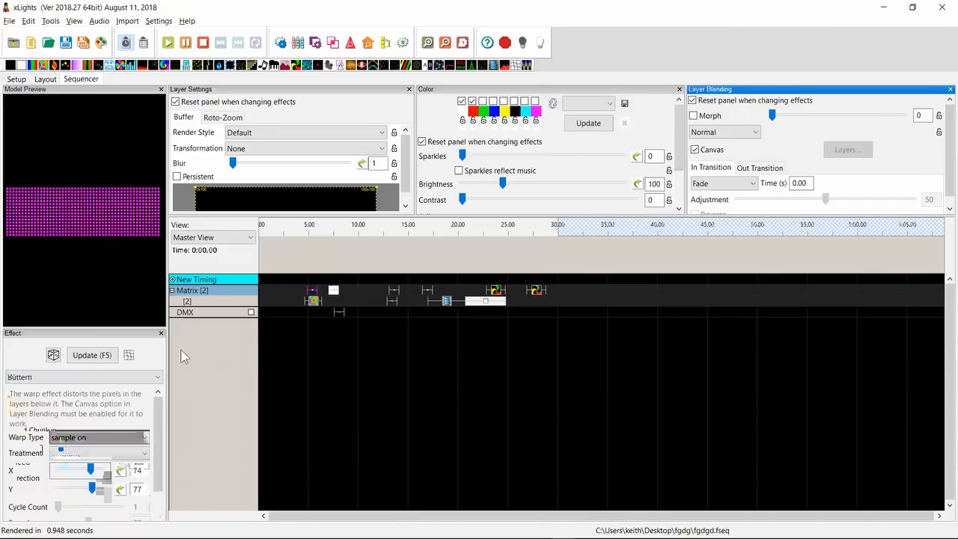
left_click(313, 302)
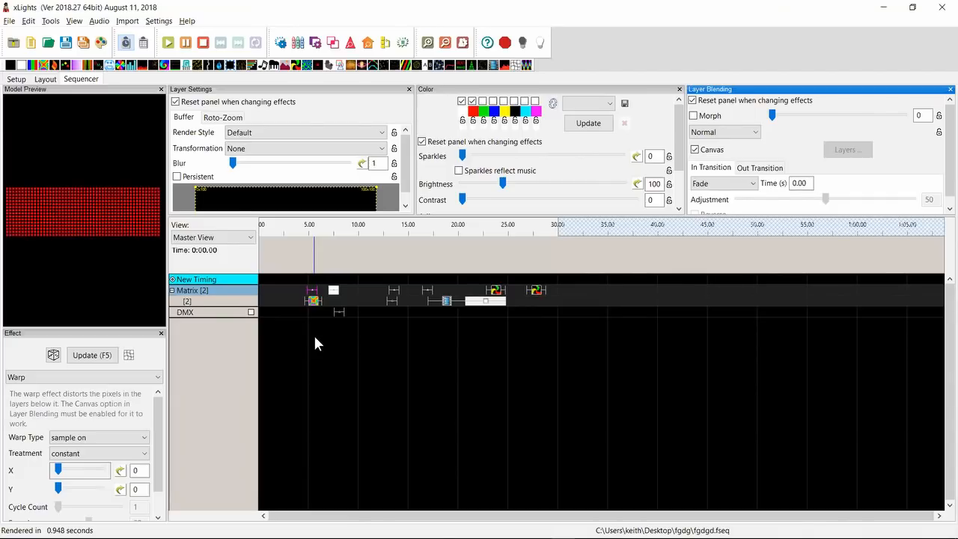
Switch to the Notepad++ release notes and highlight the entry about excluding channels in xFade from blending/brightness control.
key("alt+Tab")
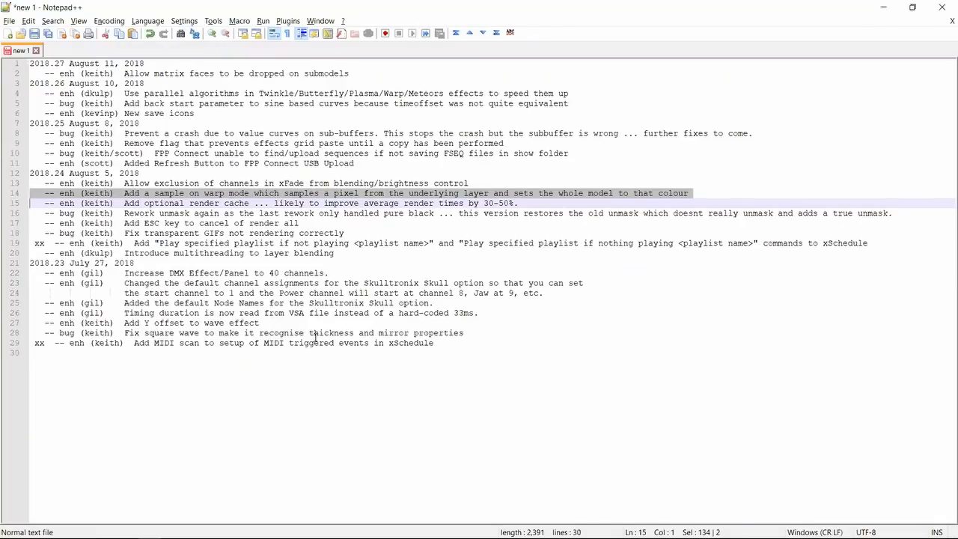
key("Up")
key("Up")
key("shift+Down")
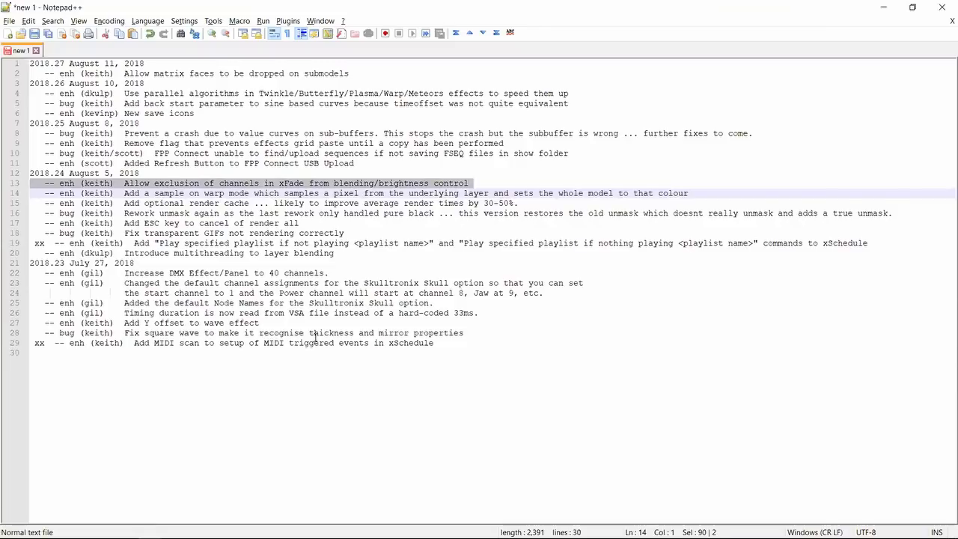
Highlight the 2018.25 release note about the Refresh button added to FPP Connect USB Upload.
key("Up")
key("Up")
key("Up")
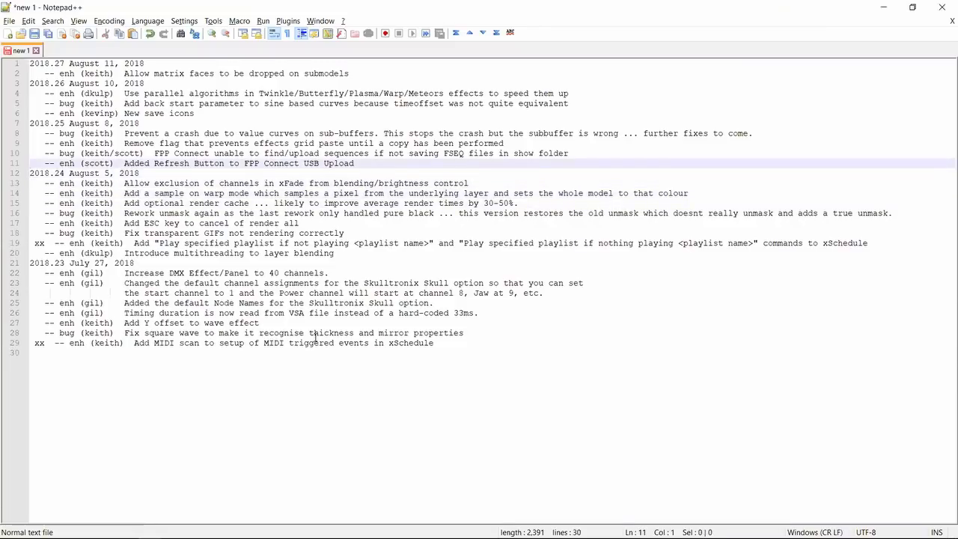
key("shift+Down")
Switch to xLights, view the USB upload options in FPP Connect, close the dialog and return to the release notes.
key("alt+Tab")
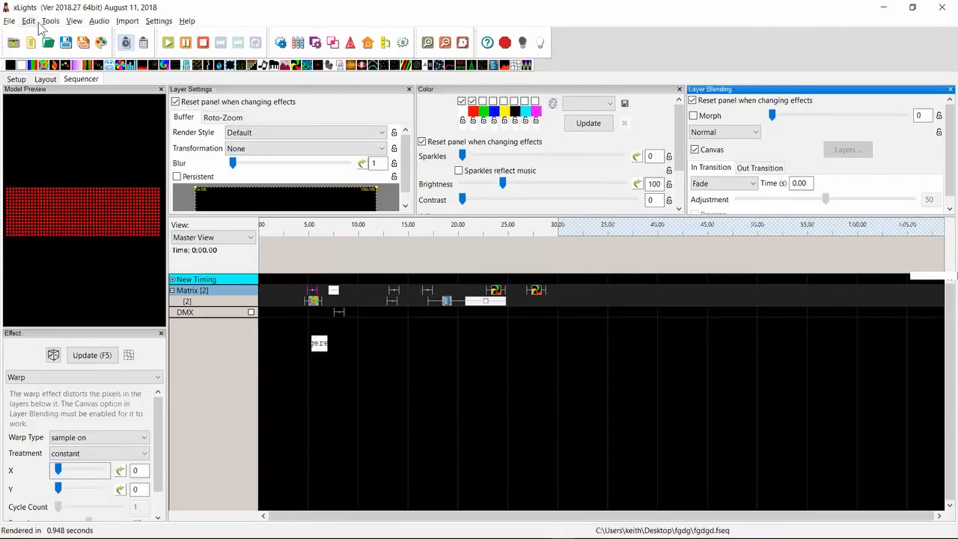
left_click(28, 21)
mouse_move(50, 21)
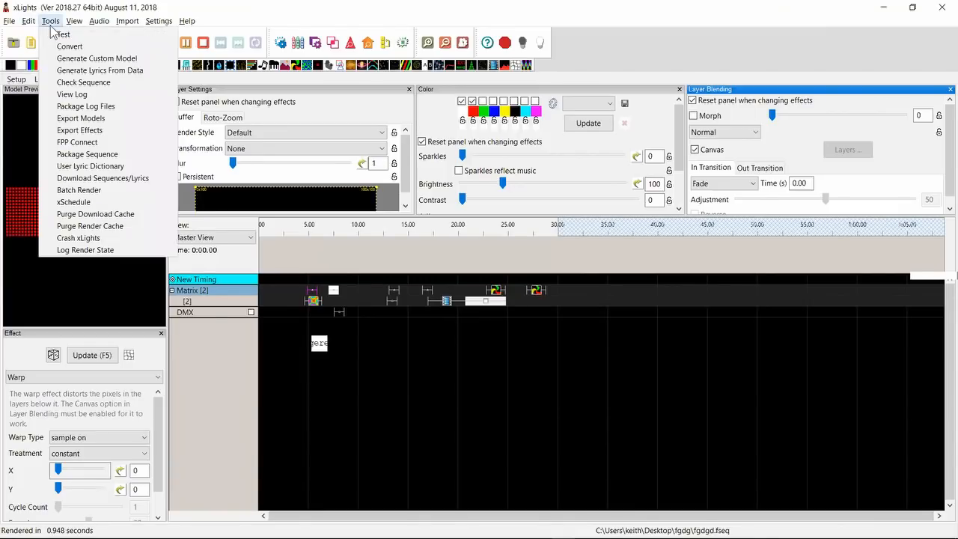
left_click(89, 144)
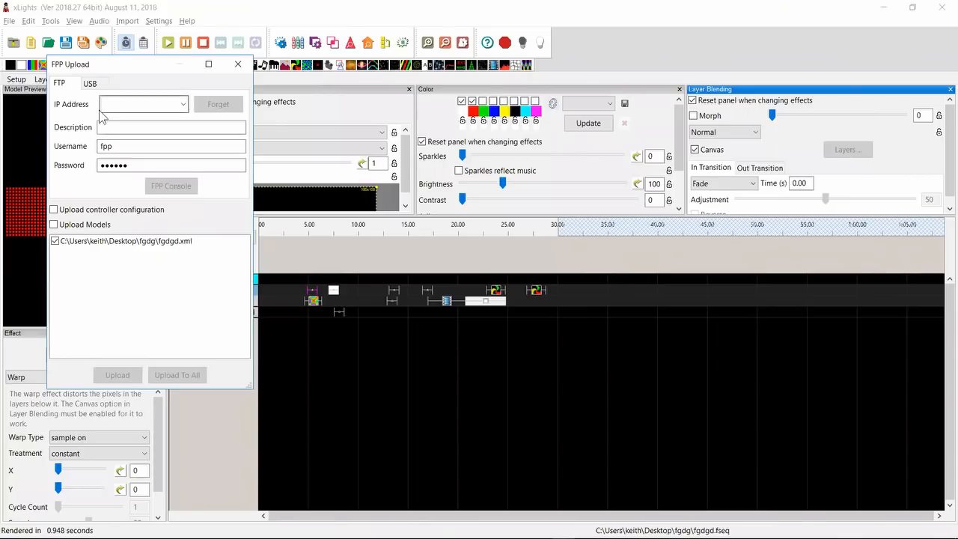
left_click(90, 83)
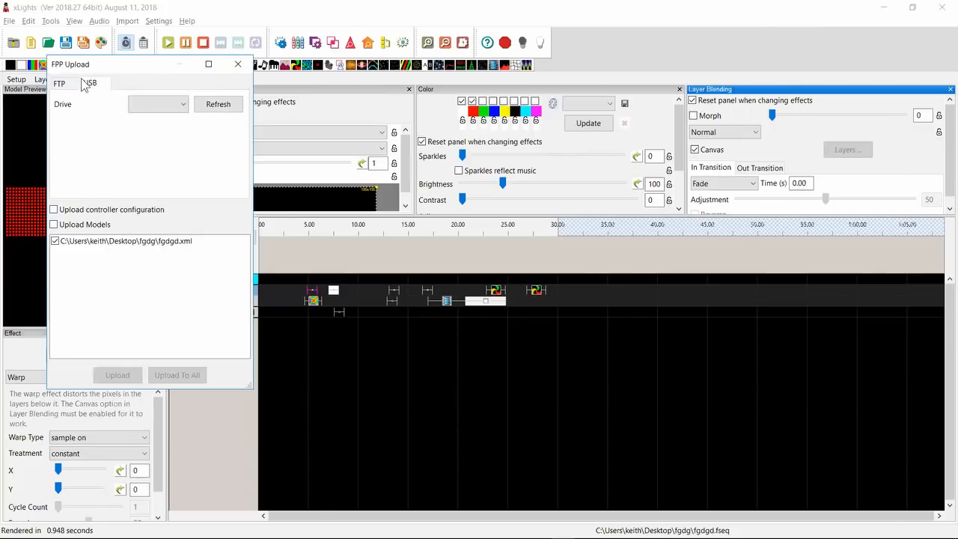
left_click(238, 64)
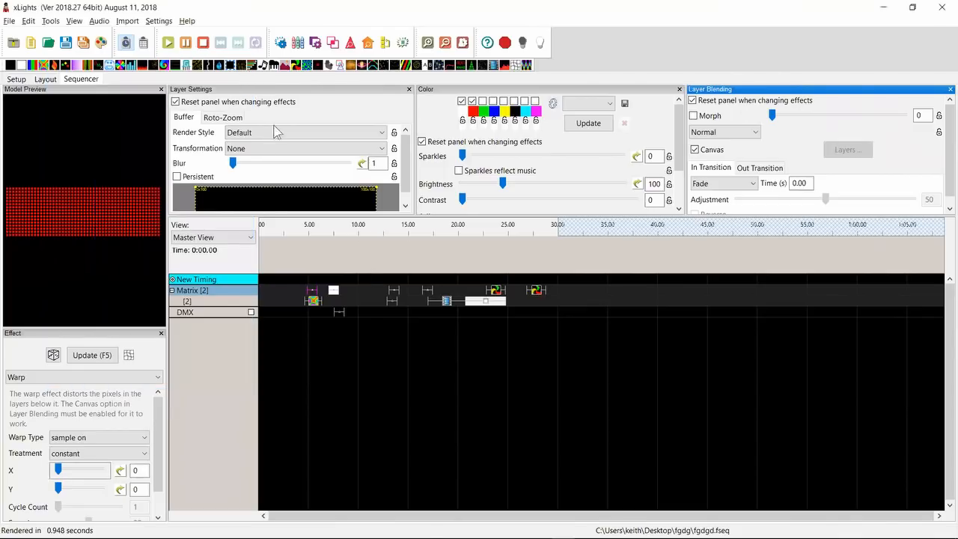
key("alt+Tab")
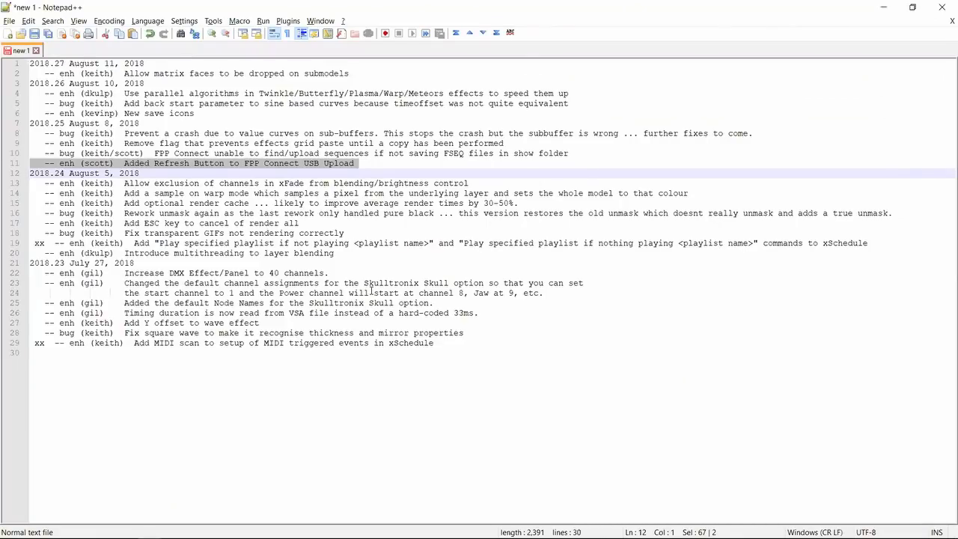
Highlight the 2018.25 release note about removing the flag that prevents effects grid paste until a copy has been performed.
key("Up")
key("Up")
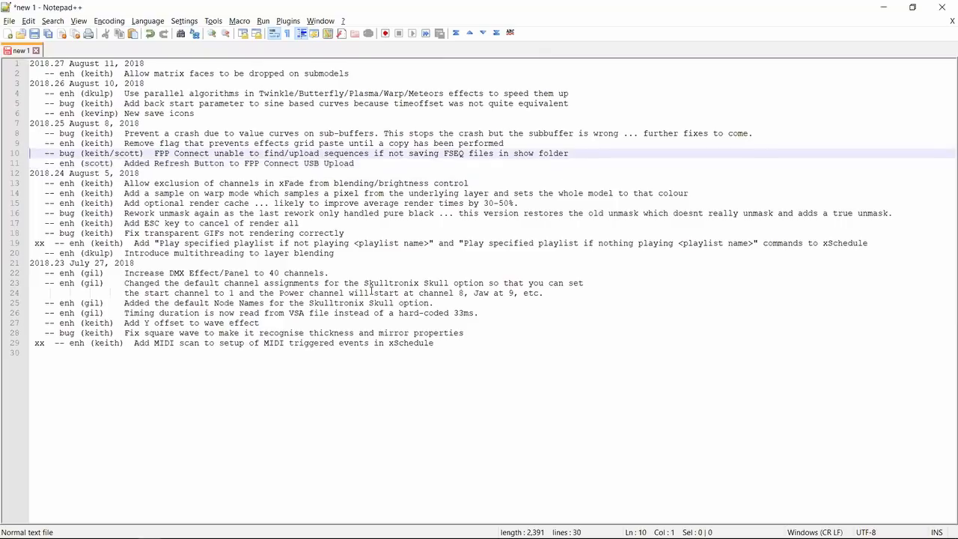
key("shift+Up")
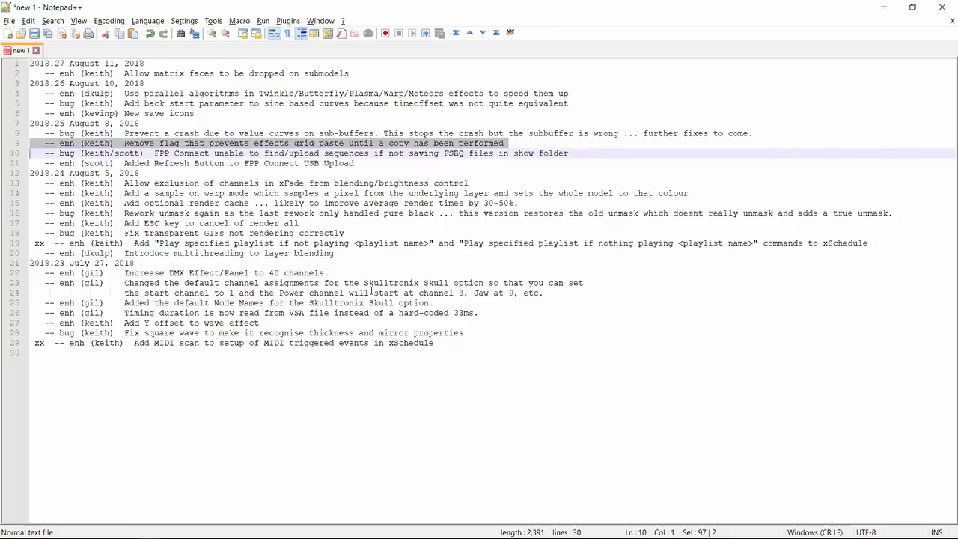
key("Down")
key("Up")
key("Up")
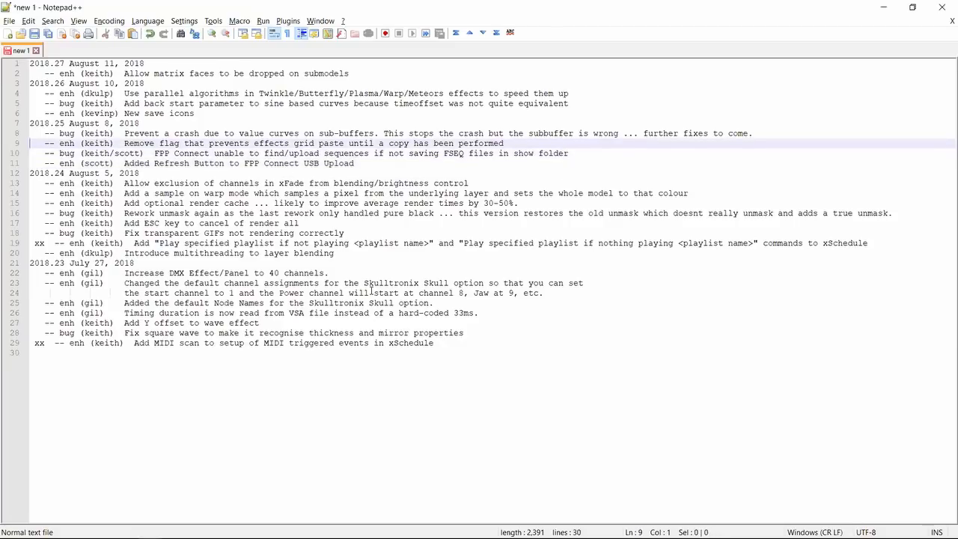
key("shift+Down")
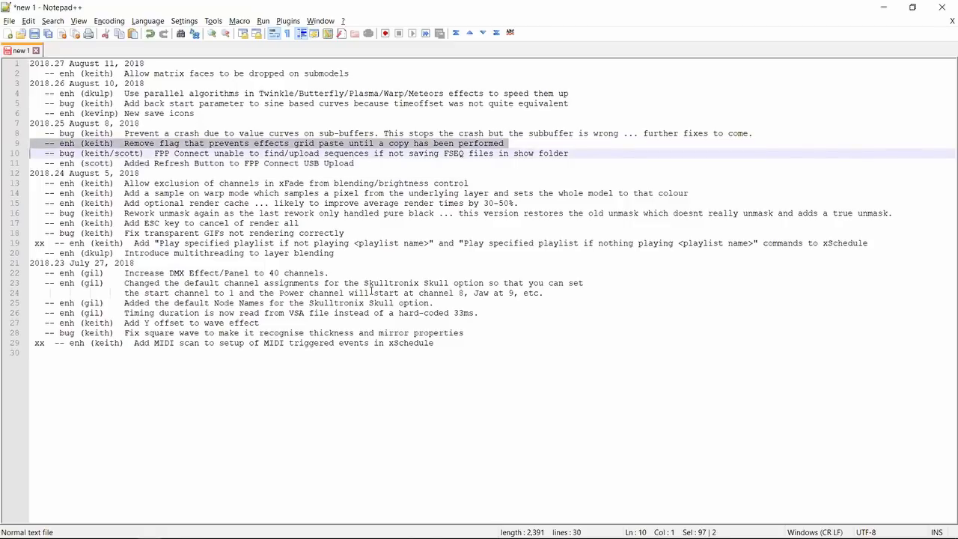
key("shift+Up")
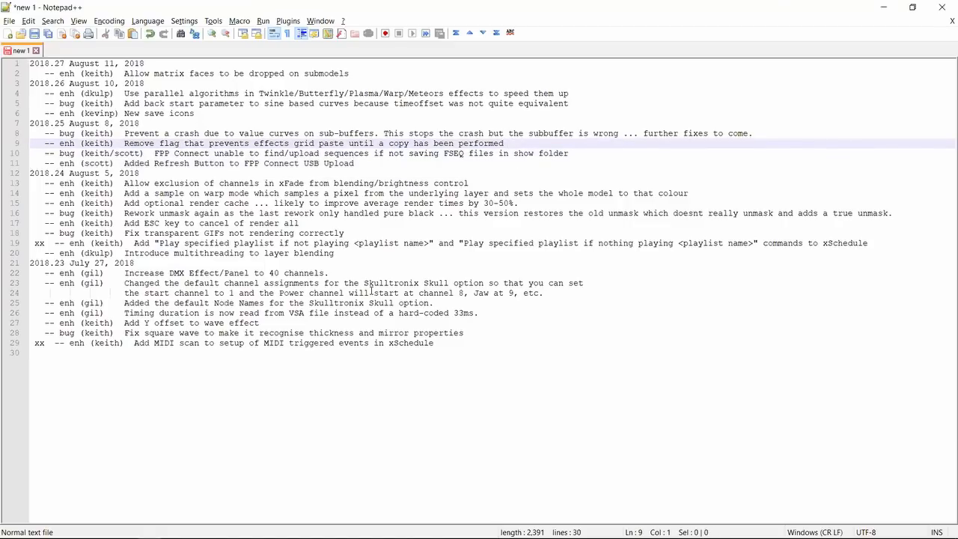
Highlight the 2018.25 release note about preventing a crash due to value curves on sub-buffers.
key("Up")
key("shift+Down")
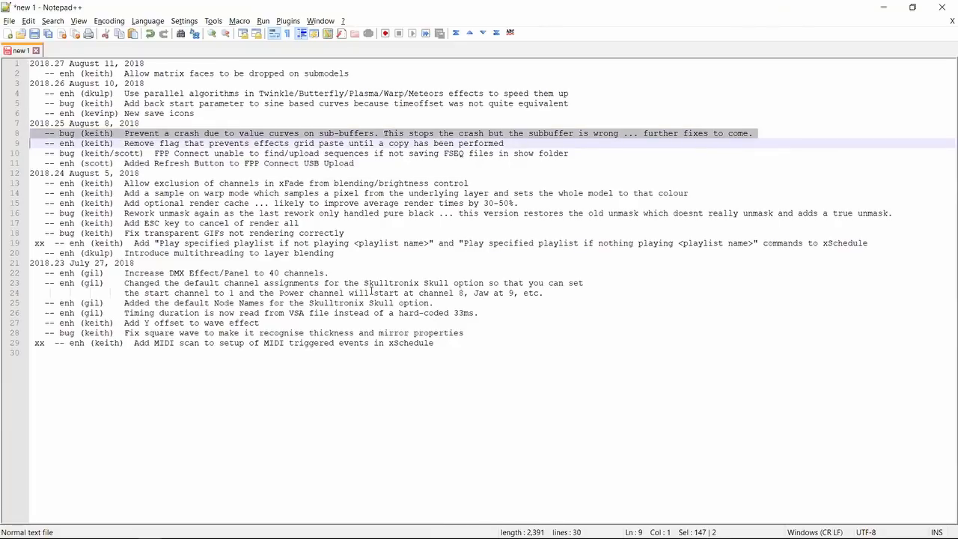
key("Down")
key("Up")
key("Up")
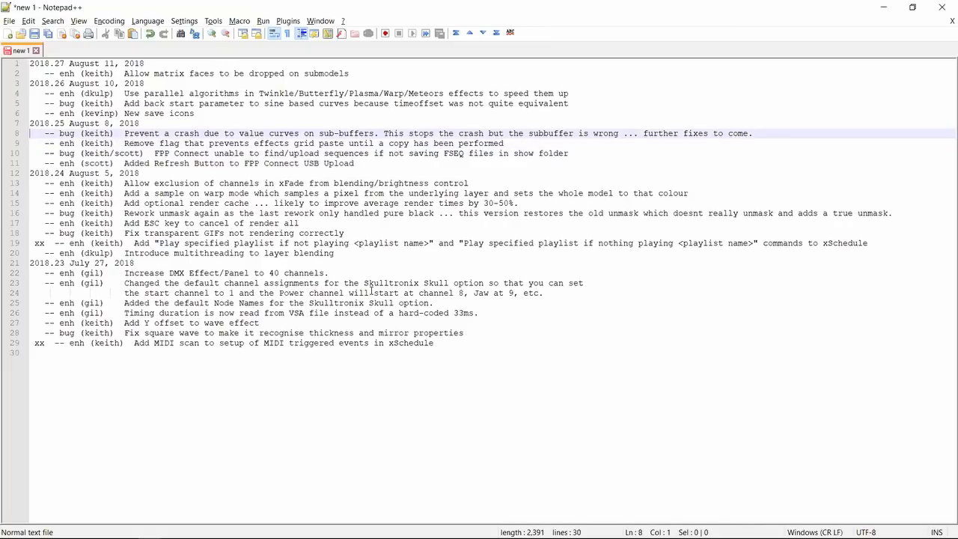
key("shift+Down")
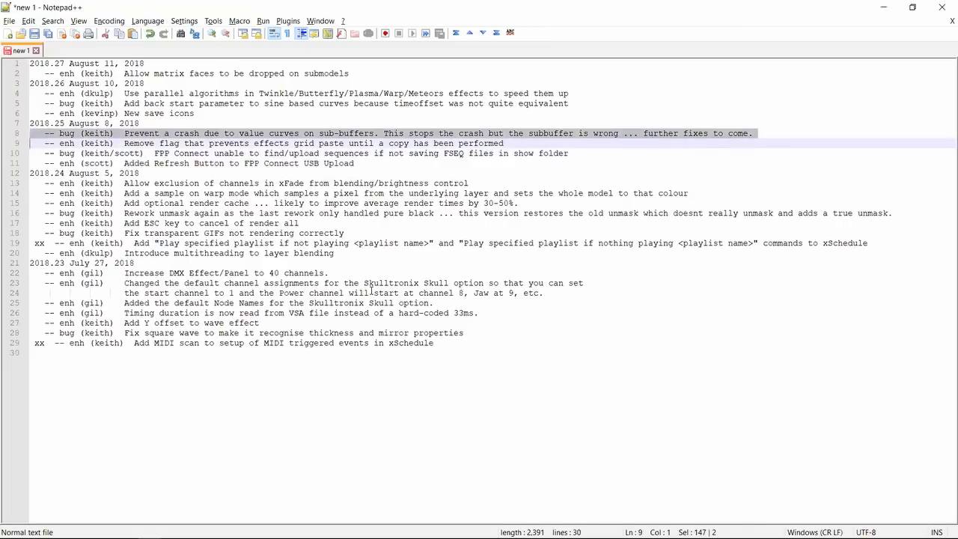
Switch to xLights and place a Spirals effect on the Matrix's second layer, from about 0.55 to 4.0 seconds.
key("alt+Tab")
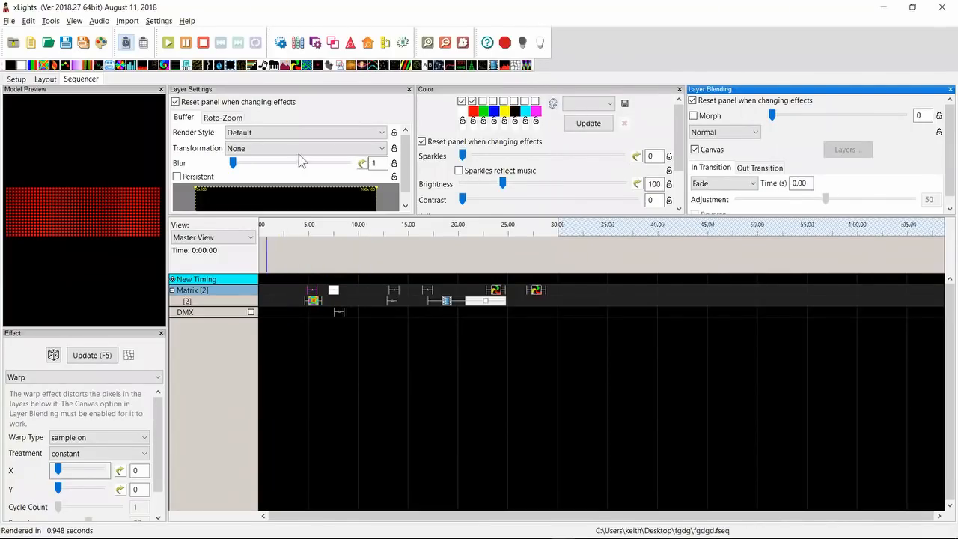
left_click_drag(44, 65, 303, 208)
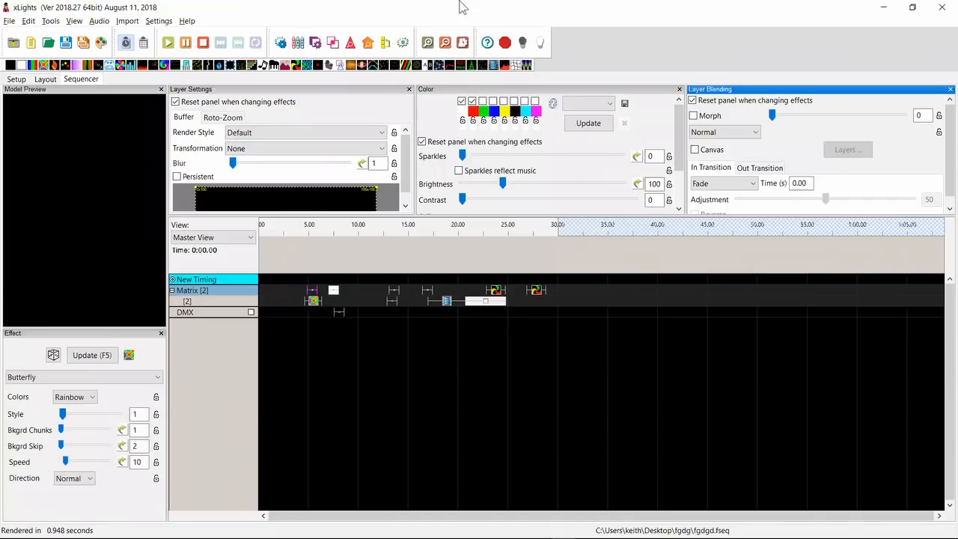
left_click_drag(414, 65, 298, 300)
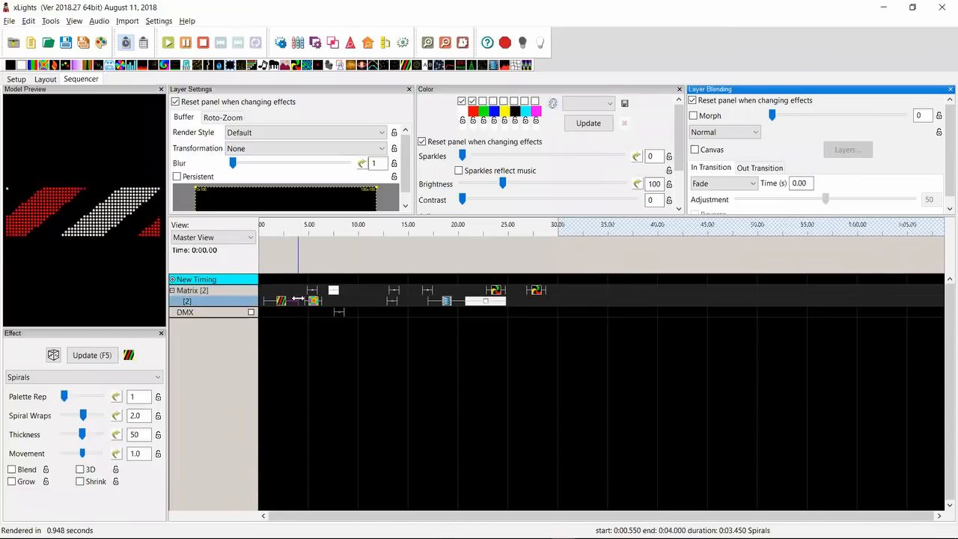
Apply a value curve to the Top edge of the Spirals sub-buffer, trying a Flat level of -52 before choosing Ramp.
right_click(283, 197)
left_click(308, 274)
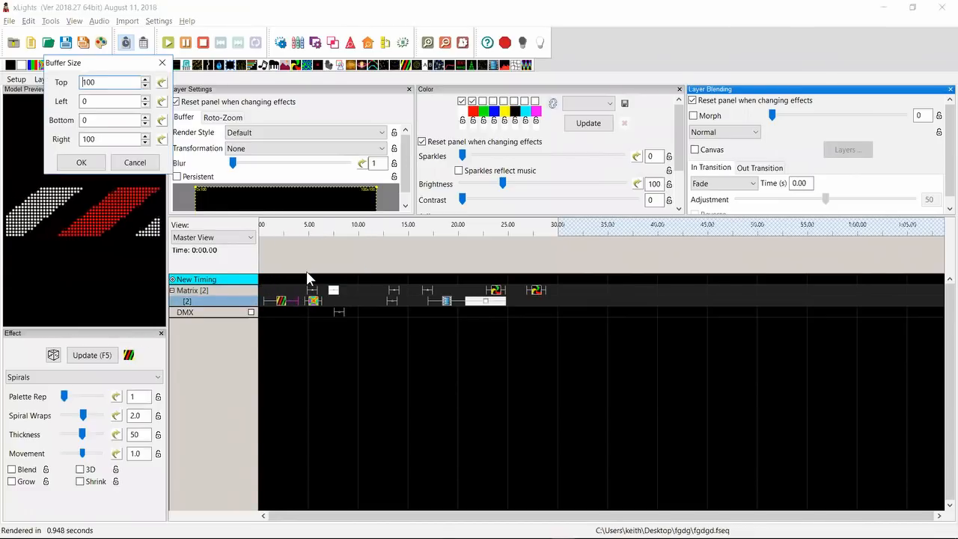
left_click(163, 84)
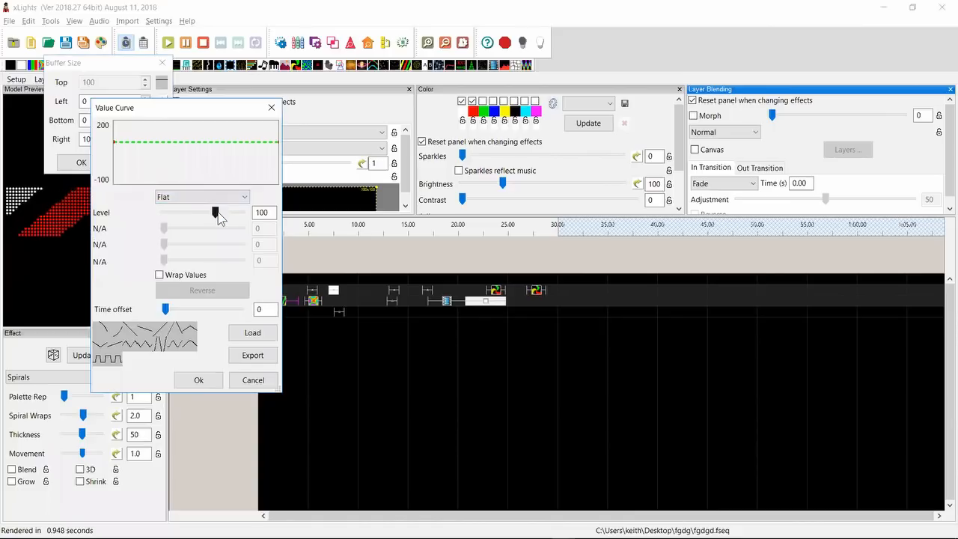
left_click_drag(216, 212, 179, 214)
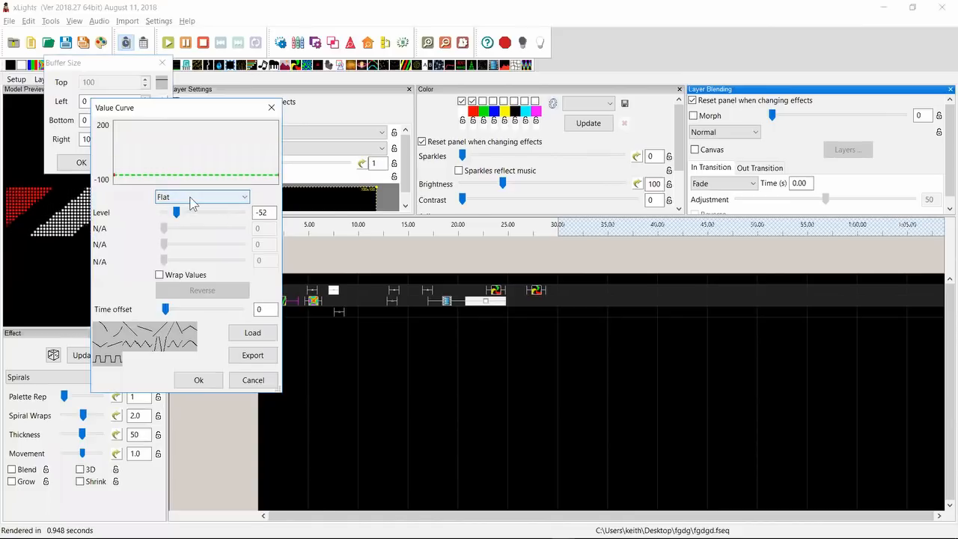
left_click(191, 198)
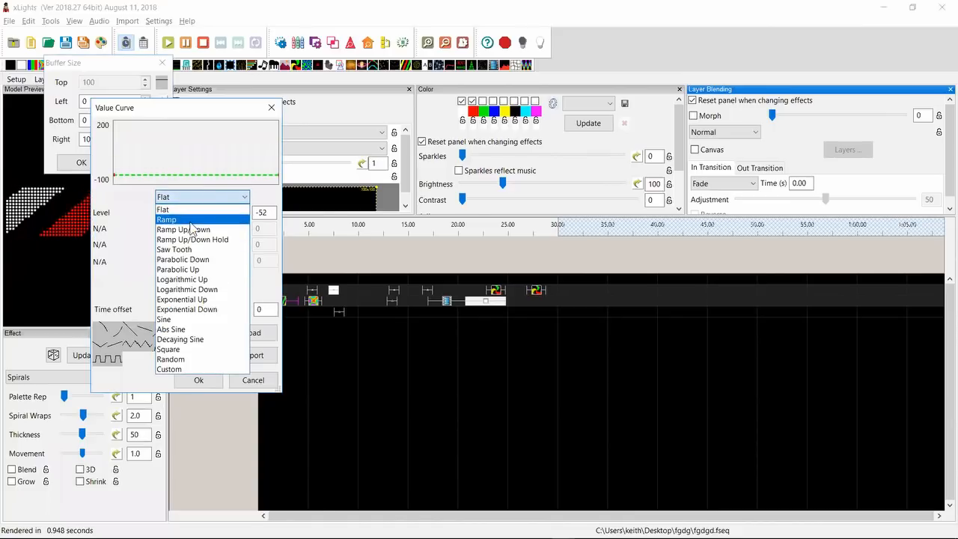
left_click(180, 219)
left_click(198, 379)
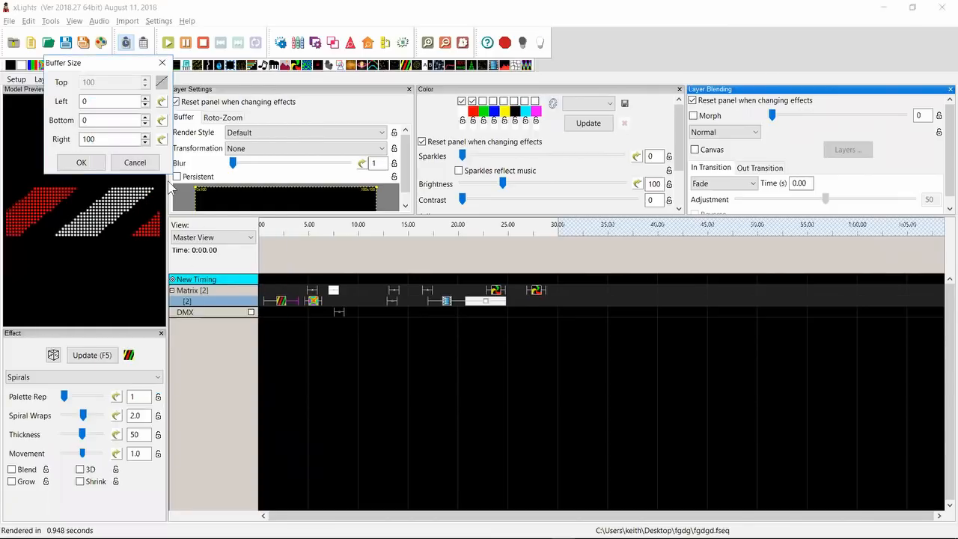
left_click(81, 164)
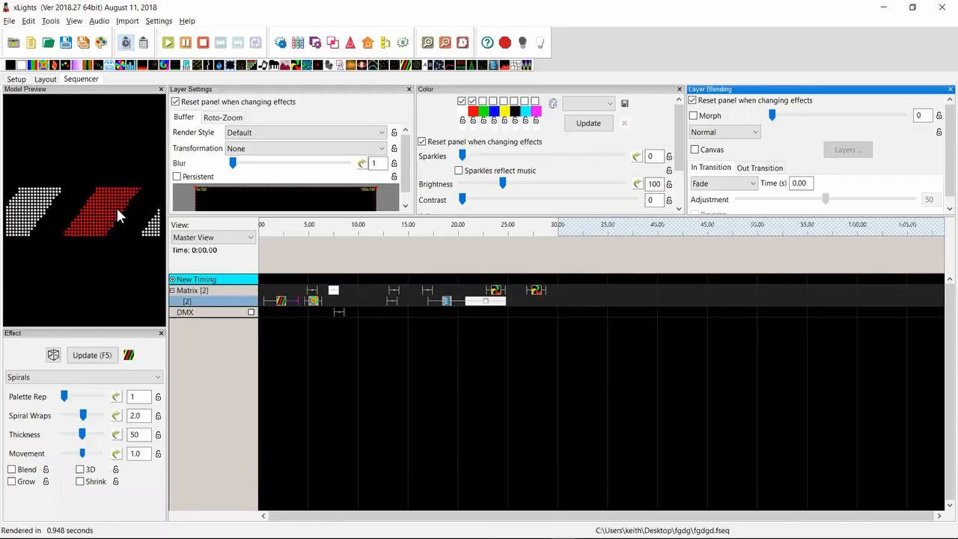
Return to the Notepad++ release notes and highlight the sub-buffer value curve crash entry again.
key("alt+Tab")
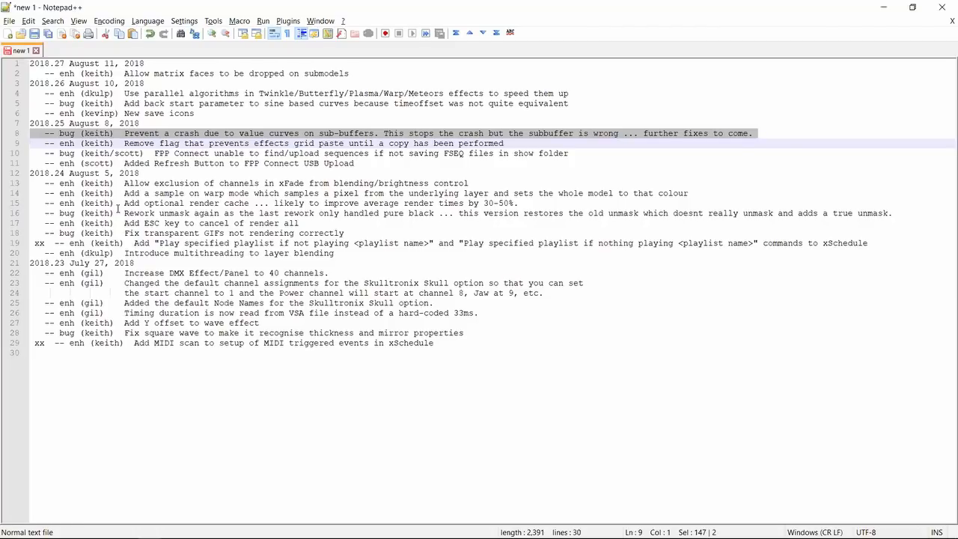
key("Down")
key("Up")
key("Up")
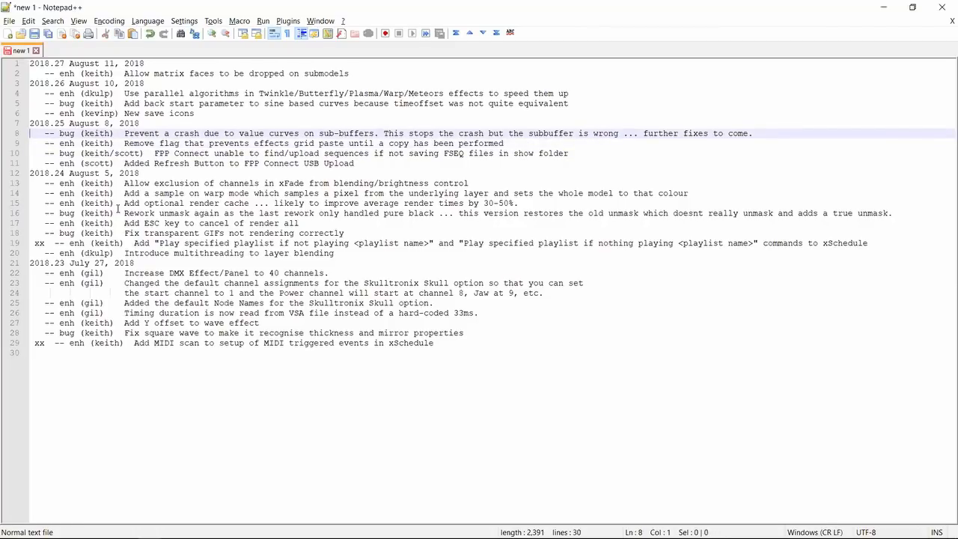
key("shift+Down")
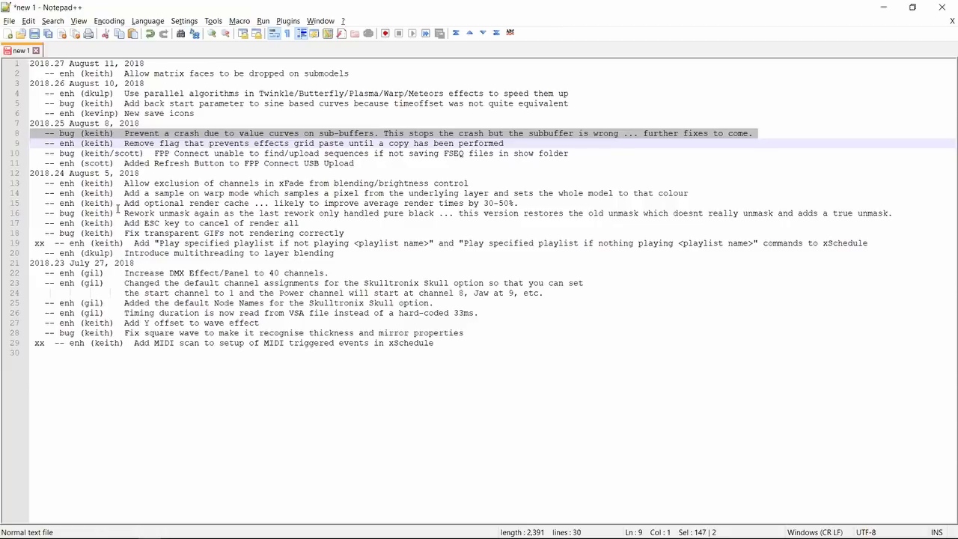
key("Down")
key("Up")
key("Up")
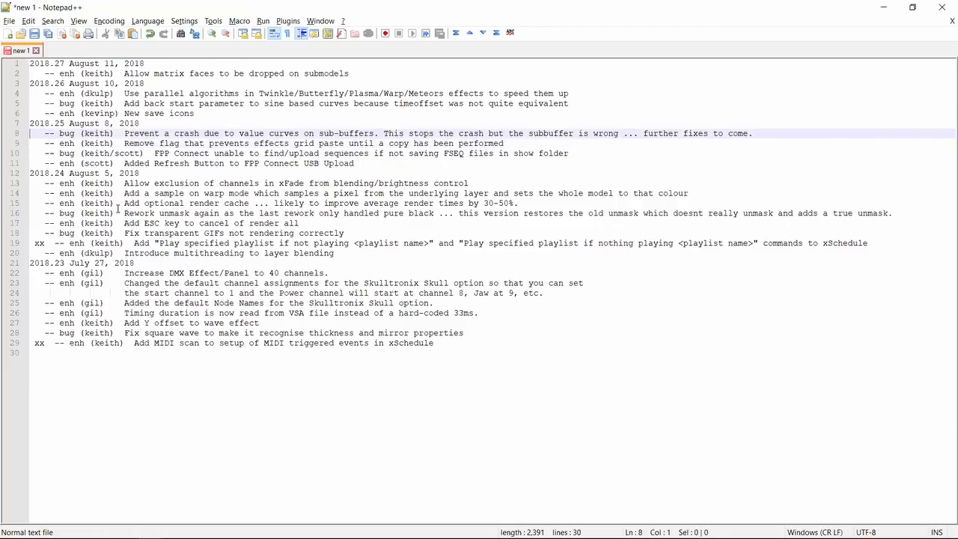
key("shift+Down")
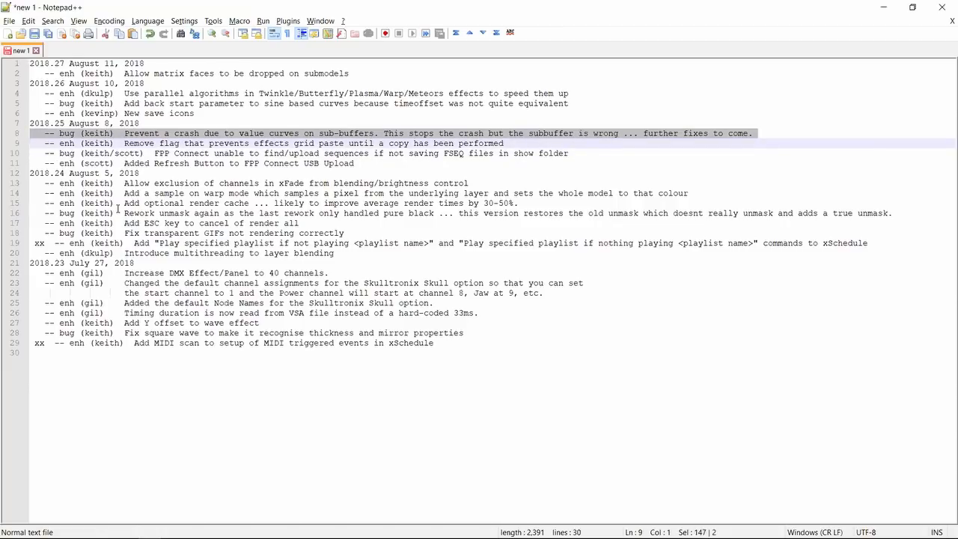
key("Down")
key("Up")
key("Up")
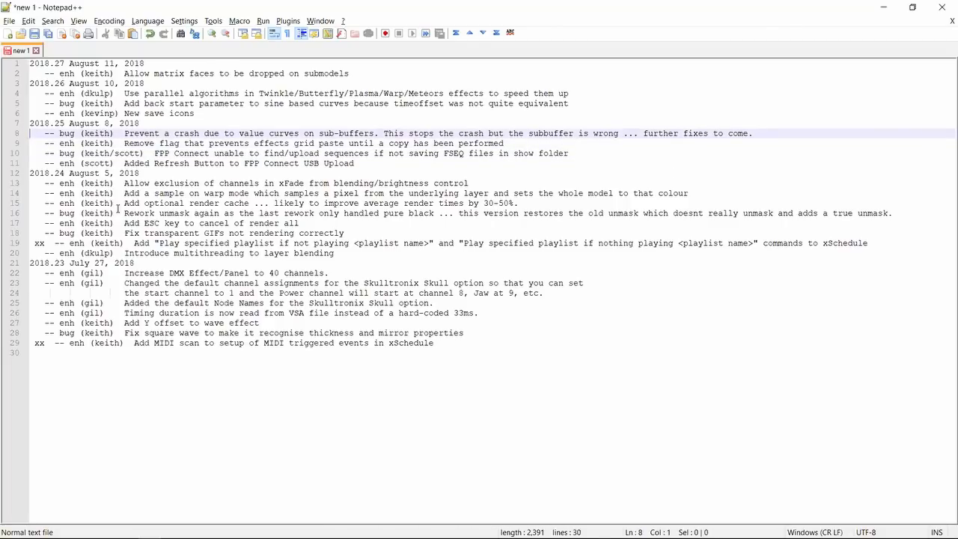
key("shift+Down")
key("Up")
key("Up")
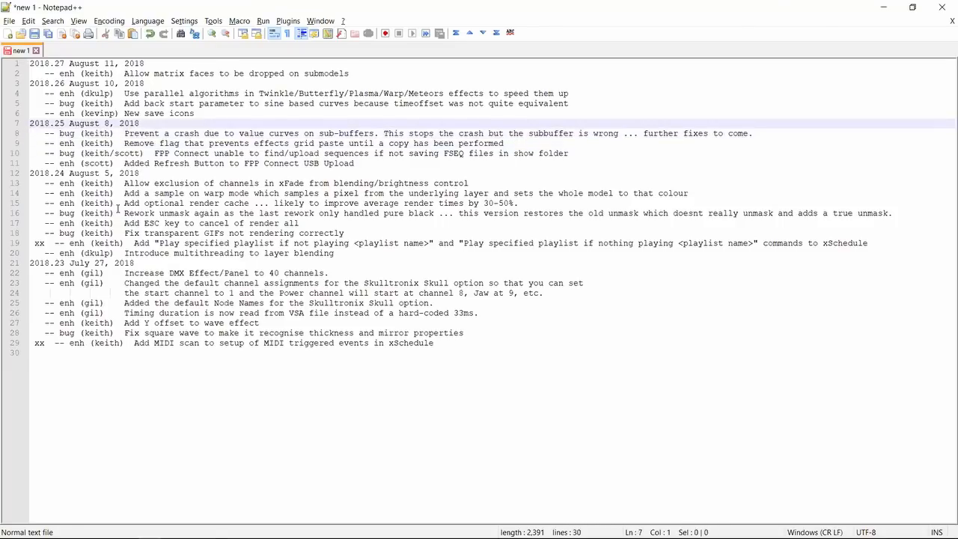
Highlight the 2018.26 release note about adding back the start parameter to sine based curves.
key("alt+Tab")
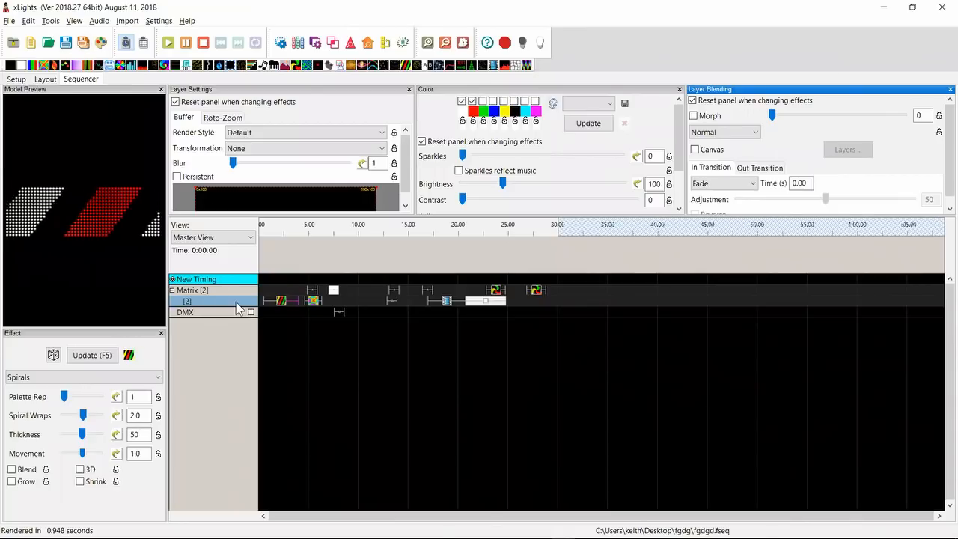
key("alt+Tab")
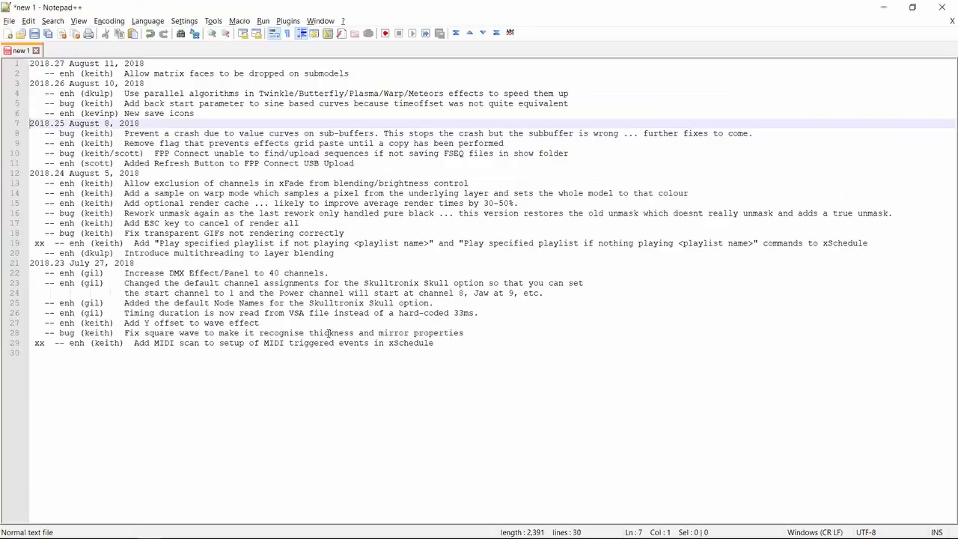
key("Up")
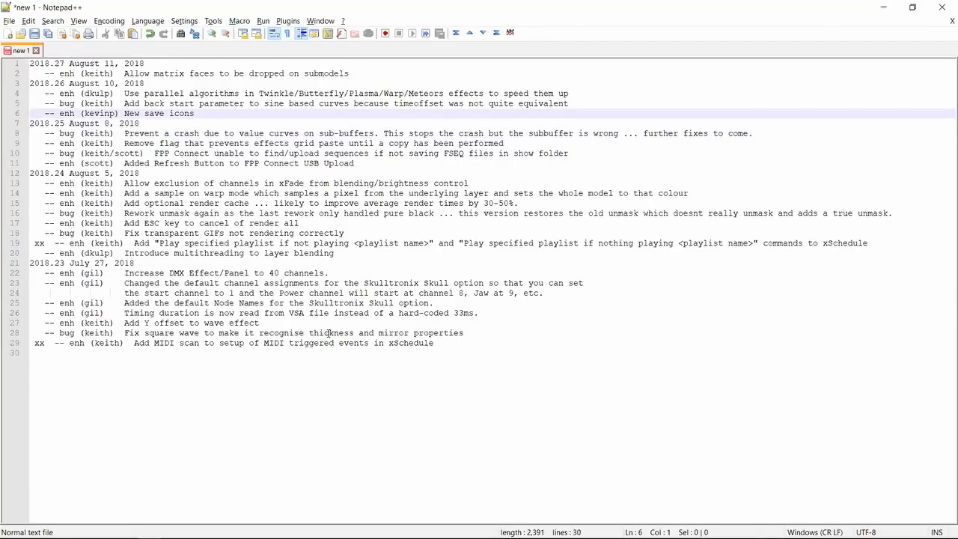
key("Up")
key("shift+Down")
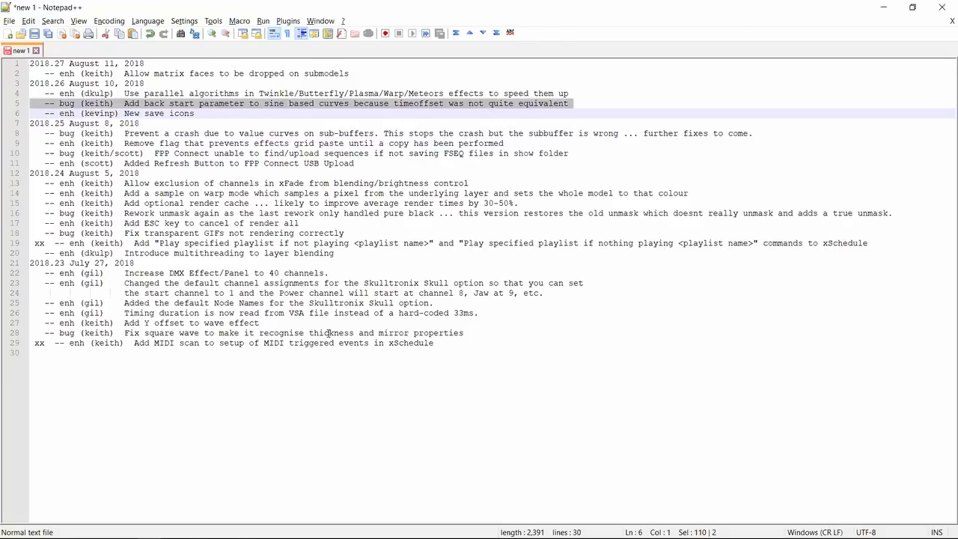
Switch to xLights and choose a Sine value curve for the Spirals effect's Spiral Wraps setting.
key("alt+Tab")
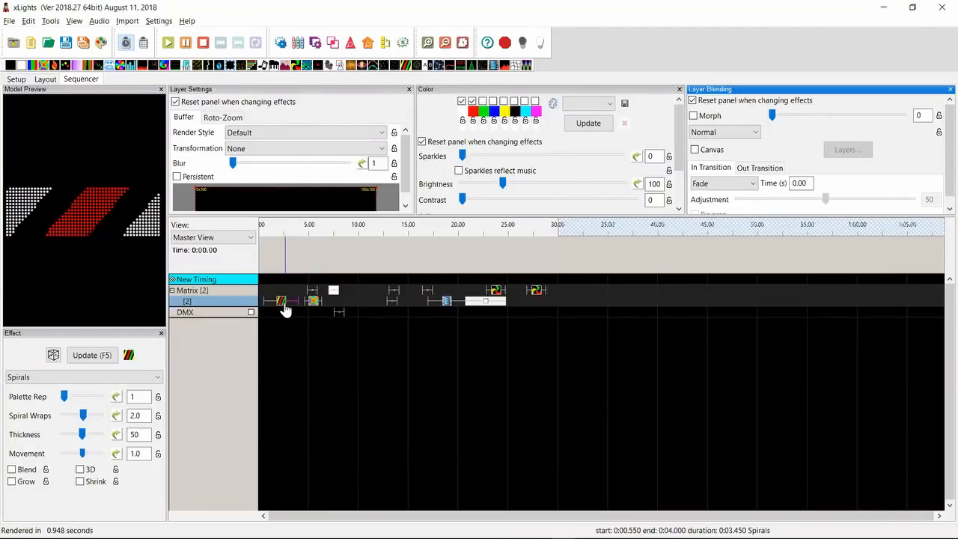
left_click(116, 415)
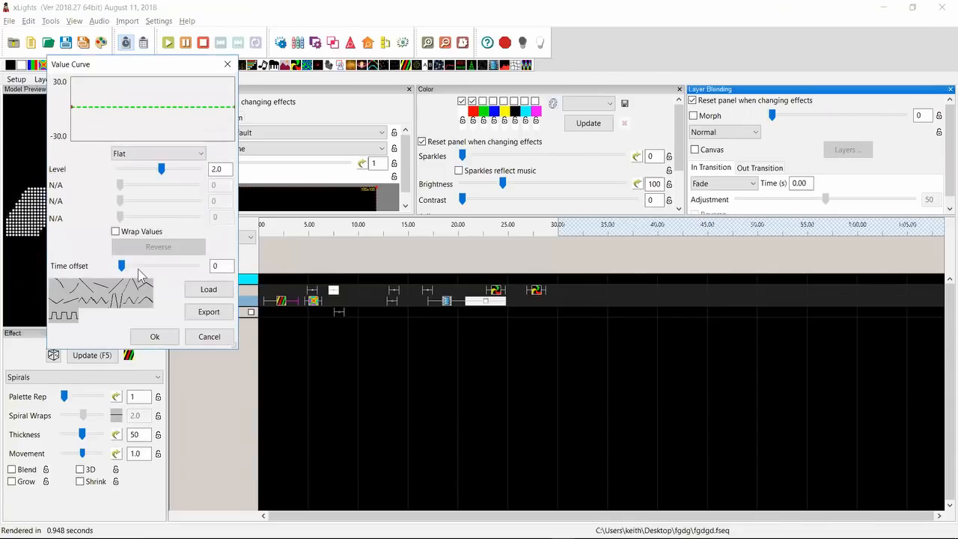
left_click(155, 155)
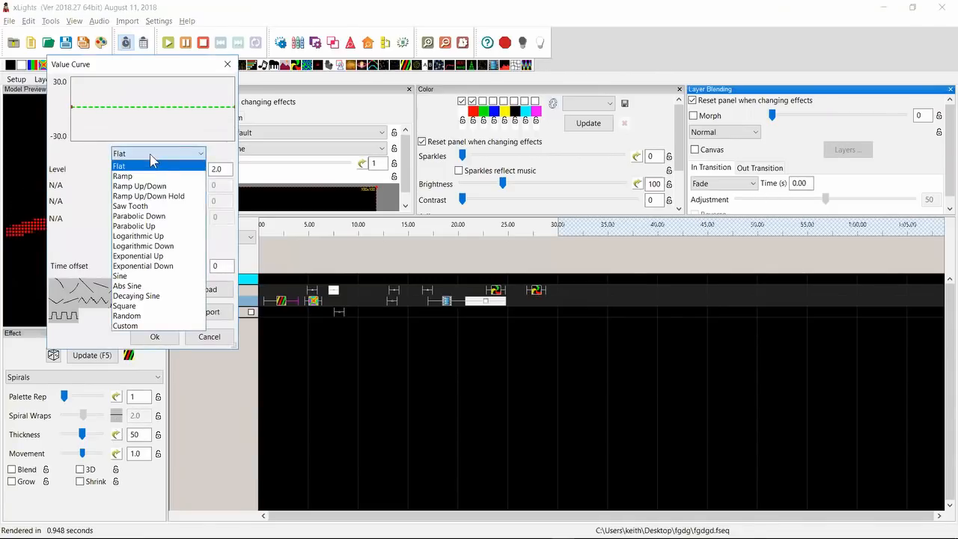
left_click(155, 276)
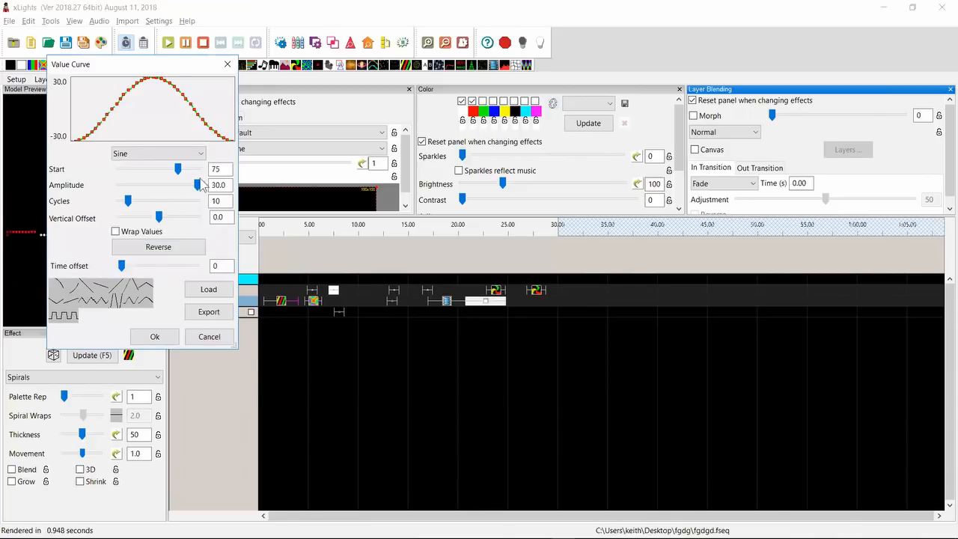
Adjust the sine curve to a time offset of 83 and a start of 0.
mouse_move(178, 169)
left_mouse_down()
mouse_move(144, 172)
mouse_move(180, 174)
left_mouse_up()
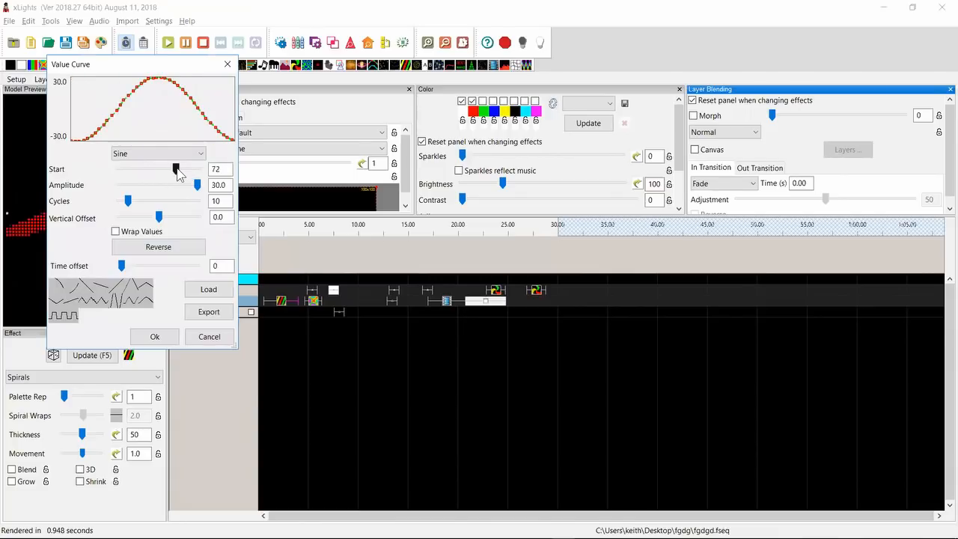
left_click_drag(122, 267, 185, 270)
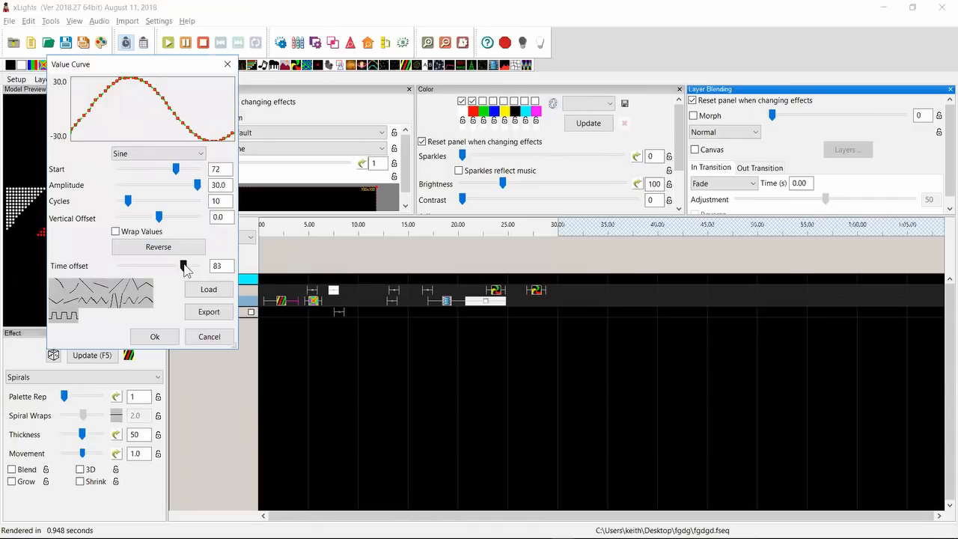
left_click_drag(176, 171, 114, 171)
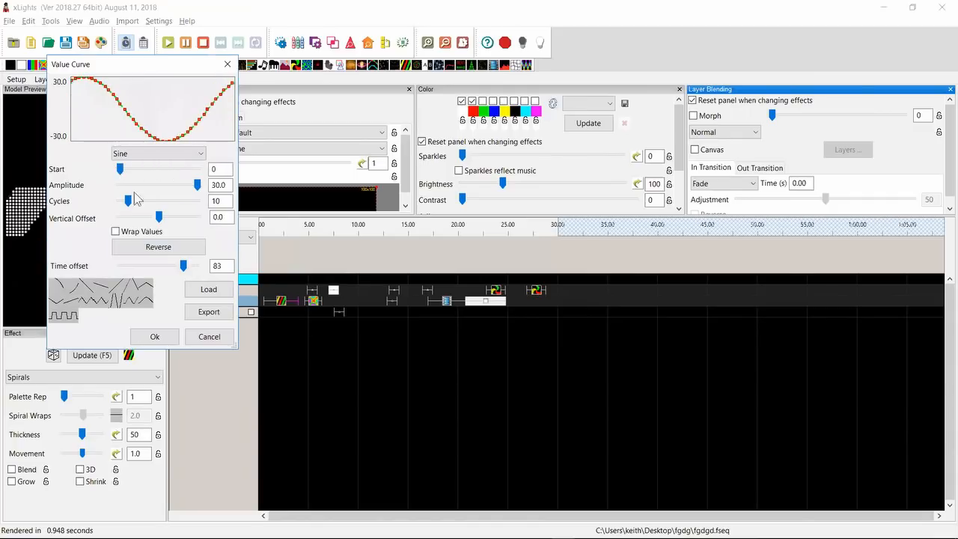
Try the sine curve with a start of 23 and 14 cycles while varying the time offset between 42, 85 and 0.
left_click_drag(183, 268, 153, 268)
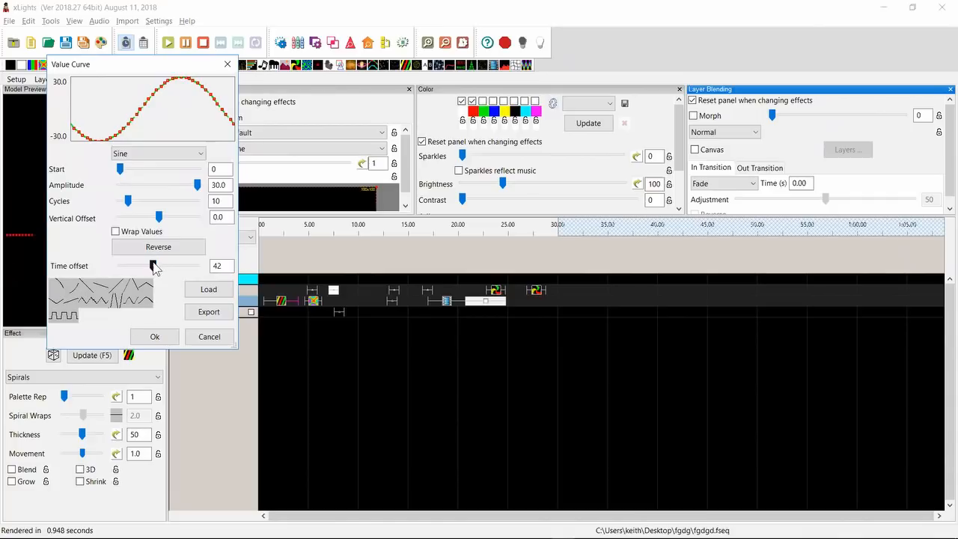
left_click_drag(156, 270, 186, 267)
left_click_drag(119, 170, 131, 206)
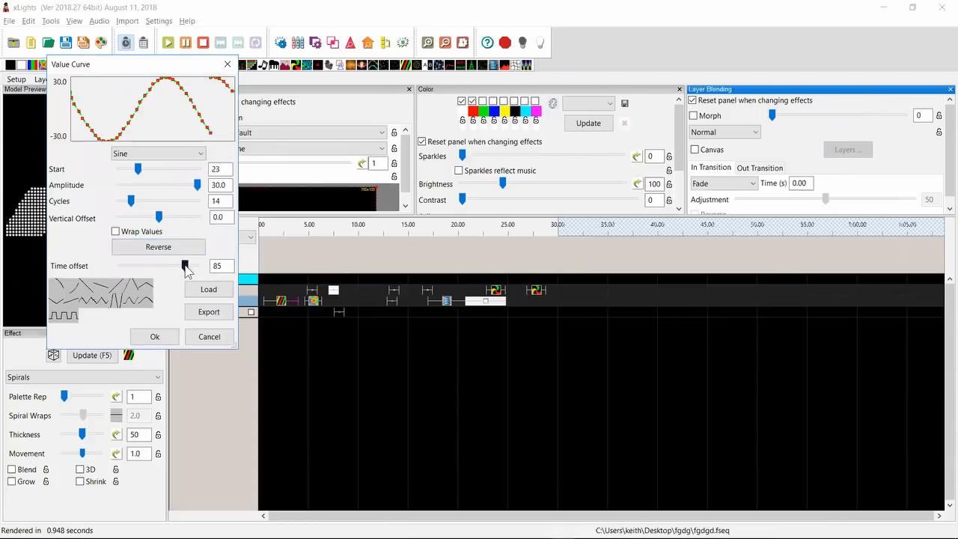
left_click_drag(186, 267, 114, 263)
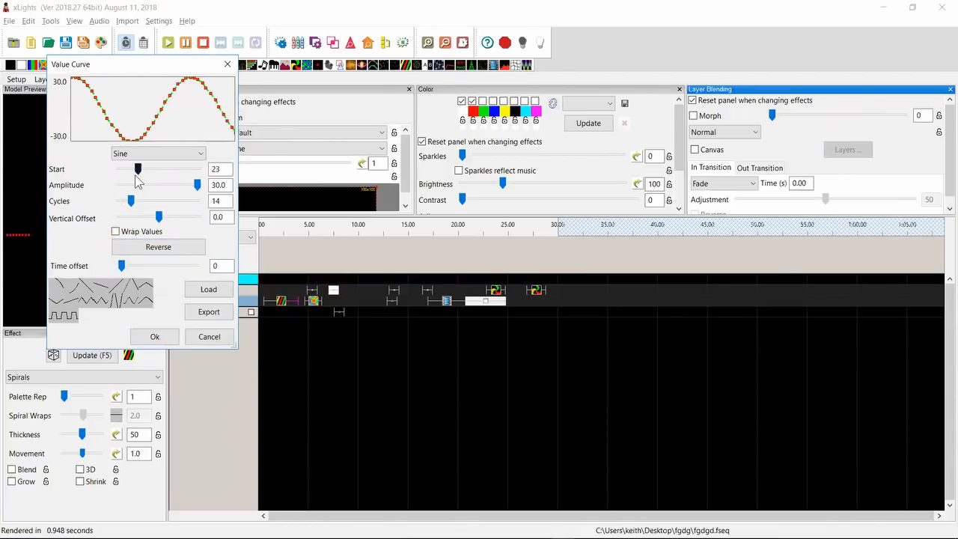
Set the sine curve's start to 46 and its time offset to 16.
left_click_drag(139, 172, 160, 172)
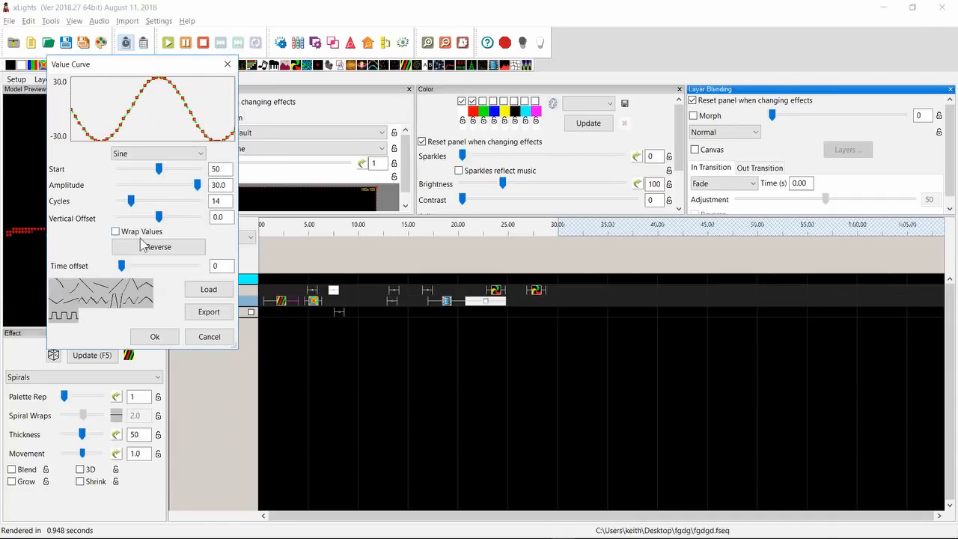
left_click_drag(124, 265, 135, 267)
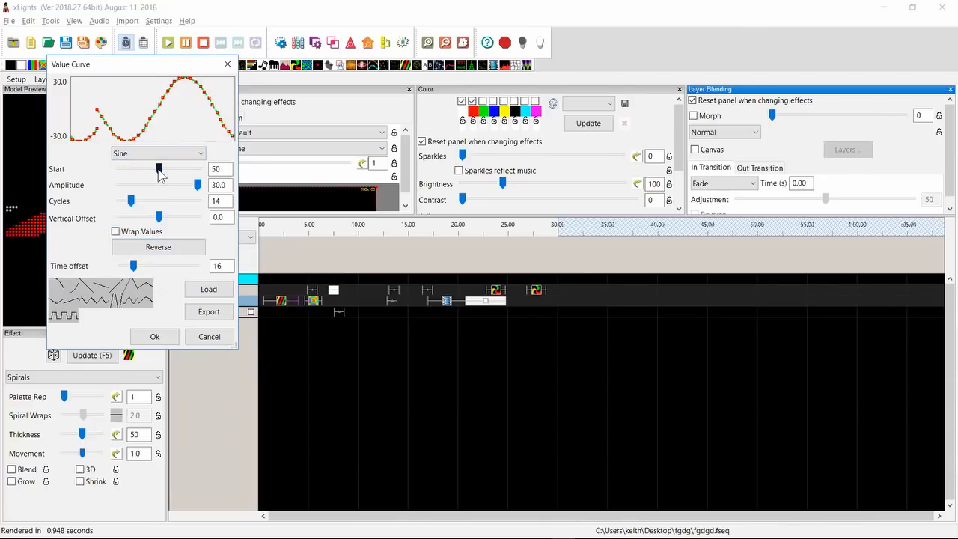
mouse_move(159, 171)
left_mouse_down()
mouse_move(148, 173)
mouse_move(155, 170)
left_mouse_up()
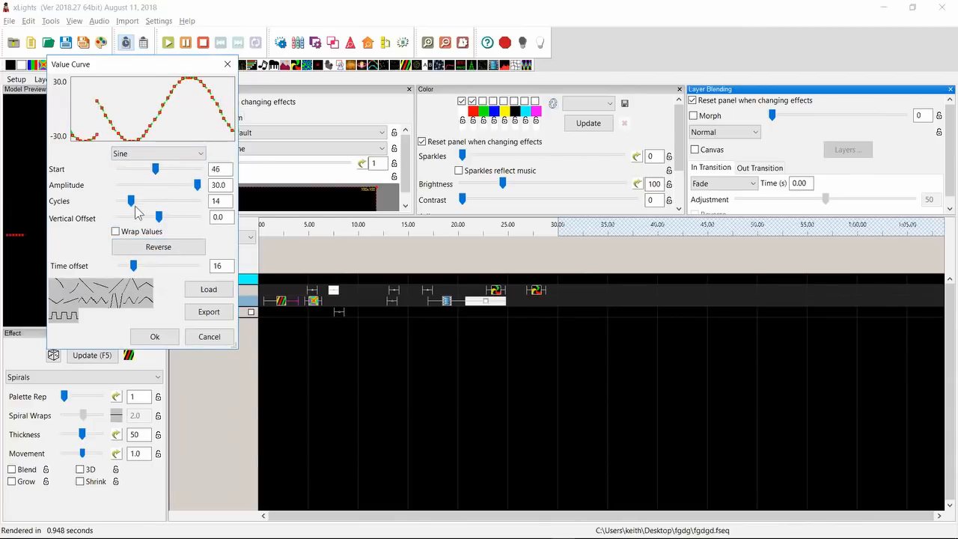
Raise the sine curve to 32 cycles, reset its time offset and start to 0, and discard the value curve changes.
left_click_drag(132, 202, 138, 209)
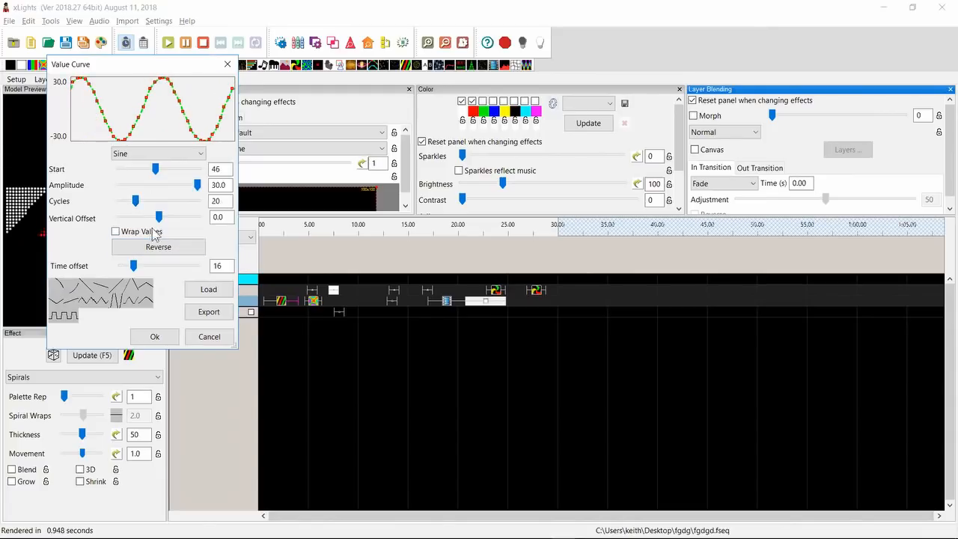
left_click_drag(138, 209, 148, 210)
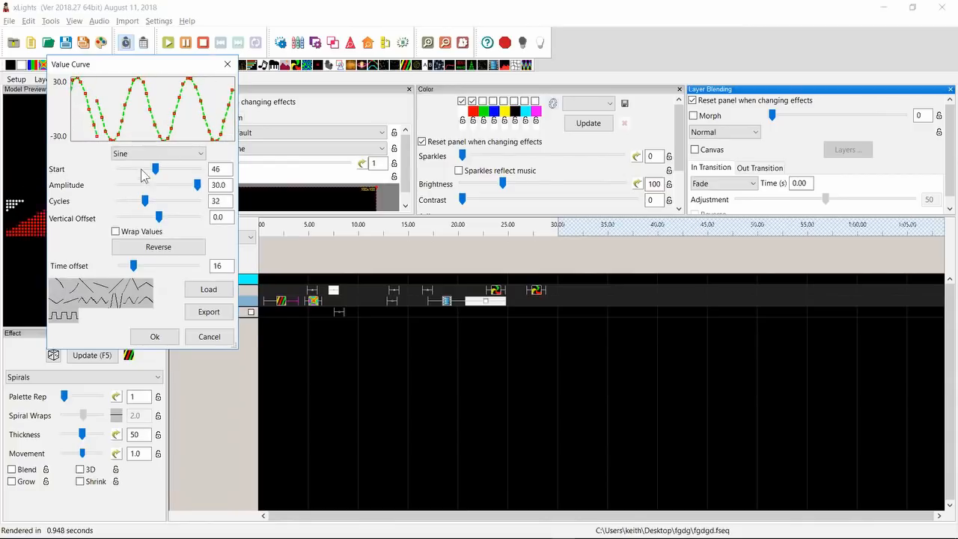
mouse_move(135, 268)
left_mouse_down()
mouse_move(172, 270)
mouse_move(116, 269)
left_mouse_up()
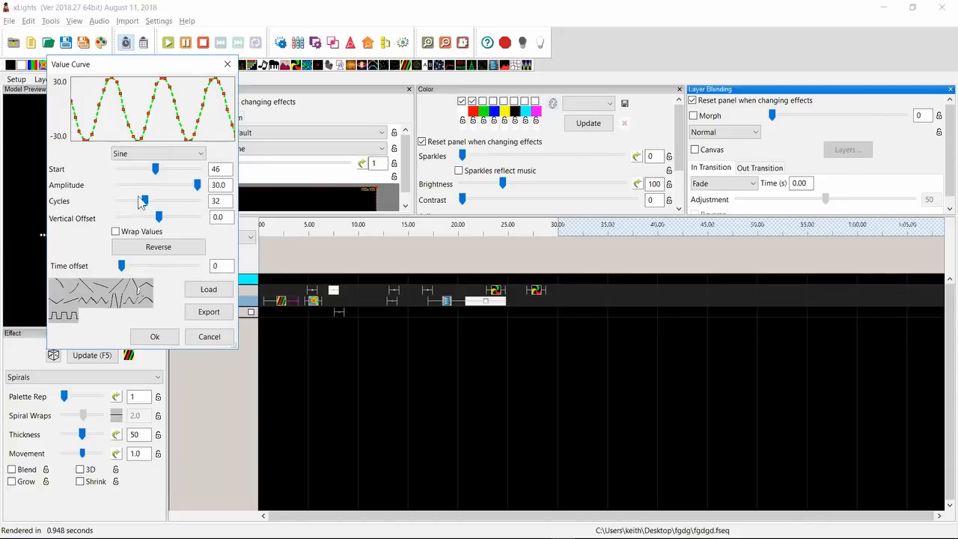
left_click_drag(158, 172, 75, 169)
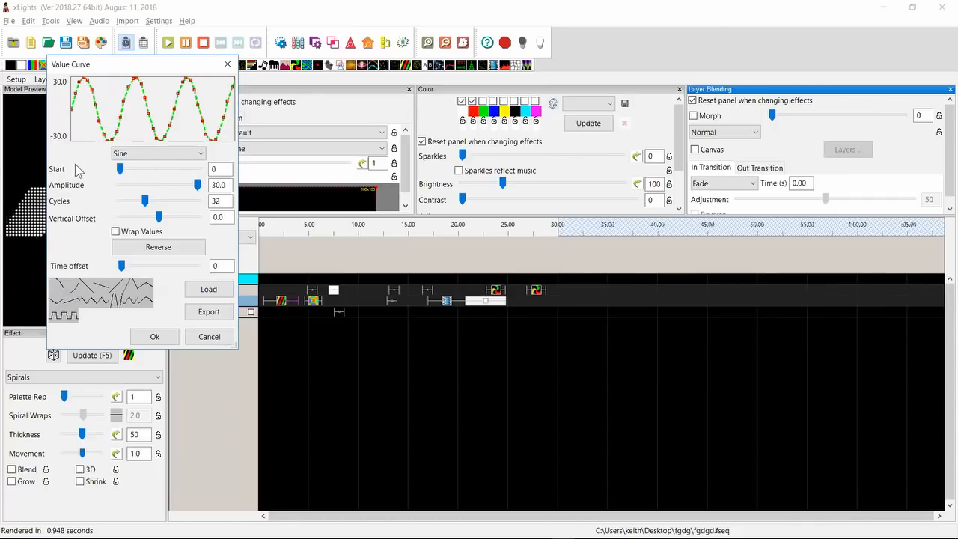
left_click(199, 340)
Switch to the Notepad++ release notes and highlight the 2018.26 entry about using parallel algorithms to speed up effects.
key("alt+Tab")
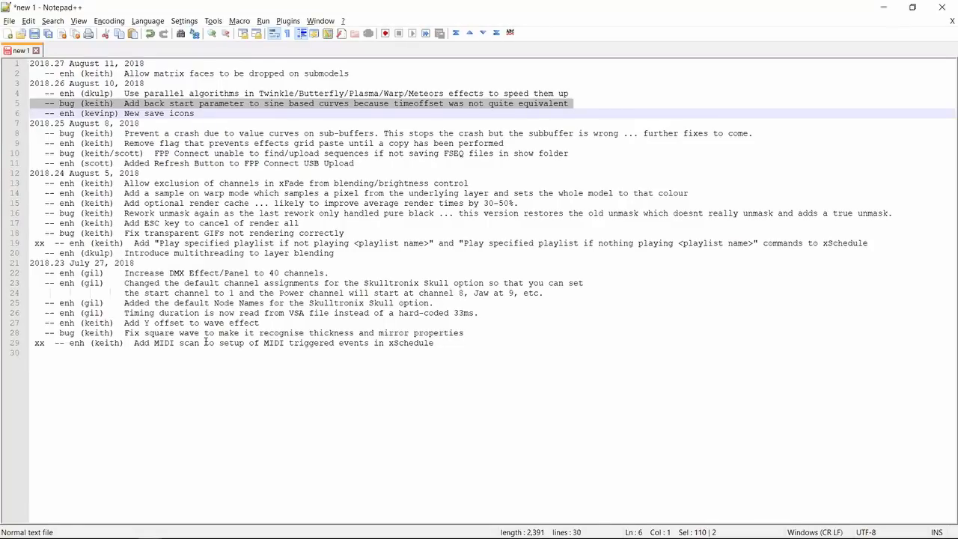
key("Up")
key("Up")
key("shift+Down")
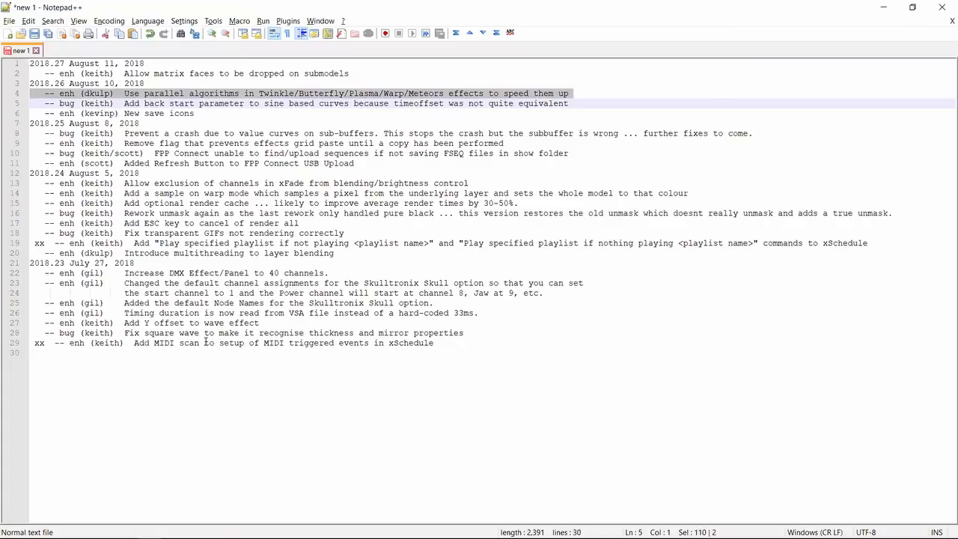
Highlight only the effect names Twinkle/Butterfly/Plasma/Warp/Meteors in the parallel algorithms entry.
key("Down")
key("Up")
key("Up")
key("ctrl+Right")
key("ctrl+Right")
key("ctrl+Right")
key("ctrl+Right")
key("ctrl+shift+Right")
key("ctrl+shift+Right")
key("ctrl+shift+Right")
key("ctrl+shift+Right")
key("ctrl+shift+Right")
key("ctrl+shift+Right")
key("ctrl+shift+Right")
key("ctrl+shift+Right")
key("ctrl+shift+Right")
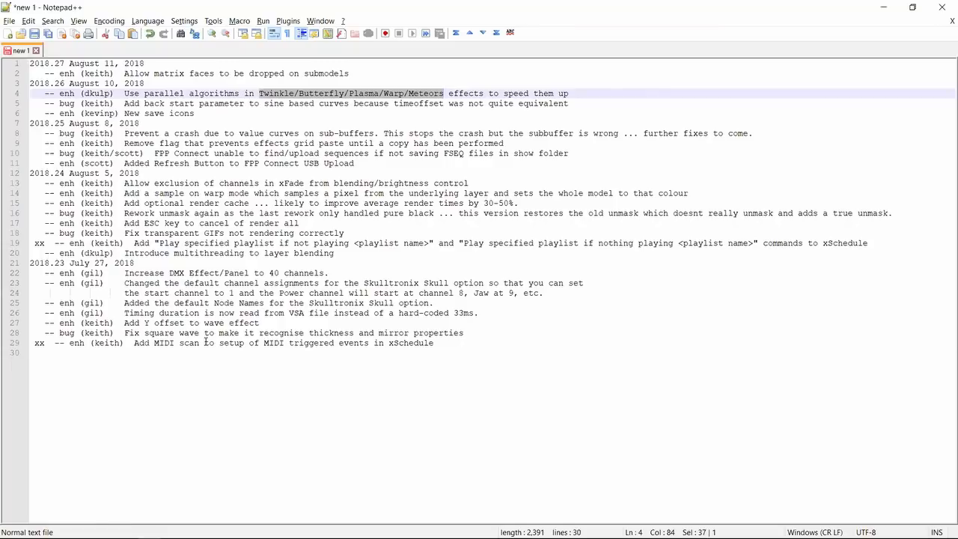
Switch to the xLights layout and add a Matrix-type face definition named 1 to the Matrix model.
key("alt+Tab")
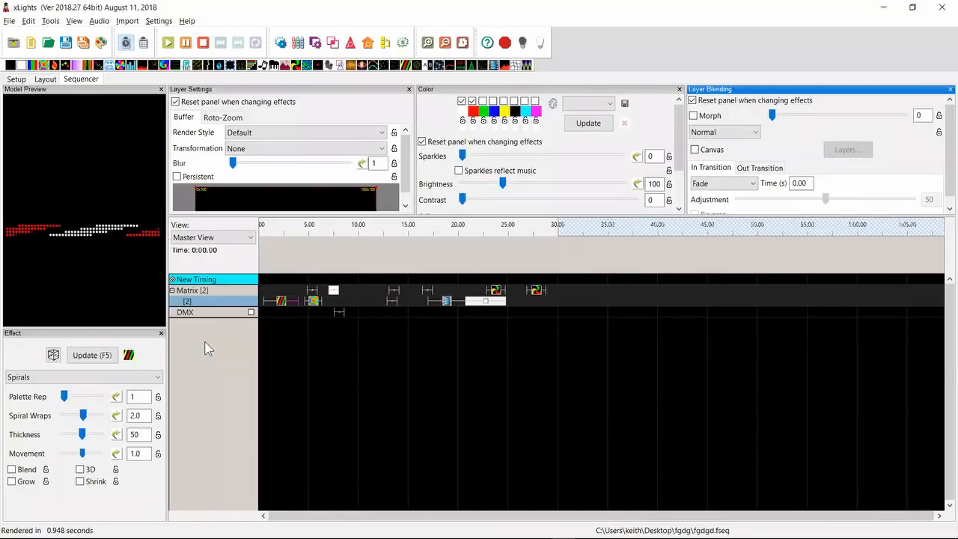
left_click(45, 79)
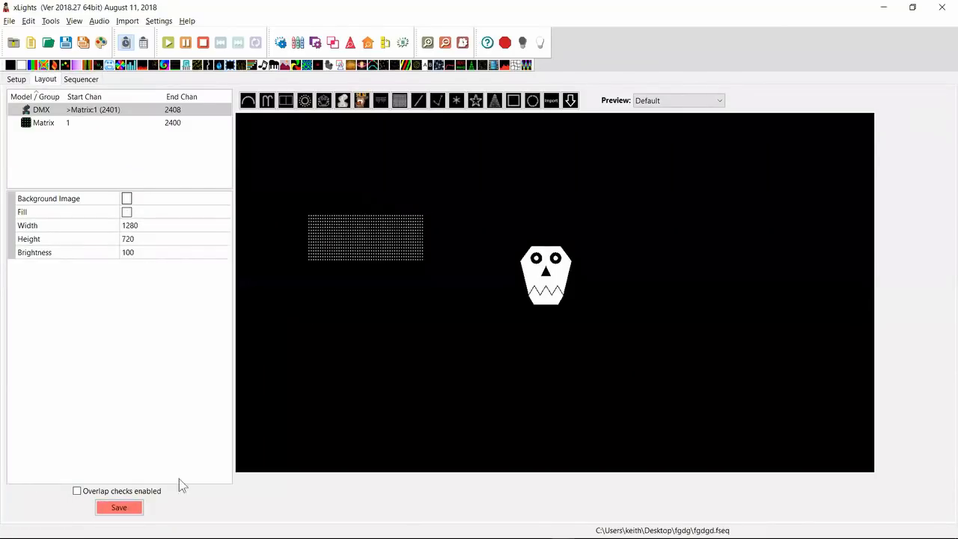
left_click(349, 241)
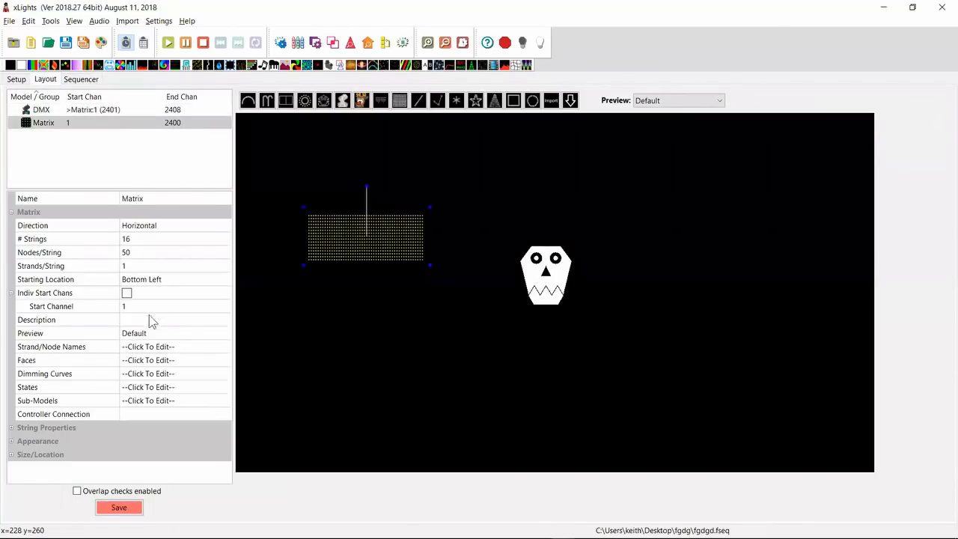
left_click(222, 363)
left_click(224, 362)
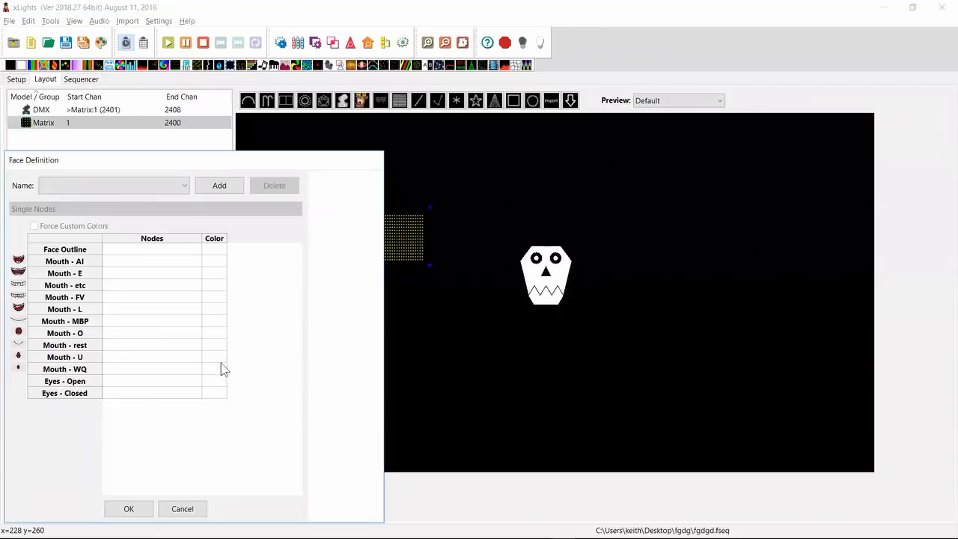
left_click(214, 196)
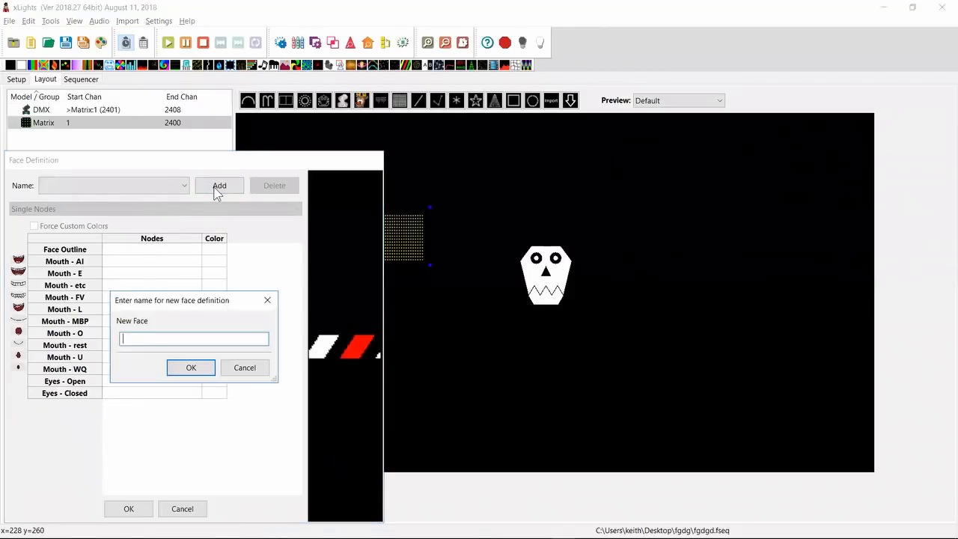
type("1")
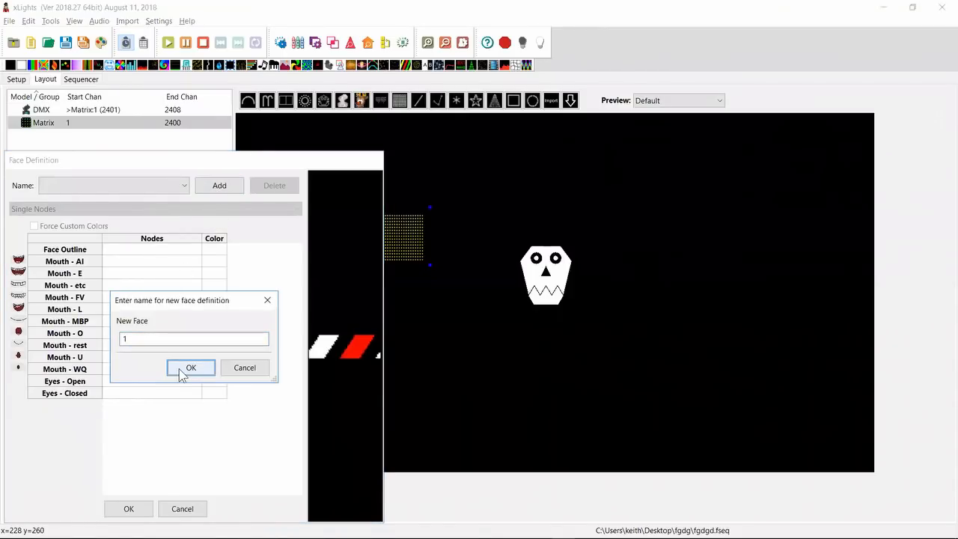
left_click(191, 367)
left_click(186, 210)
left_click(158, 242)
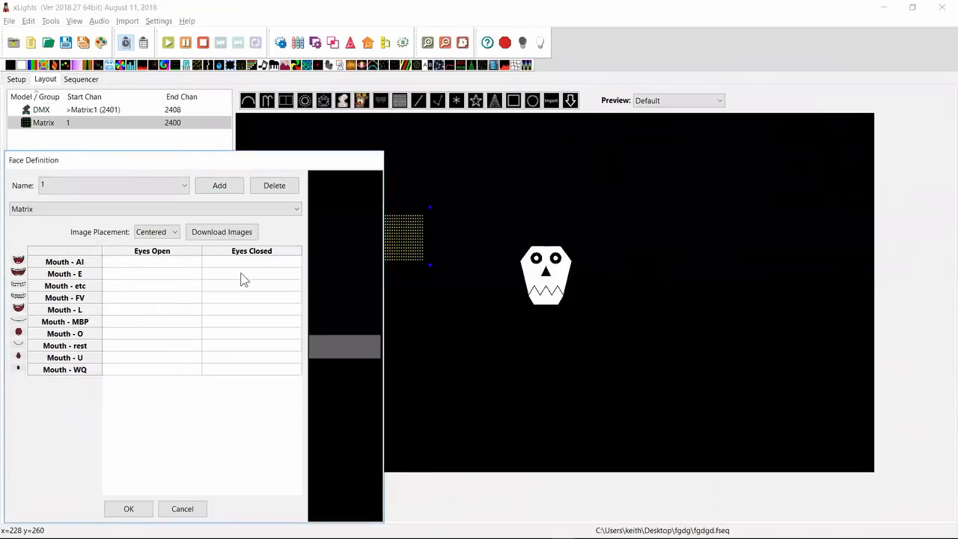
Download the Elsa images from Misc. Christmas and insert them into face definition 1.
left_click(221, 232)
left_click(73, 282)
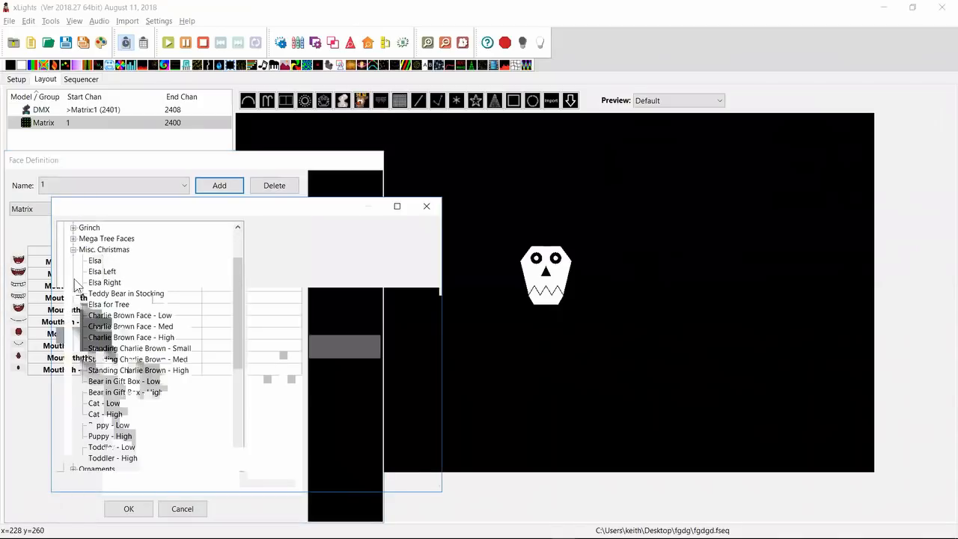
left_click(95, 260)
left_click(343, 478)
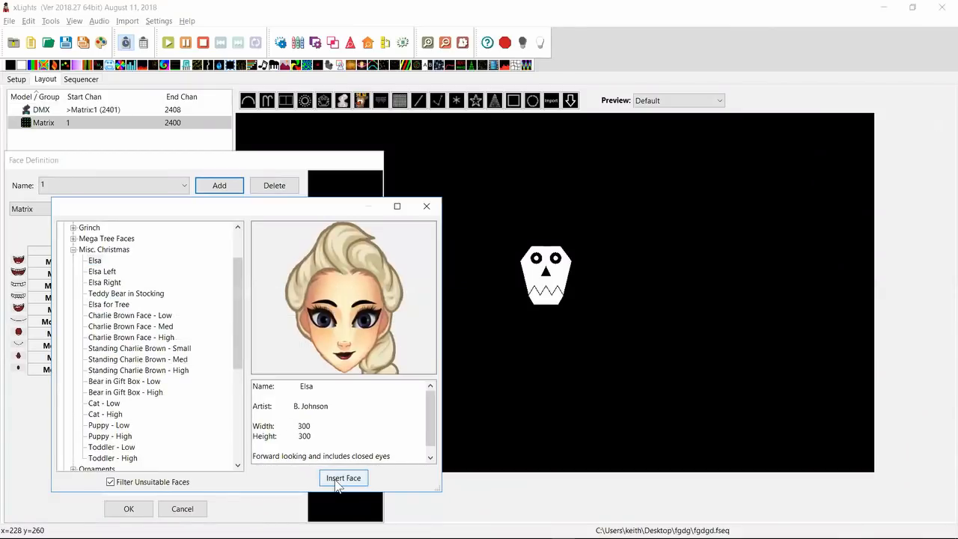
left_click(337, 482)
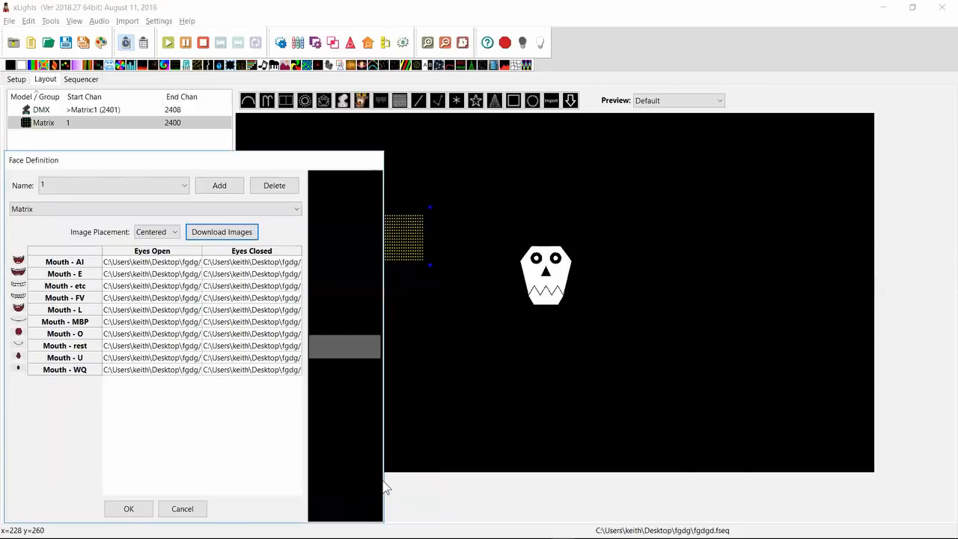
Add a second face definition named 2 and set its type to Matrix.
left_click(219, 185)
type("2")
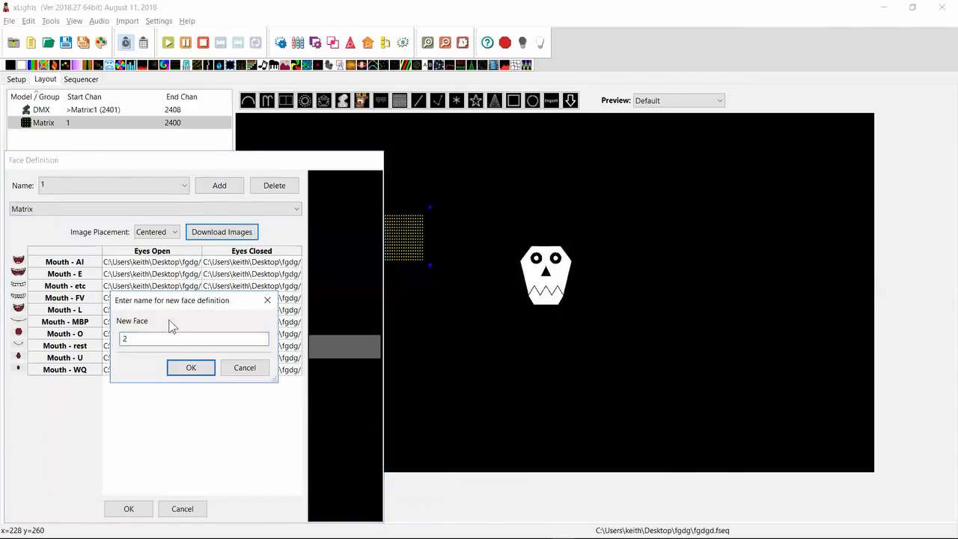
left_click(188, 366)
left_click(164, 209)
left_click(150, 241)
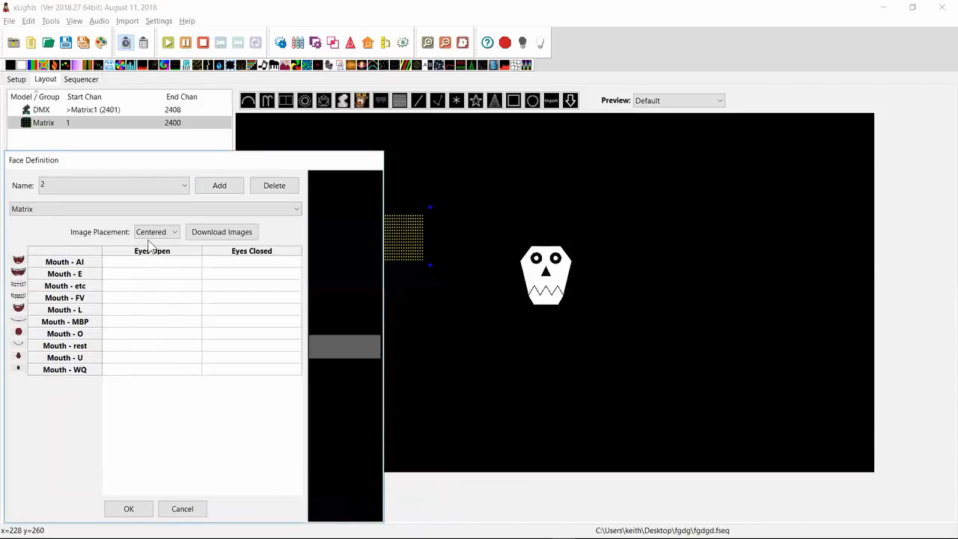
Download the Casper images from the Halloween Ghosts category into face definition 2 and accept the face definitions.
left_click(227, 236)
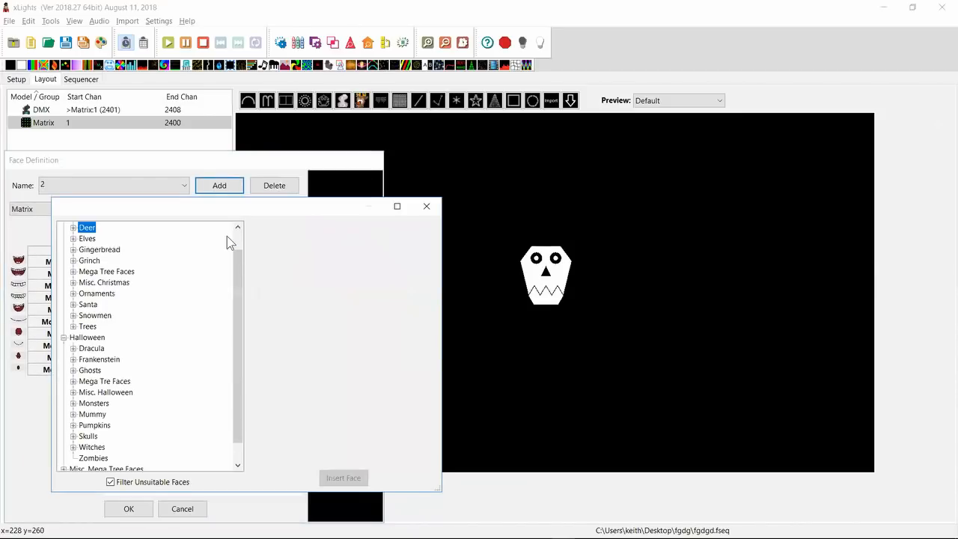
left_click(74, 370)
left_click(91, 380)
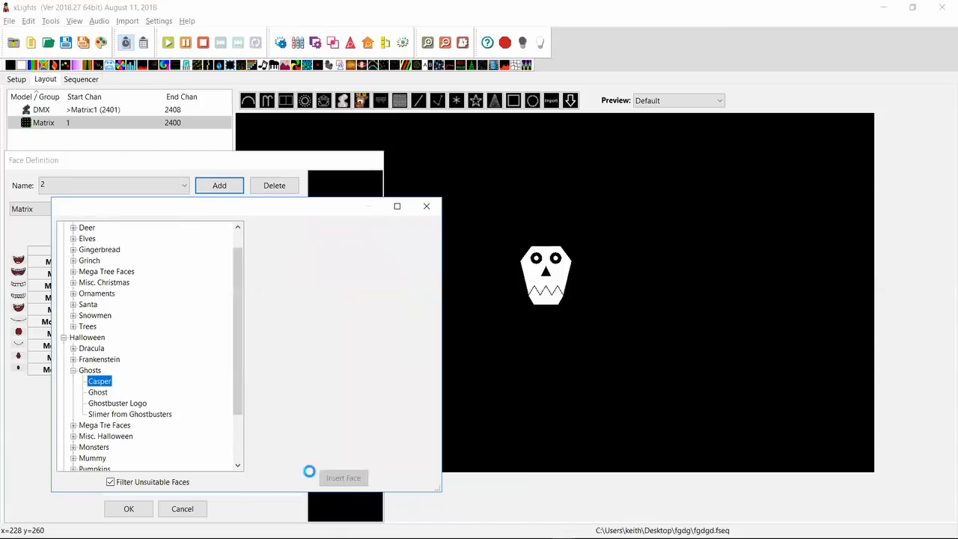
left_click(353, 481)
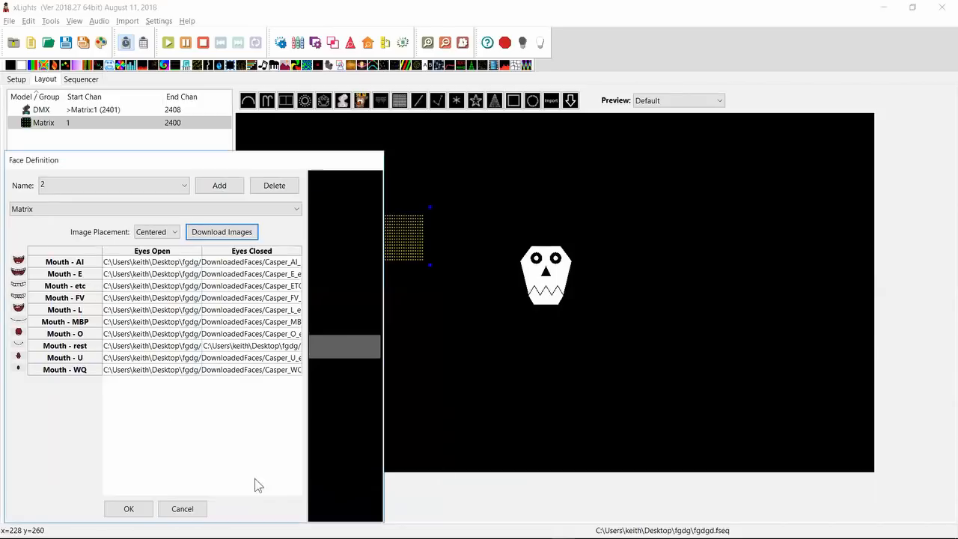
left_click(129, 509)
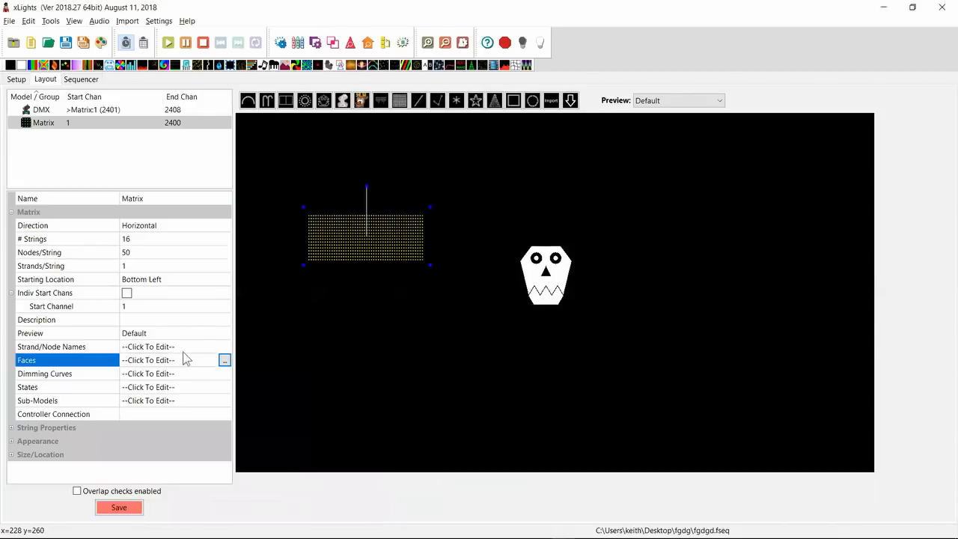
Generate two vertical-slice submodels with the base name SubModel for the Matrix model and check each one's sub-buffer.
left_click(206, 402)
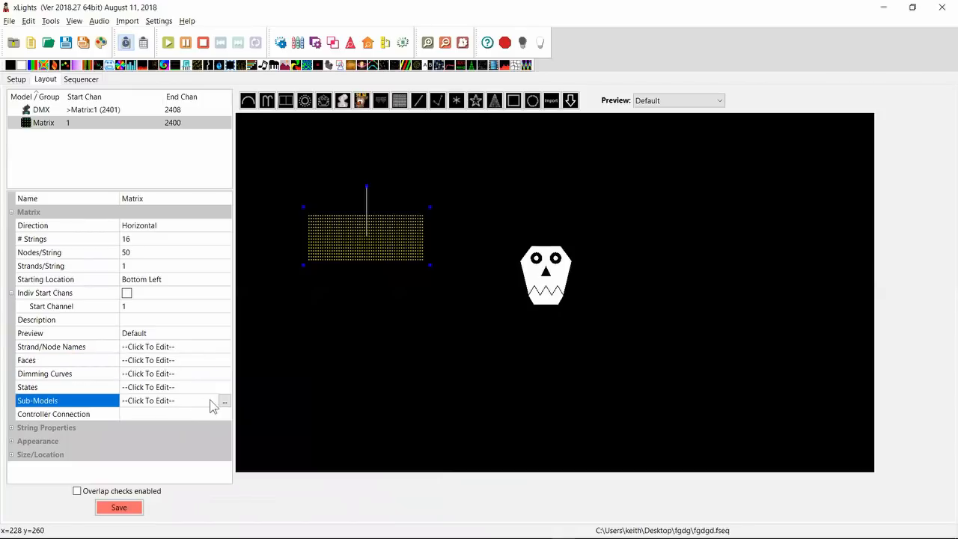
left_click(225, 401)
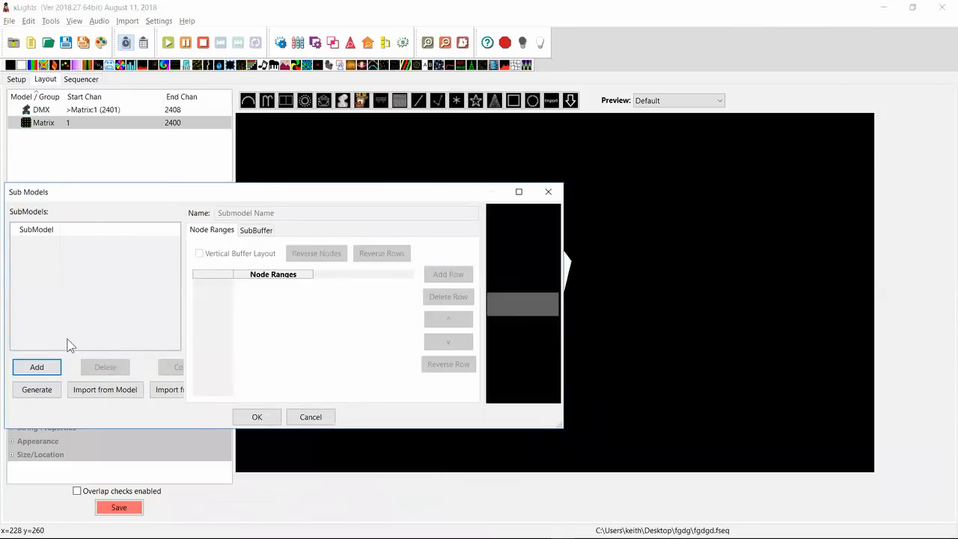
left_click(42, 389)
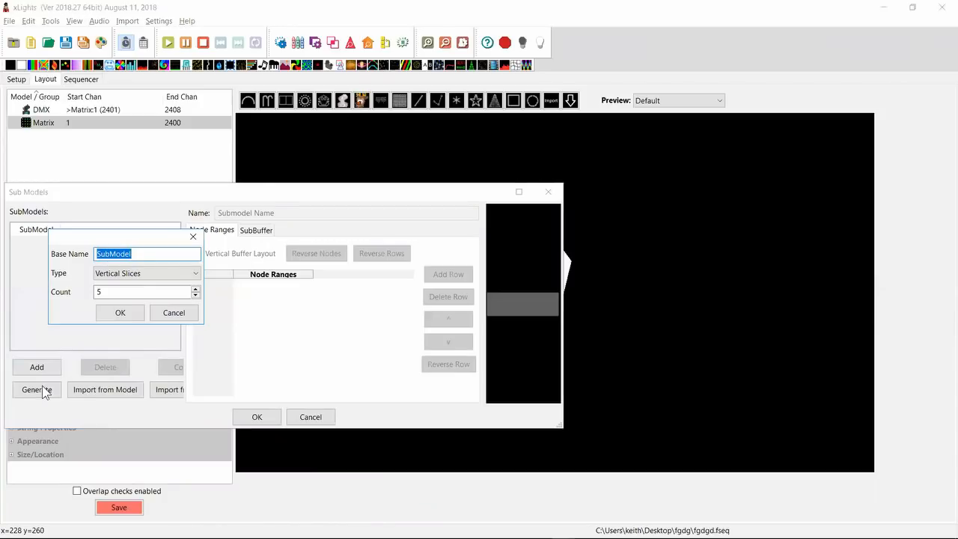
key("Tab")
key("Tab")
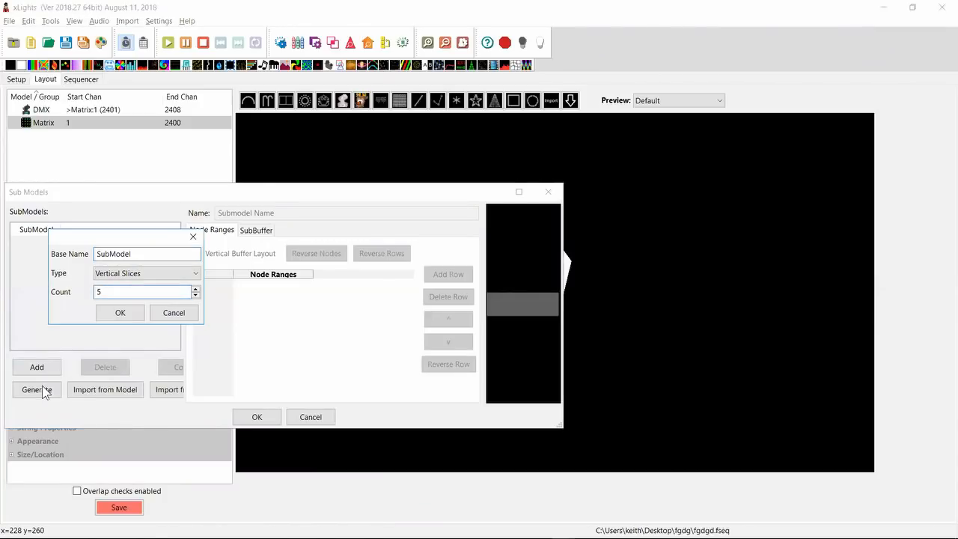
left_click(136, 312)
left_click(50, 243)
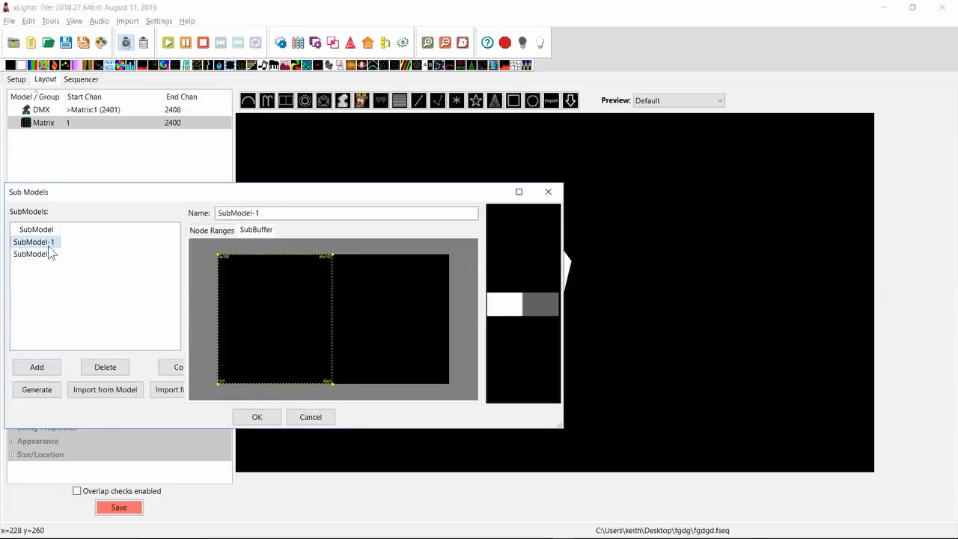
left_click(50, 253)
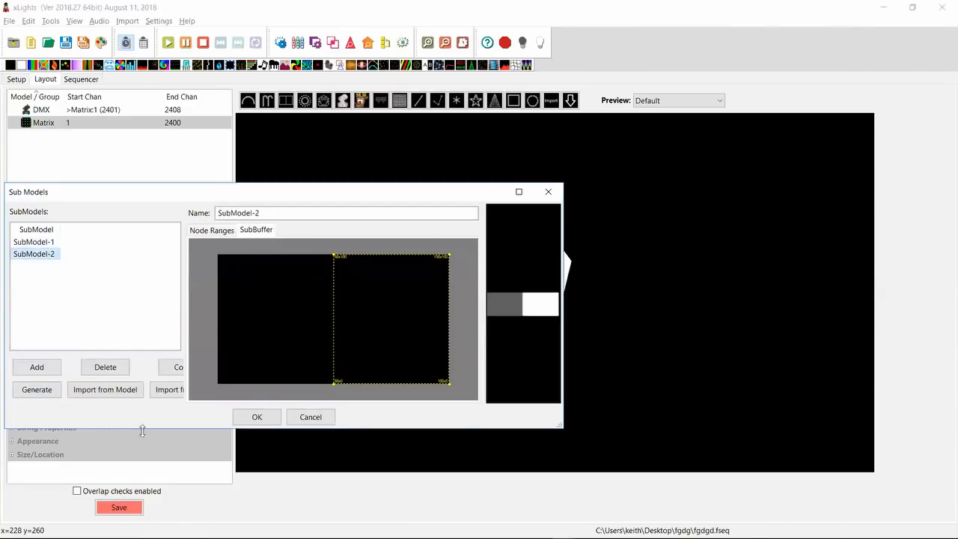
Accept the Matrix model's generated submodels and save the layout.
left_click(266, 419)
left_click(122, 509)
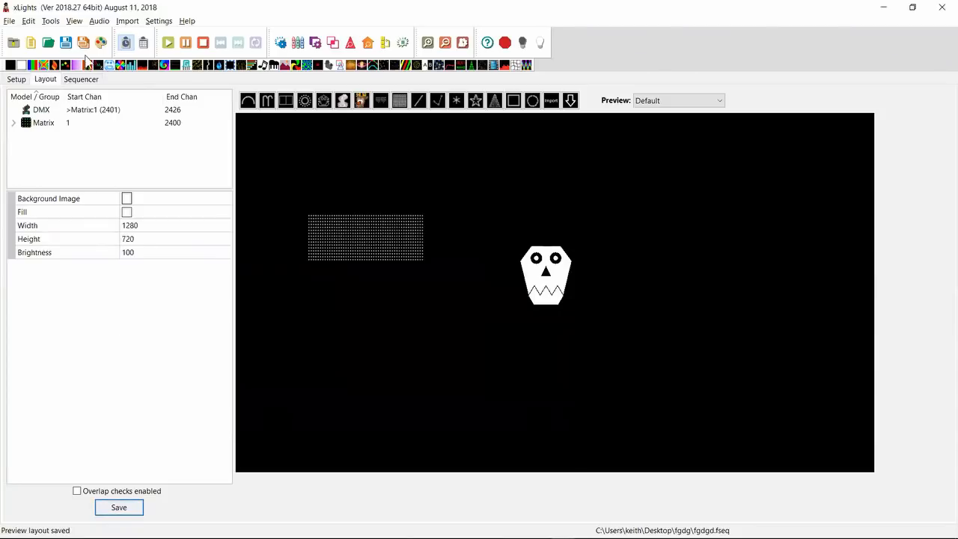
Start a new sequence with the default sequence settings, discarding the unsaved changes of the open one.
left_click(31, 42)
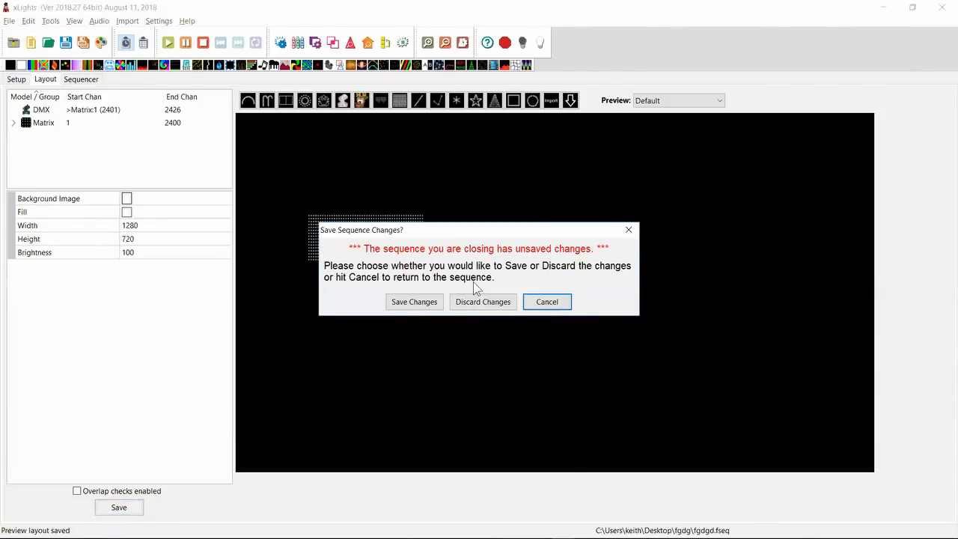
left_click(480, 303)
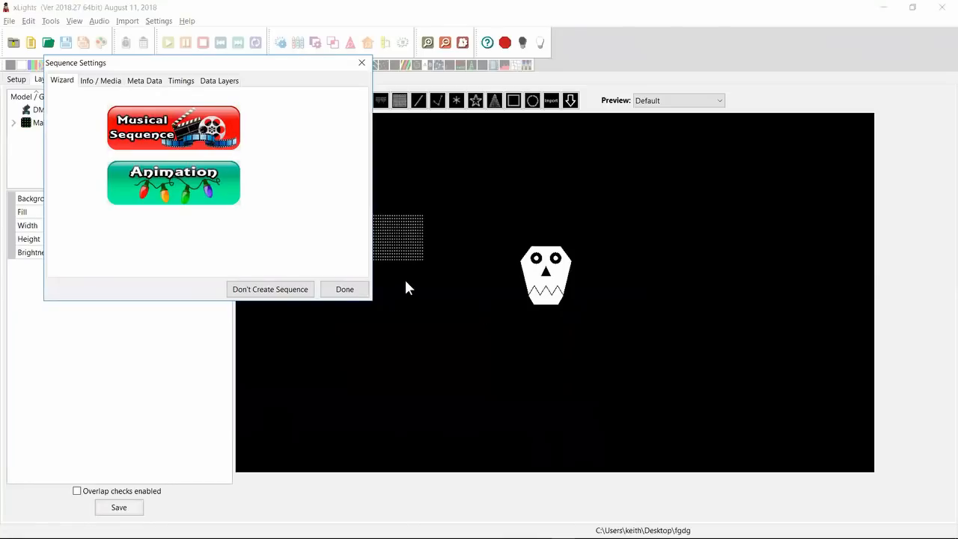
left_click(344, 291)
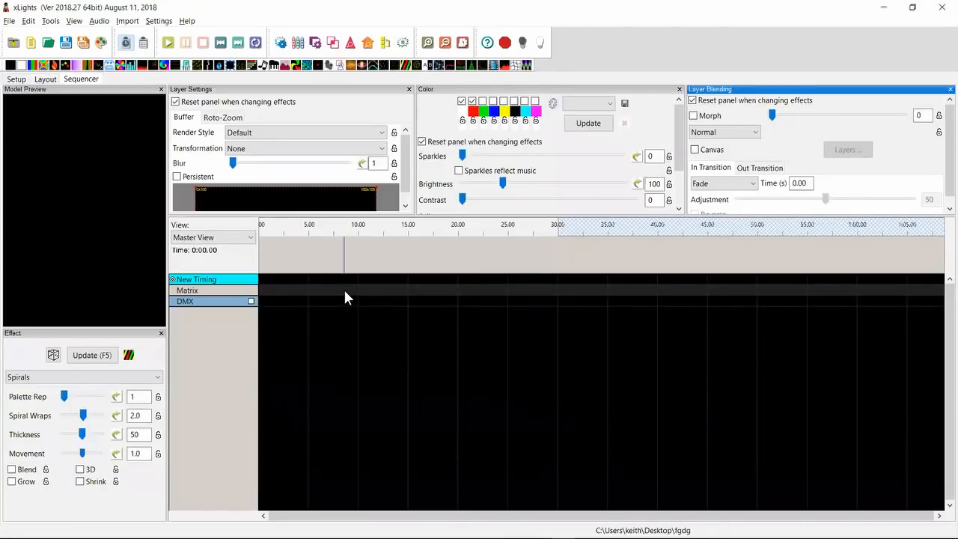
Expand the Matrix row and place a Faces effect on SubModel-1 from about 2.9 s to 12.65 s, using face definition 1.
double_click(226, 292)
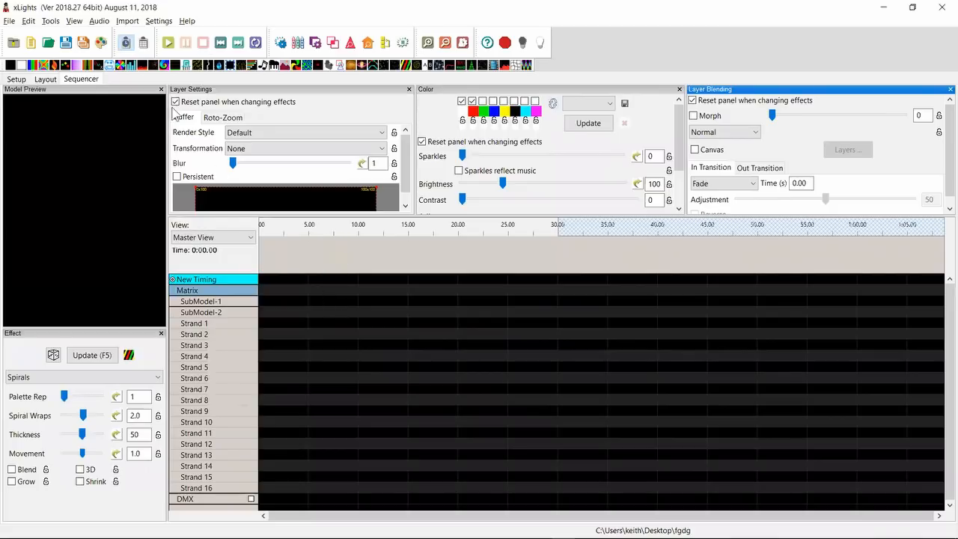
left_click_drag(108, 66, 387, 305)
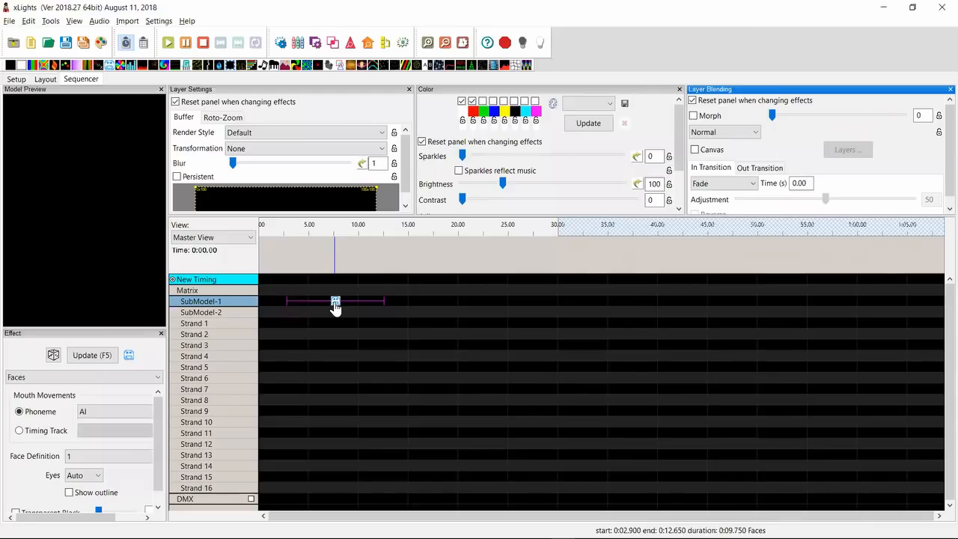
left_click(68, 459)
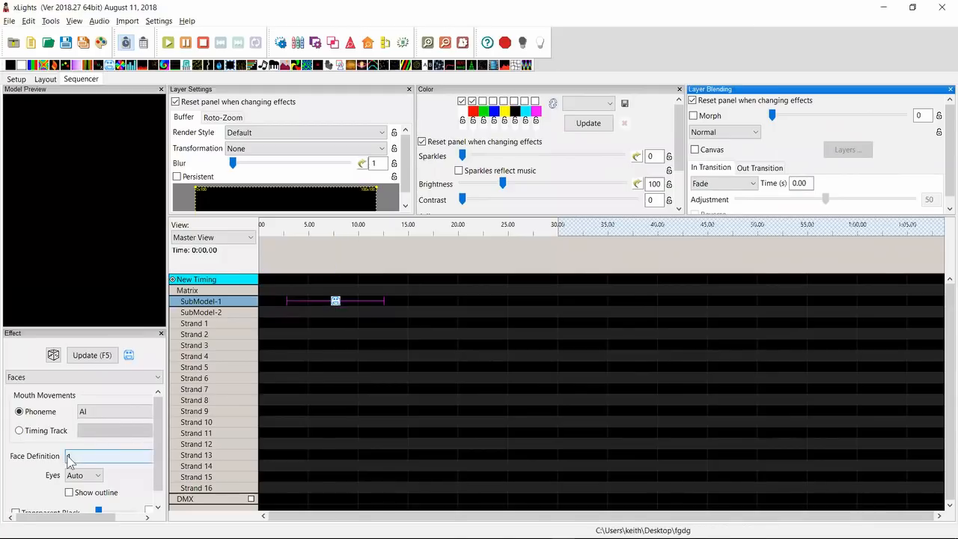
left_click_drag(157, 477, 162, 454)
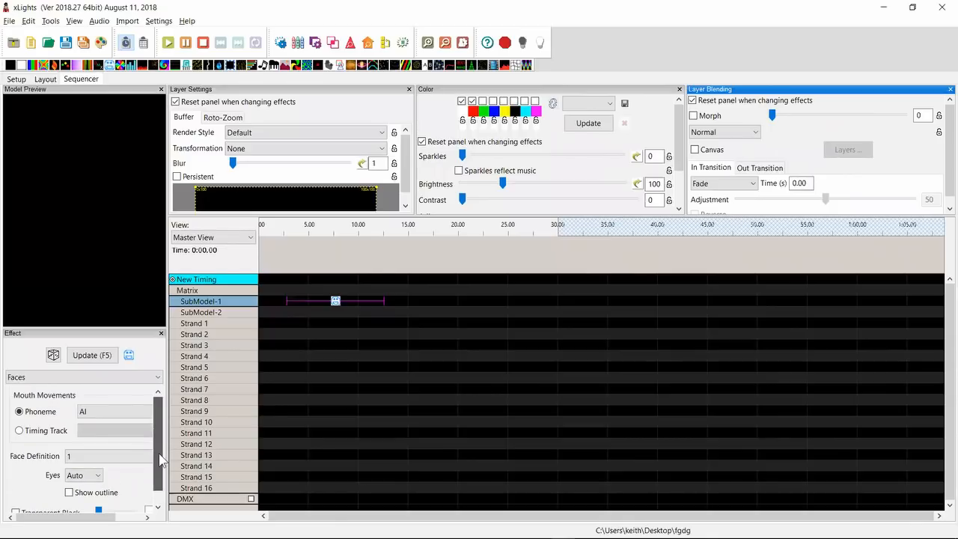
left_click(106, 459)
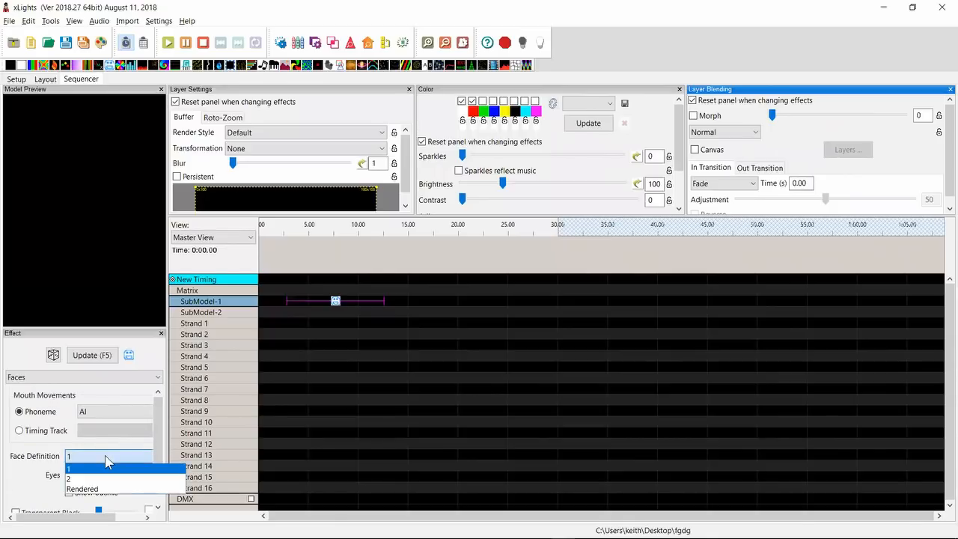
left_click(97, 479)
left_click(95, 456)
left_click(90, 471)
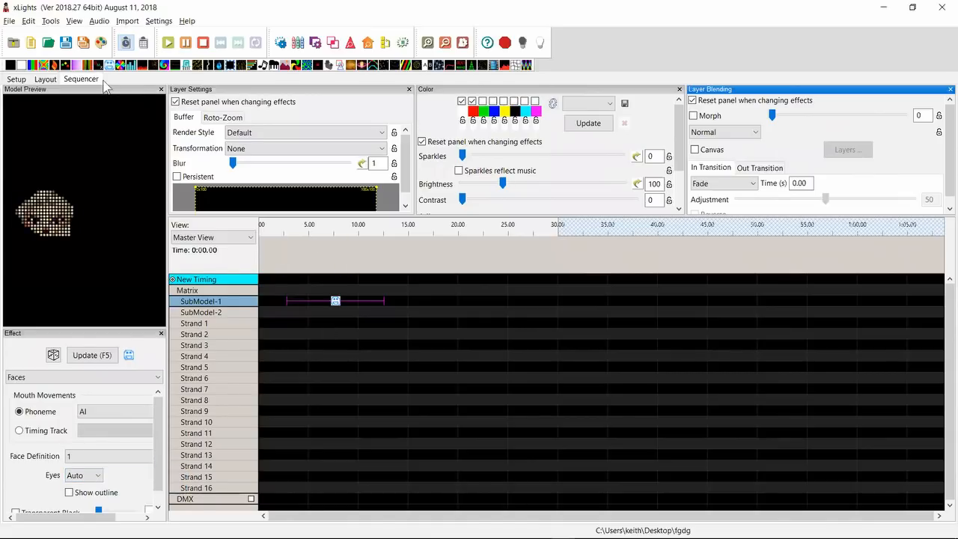
Place a Faces effect on SubModel-2 from about 2.8 s to 12.75 s and set its face definition to 2.
left_click_drag(111, 66, 386, 311)
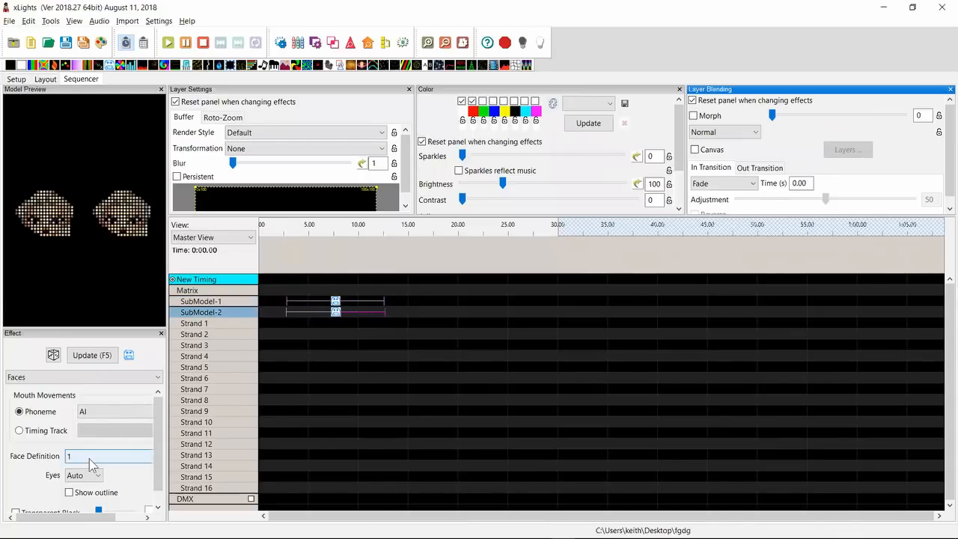
left_click(90, 456)
left_click(88, 479)
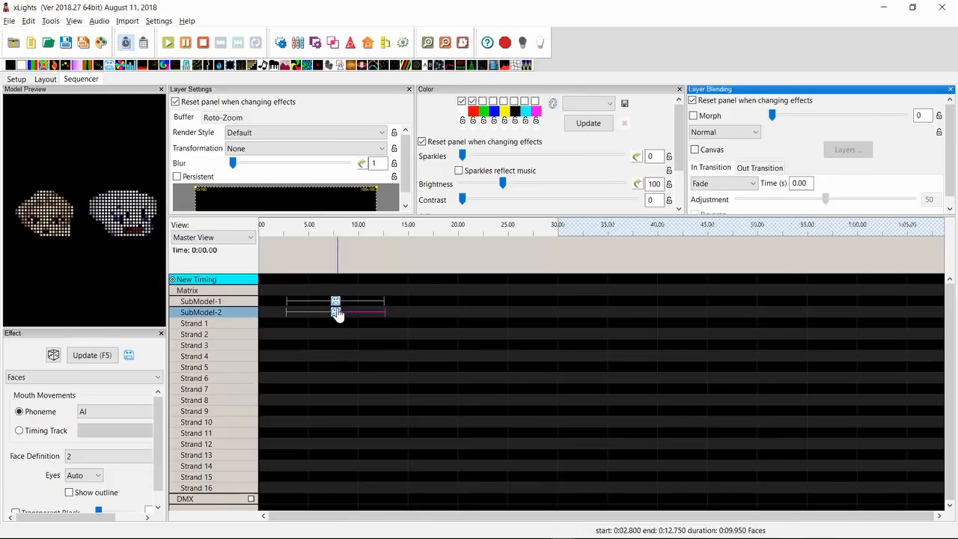
Switch to Notepad++ and go through the release notes from 2018.27 down to the 2018.24 entries.
key("alt+Tab")
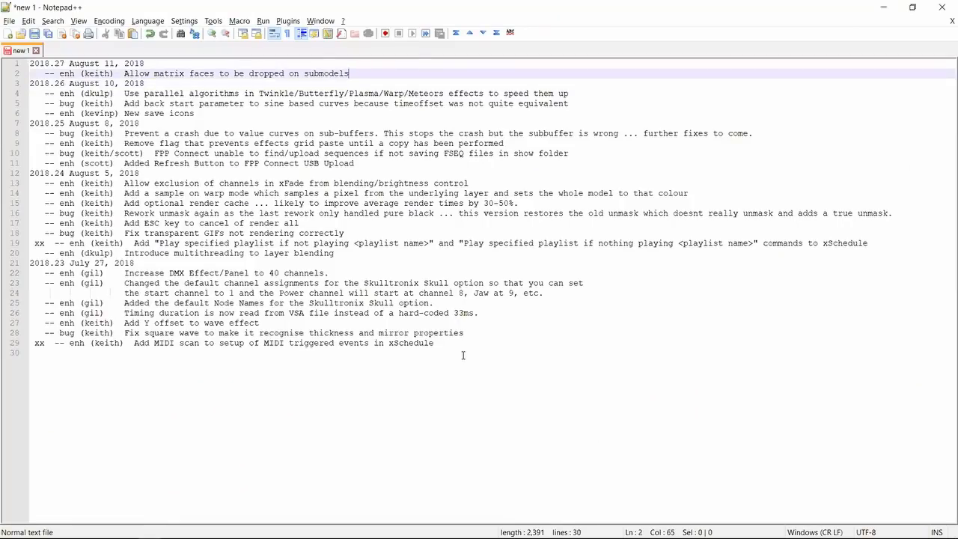
key("shift+Down")
key("Up")
key("Up")
key("Right")
key("shift+Down")
key("Down")
key("Down")
key("Down")
key("Down")
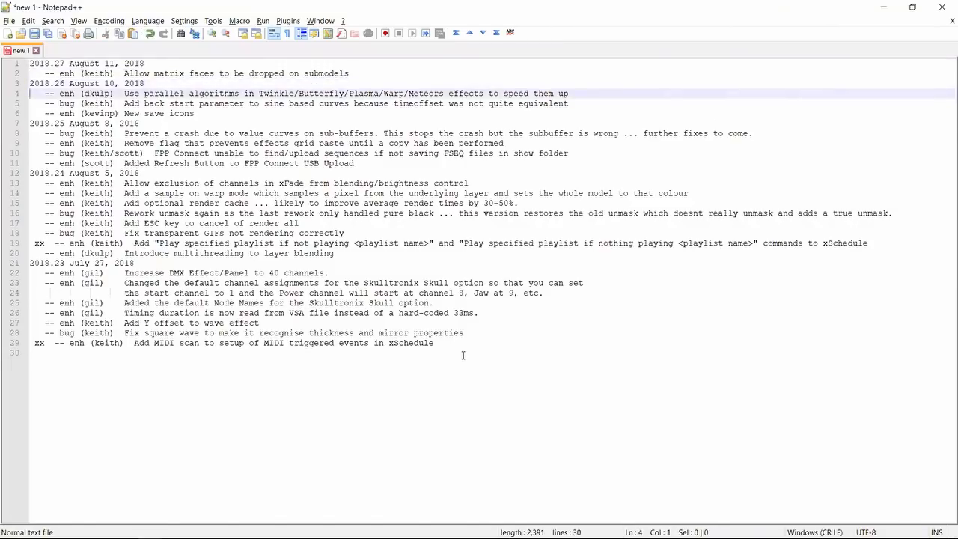
key("Down")
key("Down")
key("Down")
key("Down")
key("Down")
key("Down")
key("Down")
key("Down")
key("Down")
key("Down")
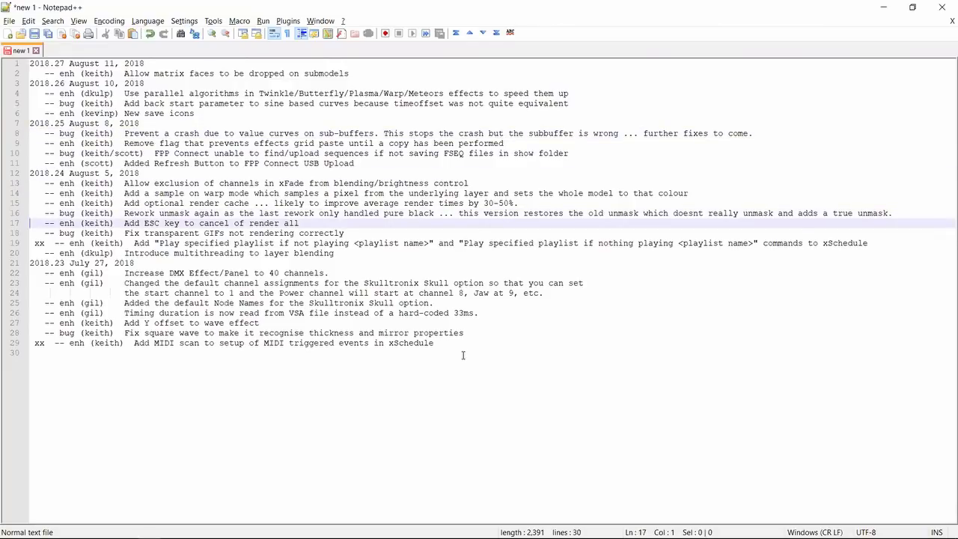
key("Up")
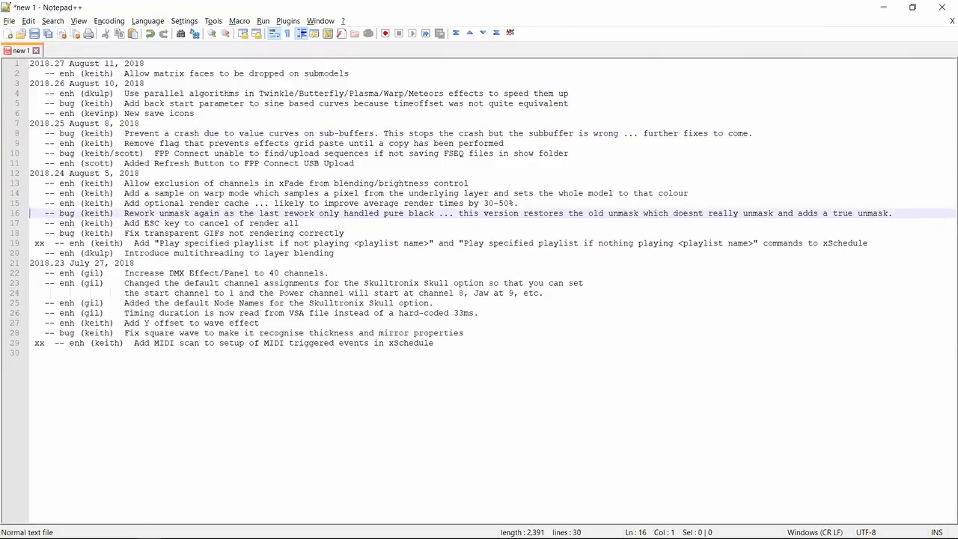
Switch to File Explorer and open the C:\Program Files\xLights folder.
key("alt+Tab")
key("alt+Tab")
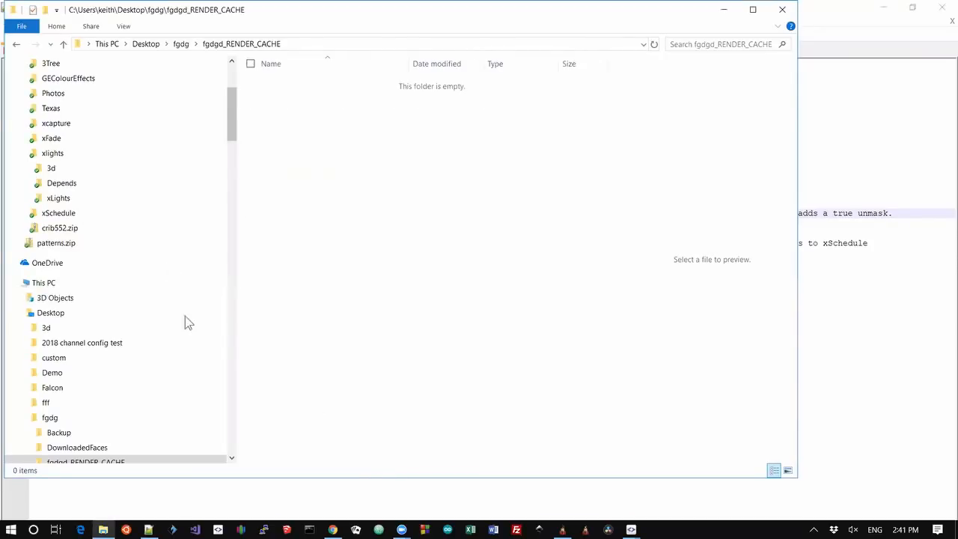
left_click(231, 269)
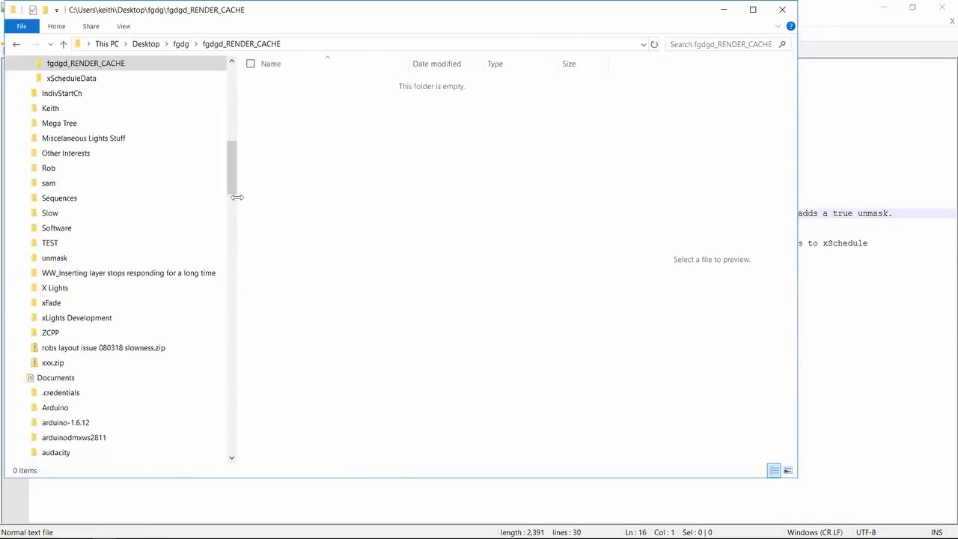
left_click_drag(237, 193, 243, 475)
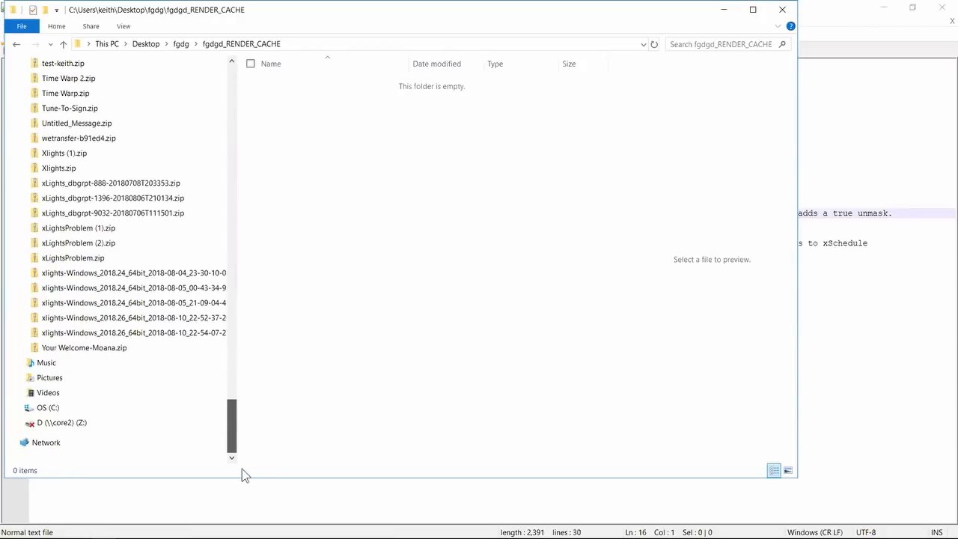
left_click(16, 407)
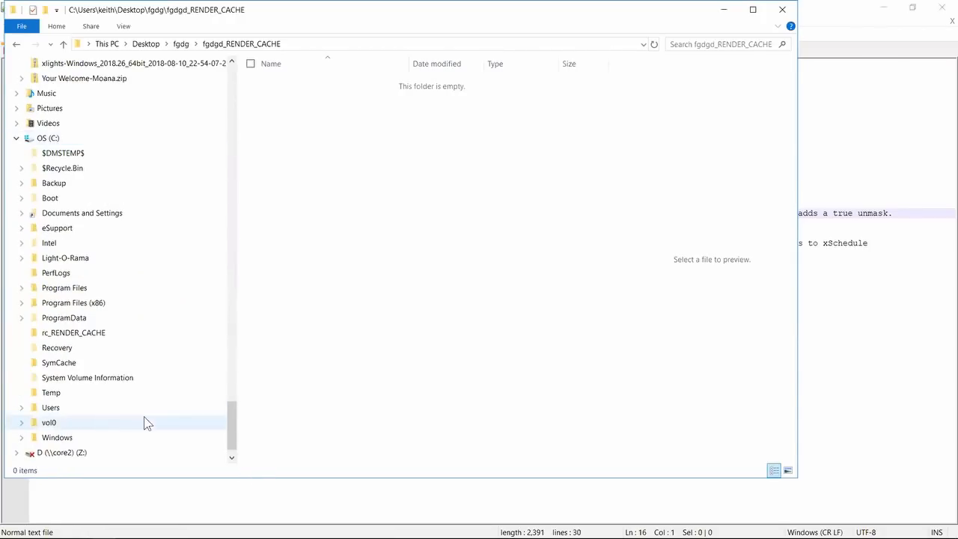
left_click(22, 288)
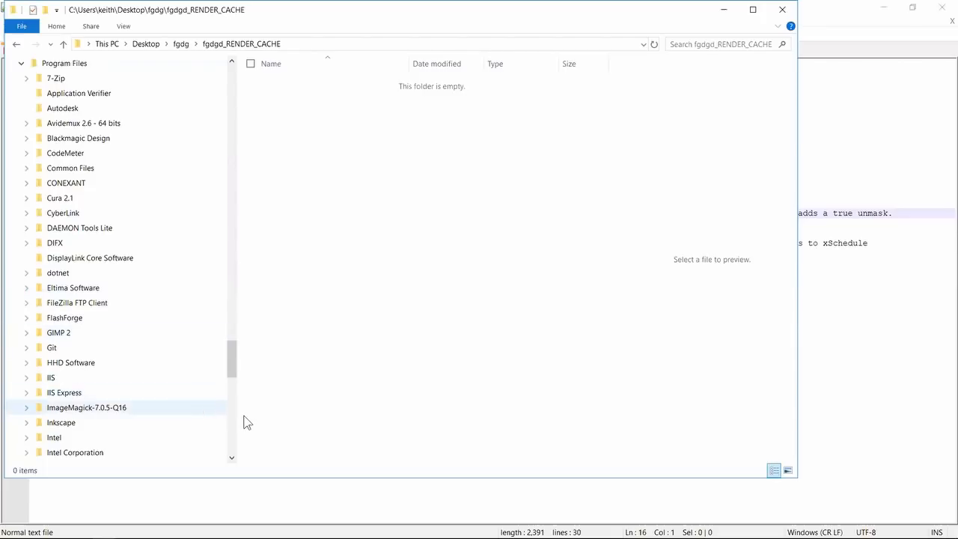
left_click(235, 424)
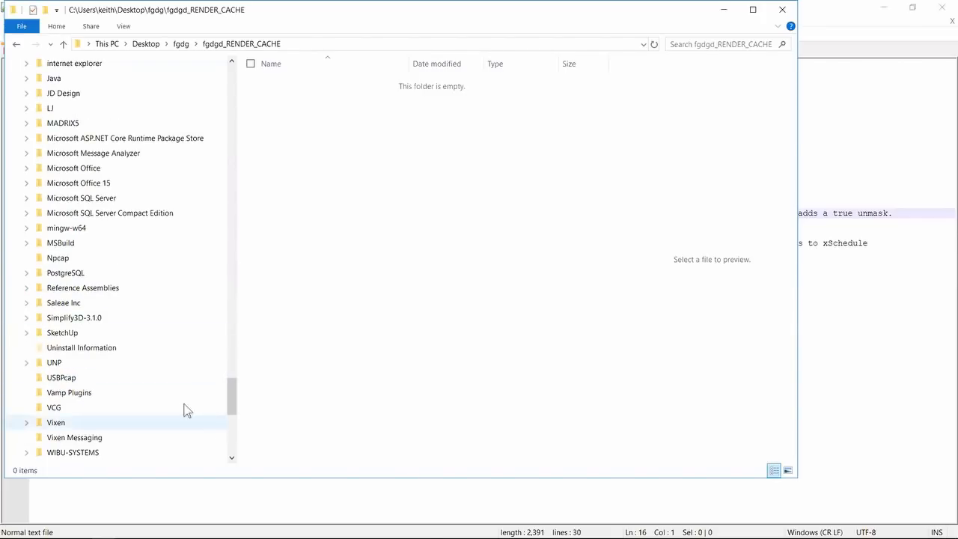
left_click(232, 429)
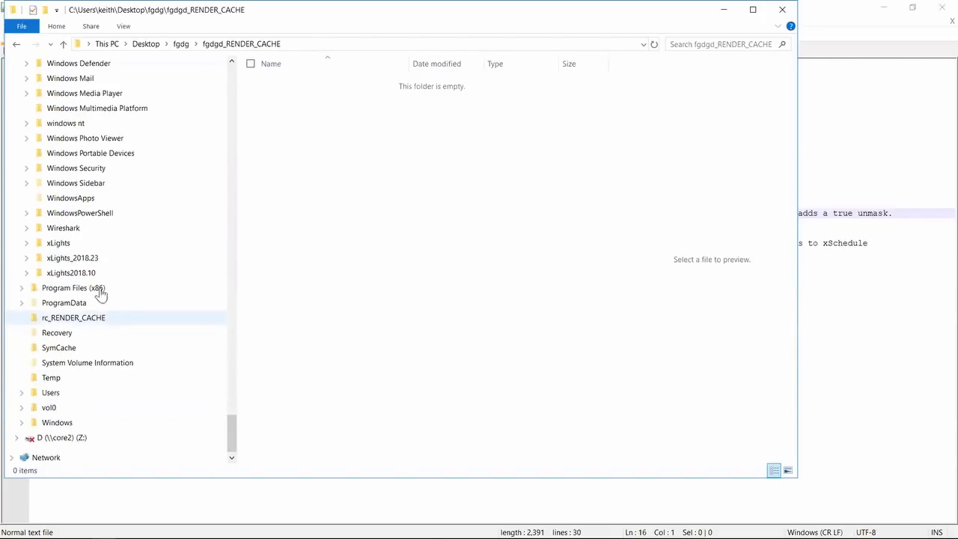
left_click(76, 245)
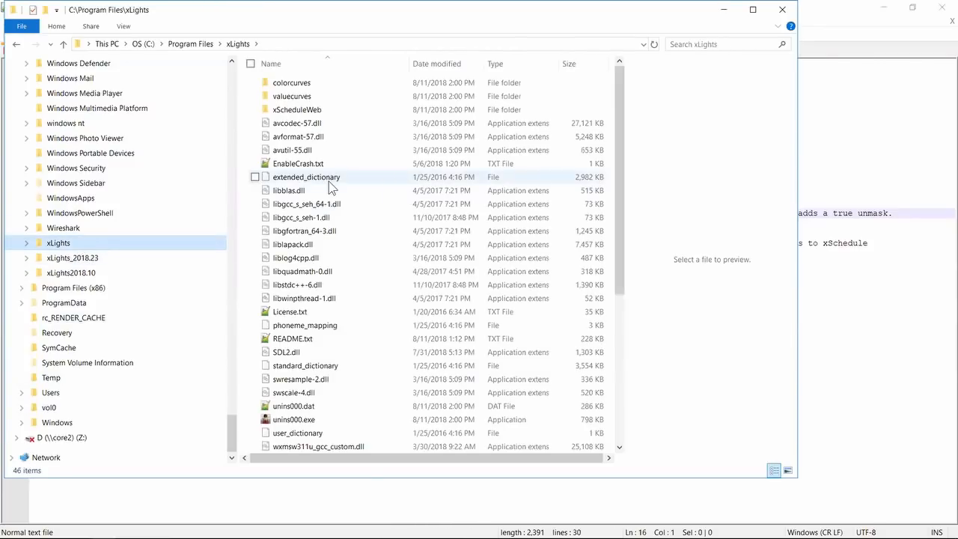
Find the xFade program in the xLights folder and launch it.
left_click(344, 339)
key("x")
key("Down")
key("Down")
key("Down")
key("Down")
key("Return")
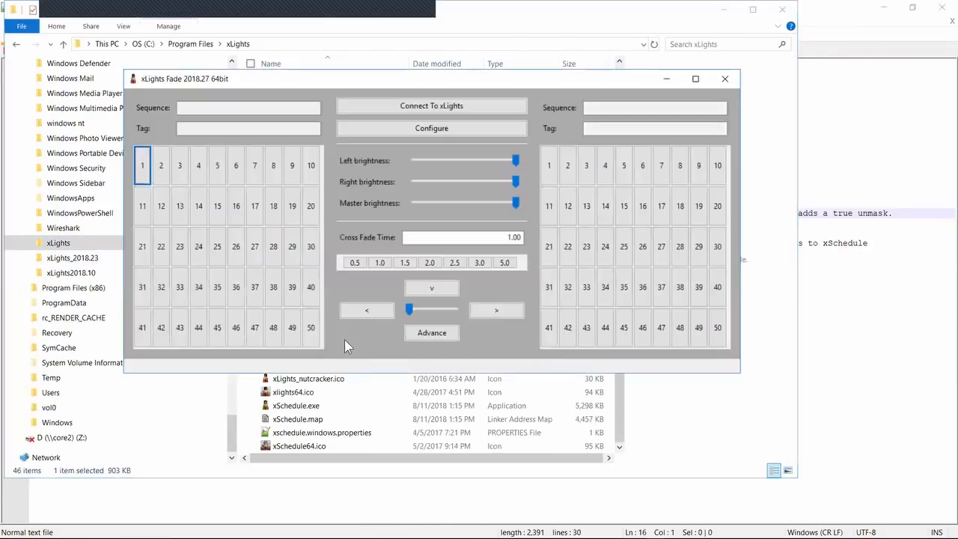
Open the xFade settings, examine the Channel Fade Exclude list and close the settings.
left_click(449, 131)
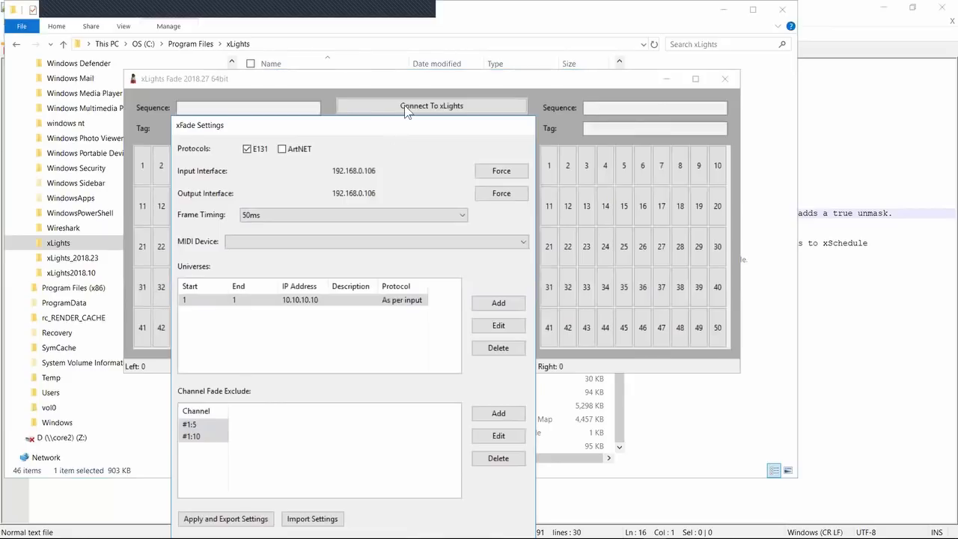
left_click(426, 486)
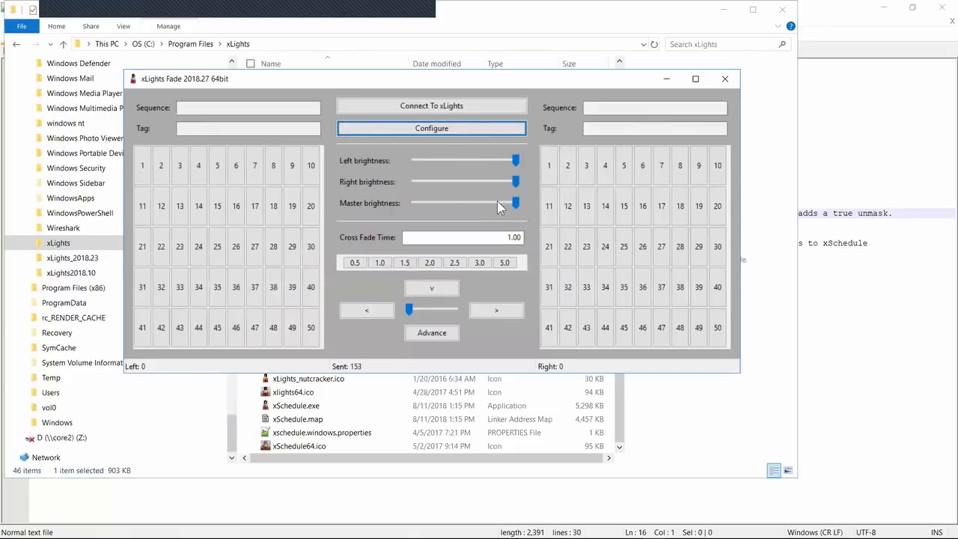
Move the cross-fade slider partway toward the second sequence and return it to its starting end.
mouse_move(407, 309)
left_mouse_down()
mouse_move(454, 310)
mouse_move(404, 310)
mouse_move(420, 309)
left_mouse_up()
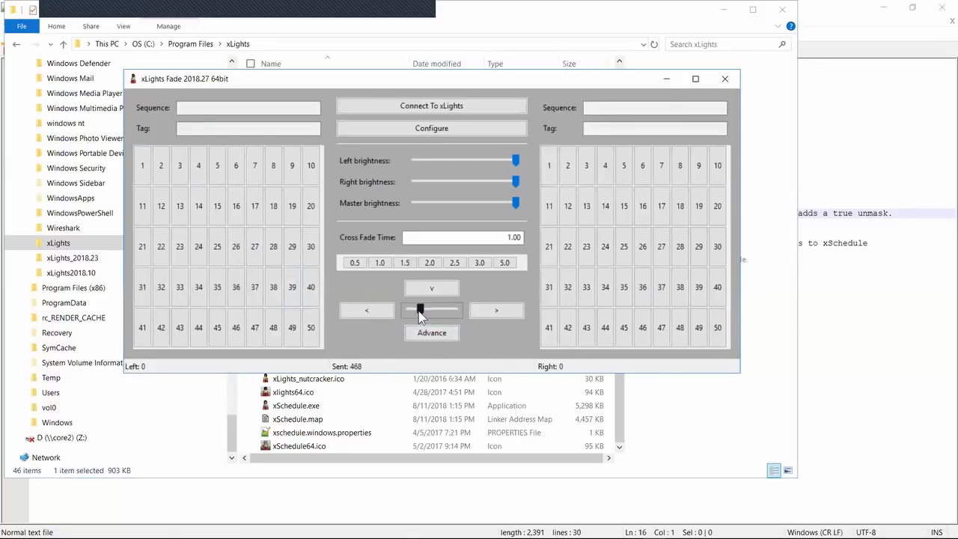
left_click_drag(433, 311, 434, 311)
left_click_drag(436, 310, 397, 309)
Switch back to Notepad++ and highlight the release notes from the 2018.27 heading down through the 2018.23 entries for review.
key("alt+Tab")
key("Tab")
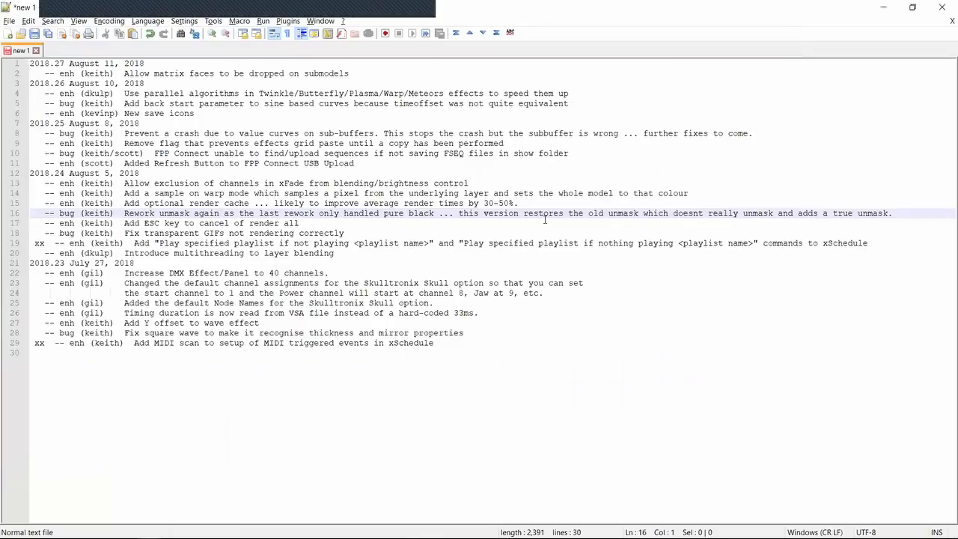
key("Up")
key("Up")
key("Up")
key("Up")
key("Up")
key("Up")
key("Up")
key("Up")
key("Up")
key("Up")
key("Up")
key("Up")
key("Up")
key("Up")
key("Up")
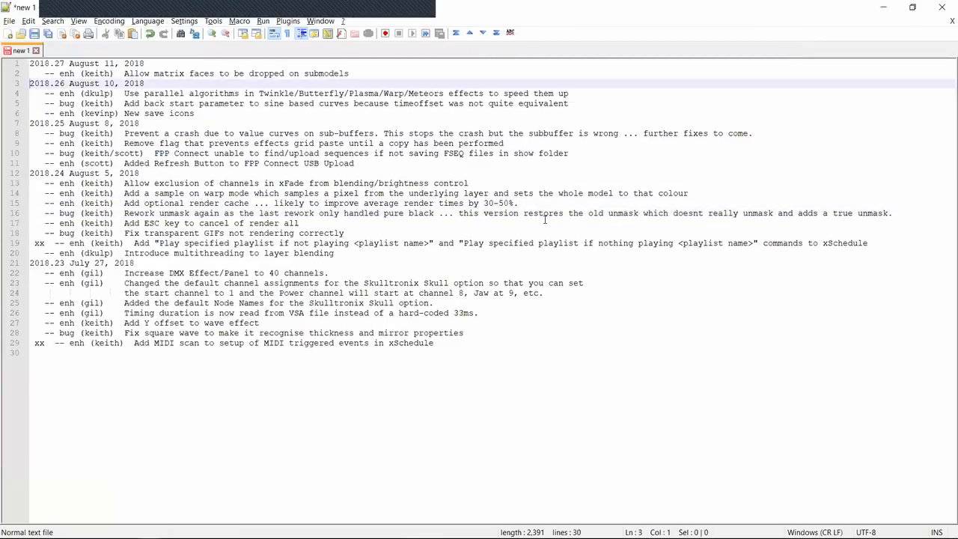
key("shift+Down")
key("shift+Down")
key("shift+Down")
key("shift+Down")
key("shift+Down")
key("shift+Down")
key("shift+Down")
key("shift+Down")
key("shift+Down")
key("shift+Down")
key("shift+Down")
key("shift+Down")
key("shift+Down")
key("shift+Down")
key("shift+Down")
key("shift+Down")
key("shift+Down")
key("shift+Down")
key("shift+Down")
key("shift+Down")
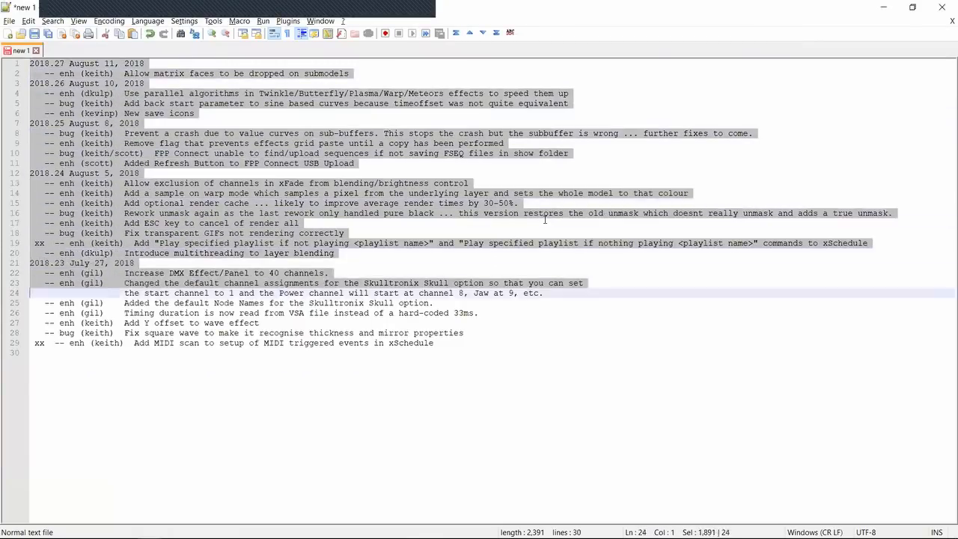